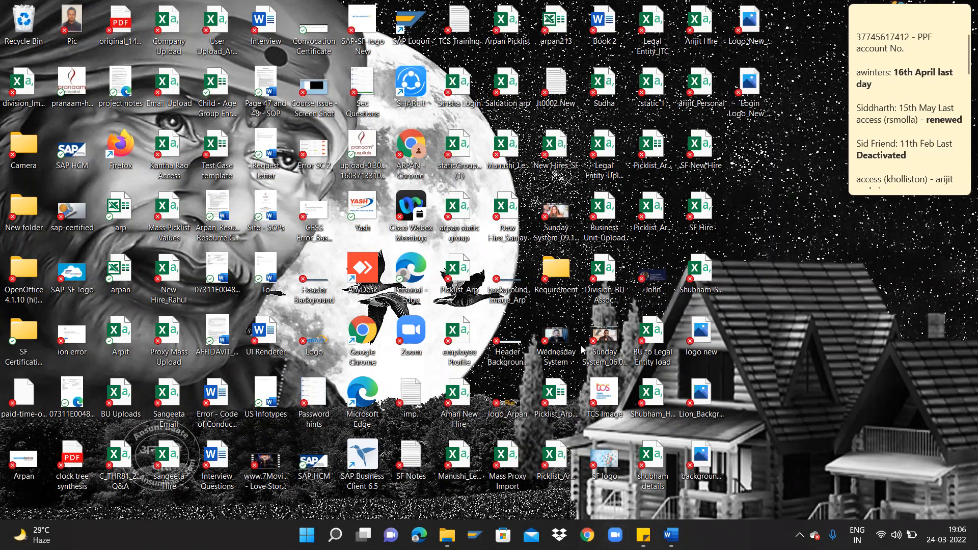
# Open the bookmarked "Login - SAP SuccessFactors - New" page in Chrome and log in with the prefilled credentials
pyautogui.click(587, 535)
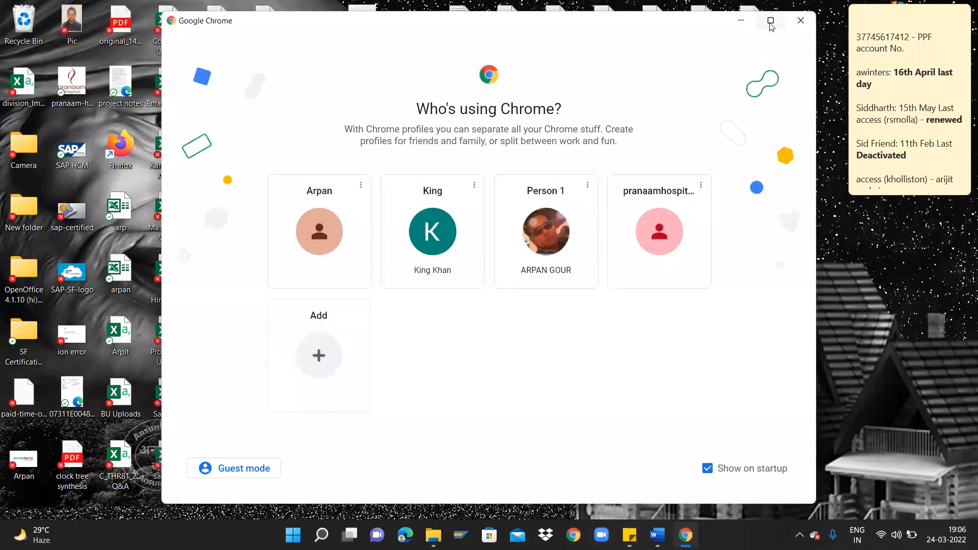
pyautogui.click(771, 21)
pyautogui.click(935, 57)
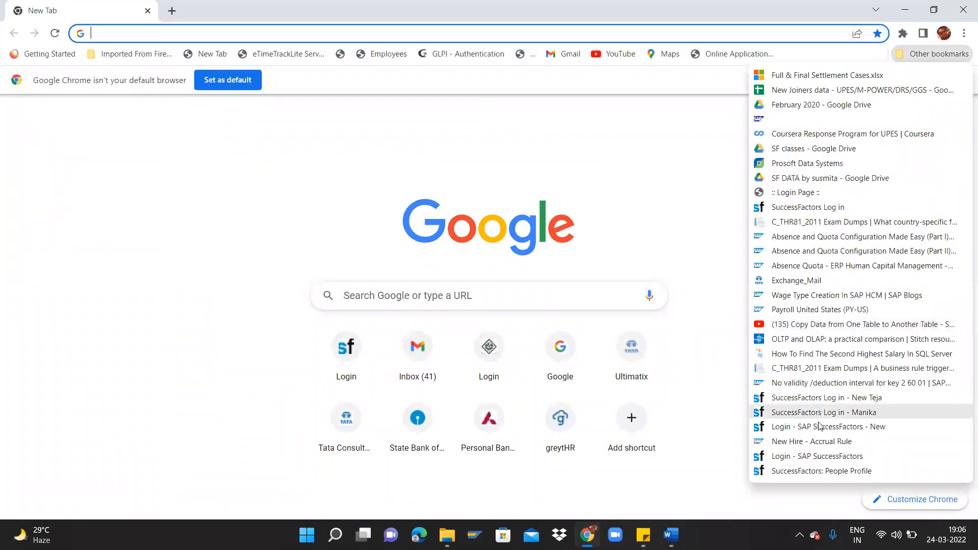
pyautogui.click(820, 426)
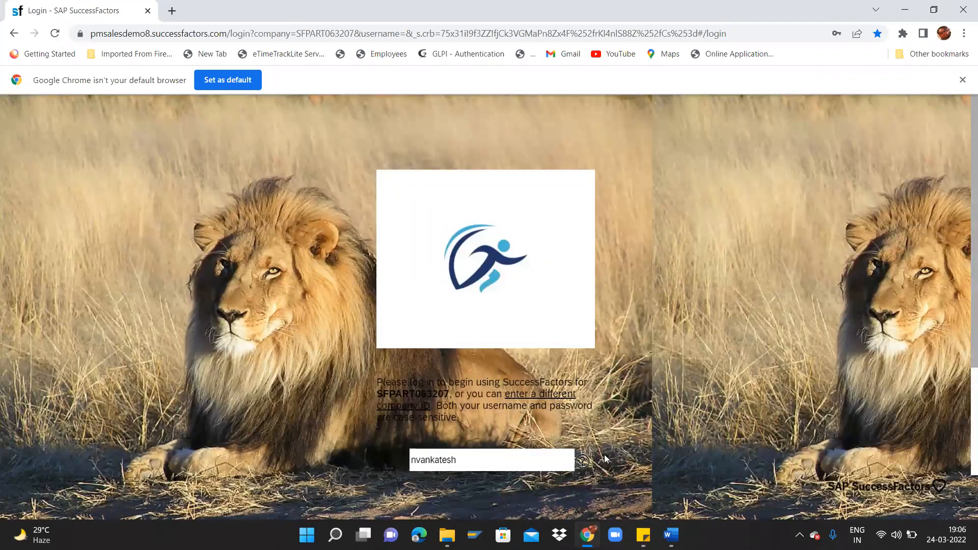
pyautogui.scroll(-3, 498, 373)
pyautogui.click(500, 398)
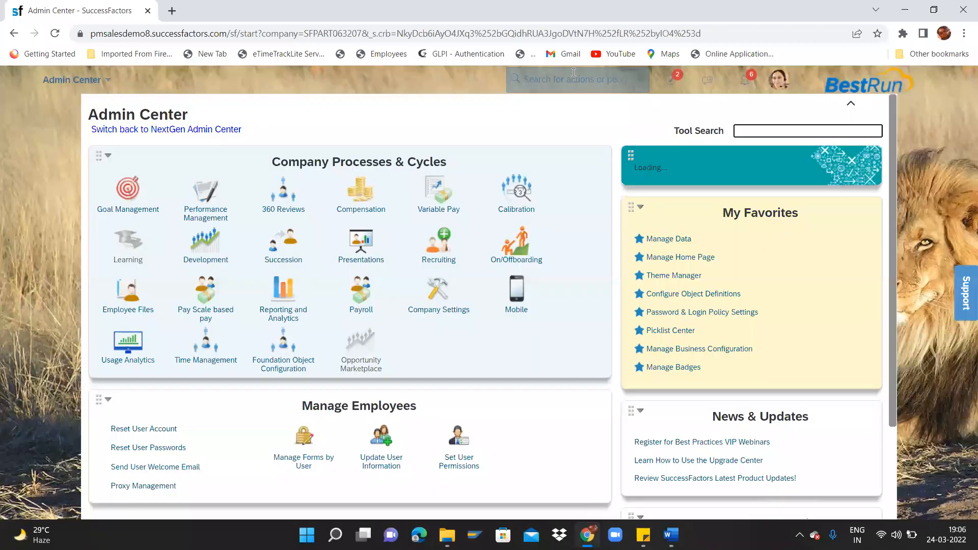
# Search the available actions for "corporate data" and open Import/Export Corporate Data Model
pyautogui.click(574, 72)
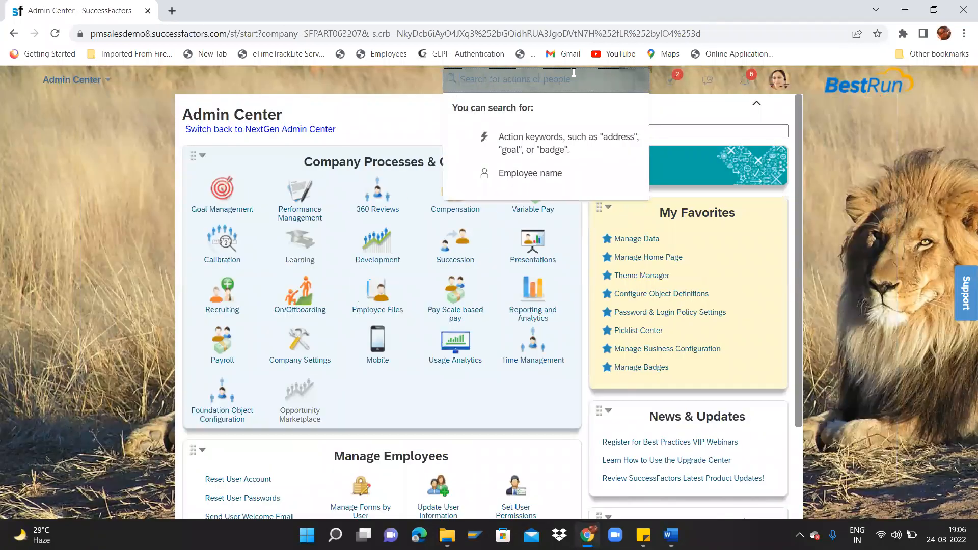
pyautogui.write('corporate data')
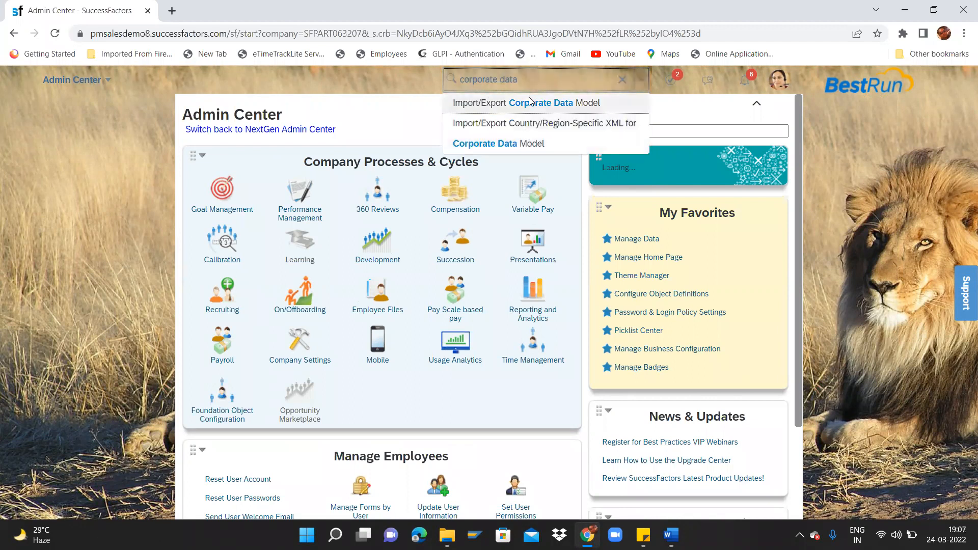
pyautogui.click(530, 100)
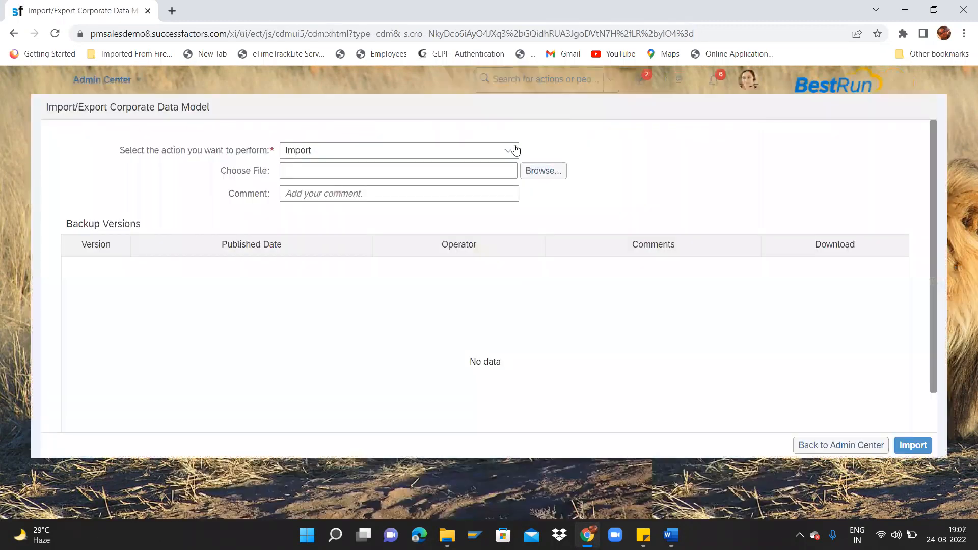
# Set the action to Export and export the corporate data model as an XML file
pyautogui.click(516, 149)
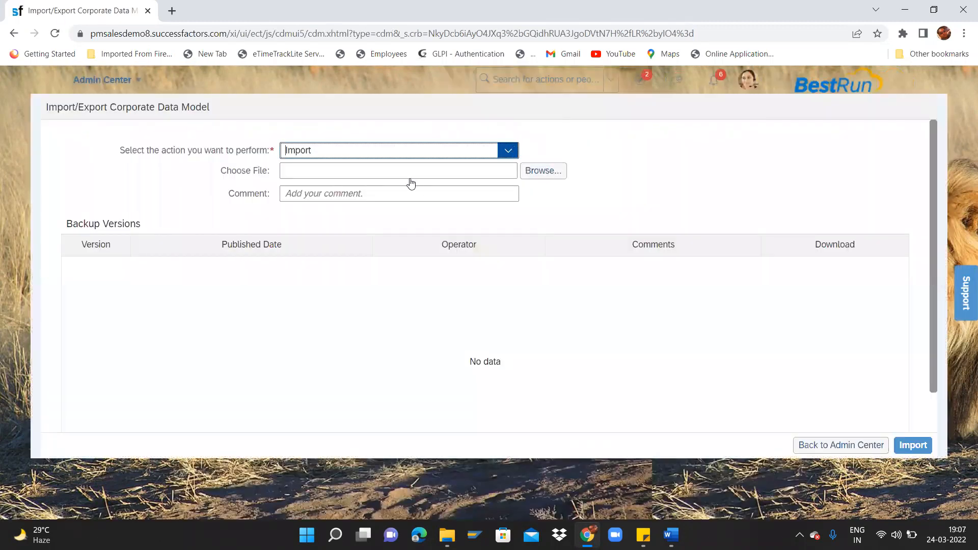
pyautogui.click(446, 192)
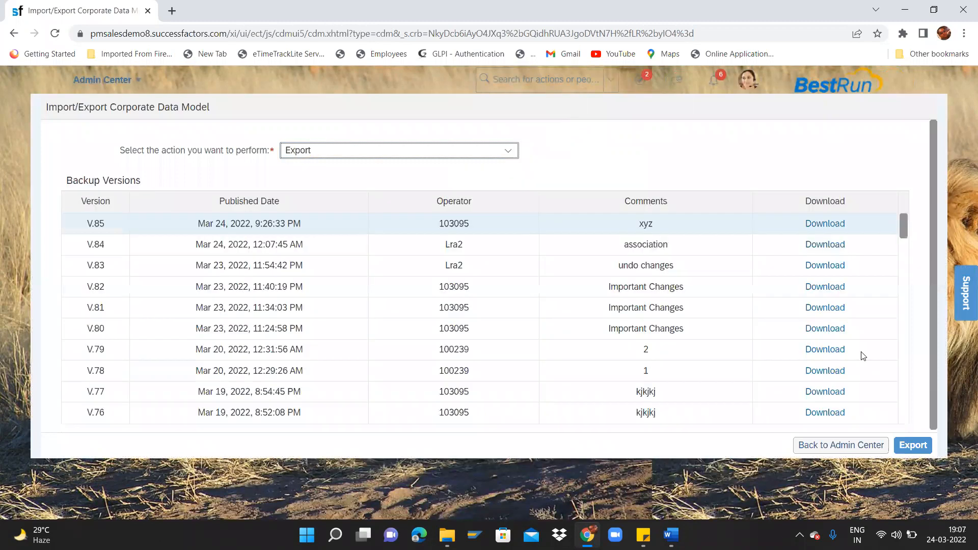
pyautogui.click(915, 447)
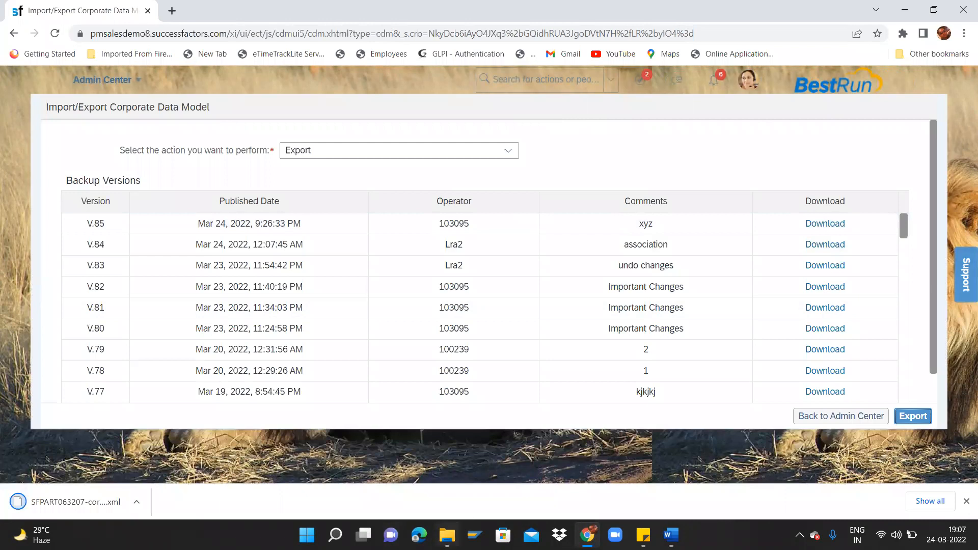
# Switch to a new File Explorer window and show the Downloads folder
pyautogui.moveTo(447, 535)
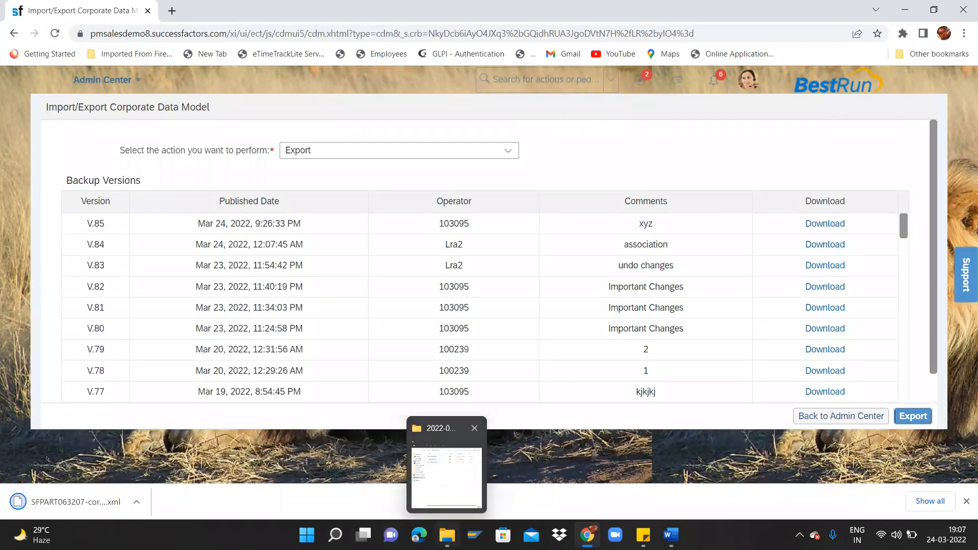
pyautogui.click(448, 476)
pyautogui.rightClick(447, 535)
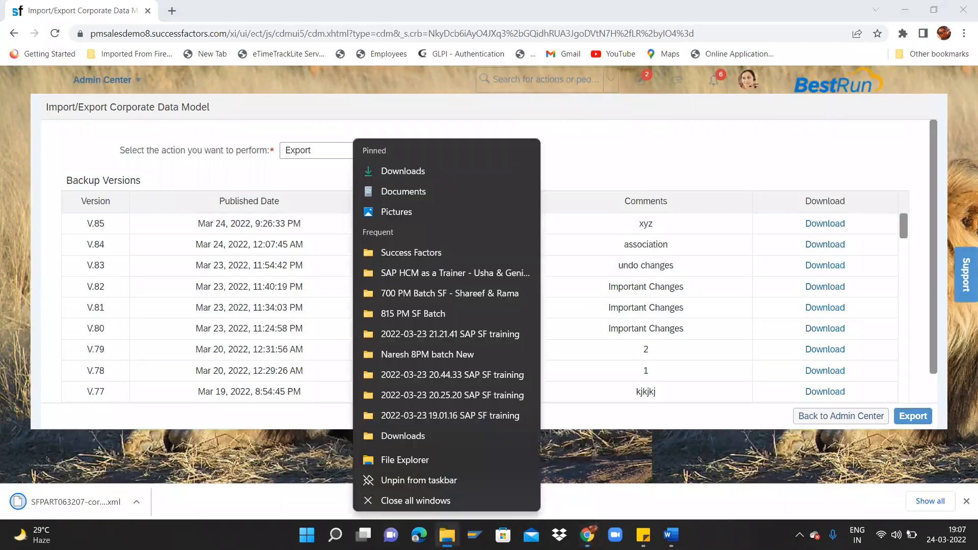
pyautogui.click(426, 467)
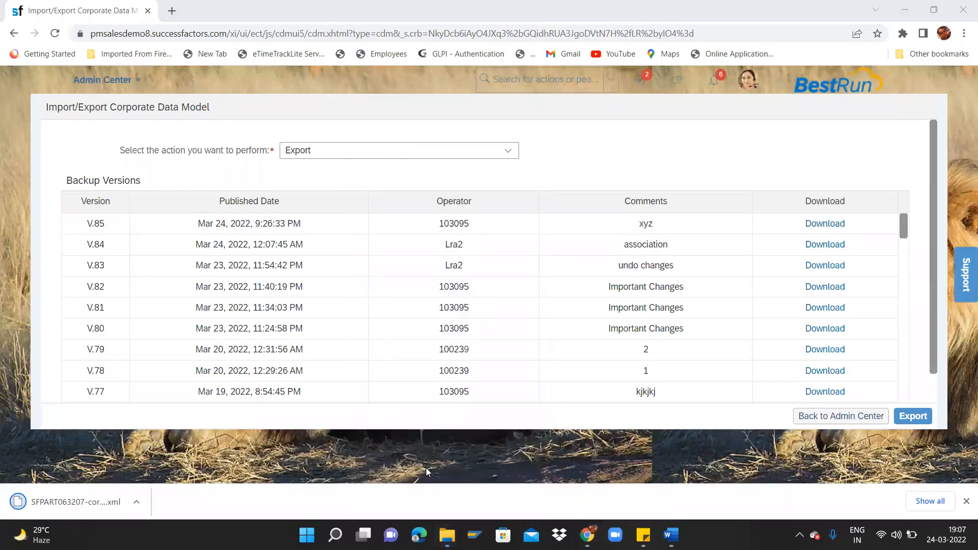
pyautogui.click(604, 10)
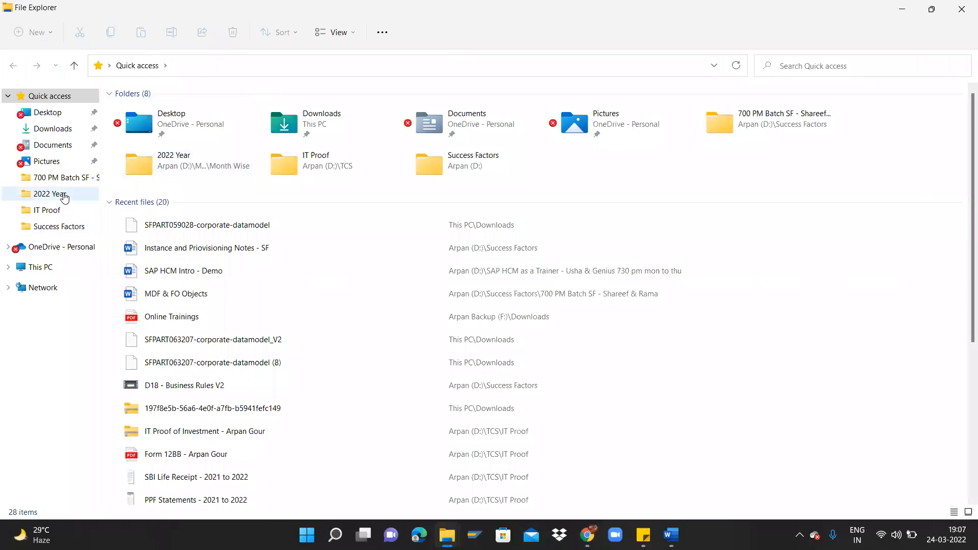
pyautogui.click(51, 129)
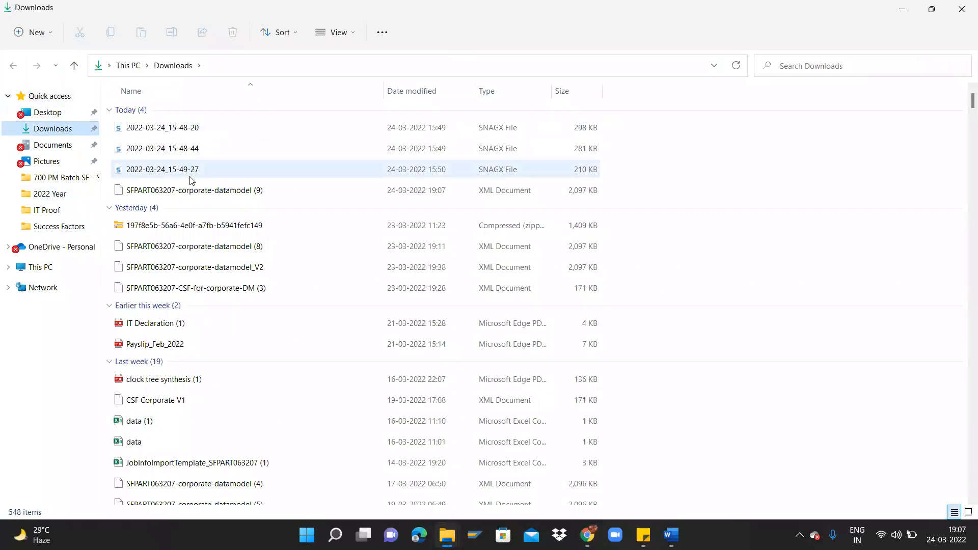
# Open the exported file SFPART063207-corporate-datamodel (9) in Notepad++ and close the older SFPART063207-corporate-datamodel_V2.xml file
pyautogui.click(218, 197)
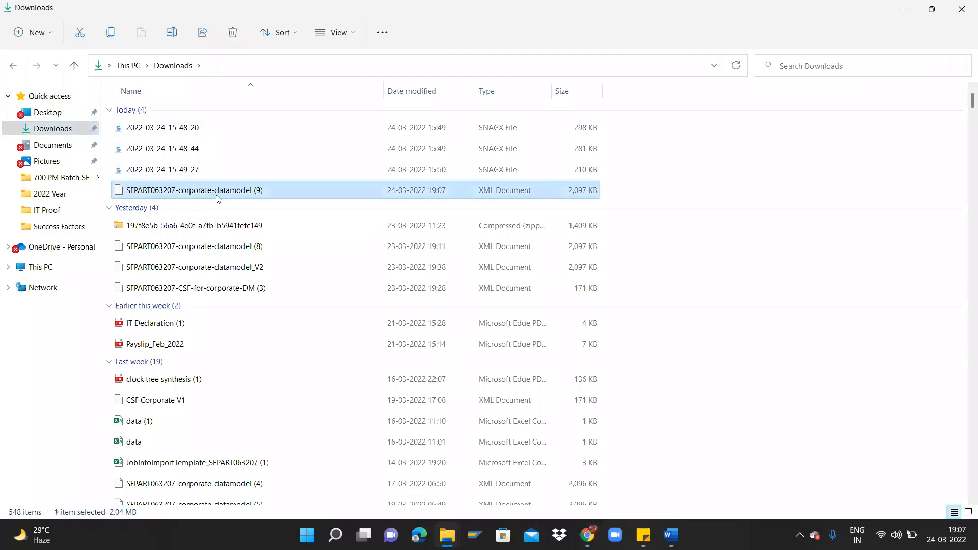
pyautogui.rightClick(218, 197)
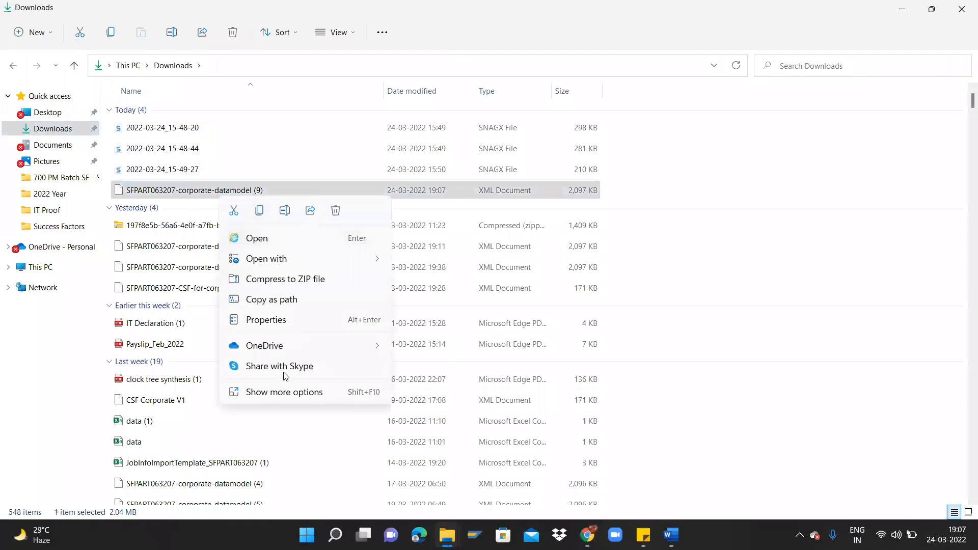
pyautogui.click(286, 392)
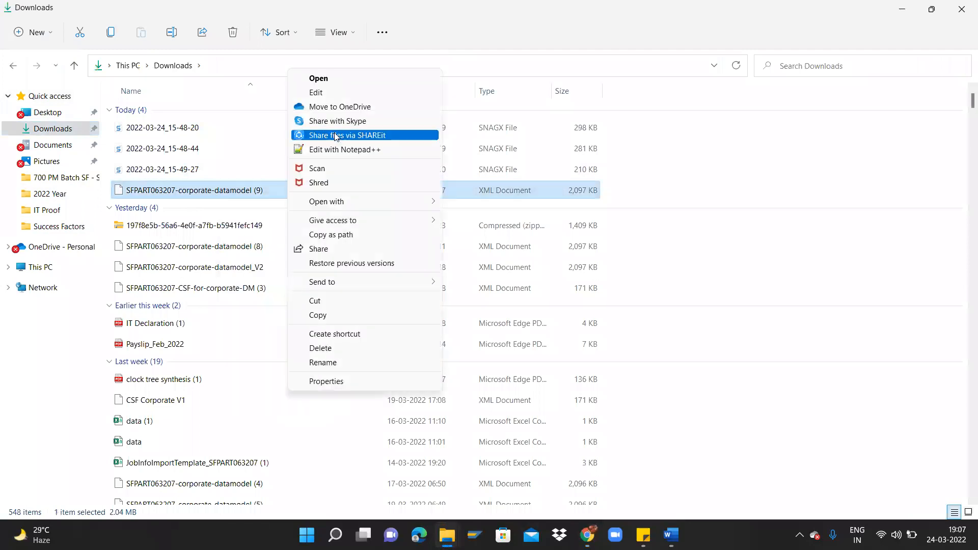
pyautogui.click(341, 149)
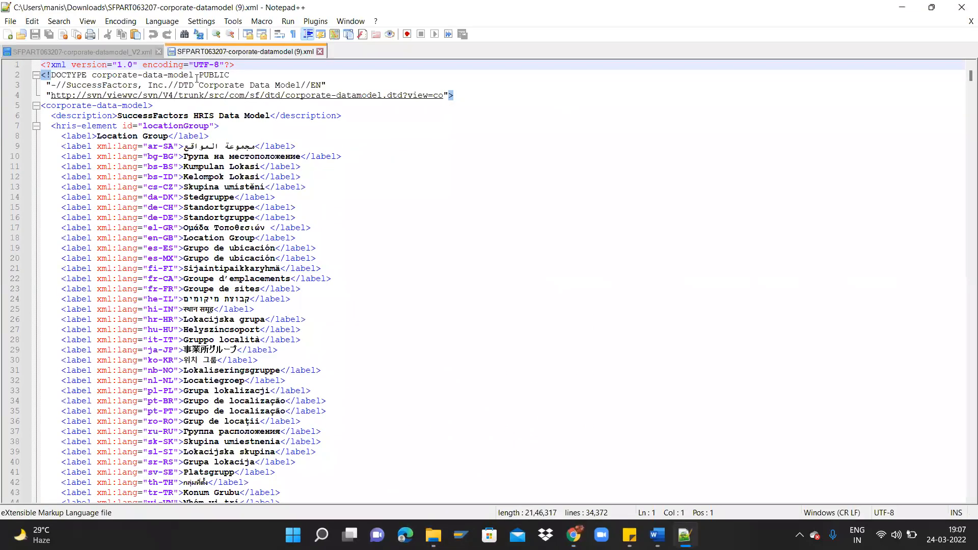
pyautogui.click(158, 52)
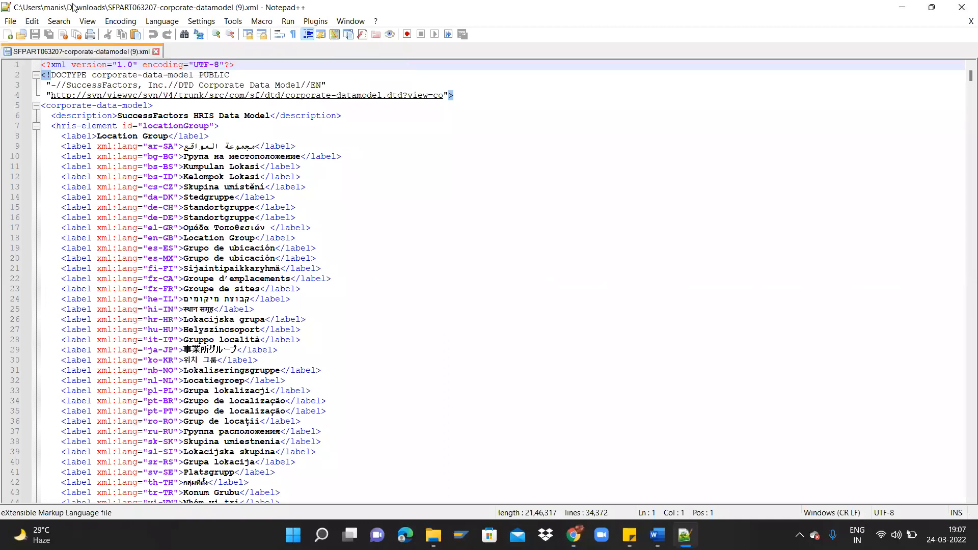
# Fold all levels of the XML, leaving only the corporate-data-model node unfolded to list its hris-element entries
pyautogui.click(87, 21)
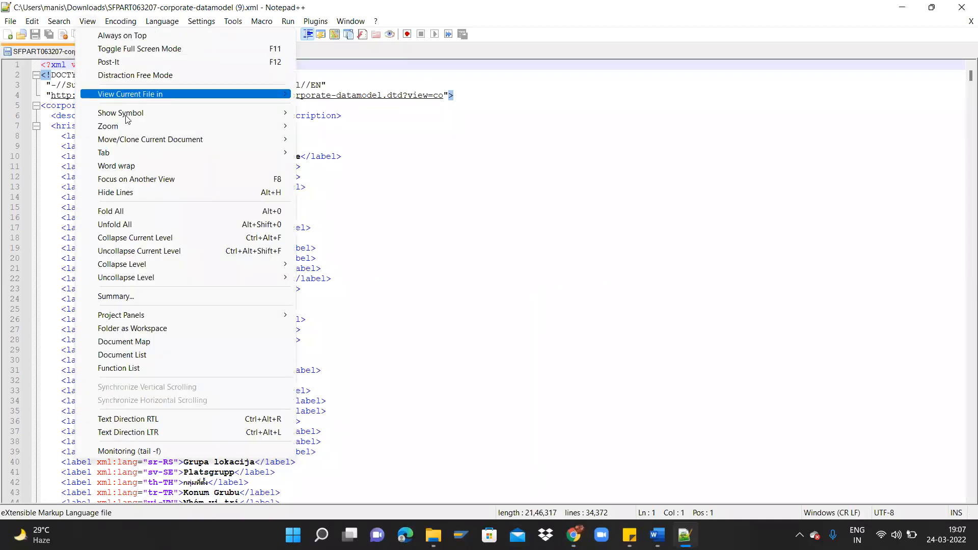
pyautogui.click(120, 216)
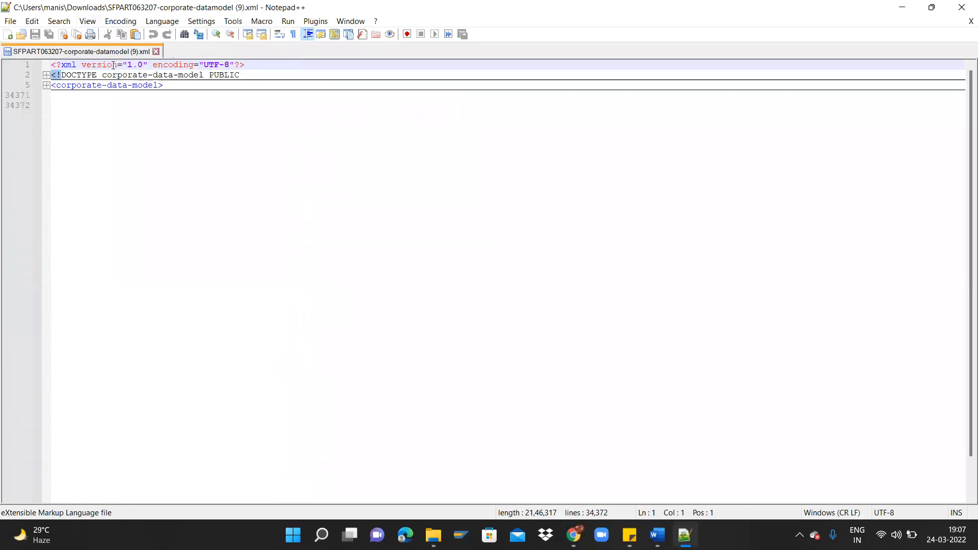
pyautogui.click(43, 87)
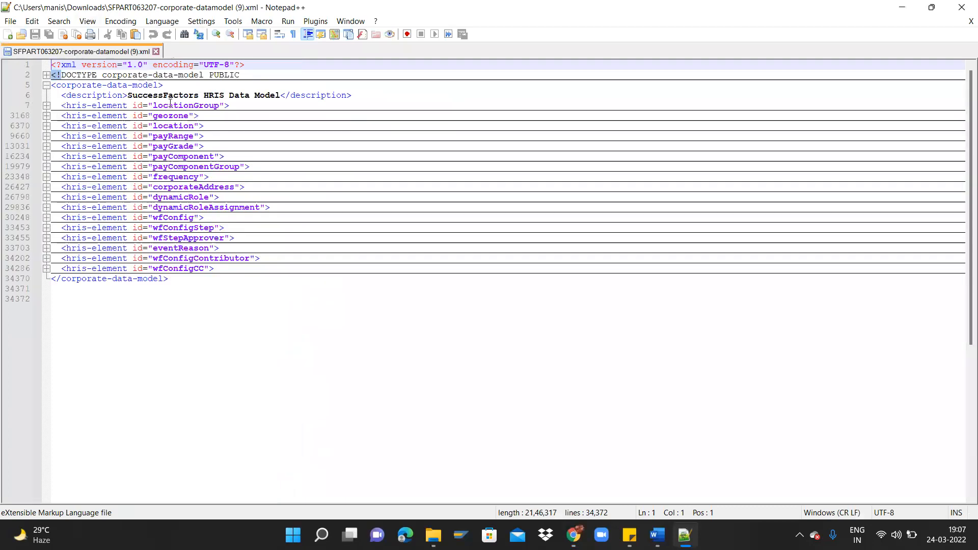
# Examine the list of HRIS elements and the contents of locationGroup and geozone, folding each element back up
pyautogui.moveTo(153, 105); pyautogui.dragTo(192, 177)
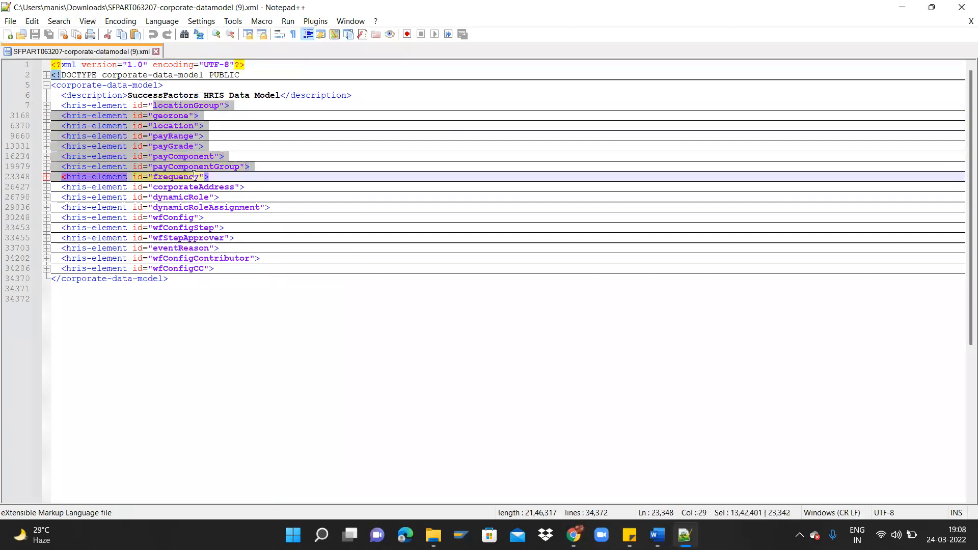
pyautogui.click(60, 114)
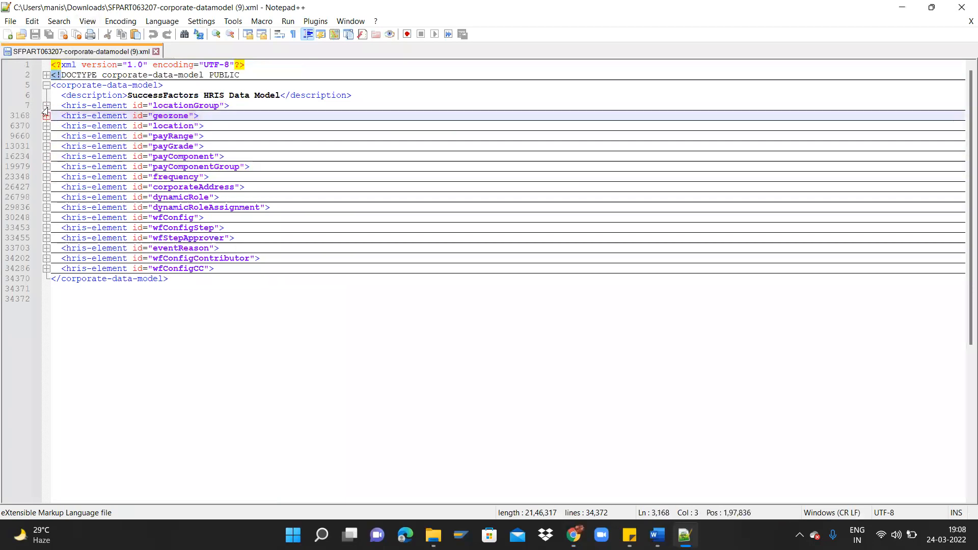
pyautogui.click(46, 106)
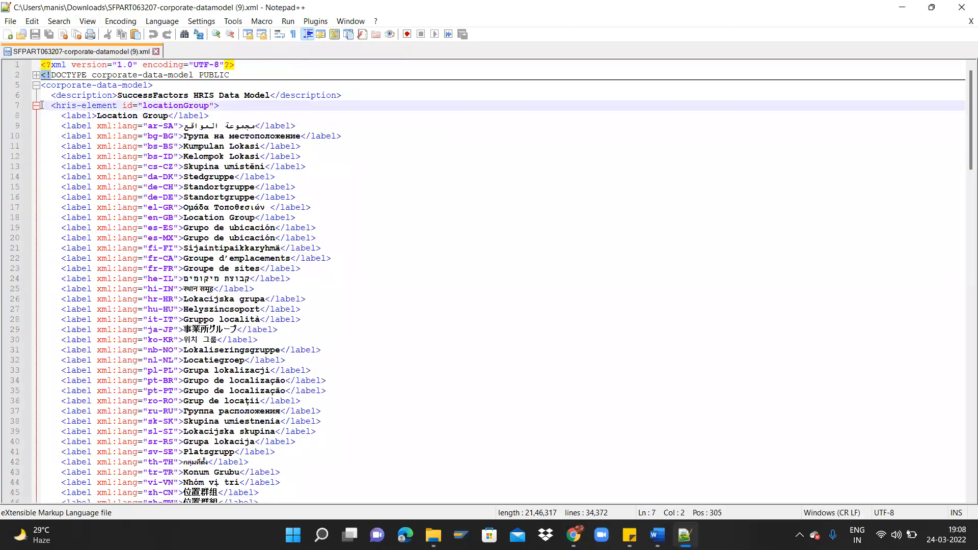
pyautogui.click(36, 106)
pyautogui.click(38, 118)
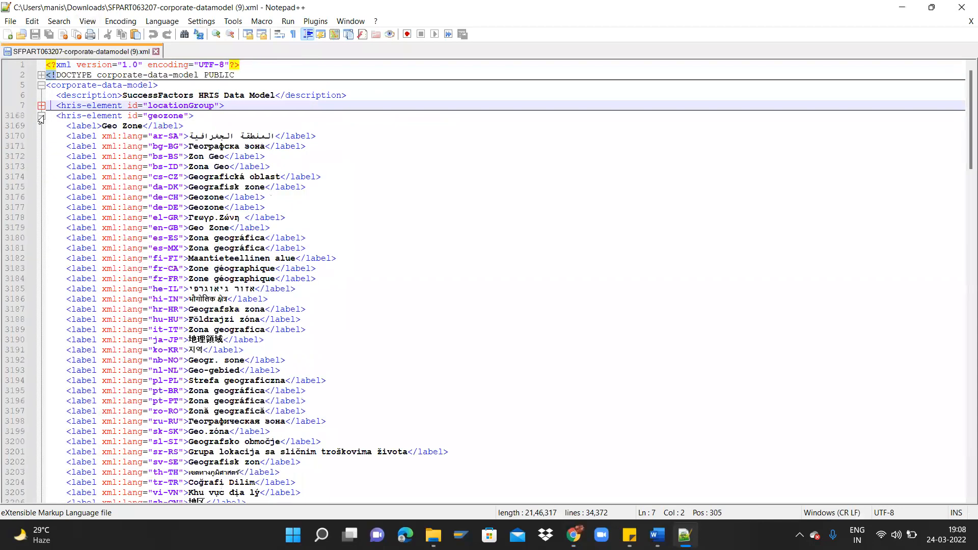
pyautogui.click(39, 120)
pyautogui.click(43, 128)
pyautogui.click(43, 128)
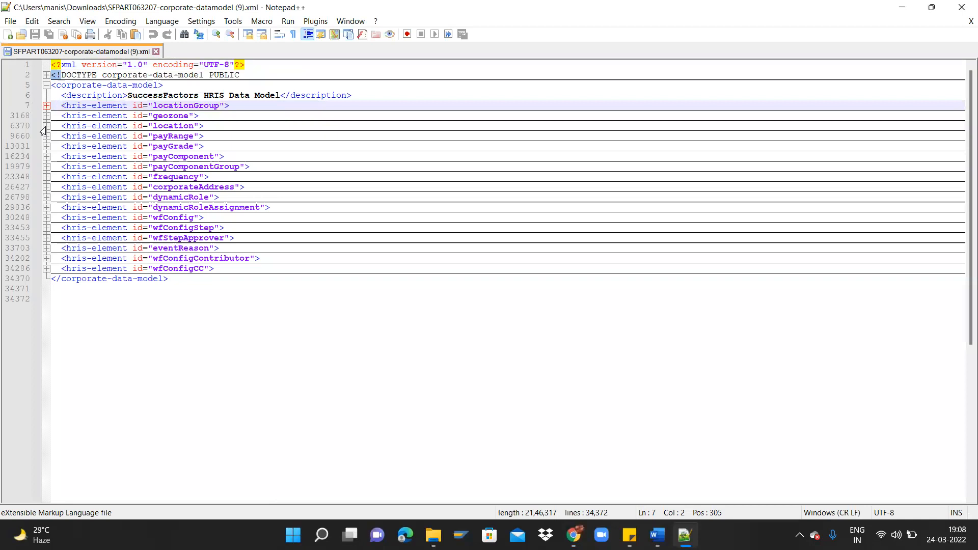
pyautogui.click(46, 116)
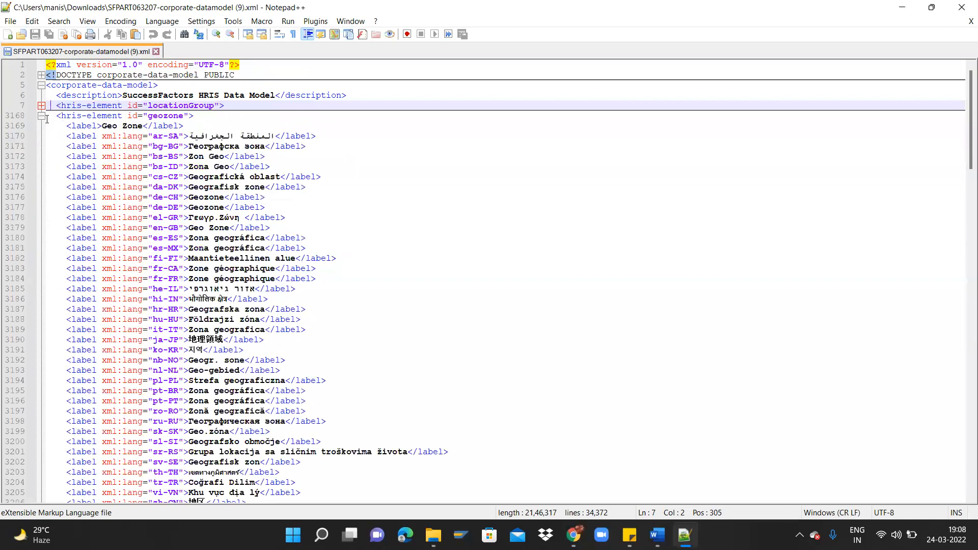
pyautogui.click(118, 126)
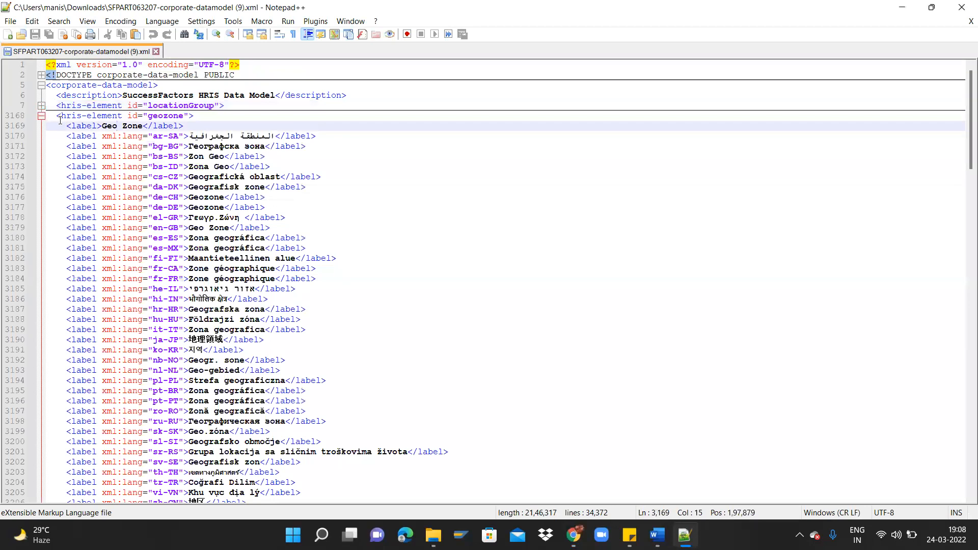
pyautogui.moveTo(966, 140); pyautogui.dragTo(964, 109)
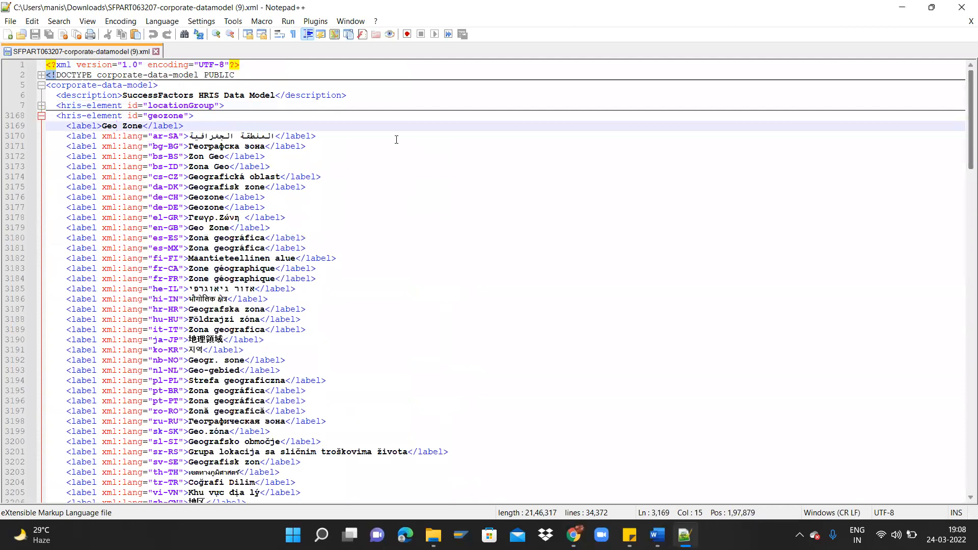
pyautogui.click(41, 117)
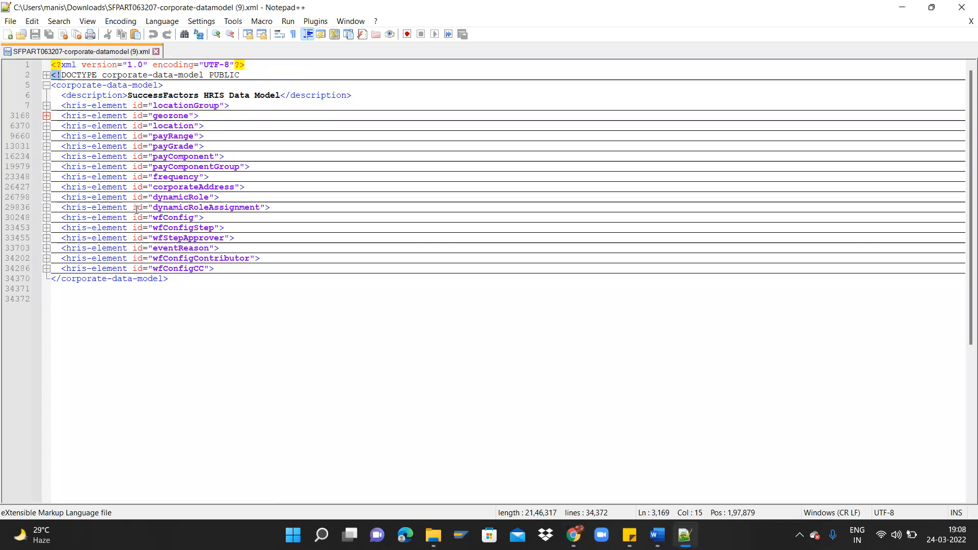
# Unfold the location element and bring its closing part with the hris-associations and search-criteria nodes into view
pyautogui.click(47, 126)
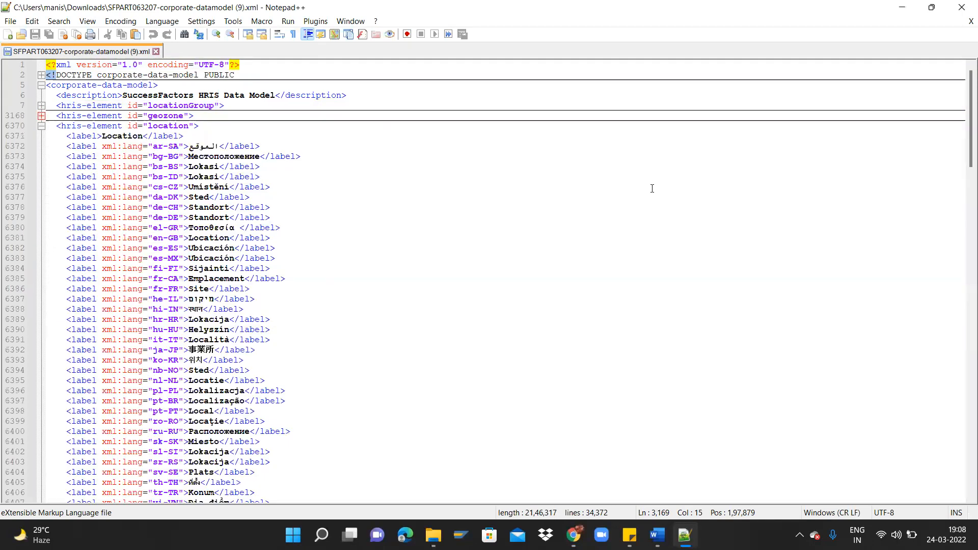
pyautogui.scroll(-1, 965, 182)
pyautogui.scroll(-20, 965, 182)
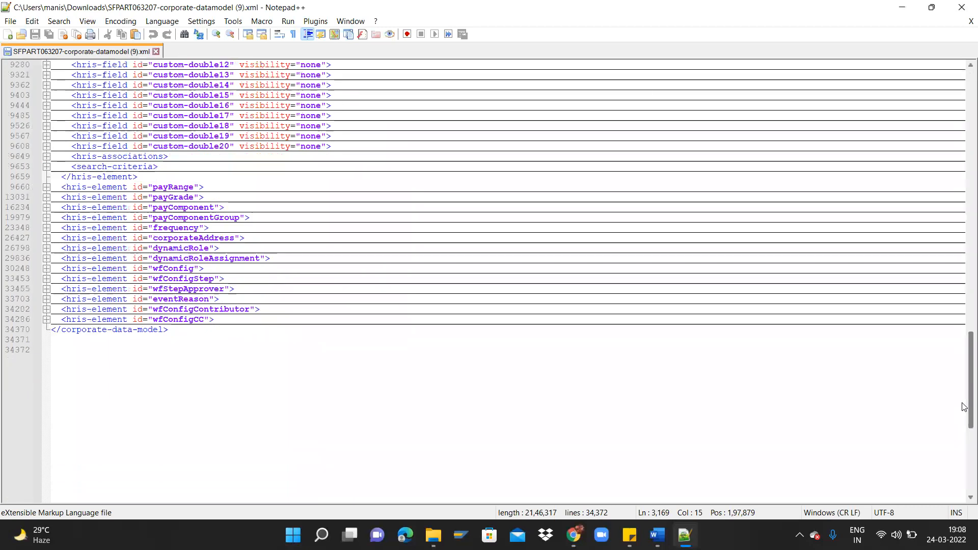
pyautogui.scroll(2, 965, 406)
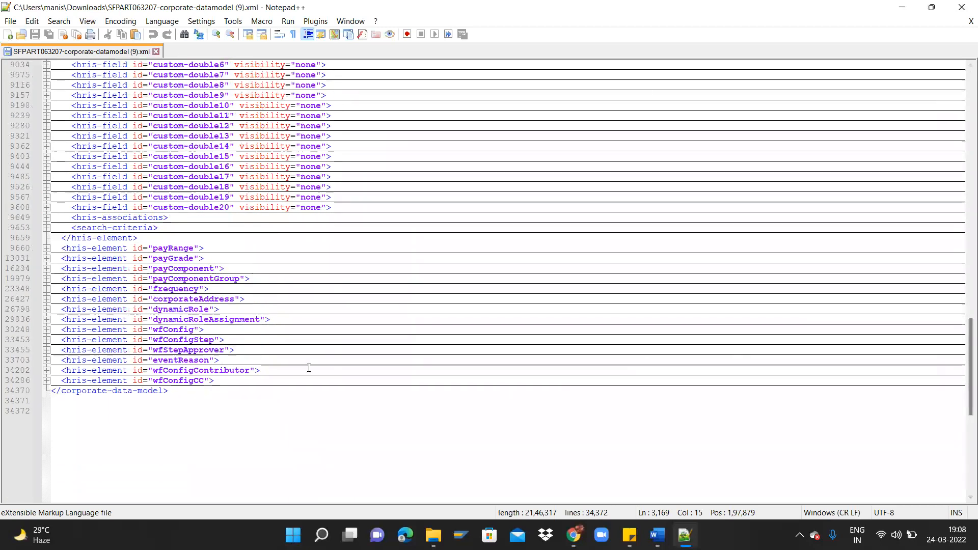
# Unfold the location element's hris-associations node and highlight the geozone and LegalEntity association lines
pyautogui.click(45, 218)
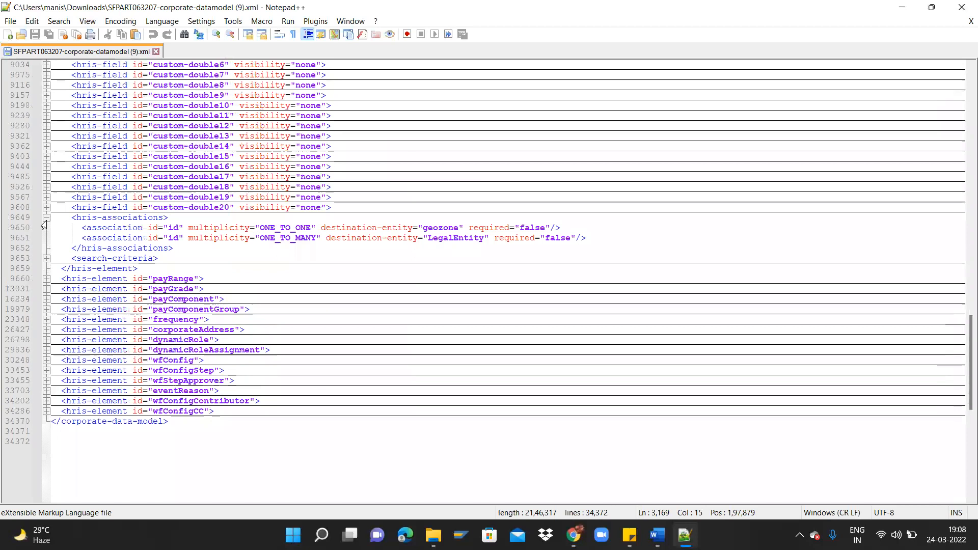
pyautogui.moveTo(86, 228); pyautogui.dragTo(589, 239)
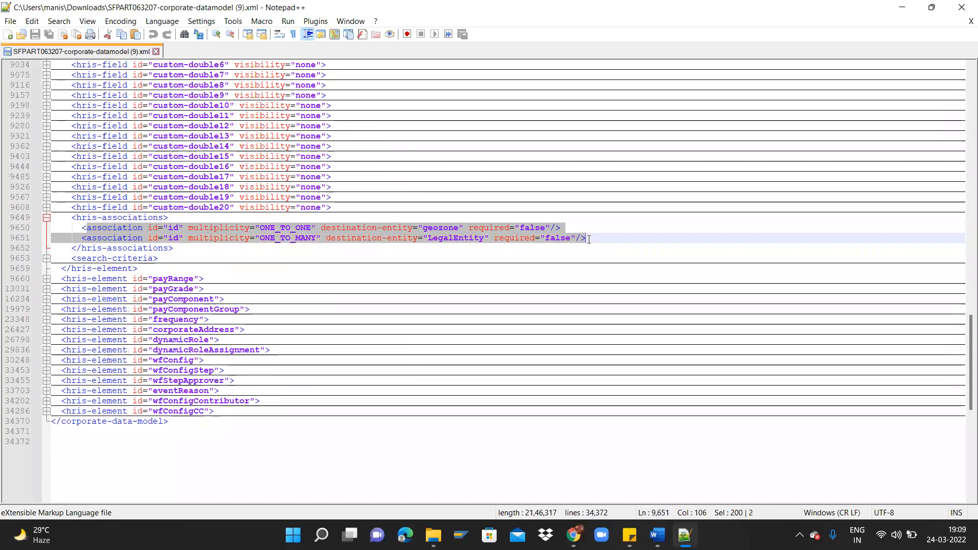
# Switch to SuccessFactors in Chrome and open Manage Organization, Pay and Job Structures by searching the actions for "manage org pay"
pyautogui.hotkey('alt', 'Tab')
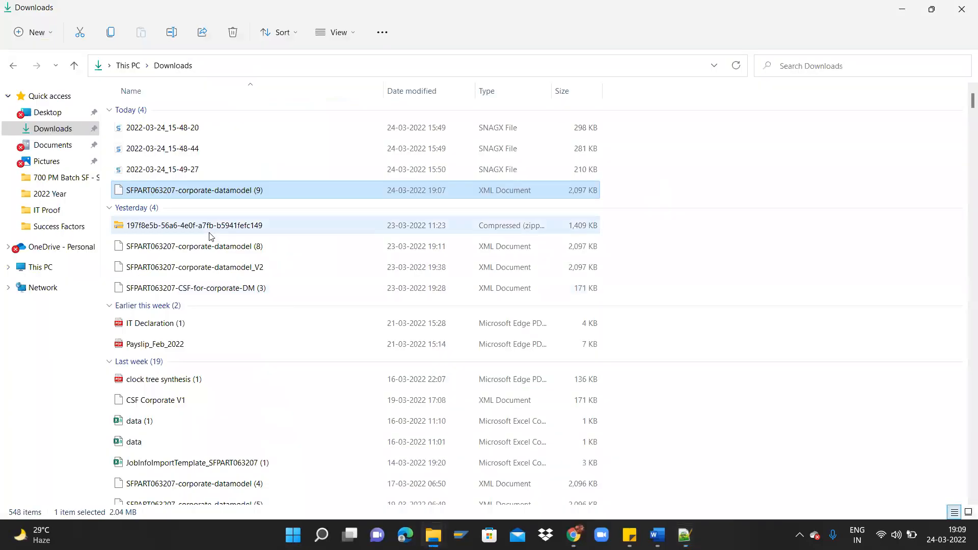
pyautogui.hotkey('alt', 'Tab')
pyautogui.hotkey('alt', 'Tab')
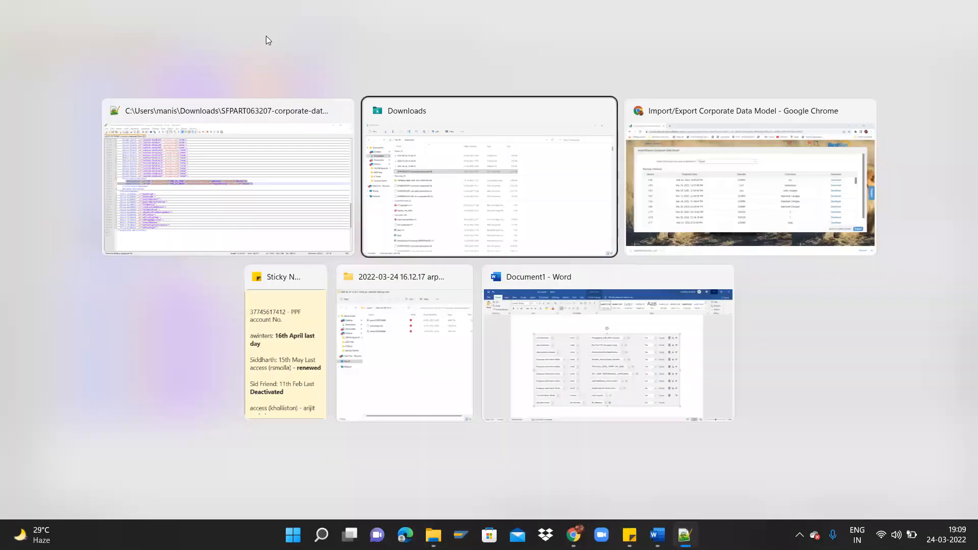
pyautogui.hotkey('alt', 'Tab')
pyautogui.rightClick(103, 5)
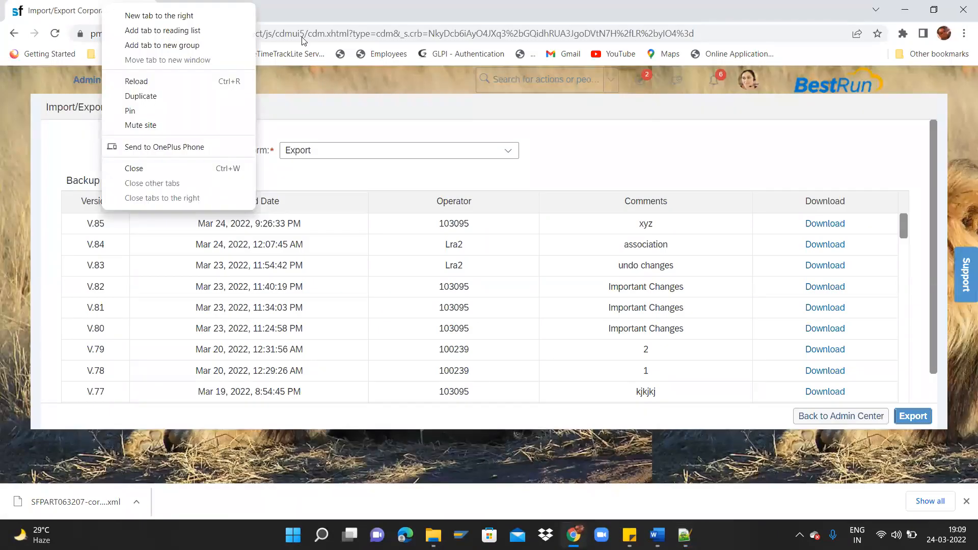
pyautogui.click(497, 76)
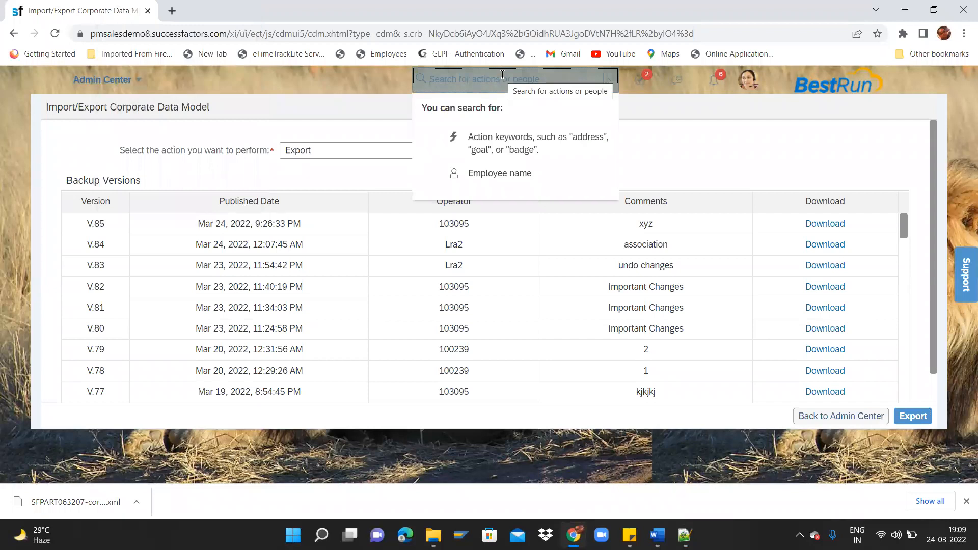
pyautogui.write('manage org')
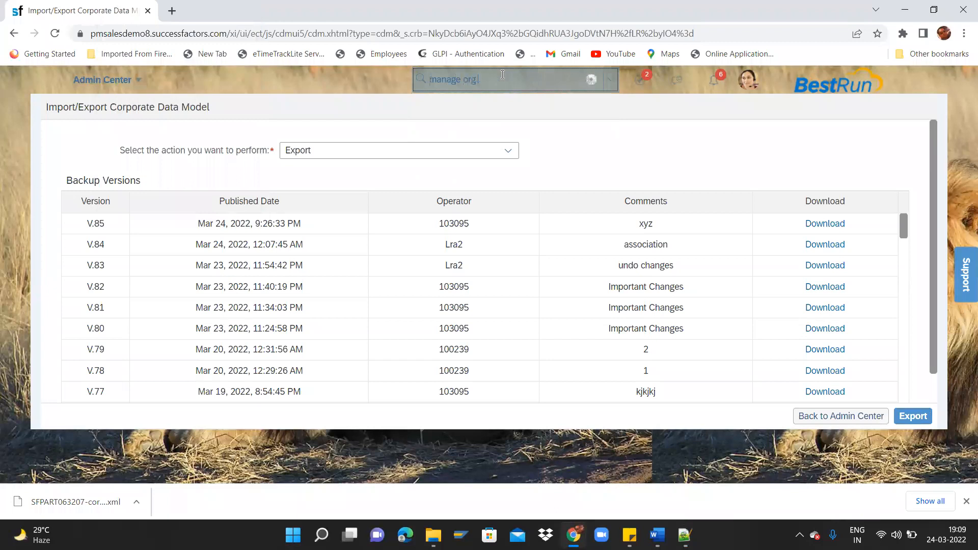
pyautogui.write(' pay')
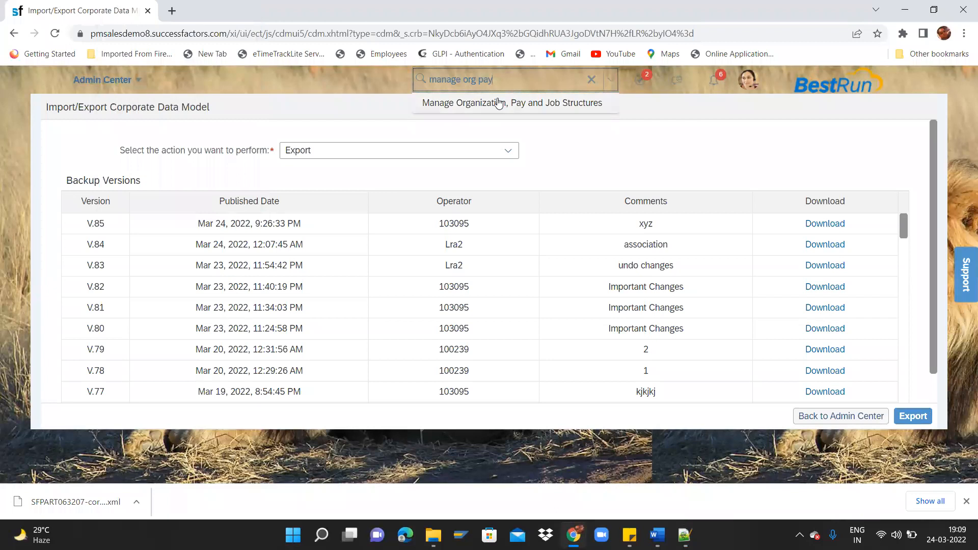
pyautogui.click(497, 100)
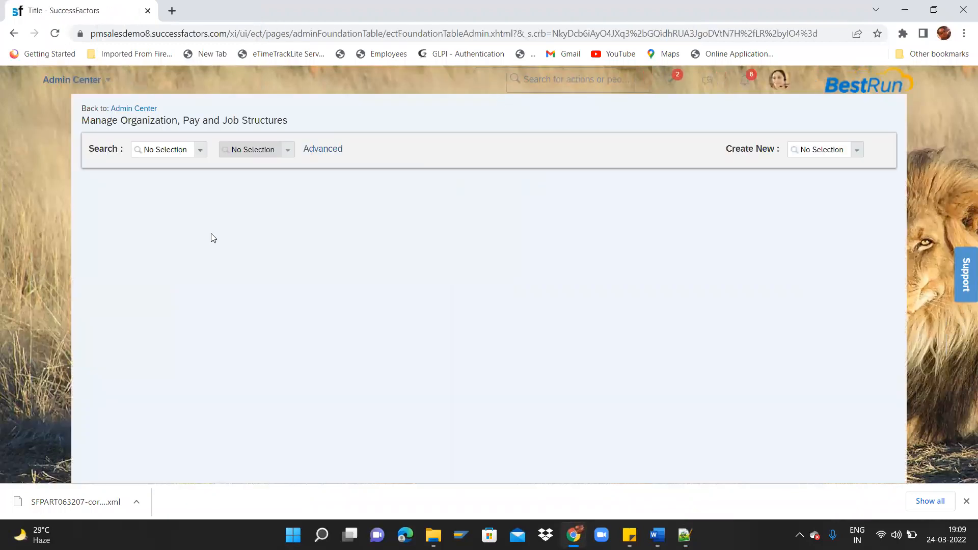
# Examine the foundation object types available for searching, from Location Group through to Currency Exchange Rate
pyautogui.hotkey('alt', 'Tab')
pyautogui.hotkey('alt', 'Tab')
pyautogui.click(200, 151)
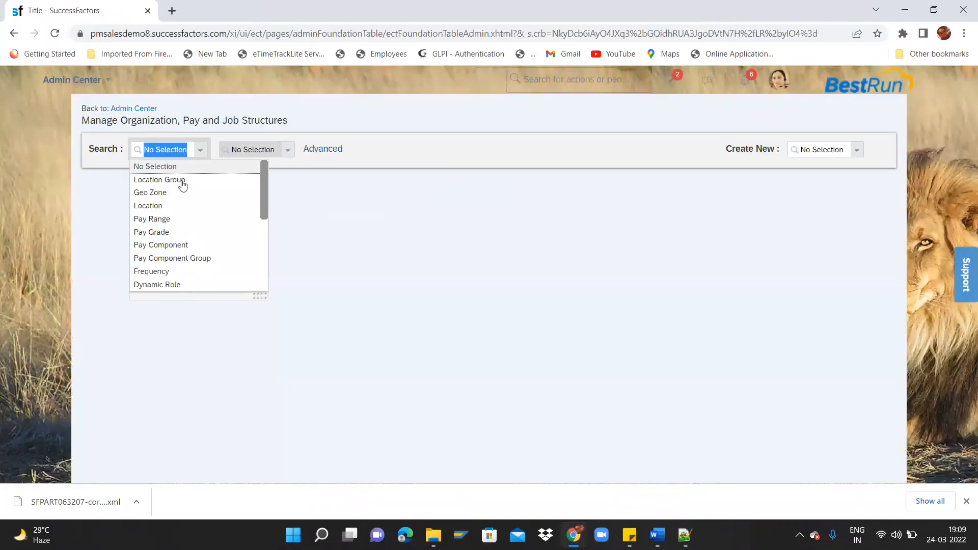
pyautogui.moveTo(261, 195); pyautogui.dragTo(264, 240)
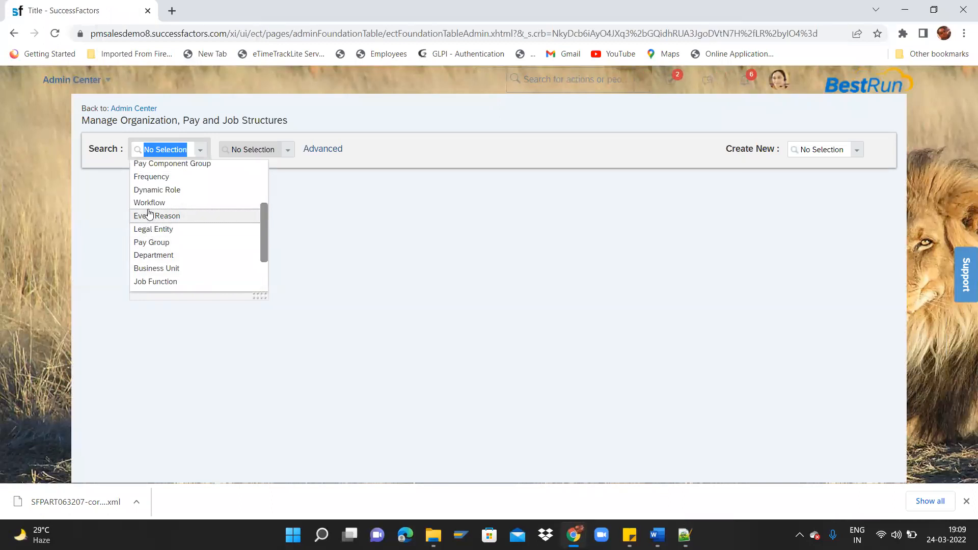
pyautogui.moveTo(261, 236)
pyautogui.mouseDown()
pyautogui.moveTo(264, 200)
pyautogui.moveTo(261, 255)
pyautogui.mouseUp()
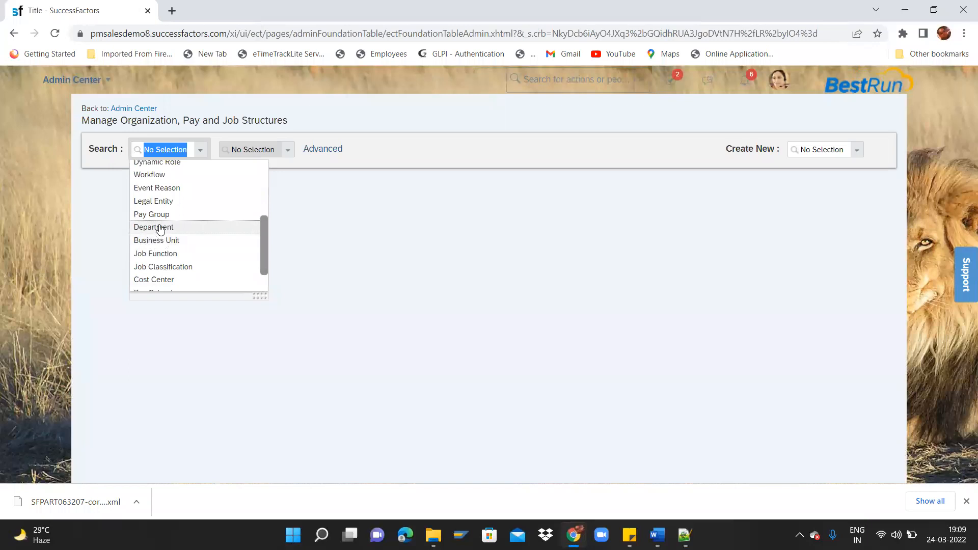
pyautogui.moveTo(262, 245); pyautogui.dragTo(262, 261)
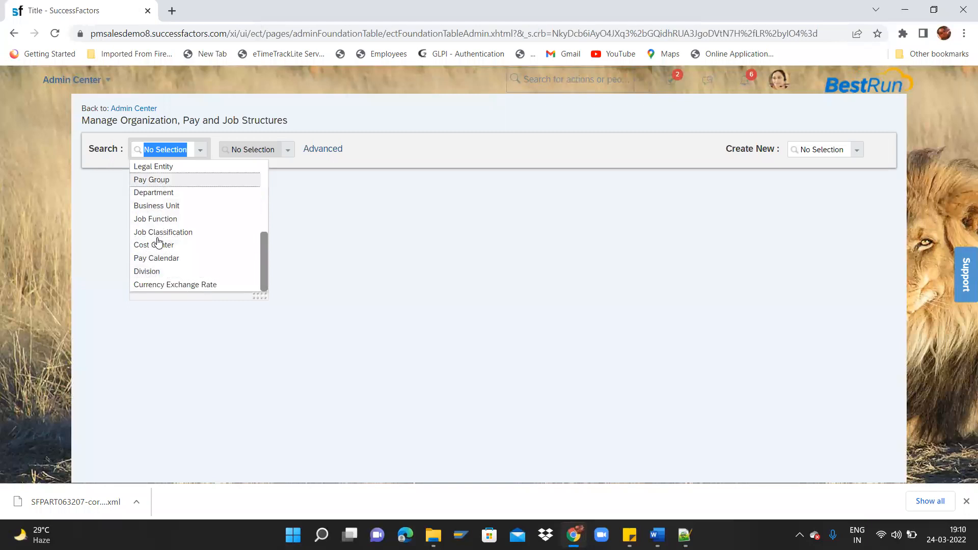
# Select Division as the object type to search and follow the alert's MDF Foundation Objects link
pyautogui.click(148, 272)
pyautogui.moveTo(394, 255); pyautogui.dragTo(525, 258)
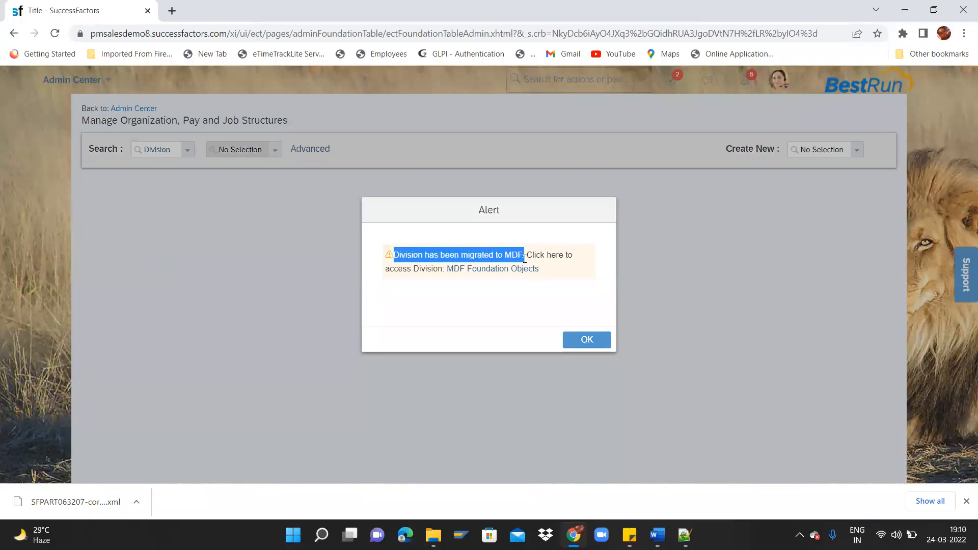
pyautogui.click(485, 273)
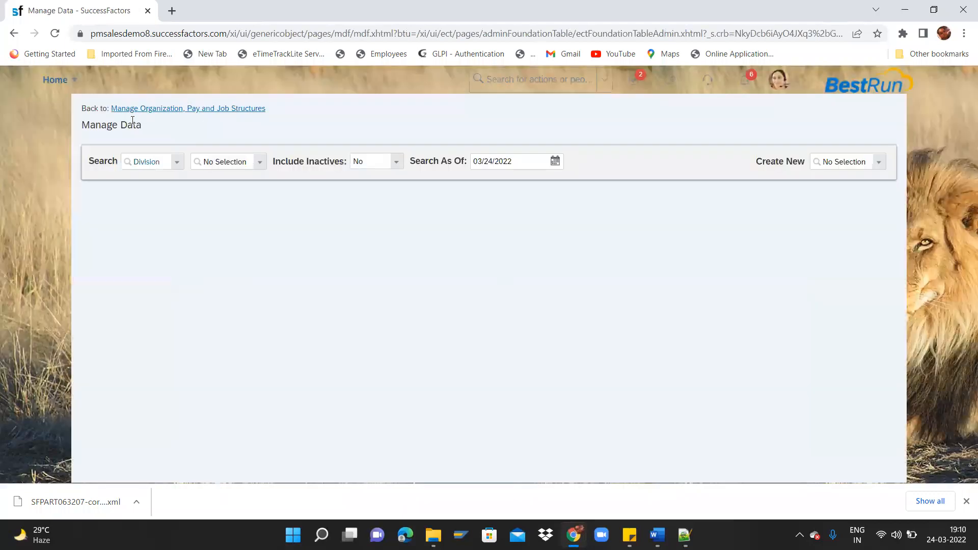
# Return to Manage Organization, Pay and Job Structures by searching the actions for "manage org pay" from Manage Data
pyautogui.click(554, 82)
pyautogui.write('manage')
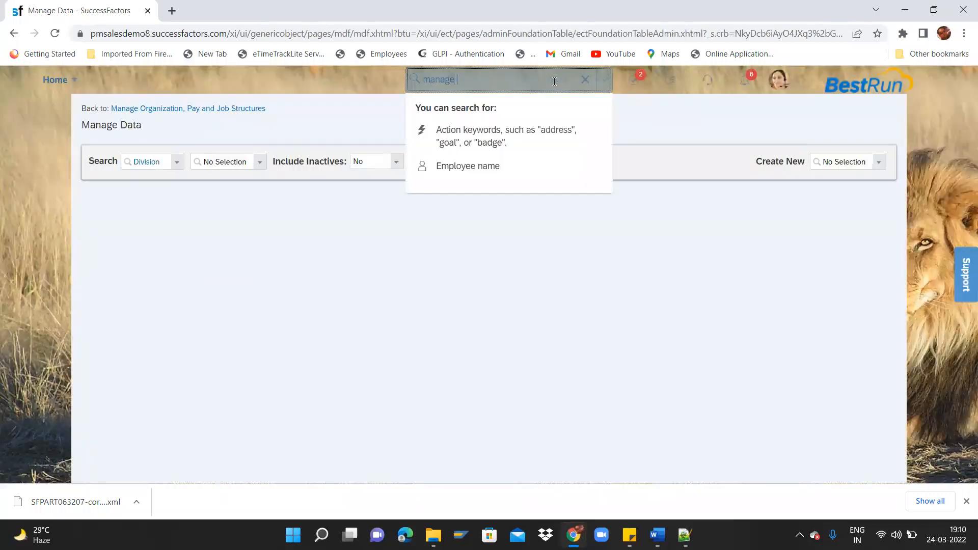
pyautogui.write(' org pay')
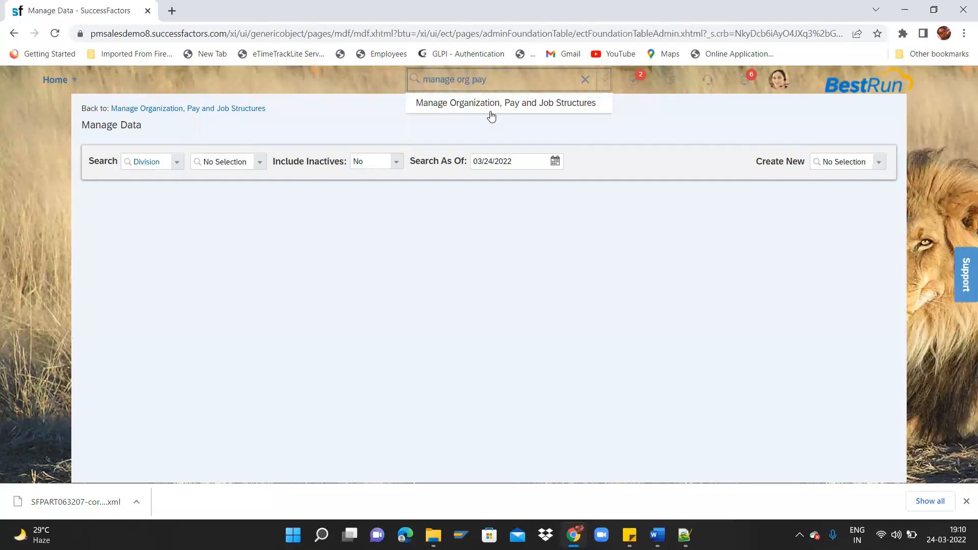
pyautogui.click(491, 105)
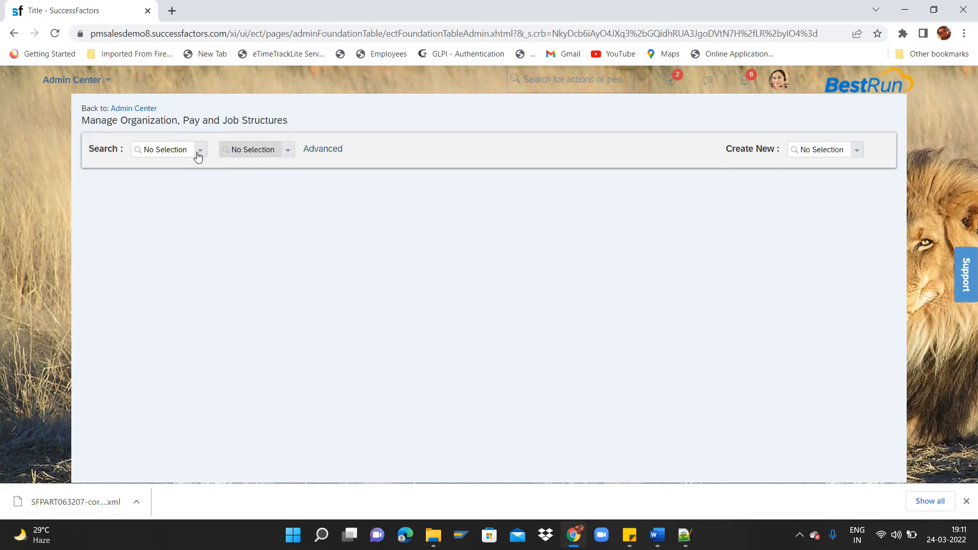
# Select Pay Group as the object type to search and dismiss the alert
pyautogui.click(199, 150)
pyautogui.moveTo(262, 198); pyautogui.dragTo(260, 237)
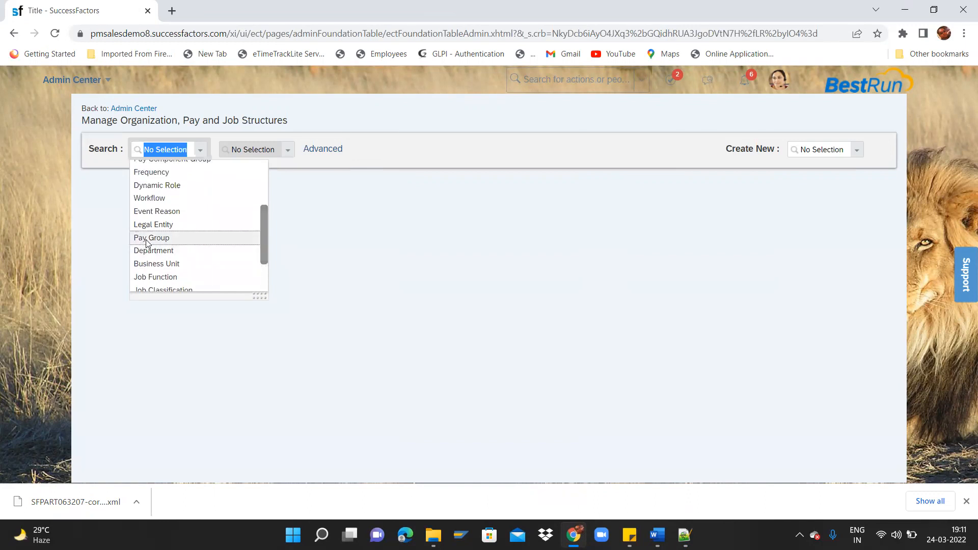
pyautogui.click(147, 238)
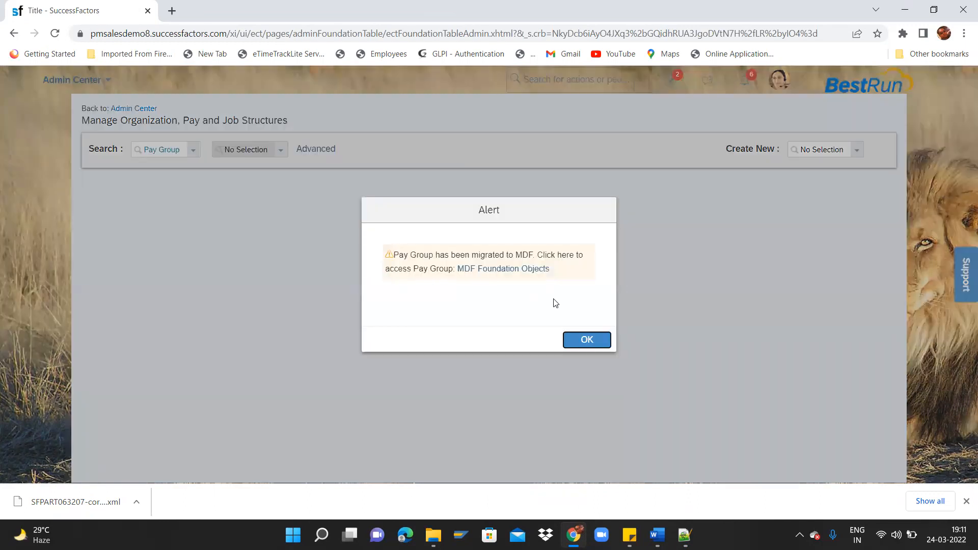
pyautogui.click(581, 340)
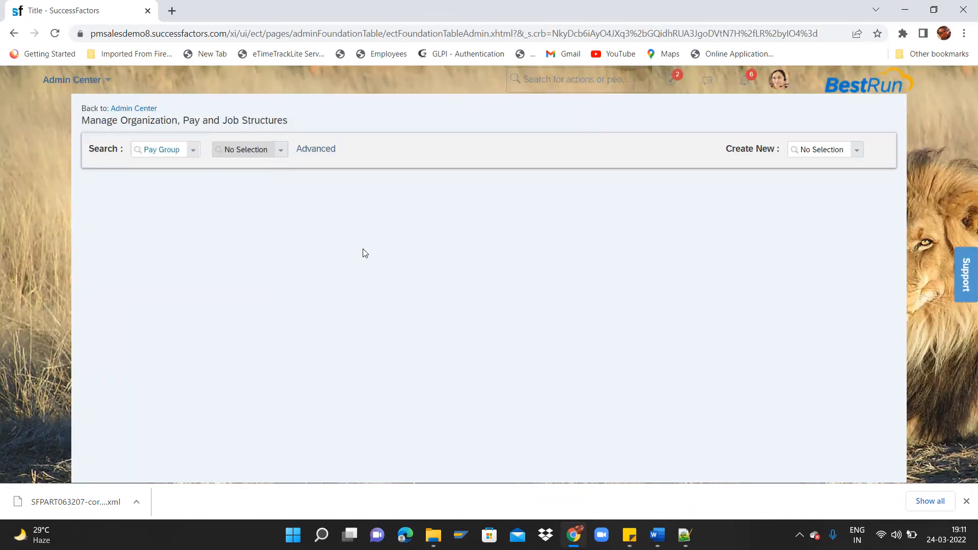
# Review the searchable object types around Pay Group, such as Legal Entity, Department and Job Function, and keep the current selection
pyautogui.click(192, 150)
pyautogui.moveTo(263, 205); pyautogui.dragTo(276, 165)
pyautogui.moveTo(266, 228)
pyautogui.mouseDown()
pyautogui.moveTo(261, 275)
pyautogui.moveTo(275, 190)
pyautogui.moveTo(268, 241)
pyautogui.mouseUp()
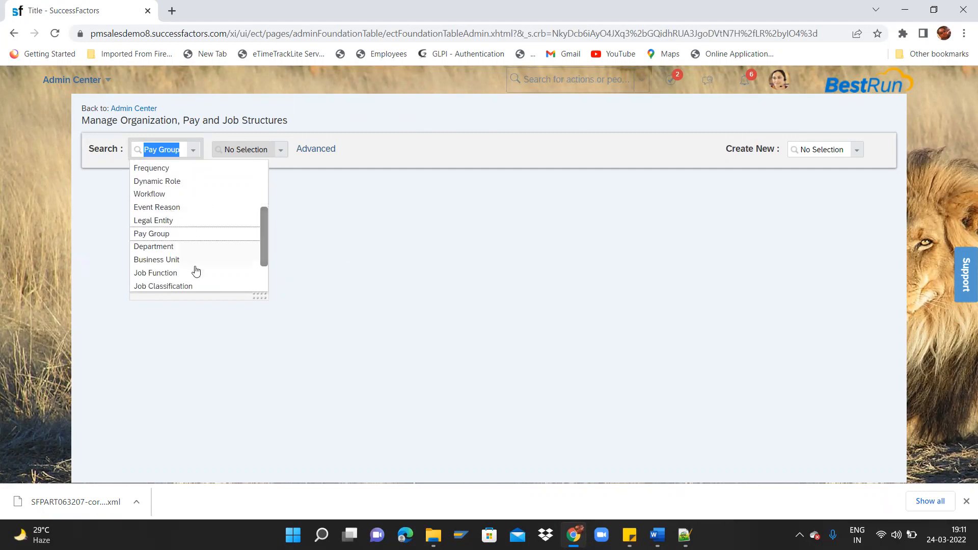
pyautogui.click(398, 235)
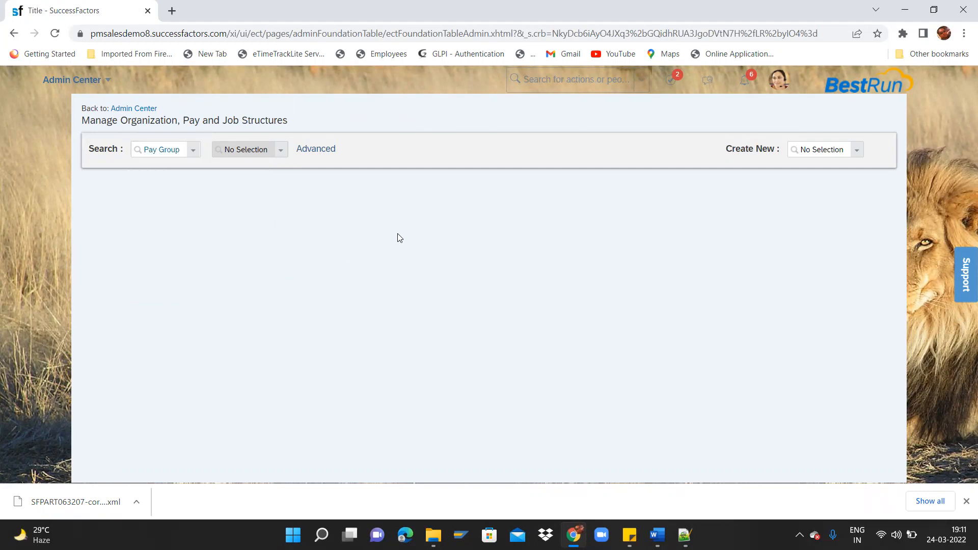
# Try Pay Grade and Pay Range as the object type to search
pyautogui.click(194, 153)
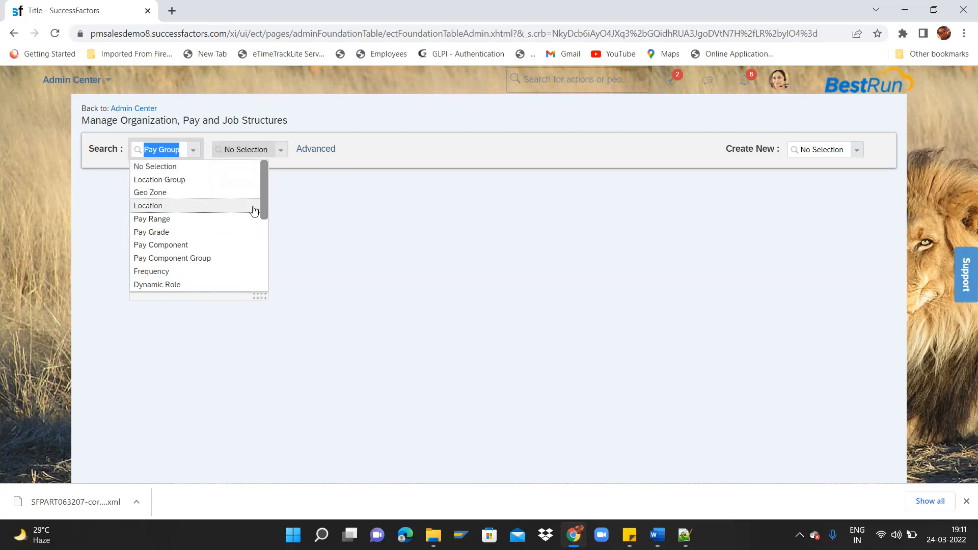
pyautogui.click(167, 233)
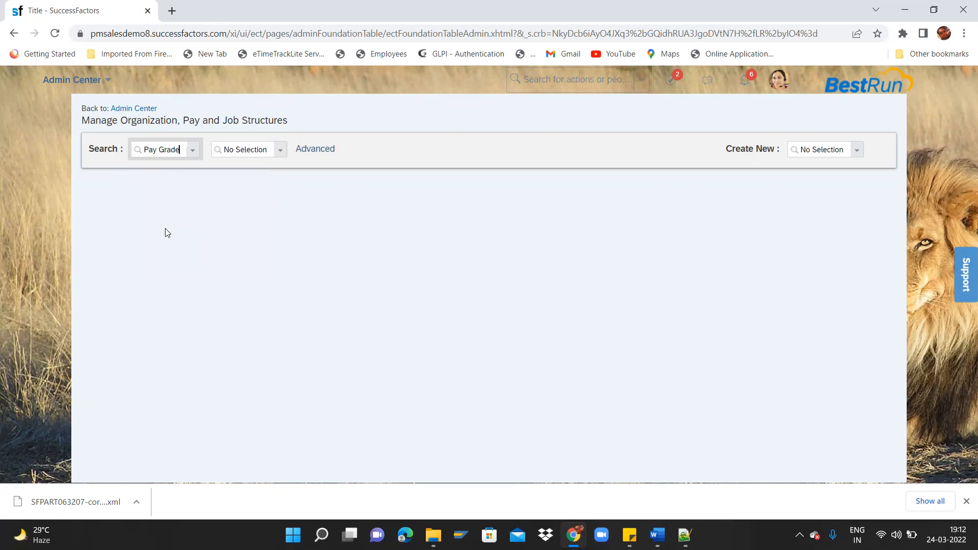
pyautogui.click(193, 152)
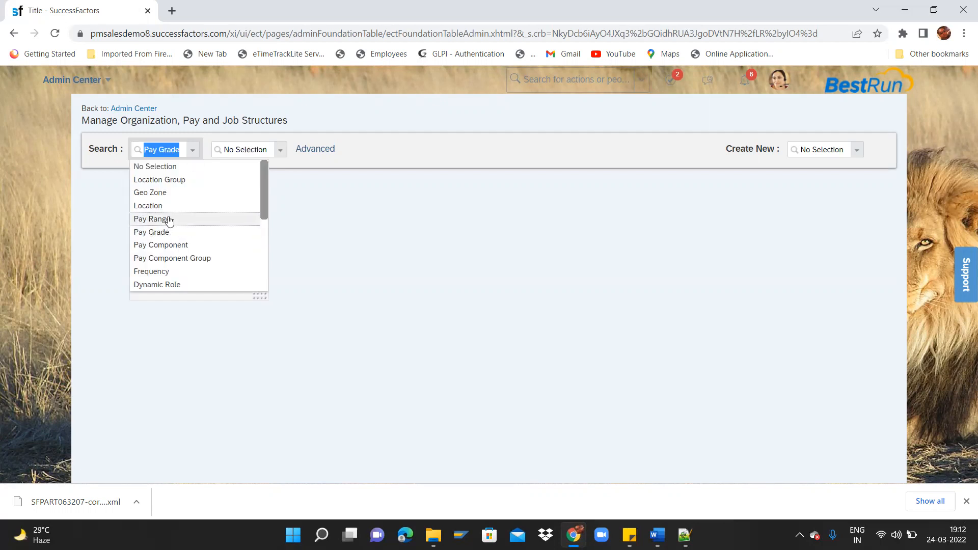
pyautogui.click(170, 219)
# Set the search object type to Location, search for "ITC" and open the ITC Hyderabad (ITC_Hyderabad) record
pyautogui.click(194, 150)
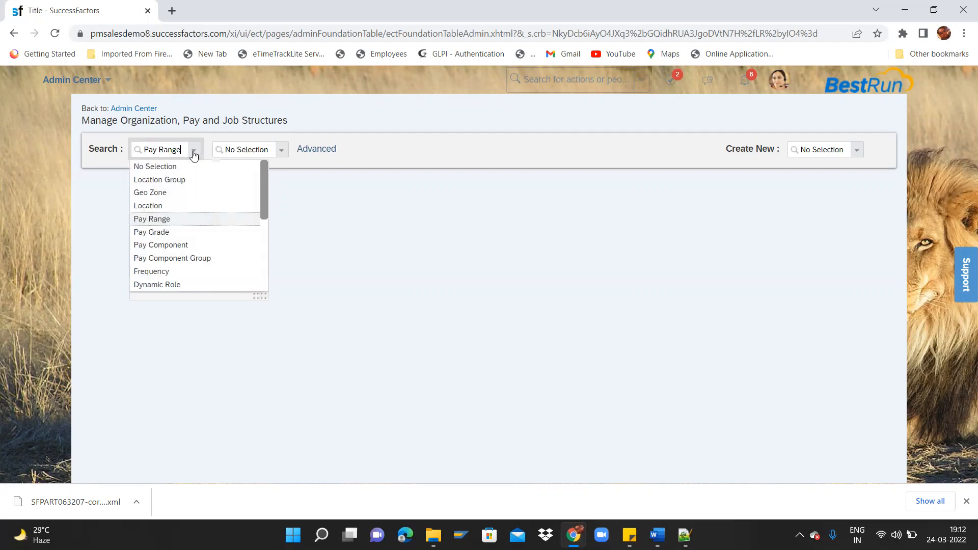
pyautogui.click(165, 207)
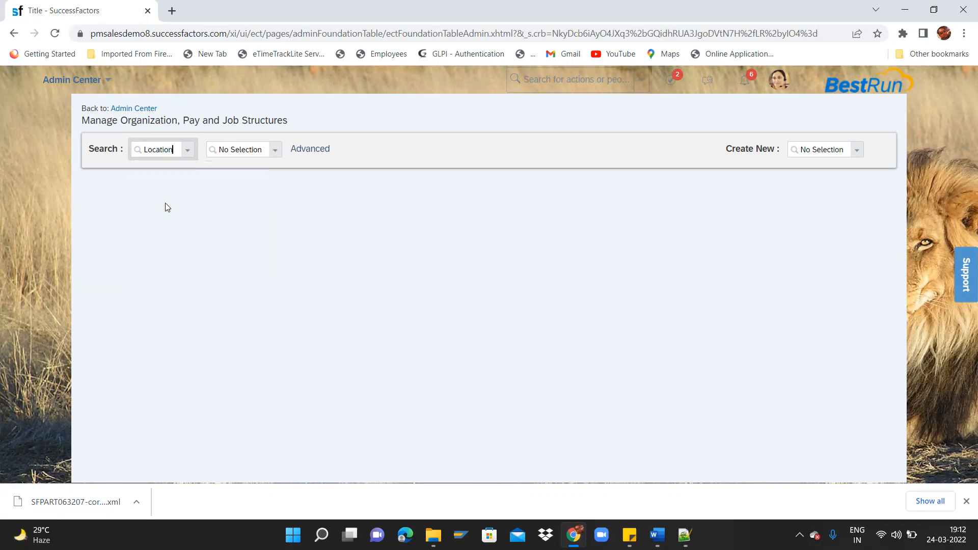
pyautogui.click(273, 154)
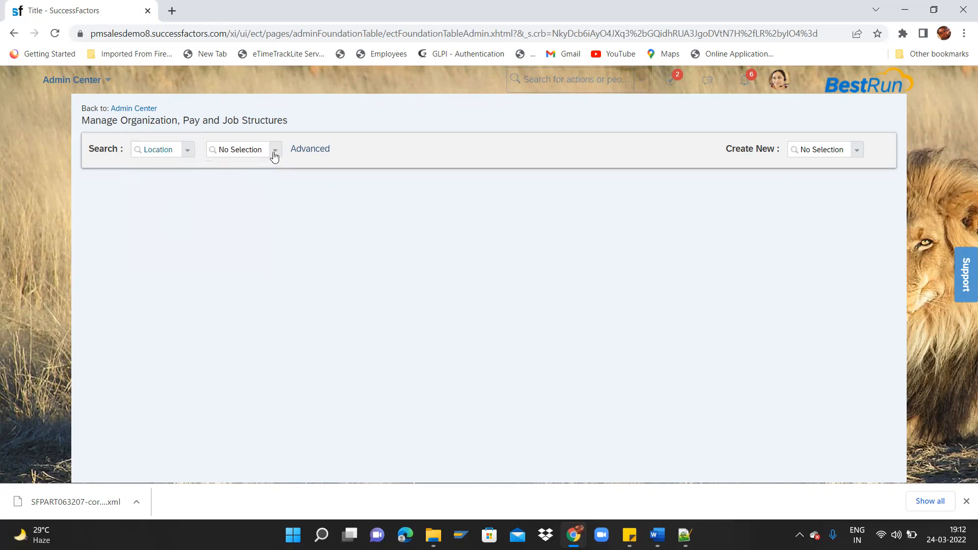
pyautogui.write('ITC')
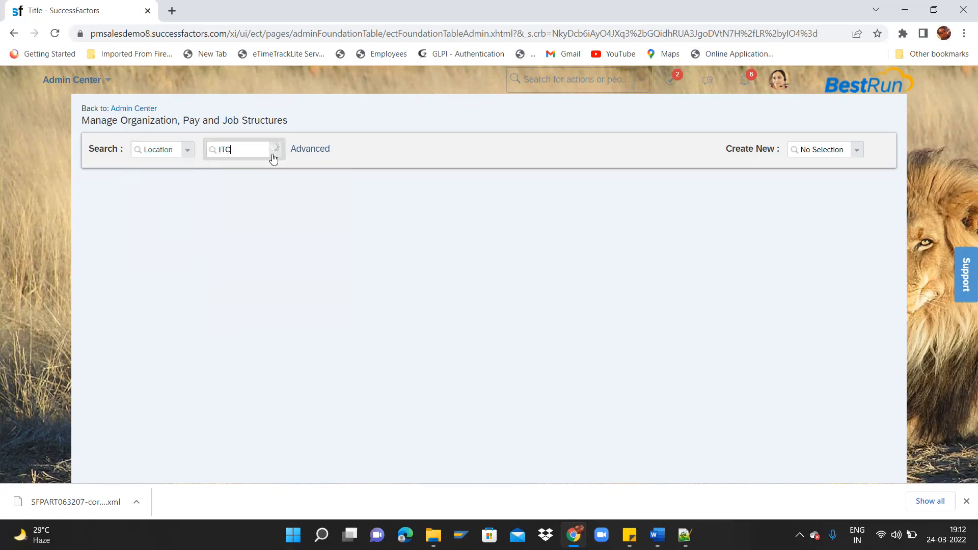
pyautogui.click(261, 166)
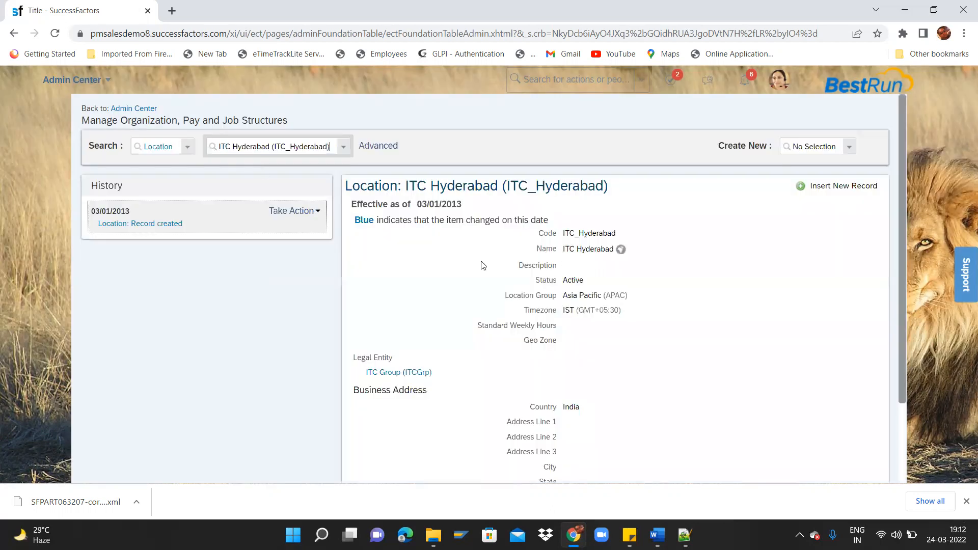
# Open ITC Hyderabad's 03/01/2013 record for correction and examine its Legal Entity association and Geo Zone field
pyautogui.click(295, 211)
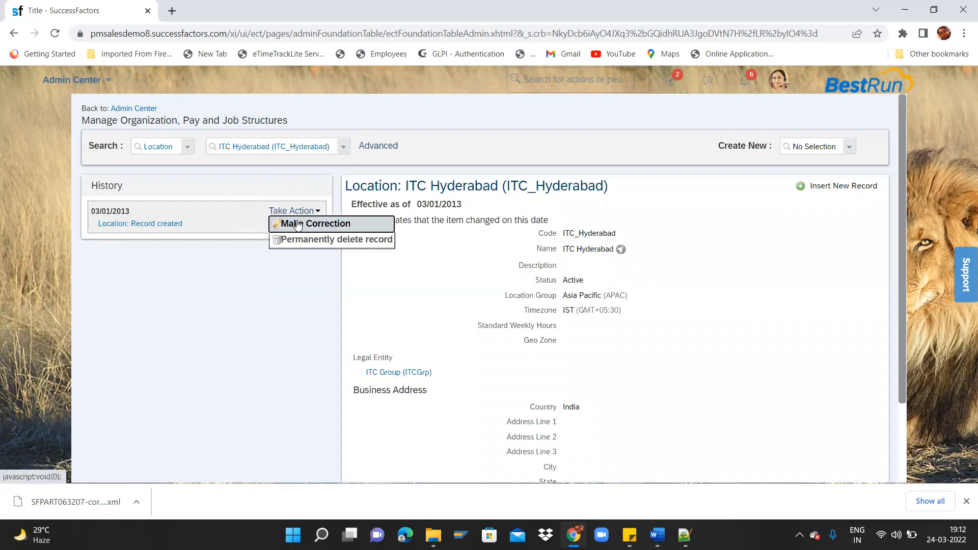
pyautogui.click(298, 224)
pyautogui.moveTo(899, 216); pyautogui.dragTo(900, 261)
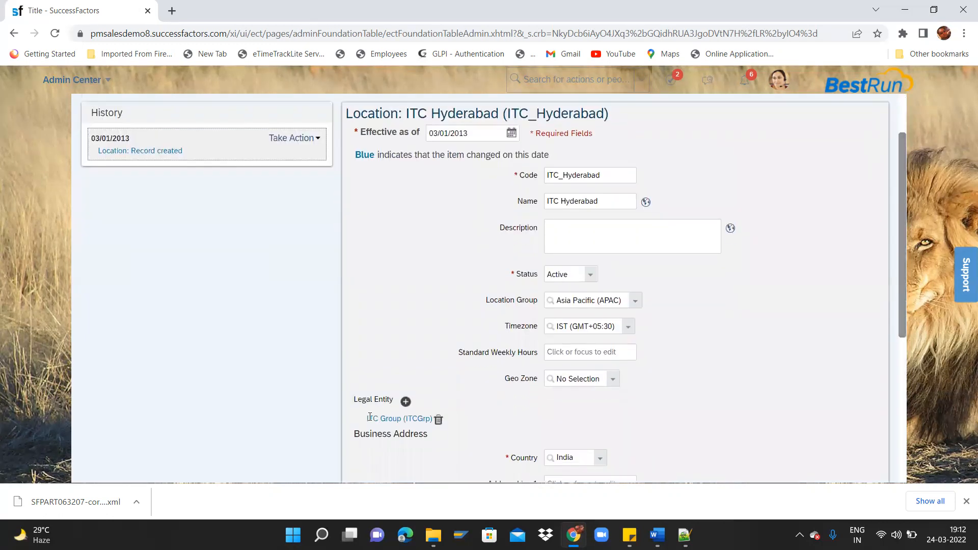
pyautogui.moveTo(368, 418); pyautogui.dragTo(436, 415)
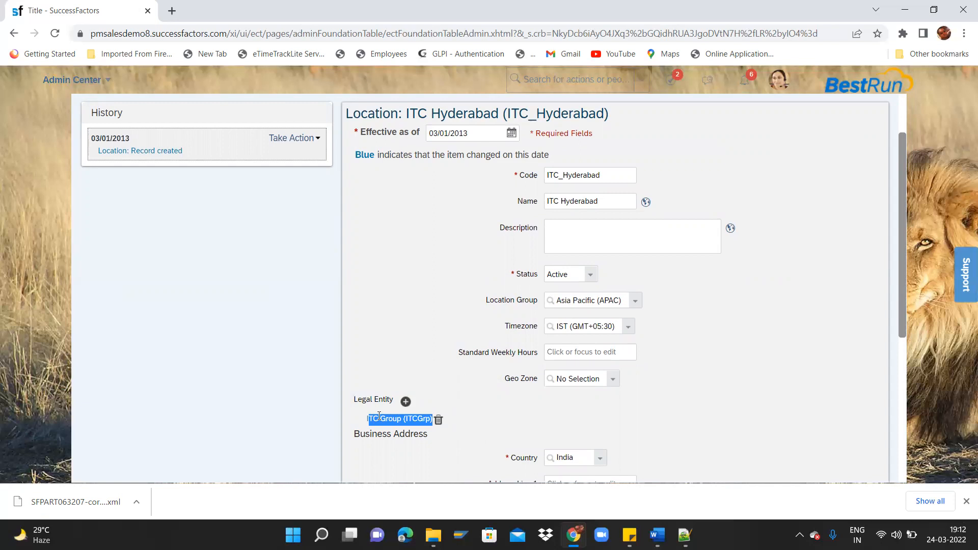
pyautogui.moveTo(504, 380); pyautogui.dragTo(540, 382)
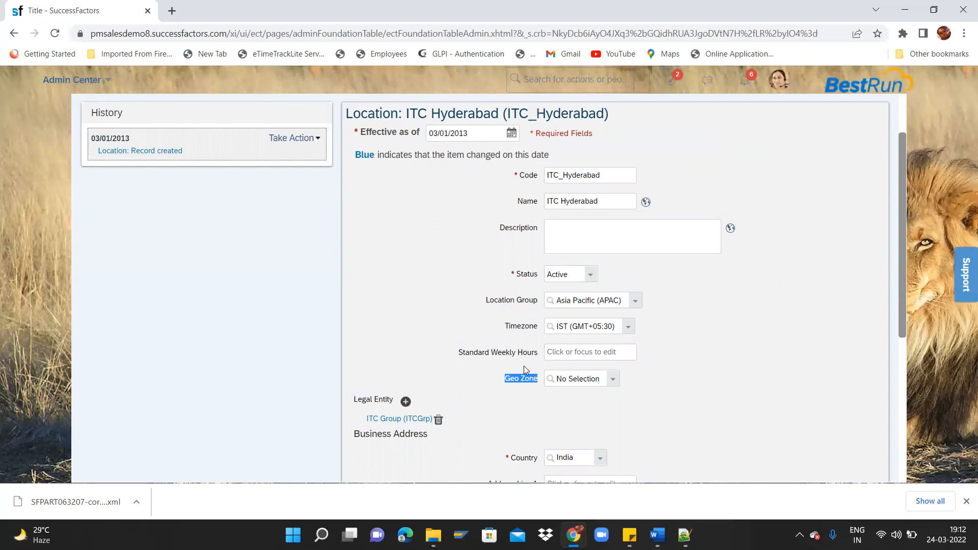
# Switch to Notepad++ and examine the location element's geozone and LegalEntity associations and their multiplicity
pyautogui.hotkey('alt', 'Tab')
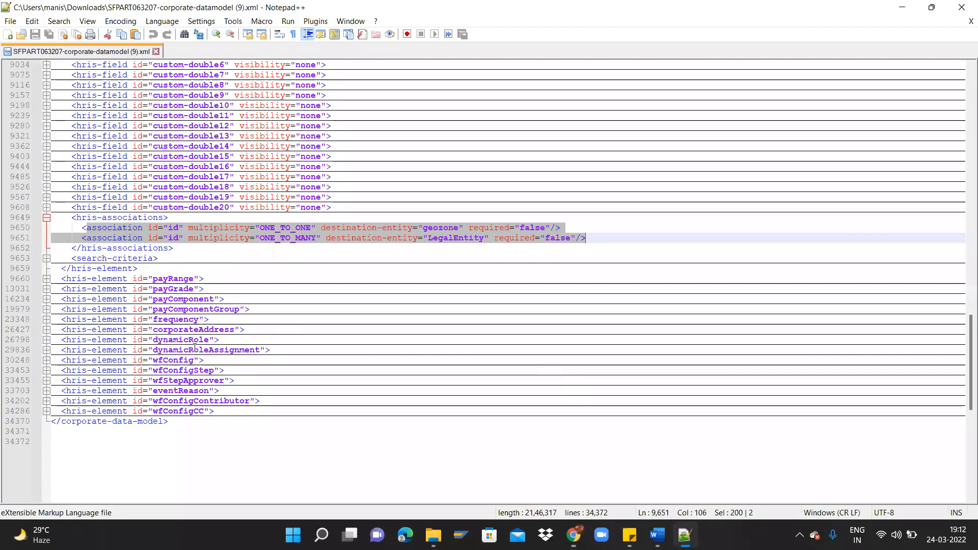
pyautogui.click(245, 210)
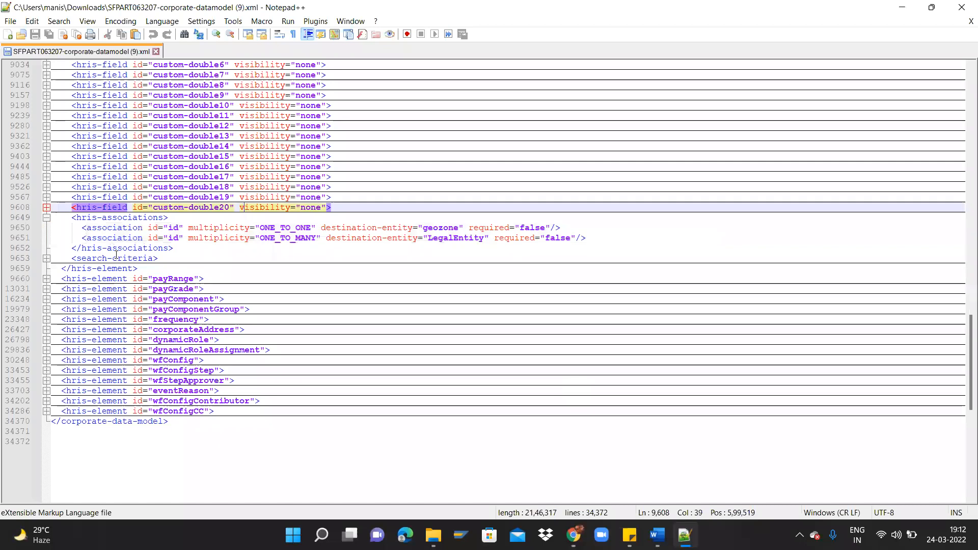
pyautogui.moveTo(249, 229); pyautogui.dragTo(565, 239)
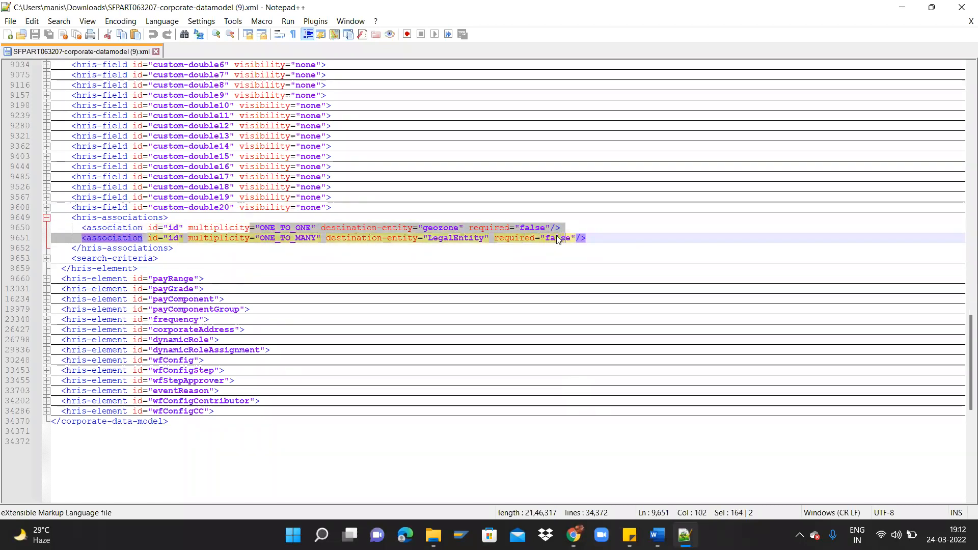
pyautogui.click(415, 240)
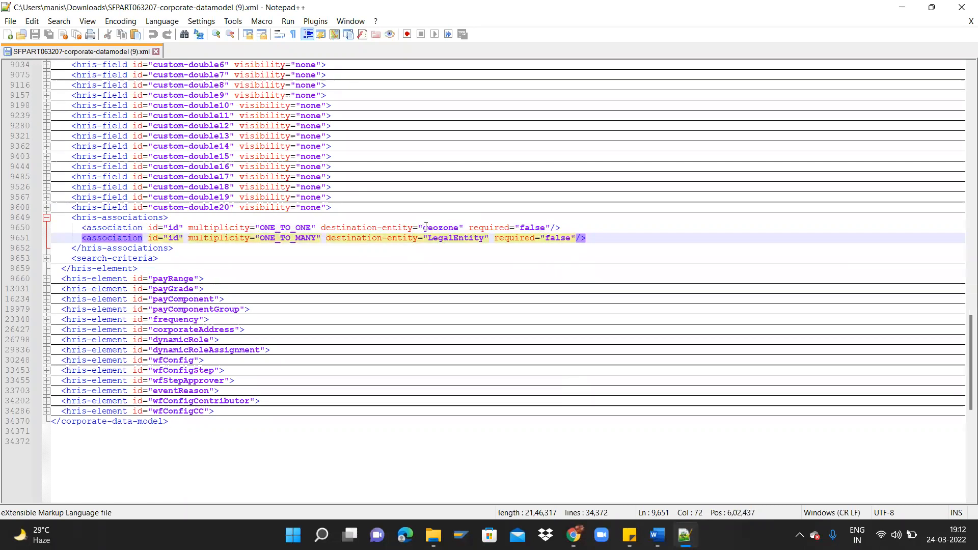
pyautogui.moveTo(423, 225); pyautogui.dragTo(457, 224)
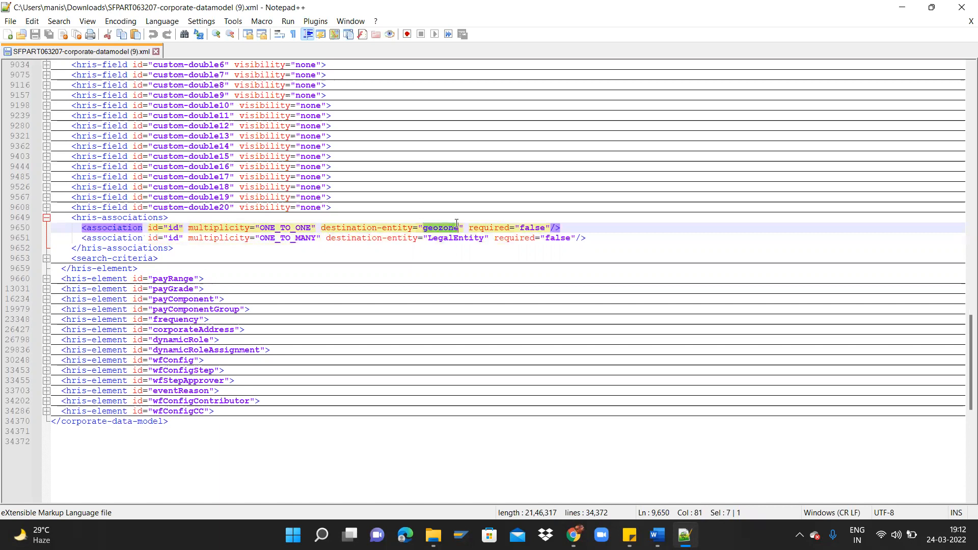
pyautogui.click(432, 237)
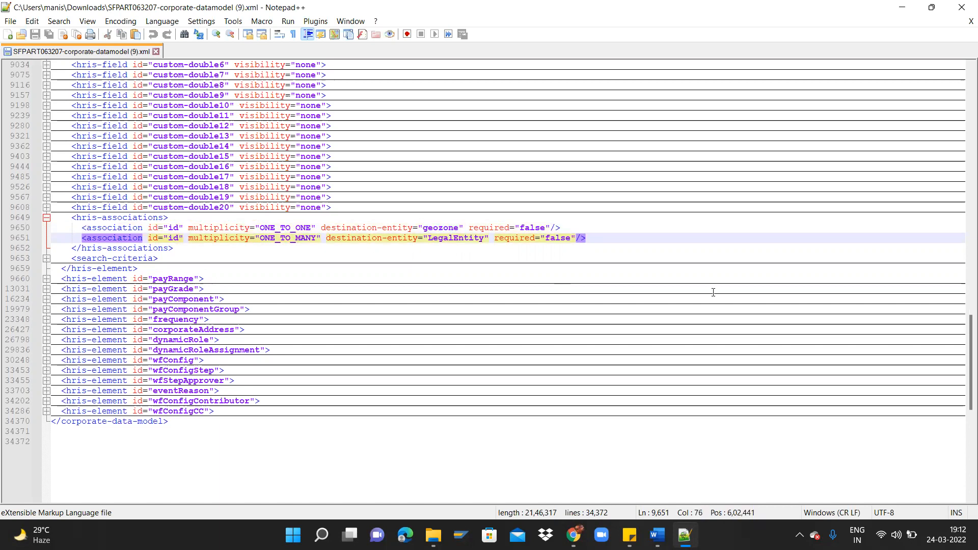
# Examine the locationGroup and geozone HRIS elements at the start of the corporate data model
pyautogui.moveTo(963, 402); pyautogui.dragTo(965, 386)
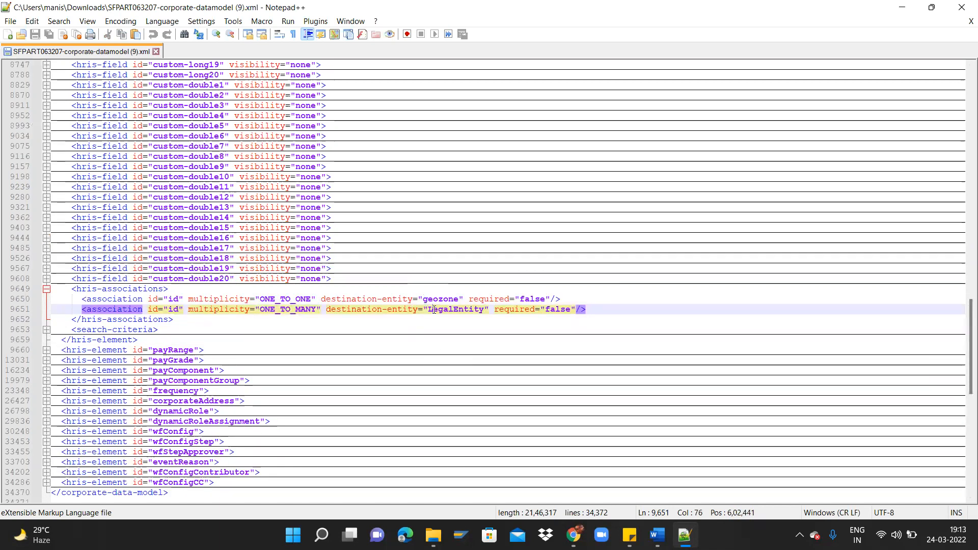
pyautogui.moveTo(965, 302); pyautogui.dragTo(964, 100)
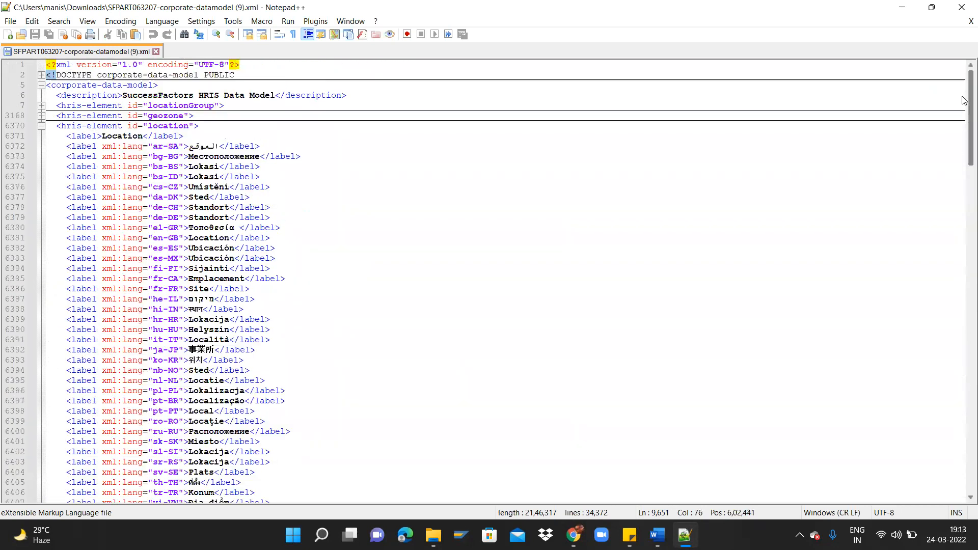
pyautogui.moveTo(148, 116); pyautogui.dragTo(178, 113)
pyautogui.keyDown('shift'); pyautogui.click(185, 105); pyautogui.keyUp('shift')
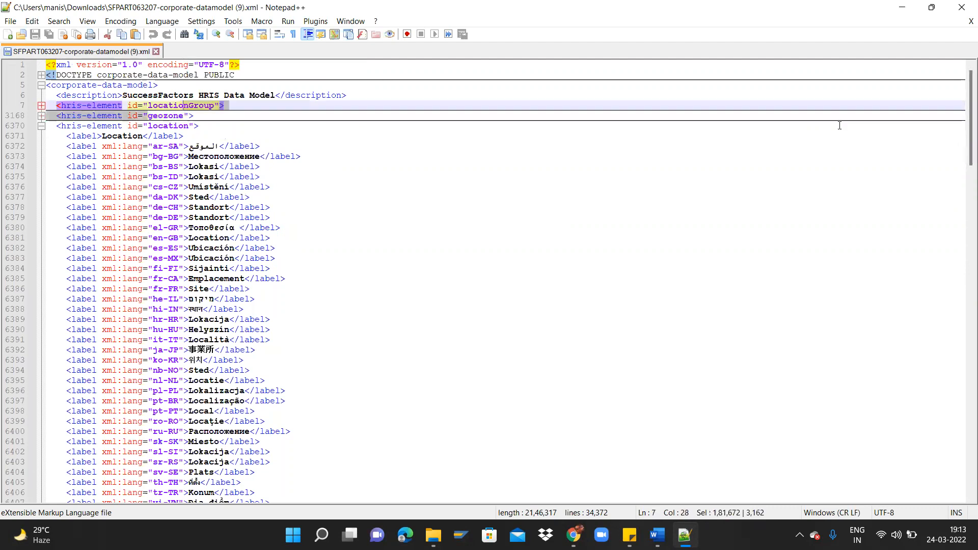
# Set the multiplicity of the location element's geozone association to ONE_TO_MANY
pyautogui.moveTo(964, 82); pyautogui.dragTo(965, 320)
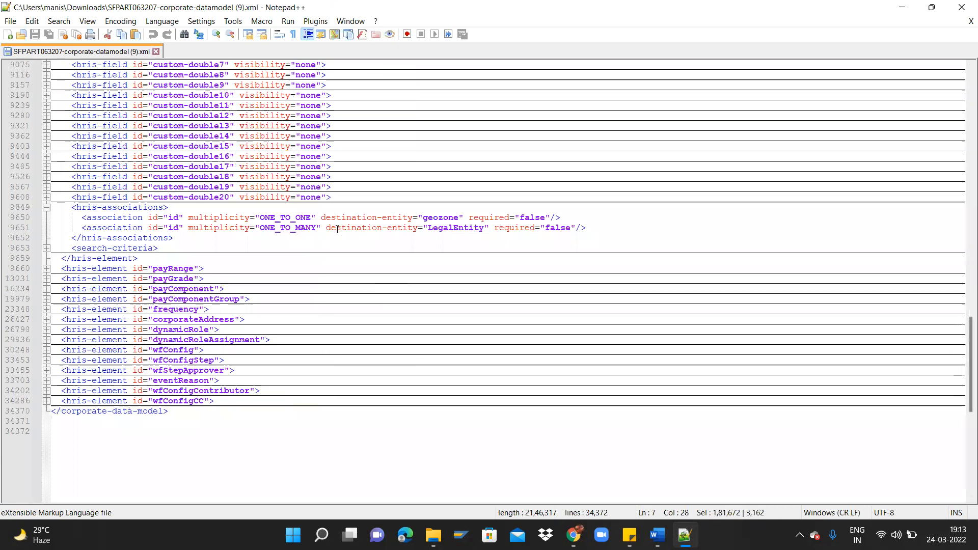
pyautogui.click(398, 218)
pyautogui.press('Left')
pyautogui.hotkey('shift', 'Right')
pyautogui.hotkey('shift', 'Right')
pyautogui.hotkey('shift', 'Right')
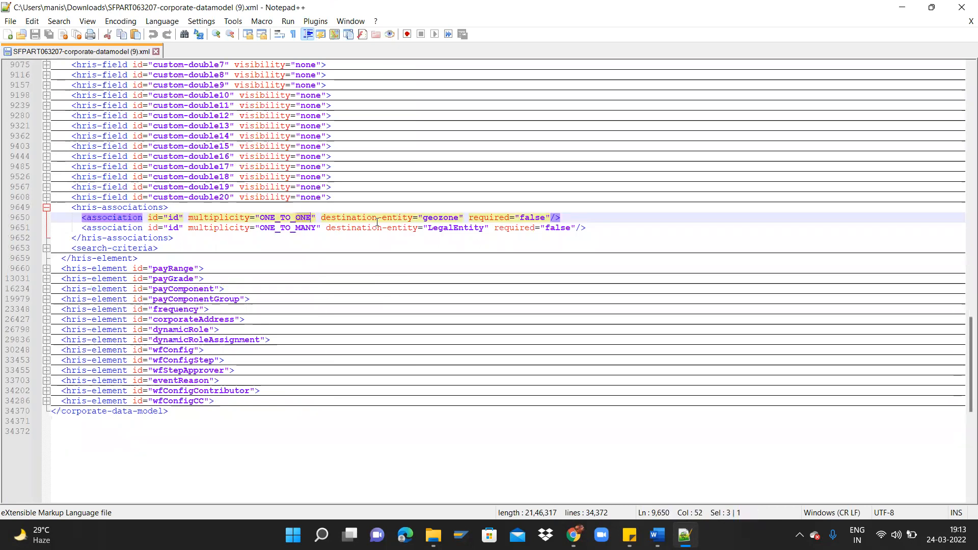
pyautogui.write('MANY')
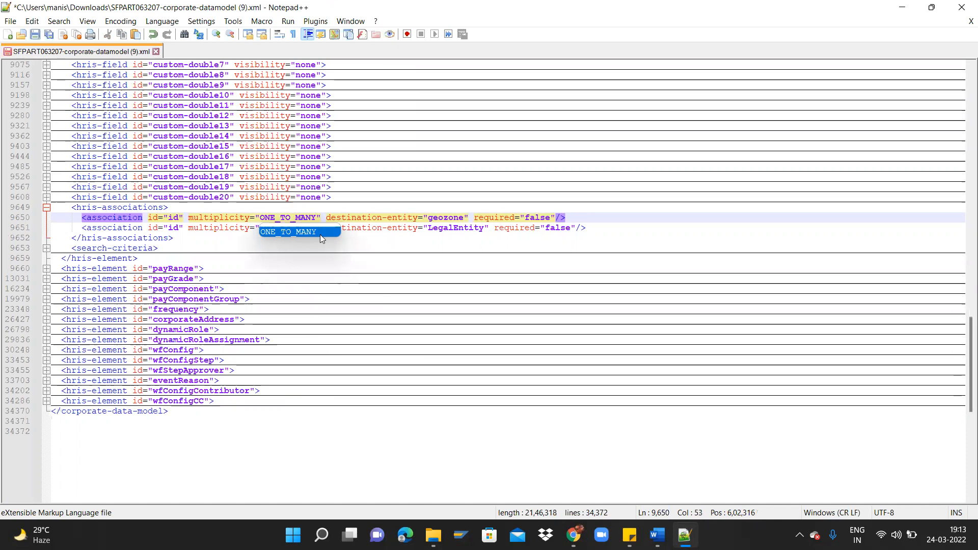
pyautogui.press('Escape')
pyautogui.press('Down')
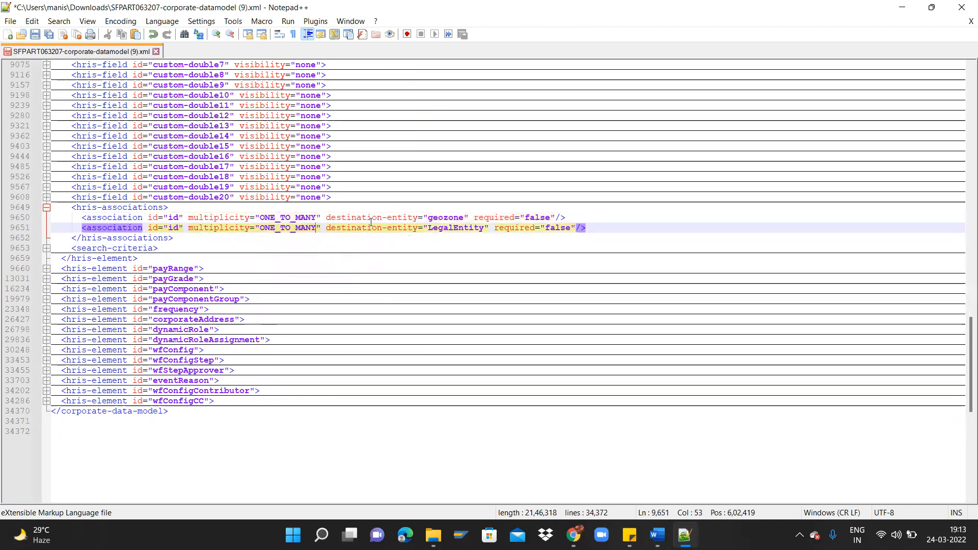
# Set the multiplicity of the location element's LegalEntity association to ONE_TO_ONE
pyautogui.press('BackSpace')
pyautogui.press('BackSpace')
pyautogui.press('BackSpace')
pyautogui.press('BackSpace')
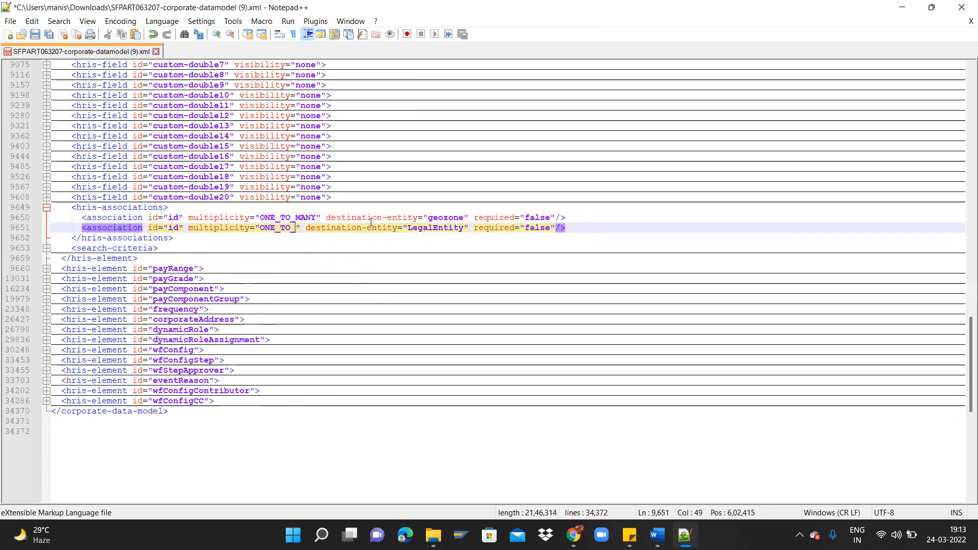
pyautogui.write('ONE')
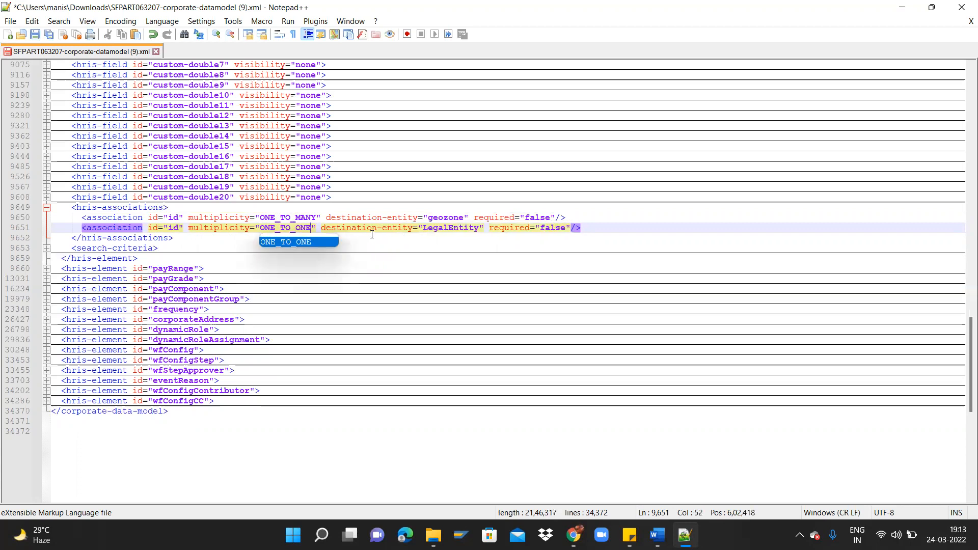
pyautogui.doubleClick(316, 247)
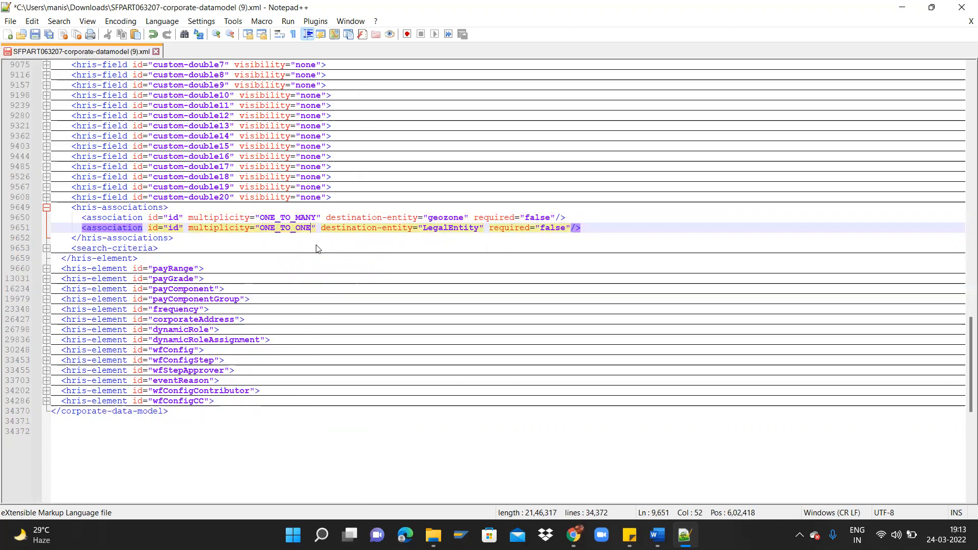
# Save the edited data model in Downloads as a new XML file named "SFPART063207-corporate-datamodel (9)-V2"
pyautogui.hotkey('ctrl', 'alt', 's')
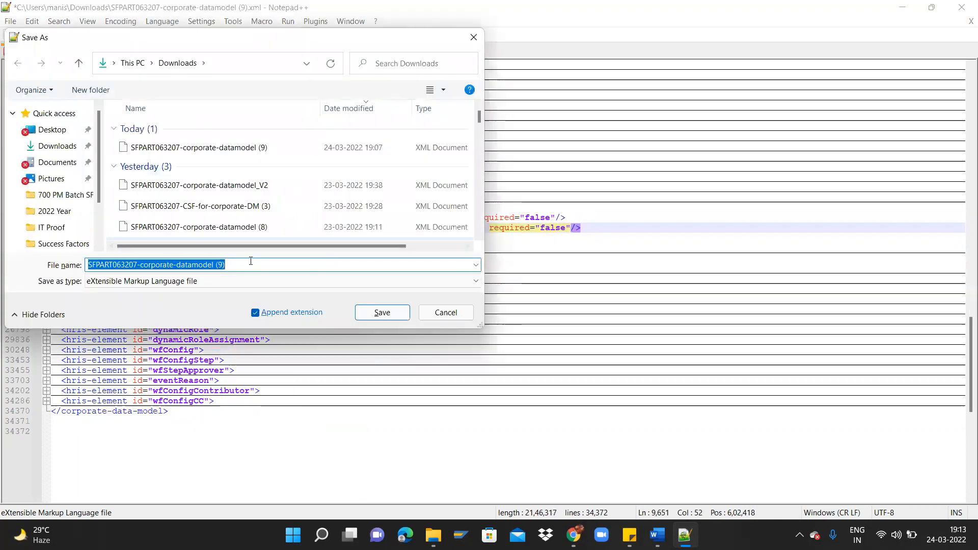
pyautogui.click(250, 264)
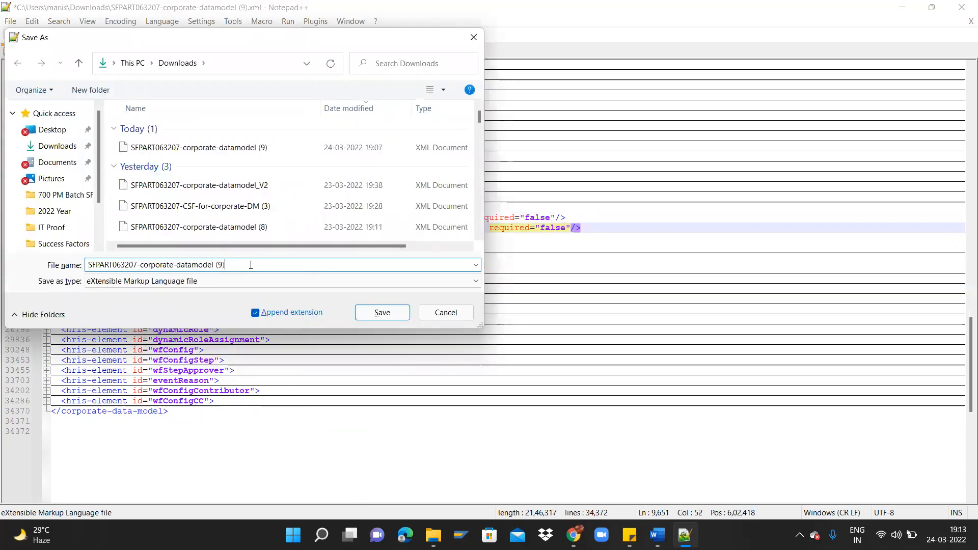
pyautogui.press('Return')
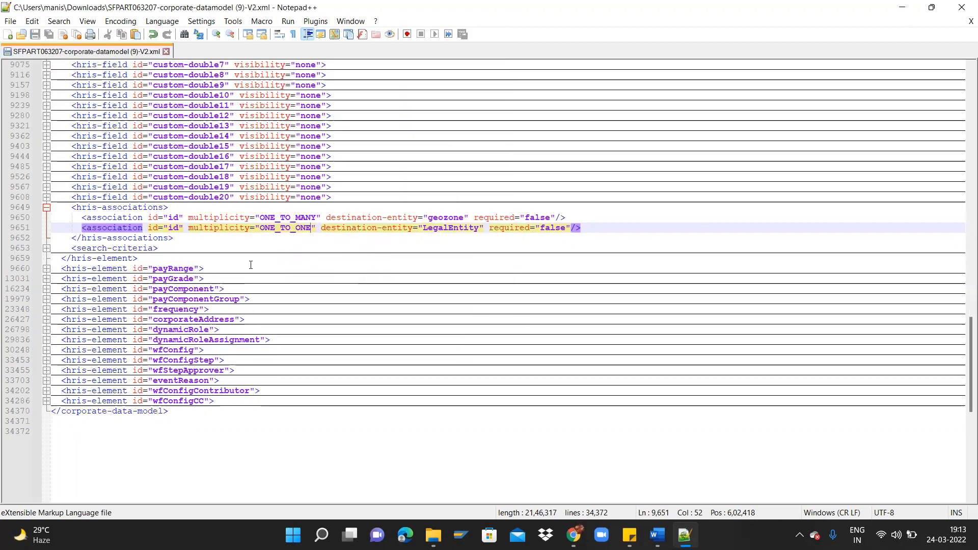
# Switch to SuccessFactors in Chrome, search for "corporate data" and open Import/Export Corporate Data Model
pyautogui.hotkey('alt', 'Tab')
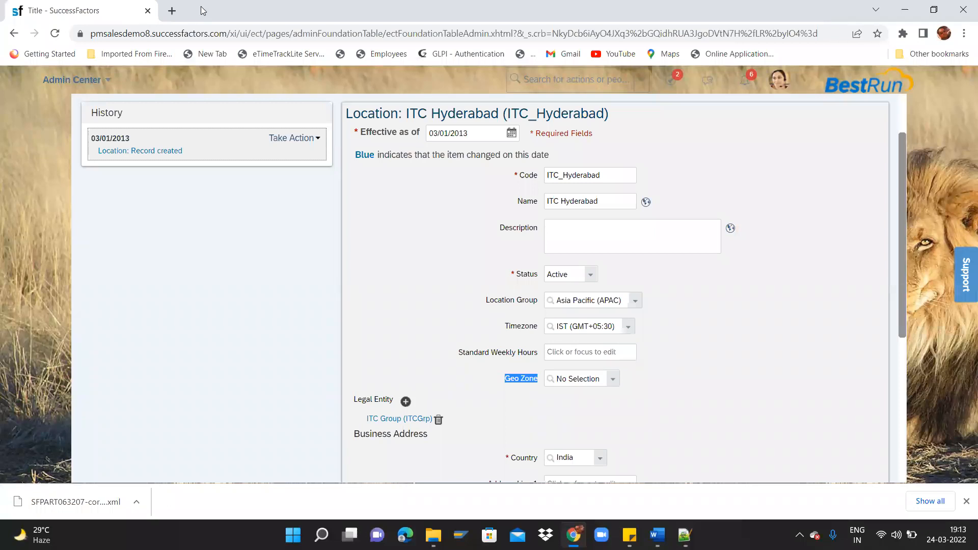
pyautogui.click(548, 76)
pyautogui.write('dorporate')
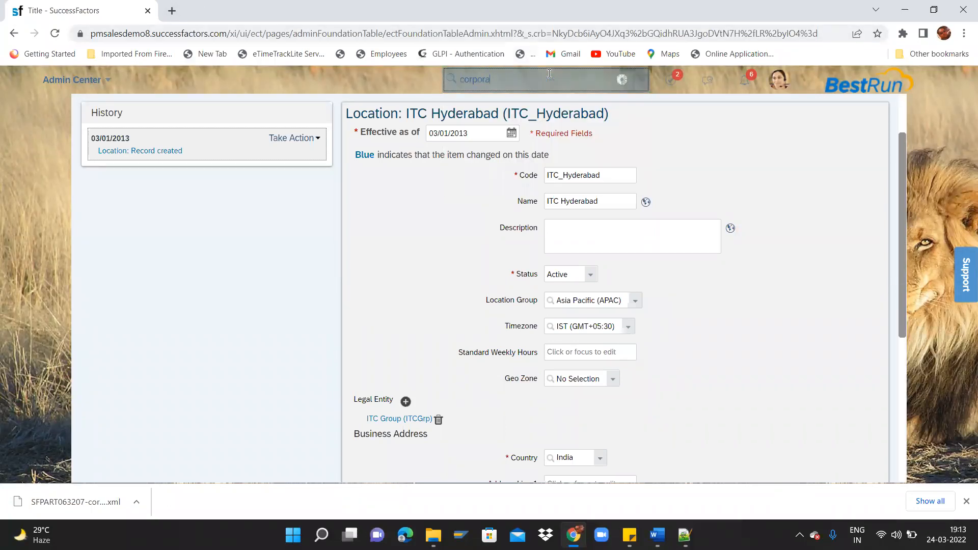
pyautogui.write(' data')
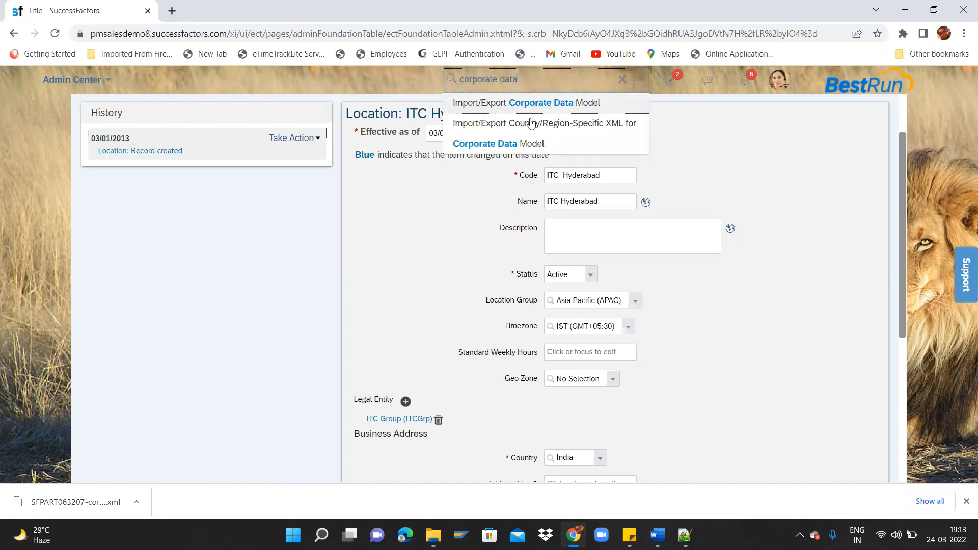
pyautogui.click(525, 105)
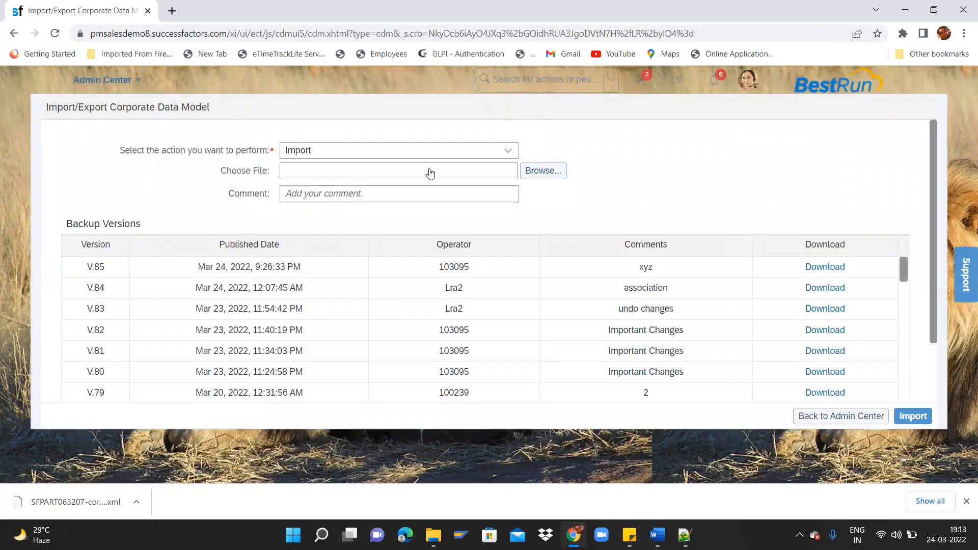
# Import "SFPART063207-corporate-datamodel (9)-V2.xml" as the corporate data model with the comment "Important"
pyautogui.hotkey('alt', 'Tab')
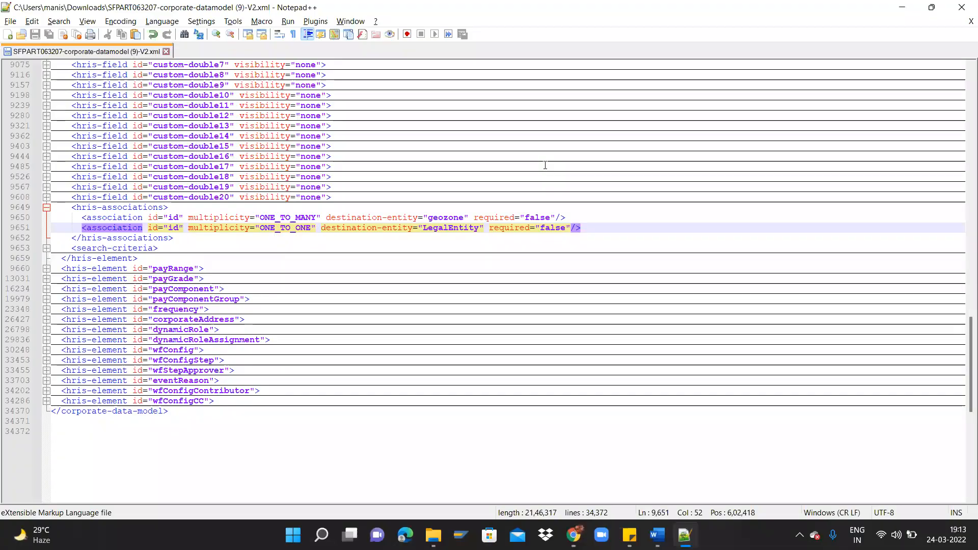
pyautogui.hotkey('alt', 'Tab')
pyautogui.click(544, 169)
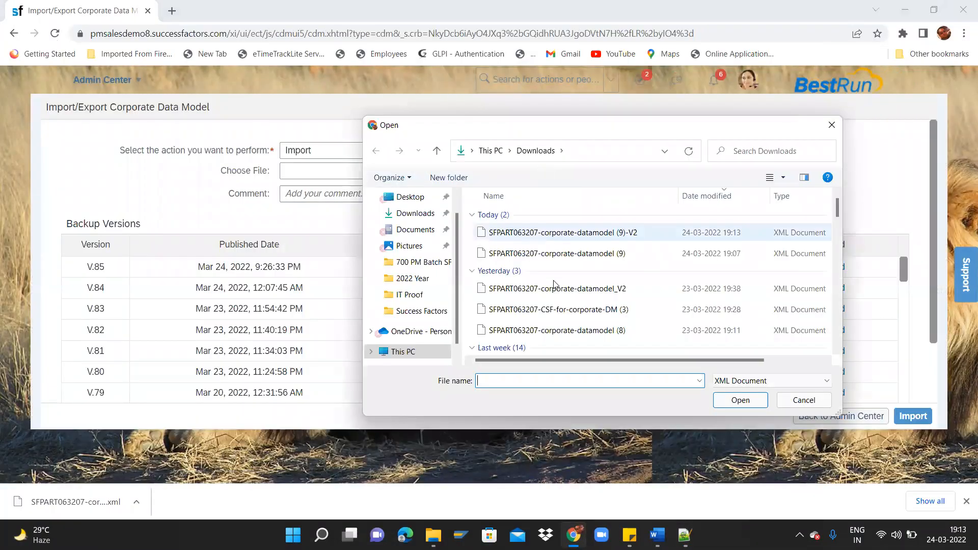
pyautogui.doubleClick(627, 232)
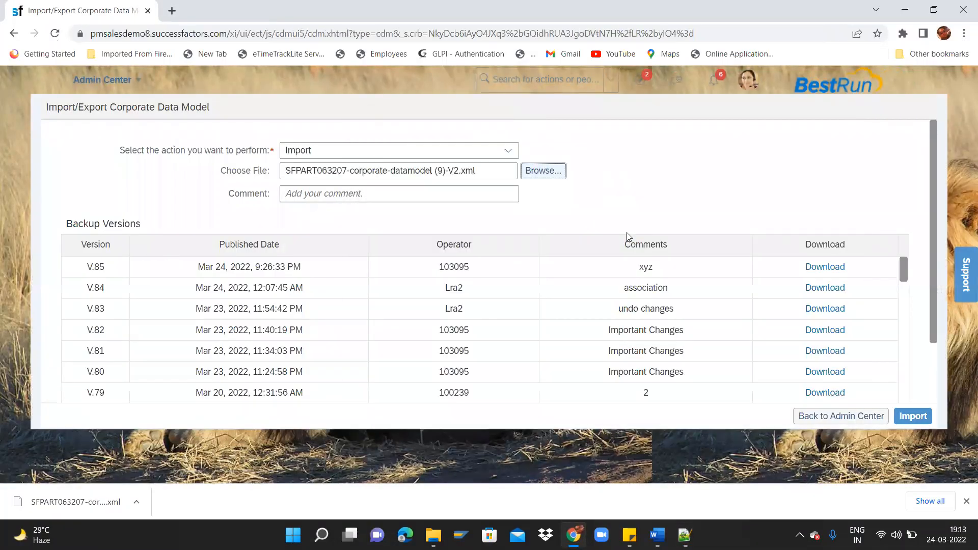
pyautogui.click(481, 190)
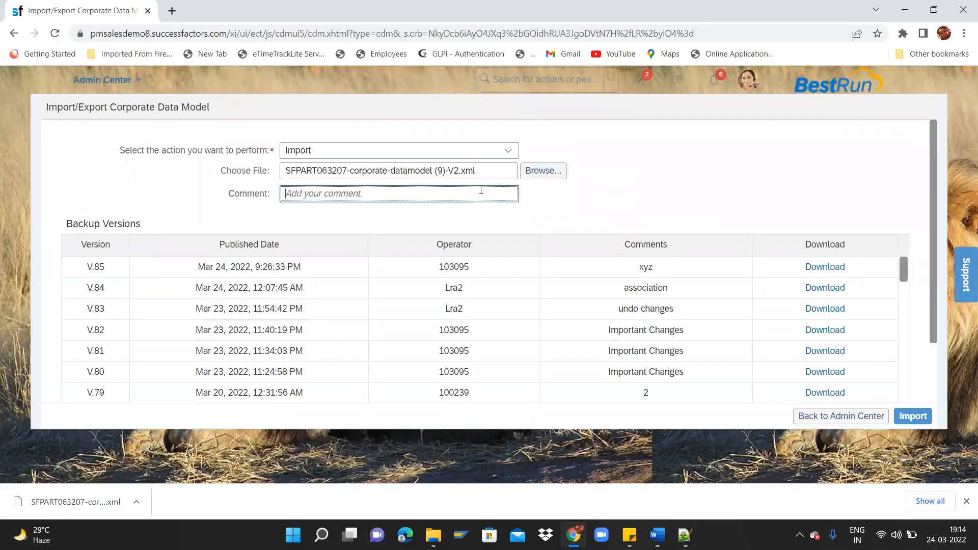
pyautogui.write('Important')
pyautogui.click(923, 421)
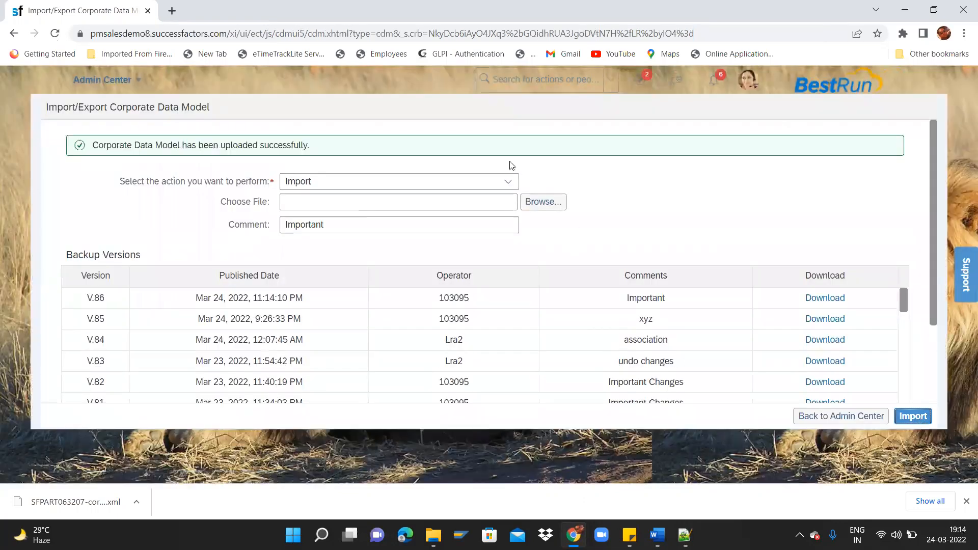
# Duplicate the browser tab, search for "manage org pay" and open Manage Organization, Pay and Job Structures in it
pyautogui.rightClick(44, 12)
pyautogui.click(97, 102)
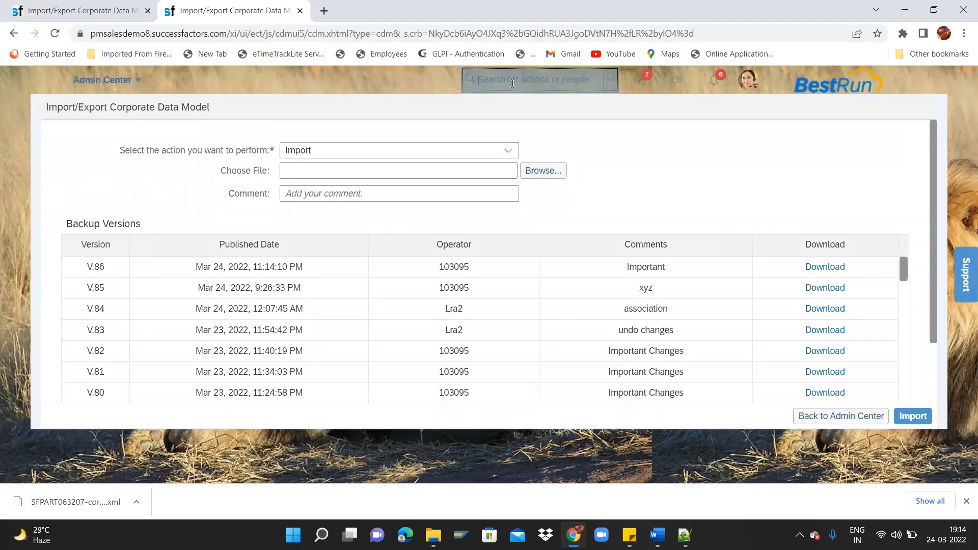
pyautogui.click(513, 83)
pyautogui.write('manage')
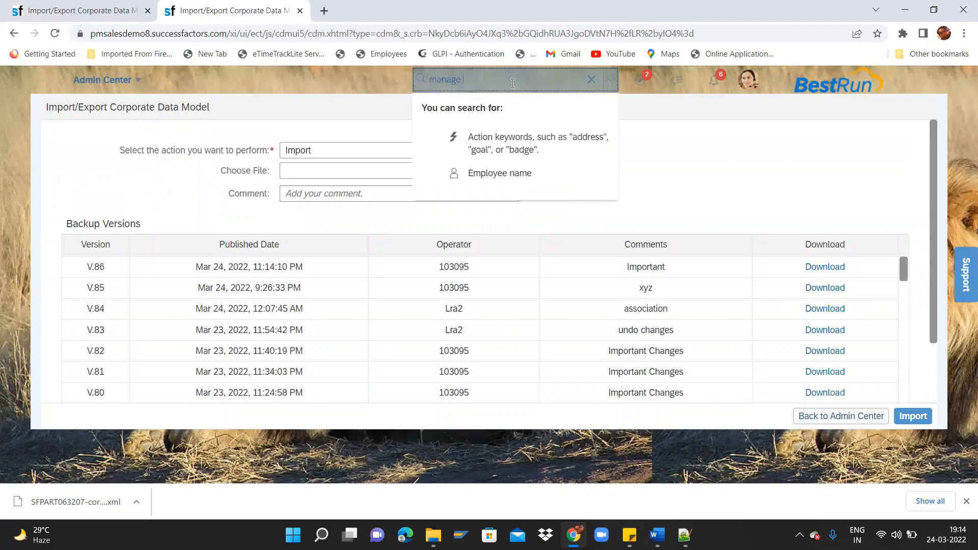
pyautogui.write(' org pay')
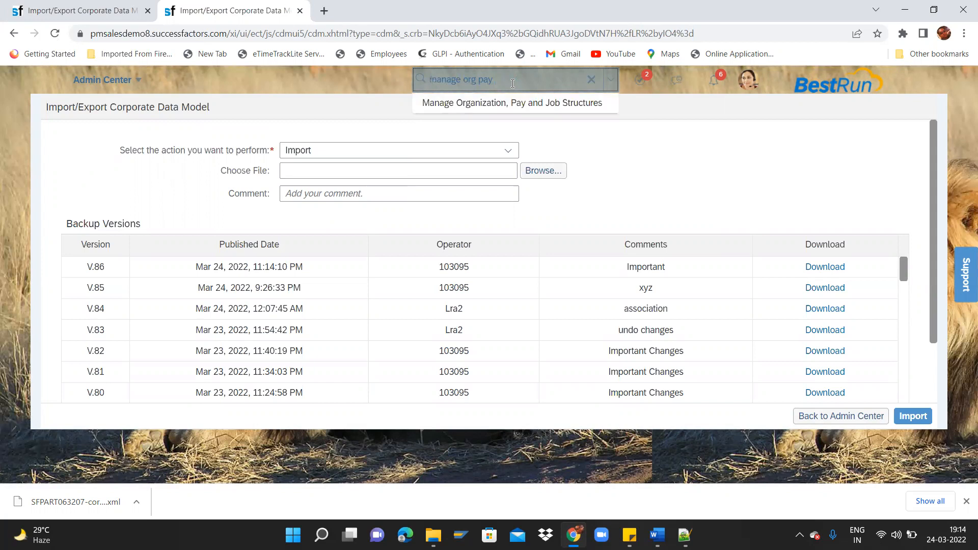
pyautogui.click(518, 101)
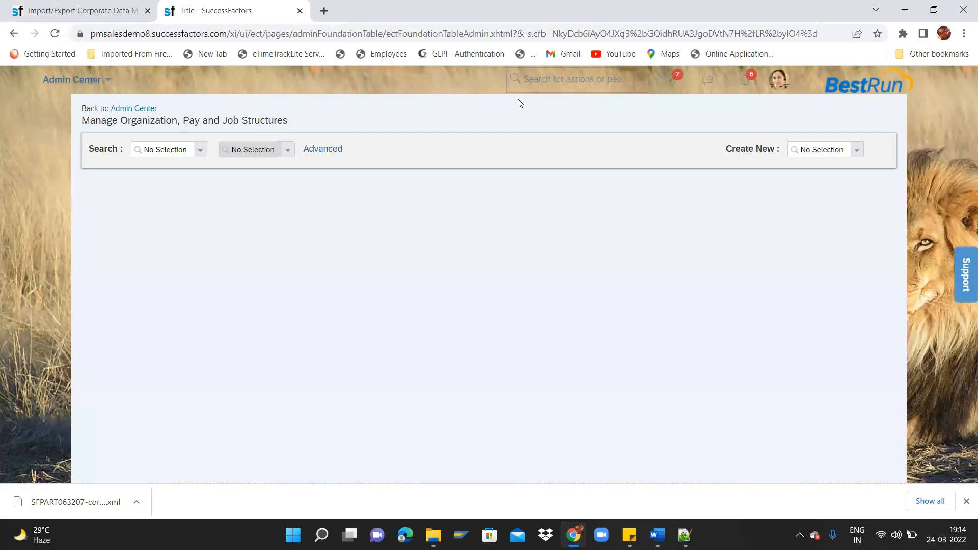
# Find the Location object ITC Hyderabad (ITC_Hyderabad) and open its 03/01/2013 record for editing
pyautogui.click(202, 153)
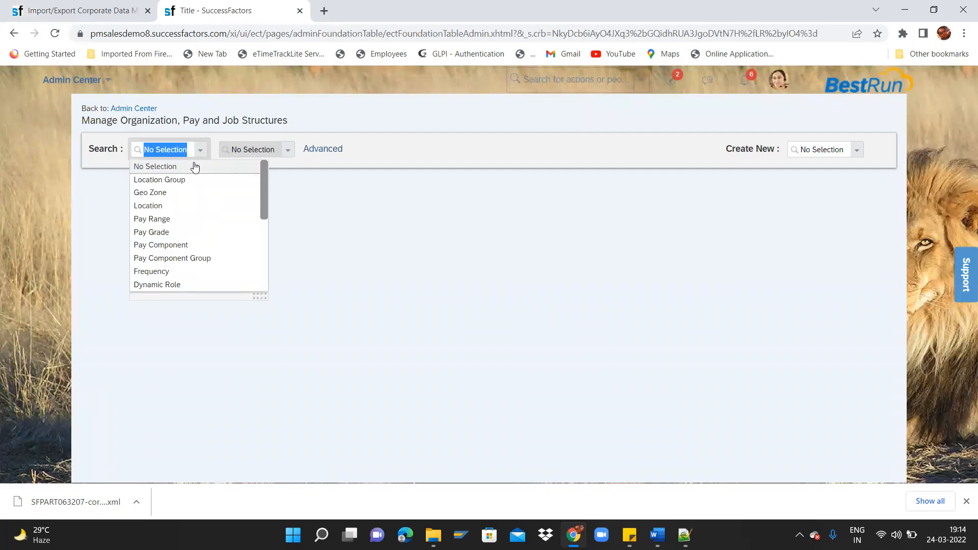
pyautogui.click(177, 206)
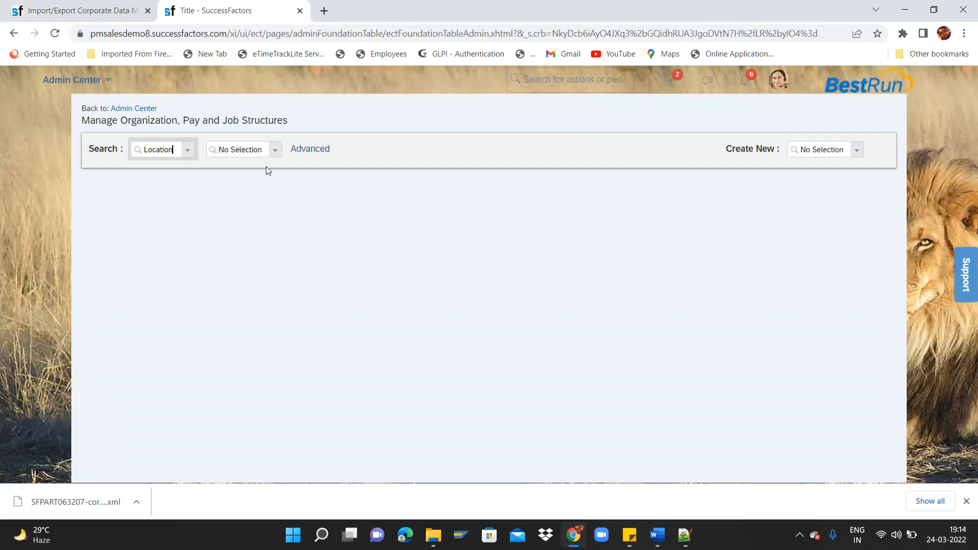
pyautogui.click(274, 153)
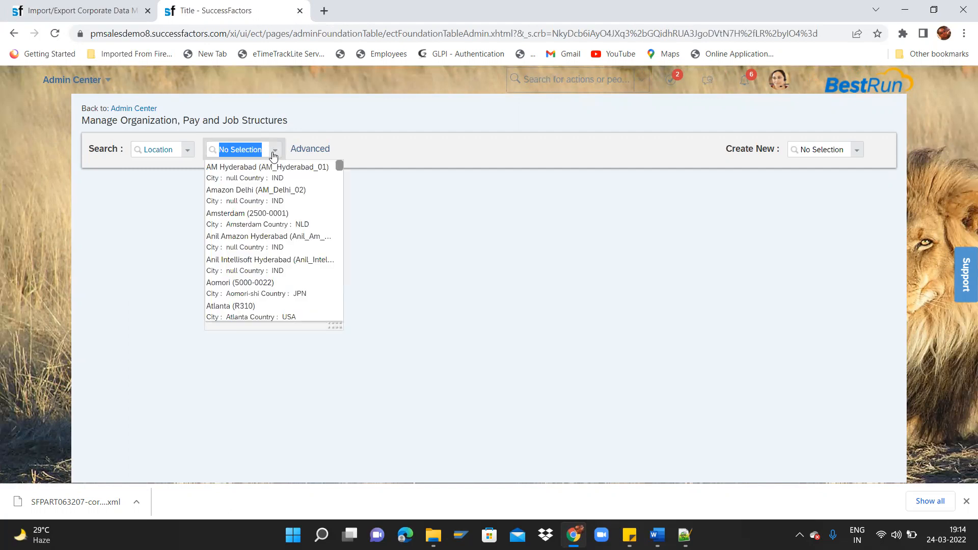
pyautogui.click(275, 153)
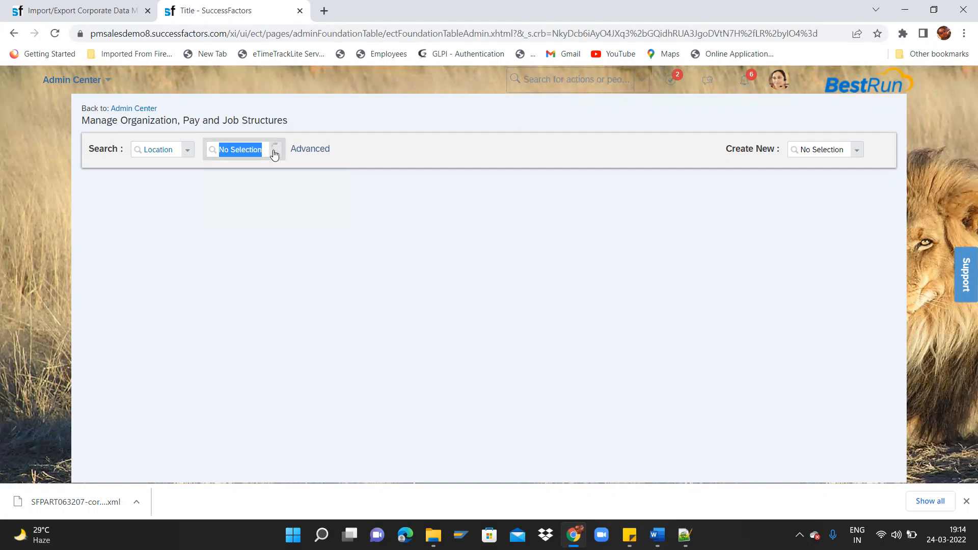
pyautogui.write('ITV')
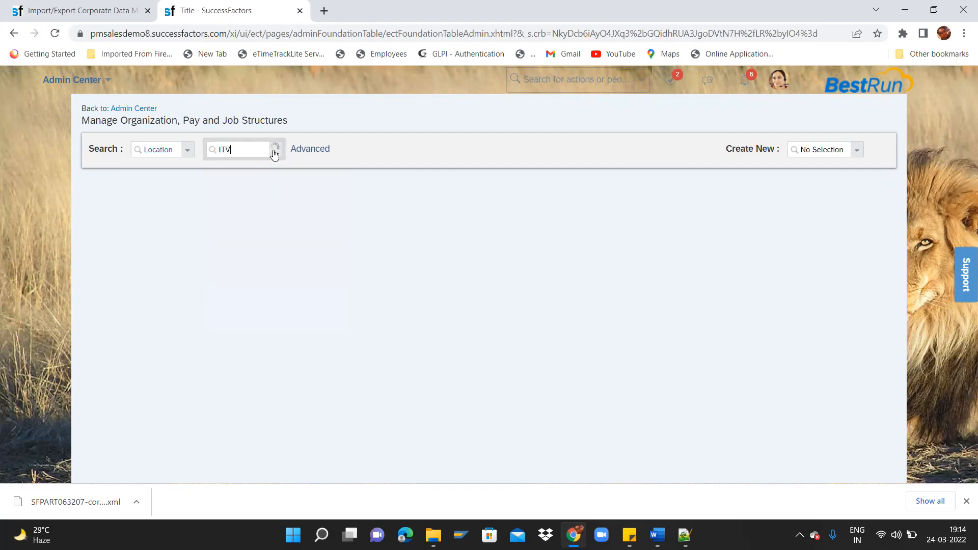
pyautogui.write('C')
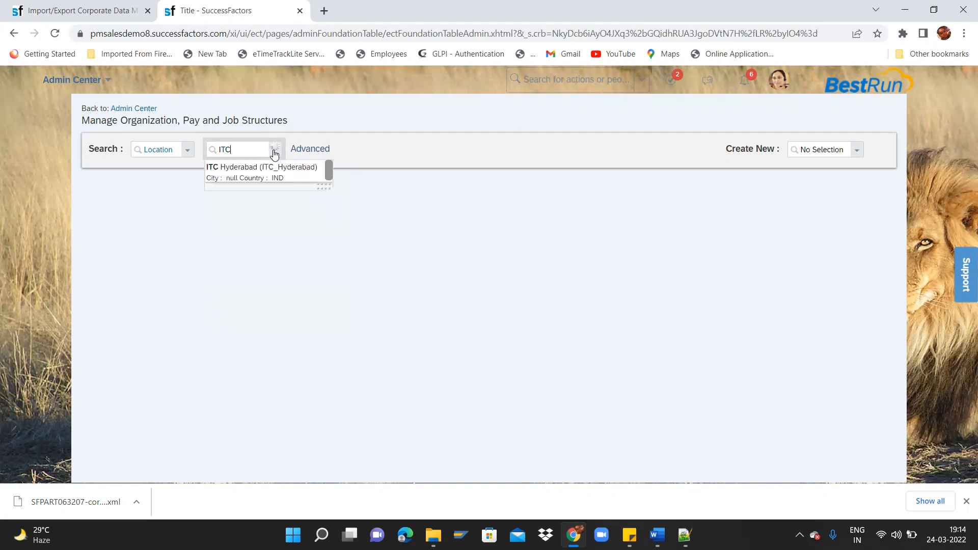
pyautogui.click(272, 174)
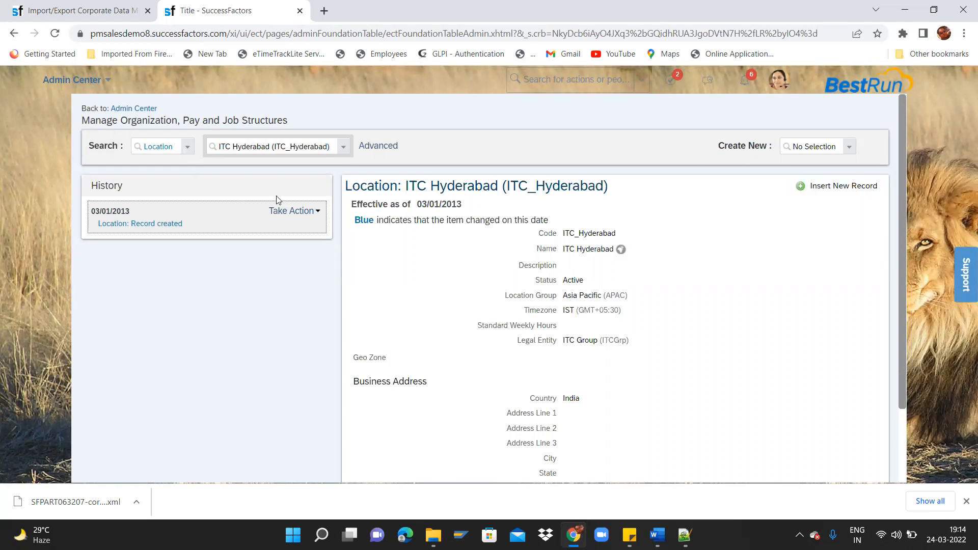
pyautogui.click(308, 211)
pyautogui.click(306, 224)
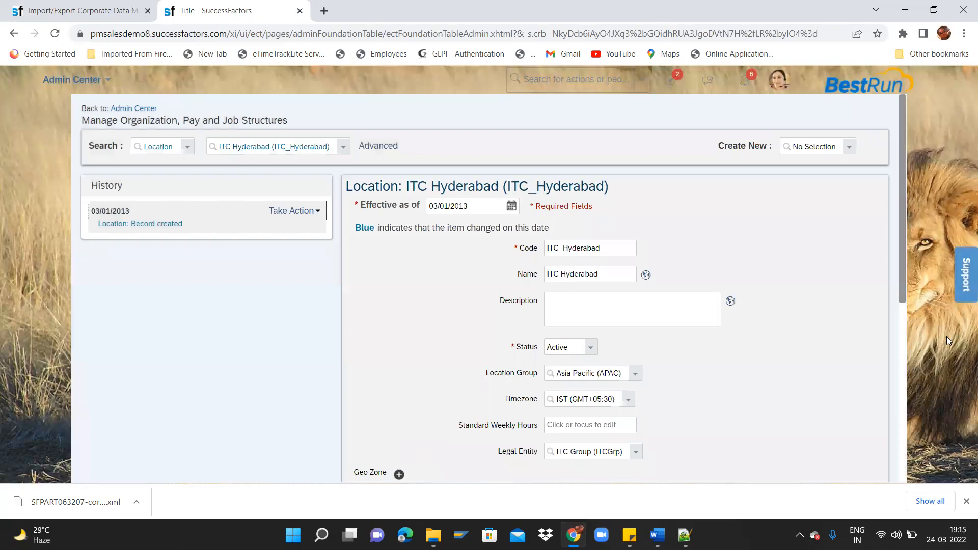
pyautogui.scroll(-2, 905, 320)
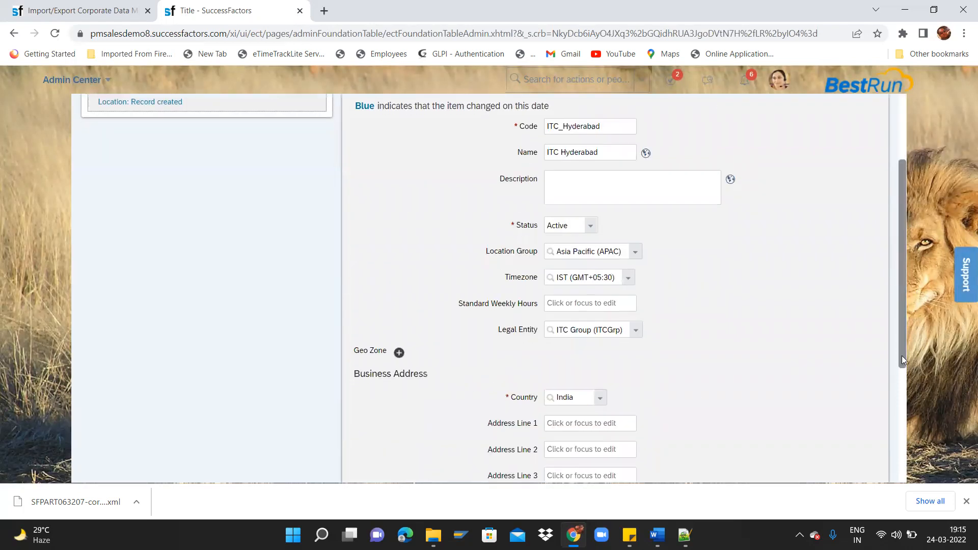
# Add Argentina as a geo zone of the location, try adding Argentina again, and add BRAZIL as a second geo zone
pyautogui.click(399, 352)
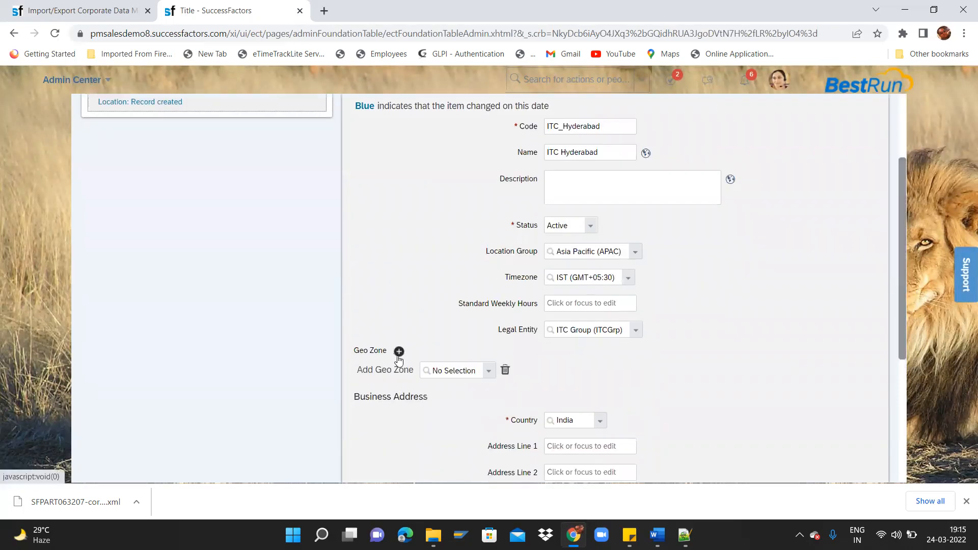
pyautogui.click(488, 373)
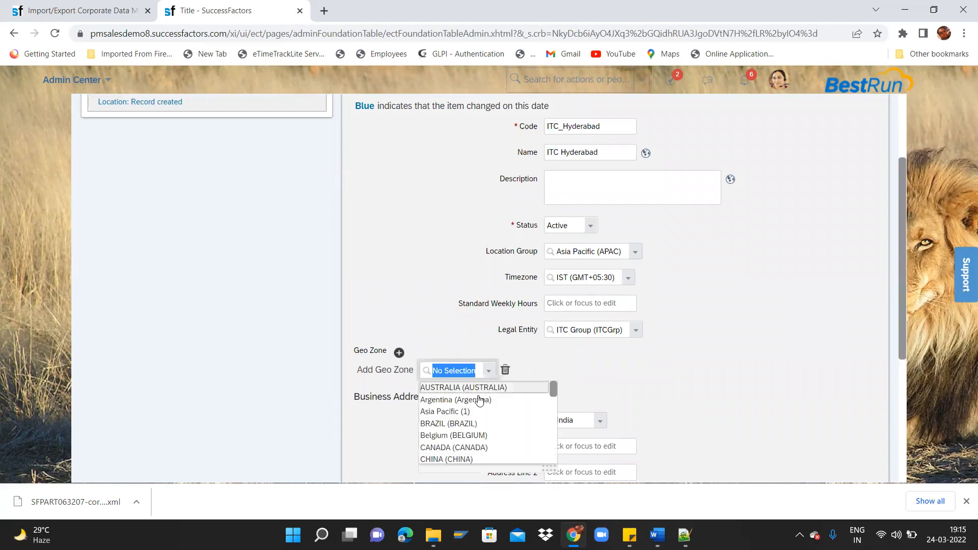
pyautogui.click(478, 399)
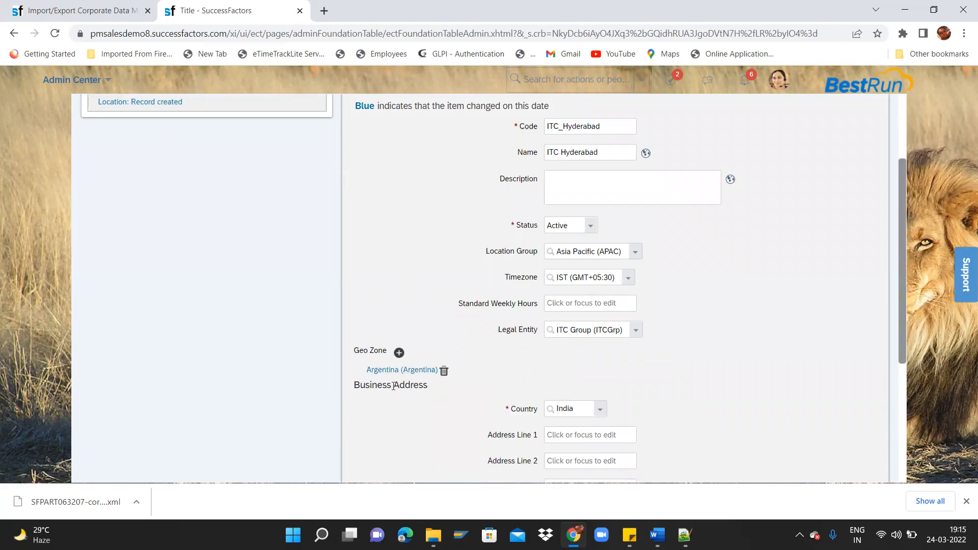
pyautogui.click(398, 353)
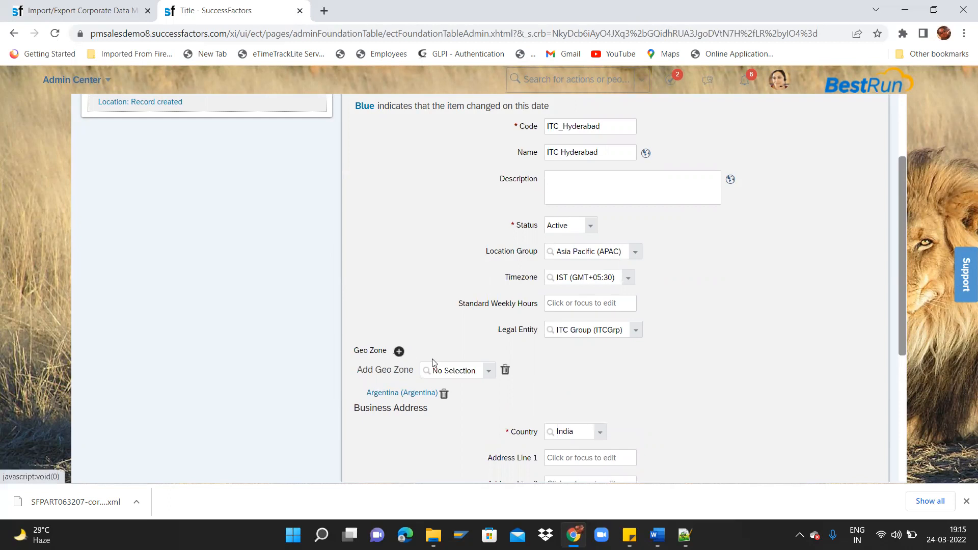
pyautogui.click(489, 371)
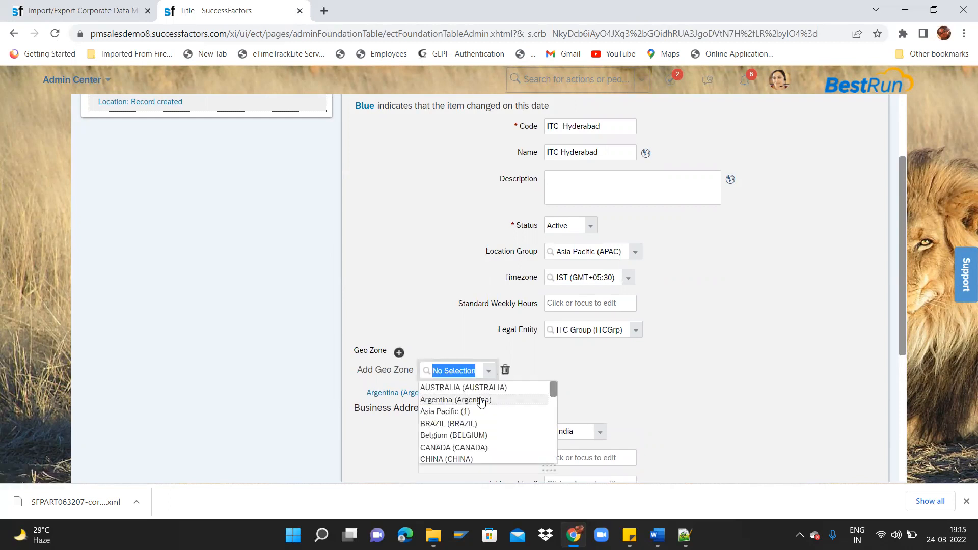
pyautogui.click(482, 400)
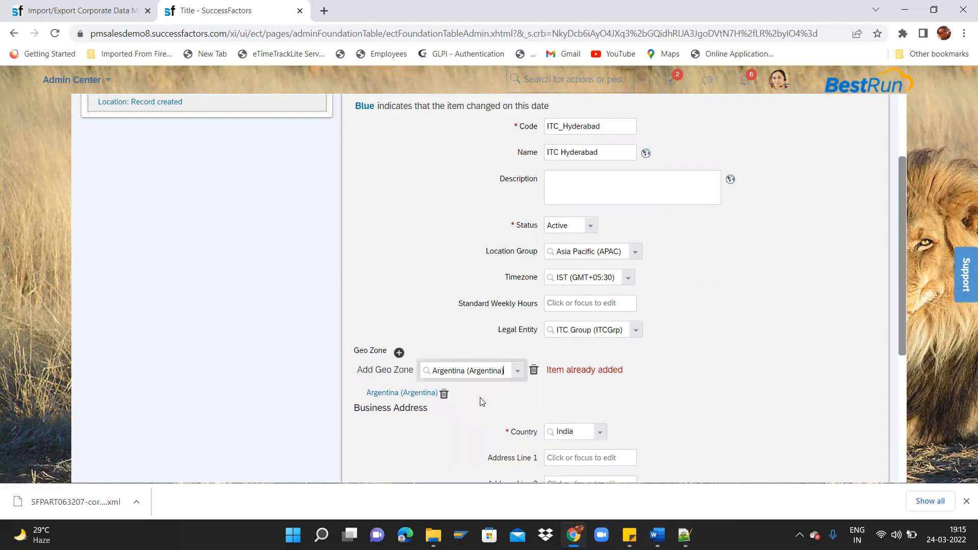
pyautogui.click(518, 371)
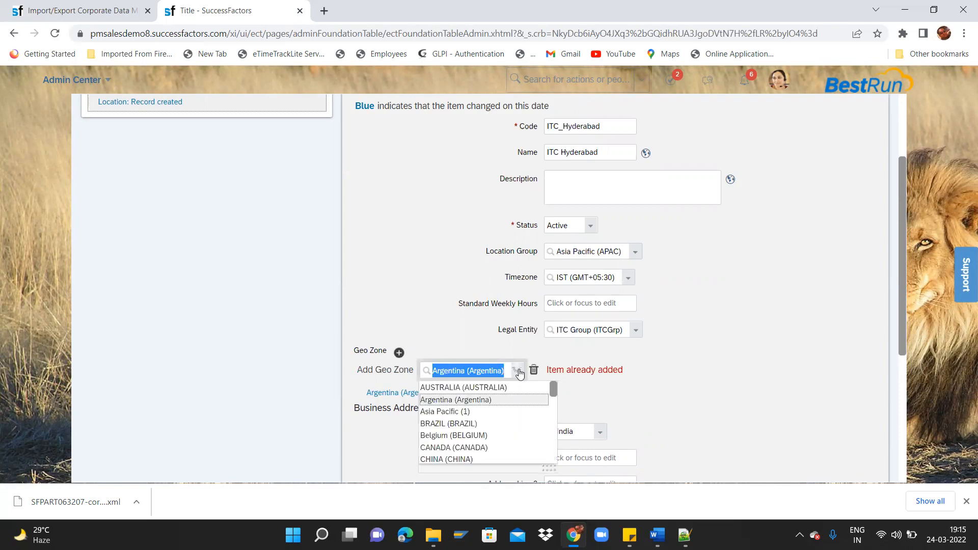
pyautogui.click(454, 424)
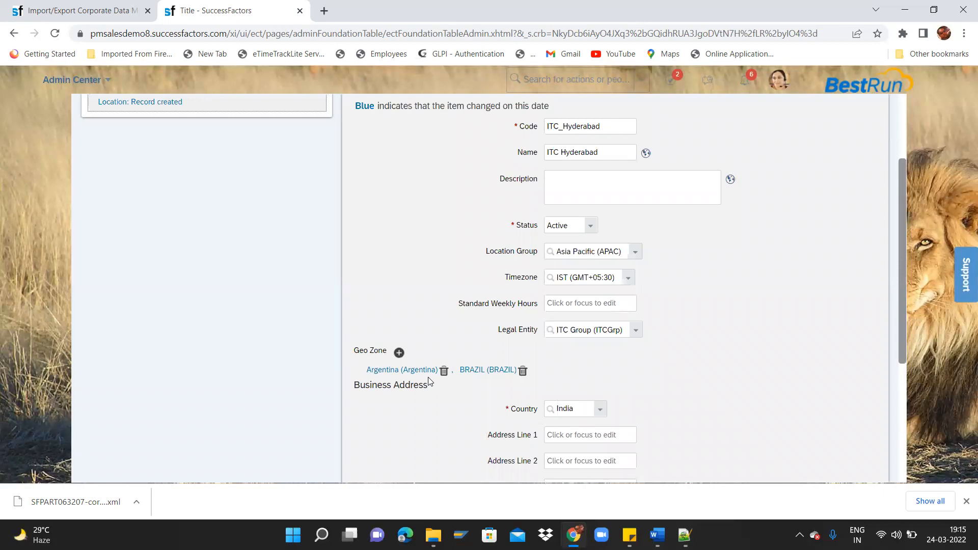
# Mark the Argentina and BRAZIL geo zones for removal and view the available choices for the location's legal entity
pyautogui.click(522, 372)
pyautogui.click(443, 372)
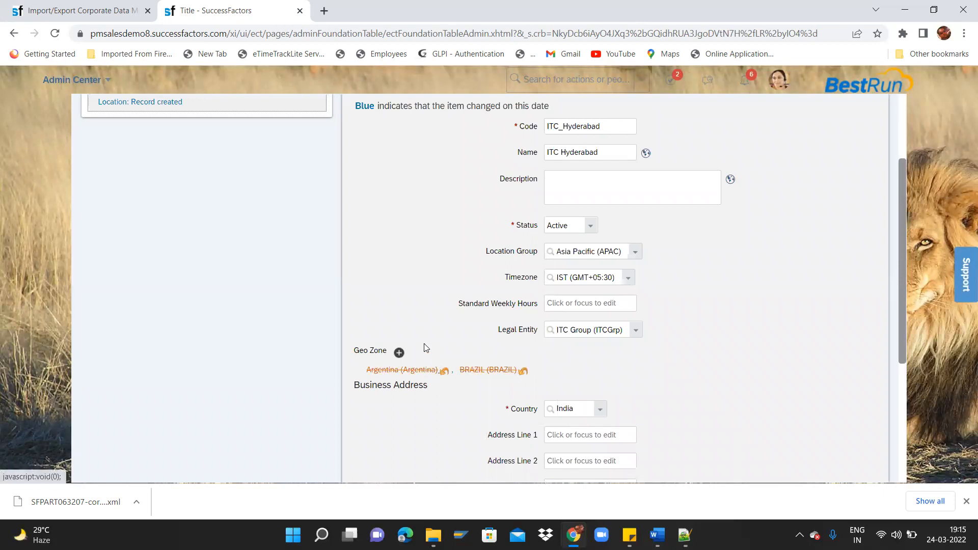
pyautogui.click(636, 331)
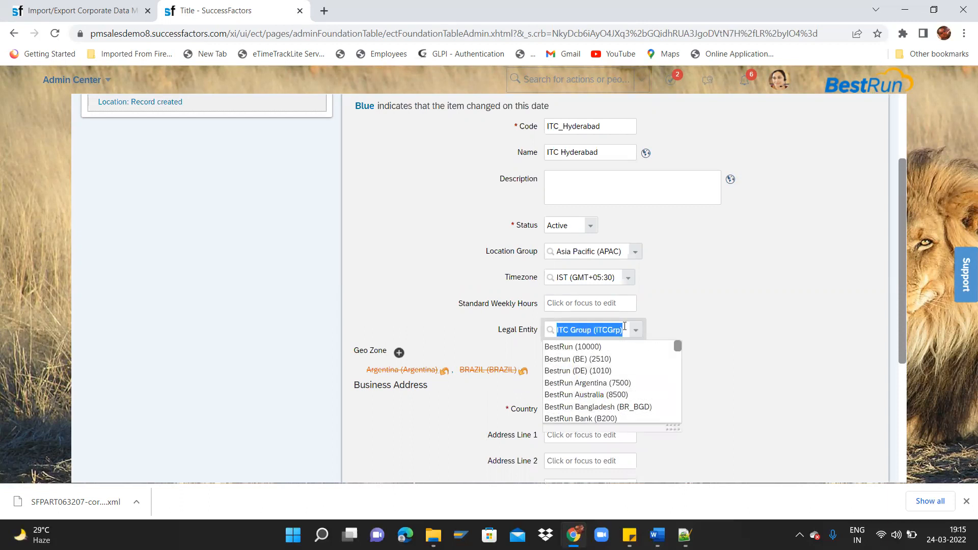
pyautogui.click(683, 322)
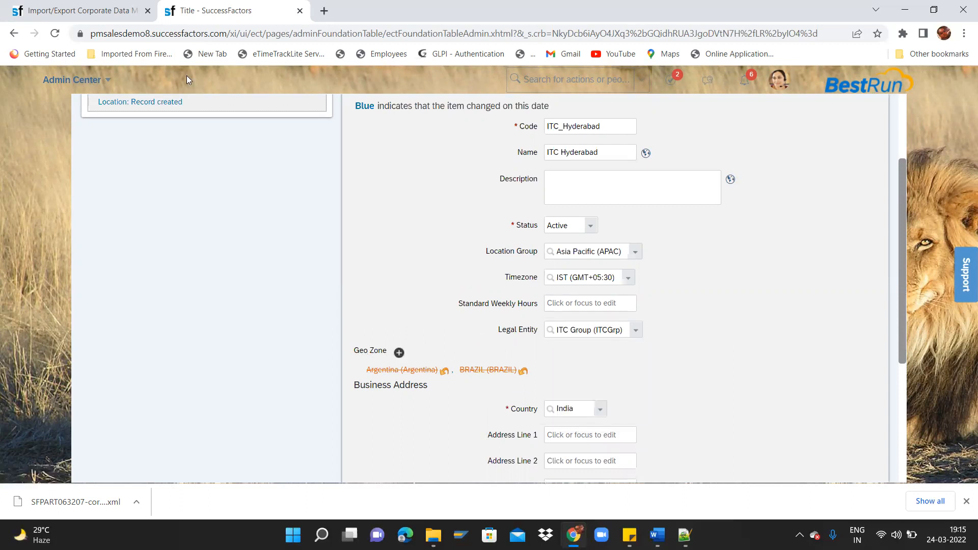
# Check the multiplicity of the geozone and LegalEntity associations in Notepad++ against the location form in Chrome
pyautogui.click(79, 7)
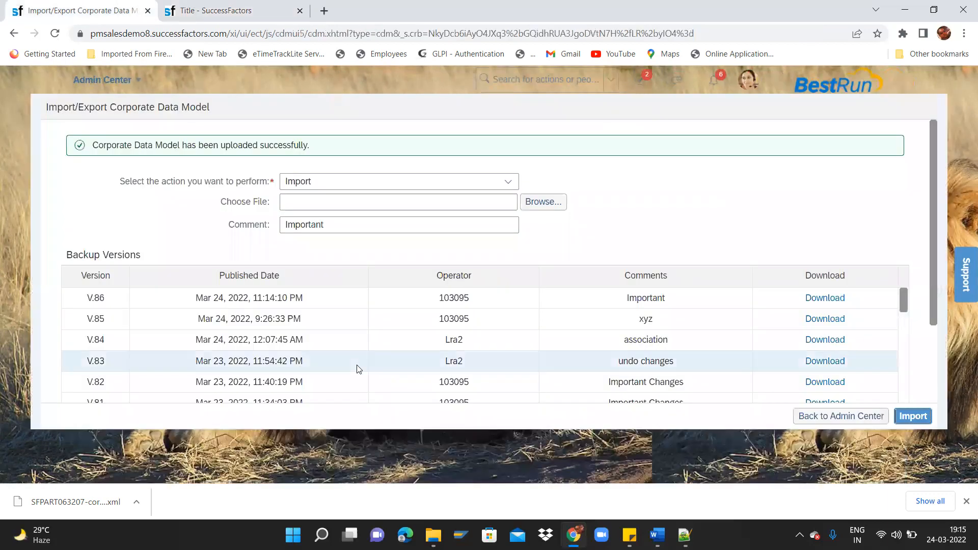
pyautogui.click(234, 7)
pyautogui.hotkey('alt', 'Tab')
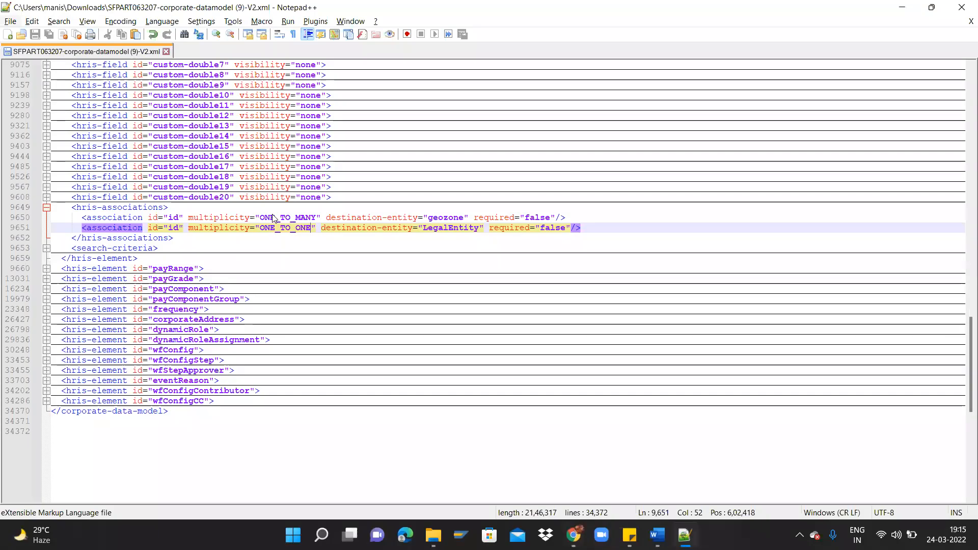
pyautogui.click(262, 232)
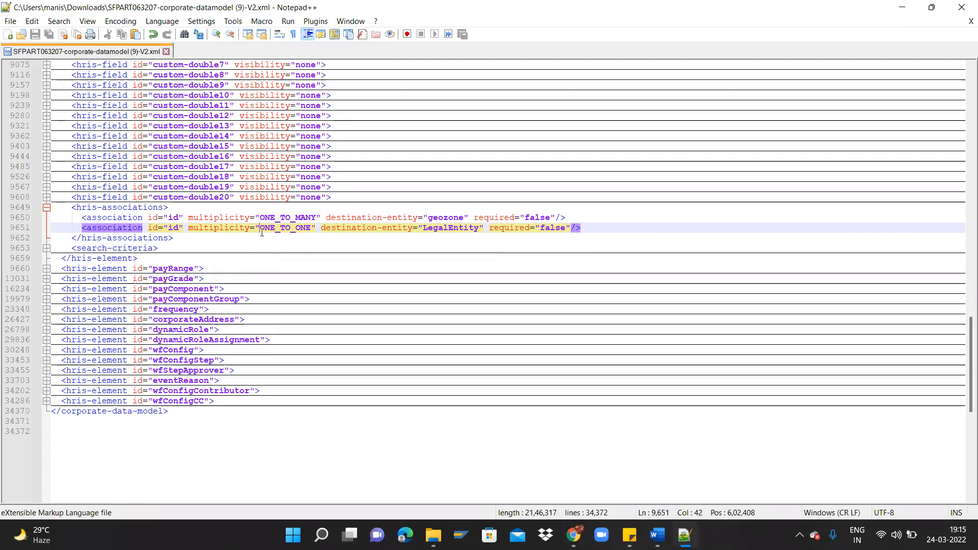
pyautogui.click(298, 230)
pyautogui.hotkey('alt', 'Tab')
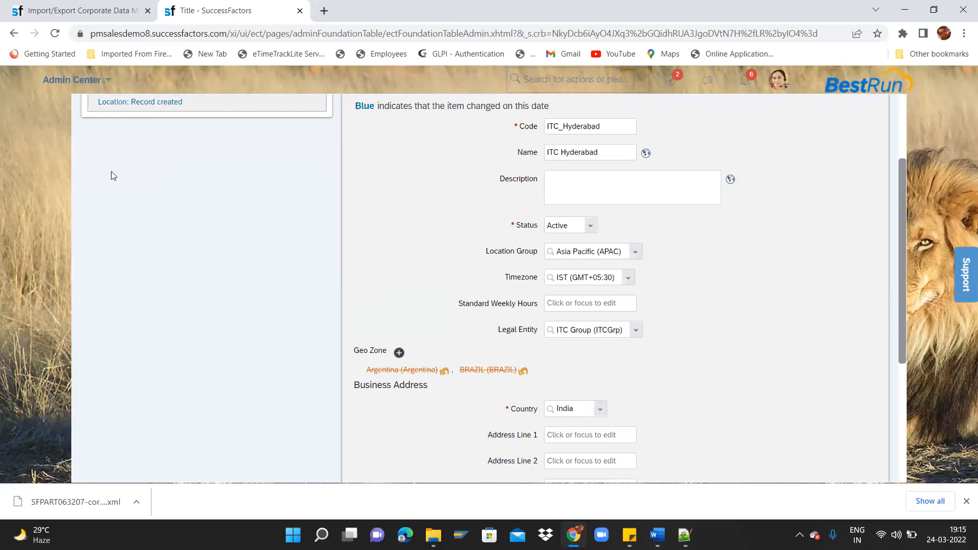
# Switch to Notepad++ and set the multiplicity of the location's LegalEntity association to ONE_TO_MANY
pyautogui.hotkey('alt', 'Tab')
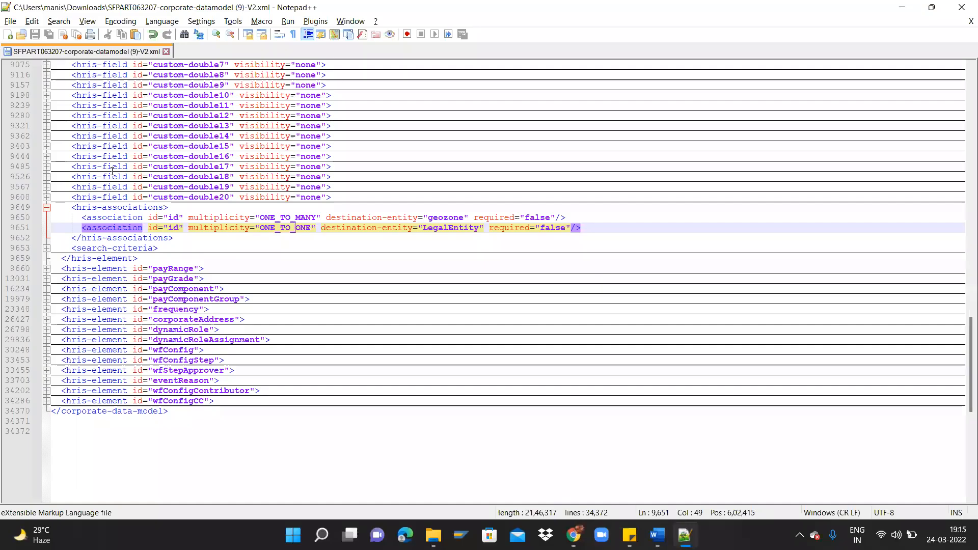
pyautogui.click(226, 269)
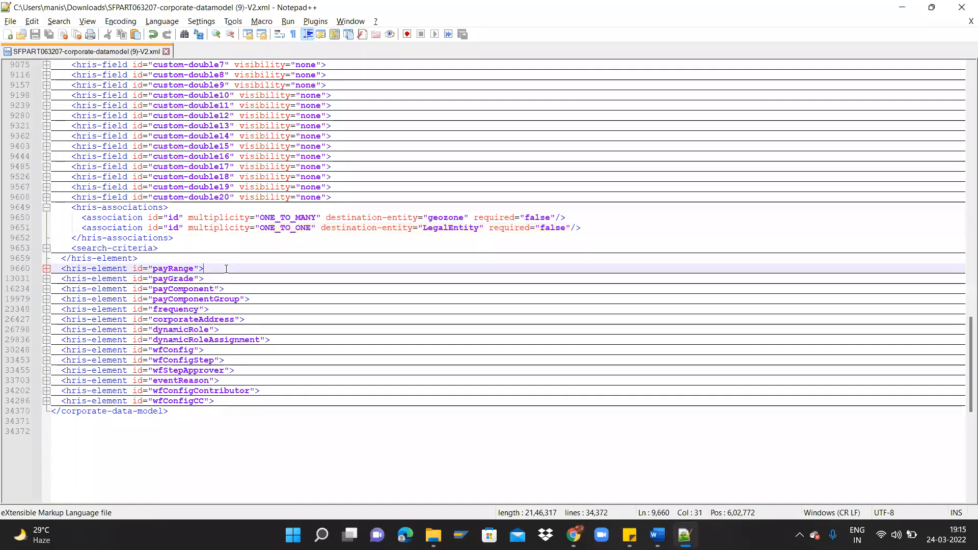
pyautogui.click(295, 228)
pyautogui.hotkey('shift', 'Right')
pyautogui.hotkey('shift', 'Right')
pyautogui.hotkey('shift', 'Right')
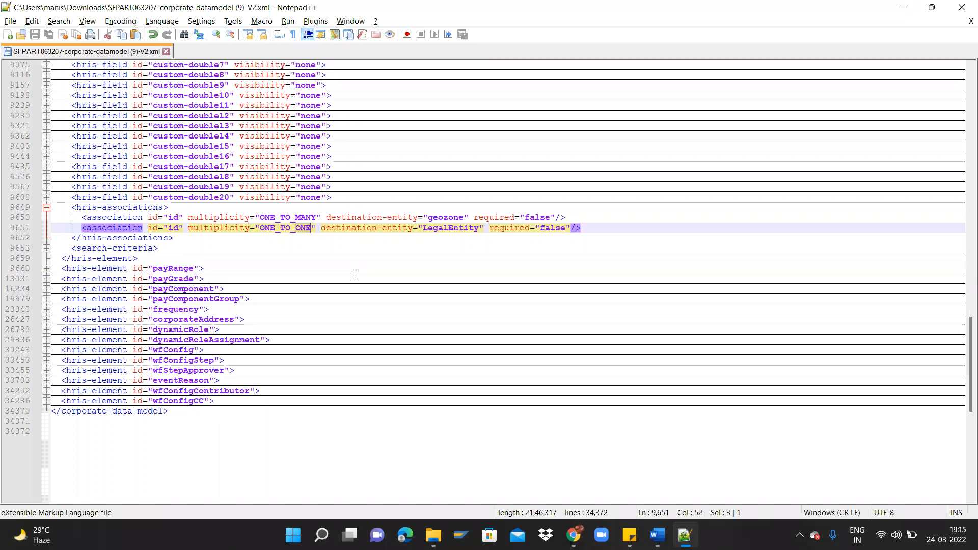
pyautogui.write('M')
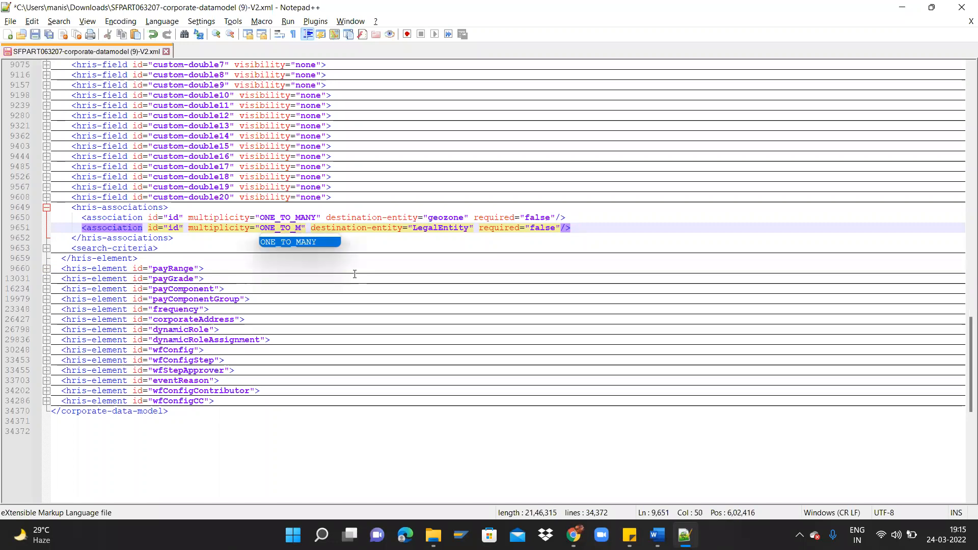
pyautogui.doubleClick(302, 242)
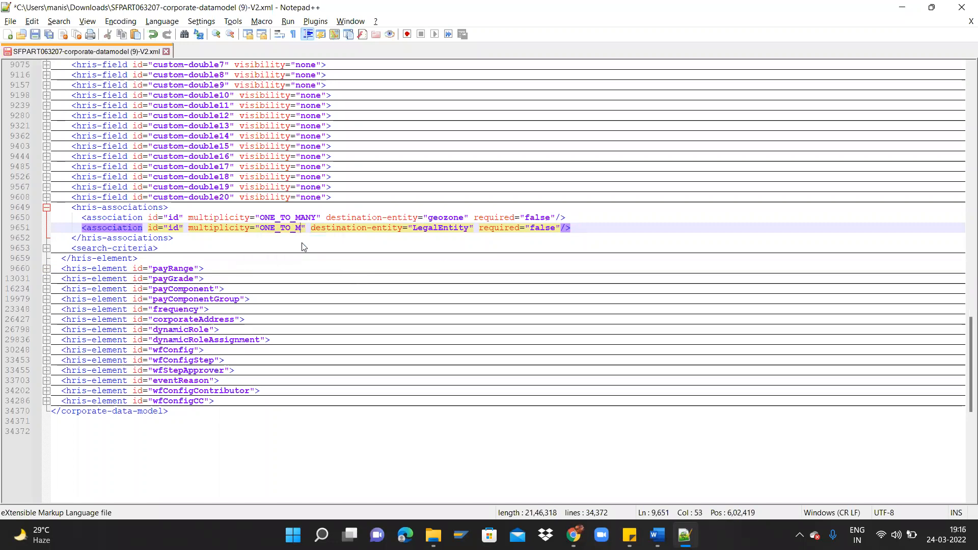
# Set the multiplicity of the location's geozone association to ONE_TO_ONE
pyautogui.click(298, 217)
pyautogui.hotkey('shift', 'Right')
pyautogui.hotkey('shift', 'Right')
pyautogui.hotkey('shift', 'Right')
pyautogui.hotkey('shift', 'Right')
pyautogui.write('ONE')
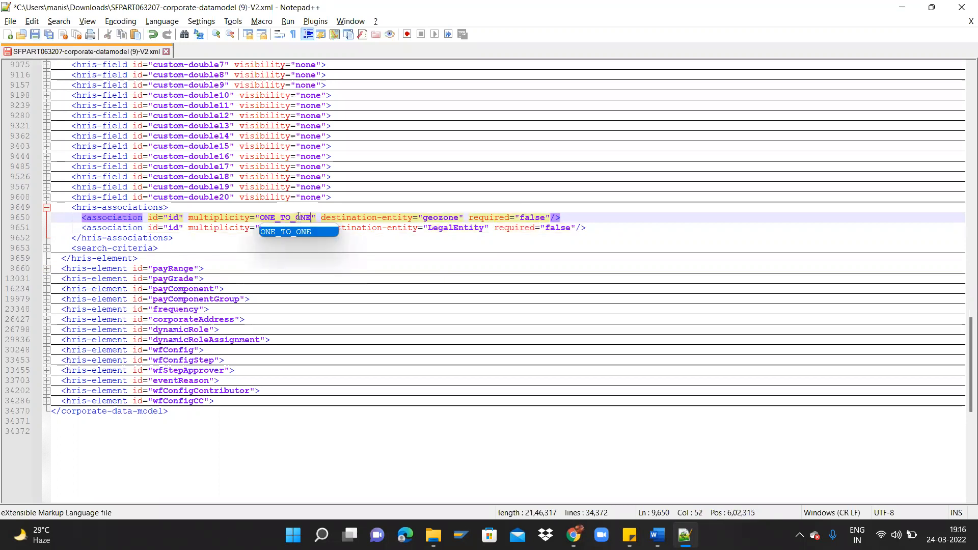
pyautogui.doubleClick(294, 232)
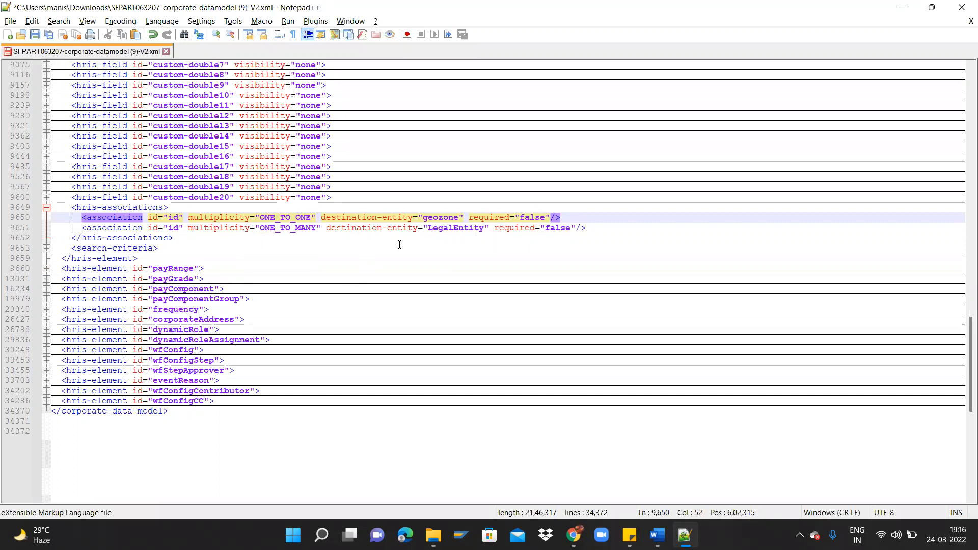
pyautogui.click(223, 211)
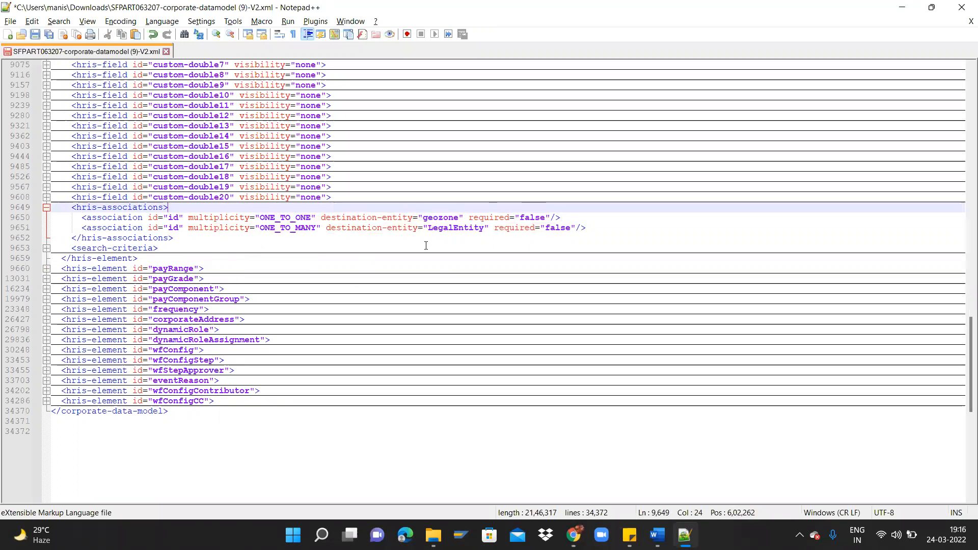
# Duplicate the location's LegalEntity association on a new line directly below it within hris-associations
pyautogui.click(589, 230)
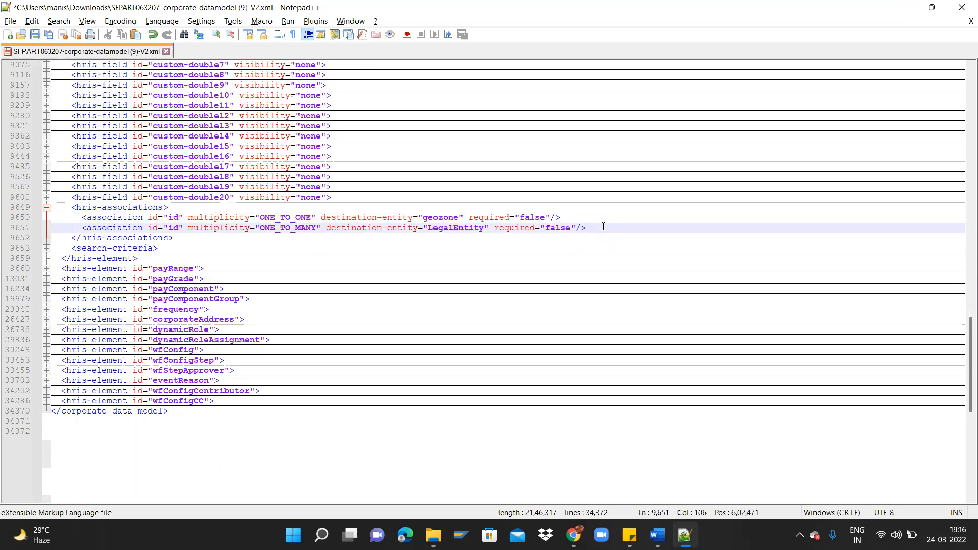
pyautogui.press('Return')
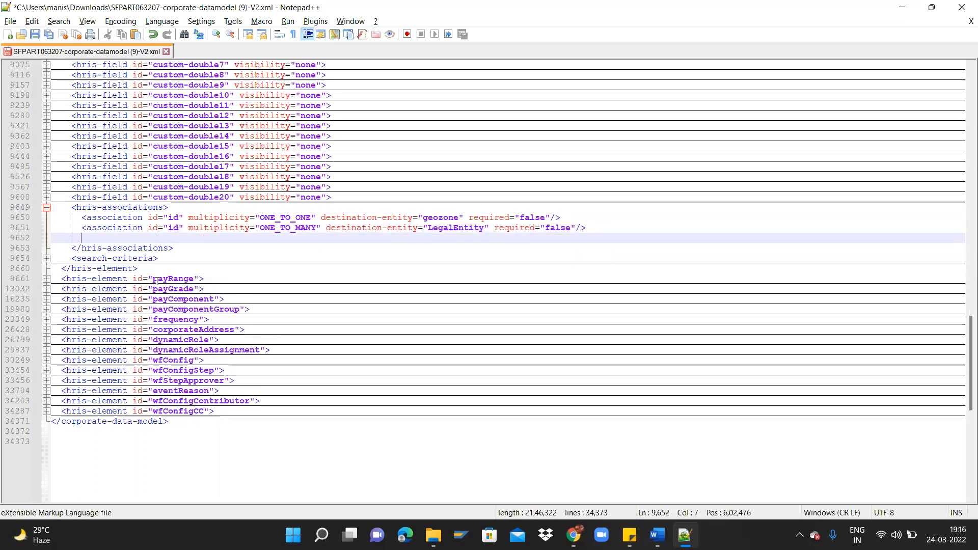
pyautogui.moveTo(83, 228); pyautogui.dragTo(614, 230)
pyautogui.hotkey('ctrl', 'c')
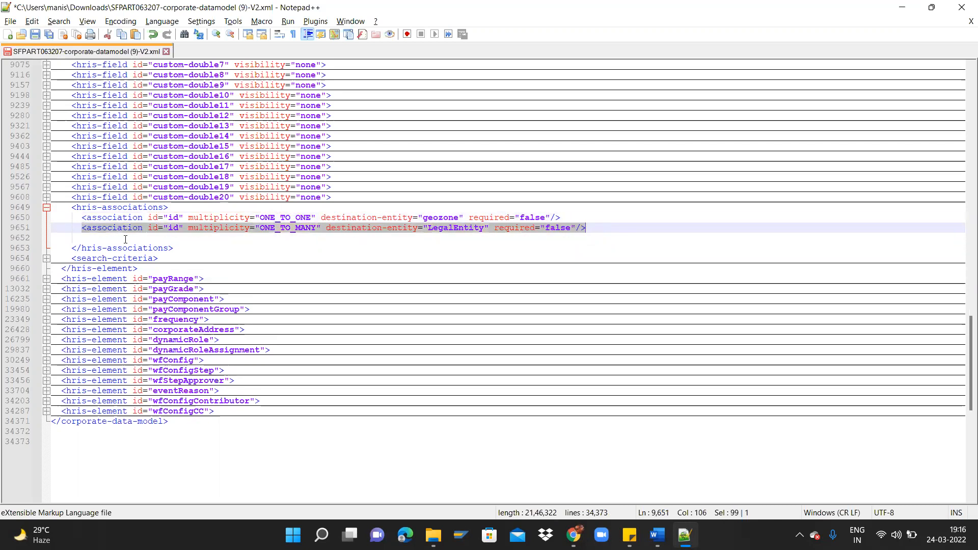
pyautogui.click(114, 240)
pyautogui.hotkey('ctrl', 'v')
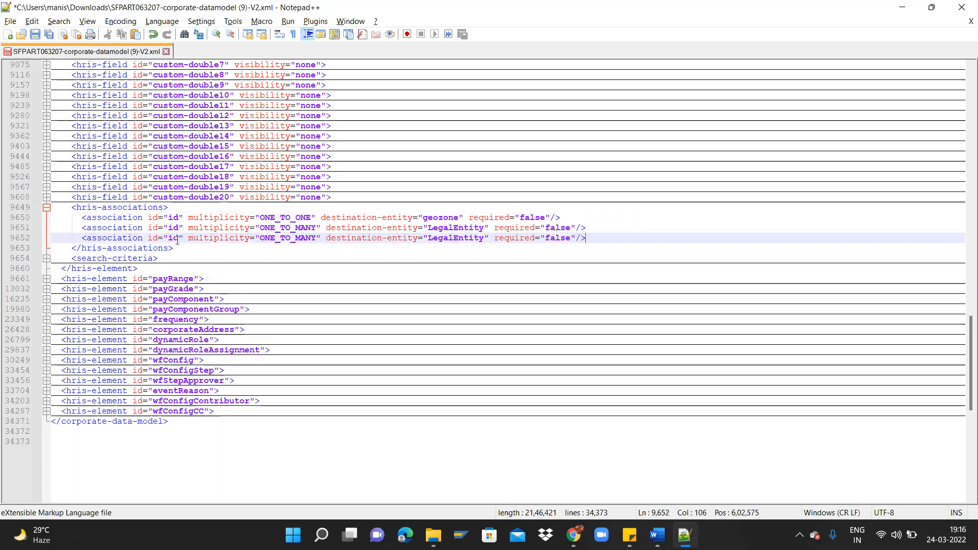
# Set the multiplicity of the duplicated LegalEntity association to ONE_TO_ONE
pyautogui.click(299, 240)
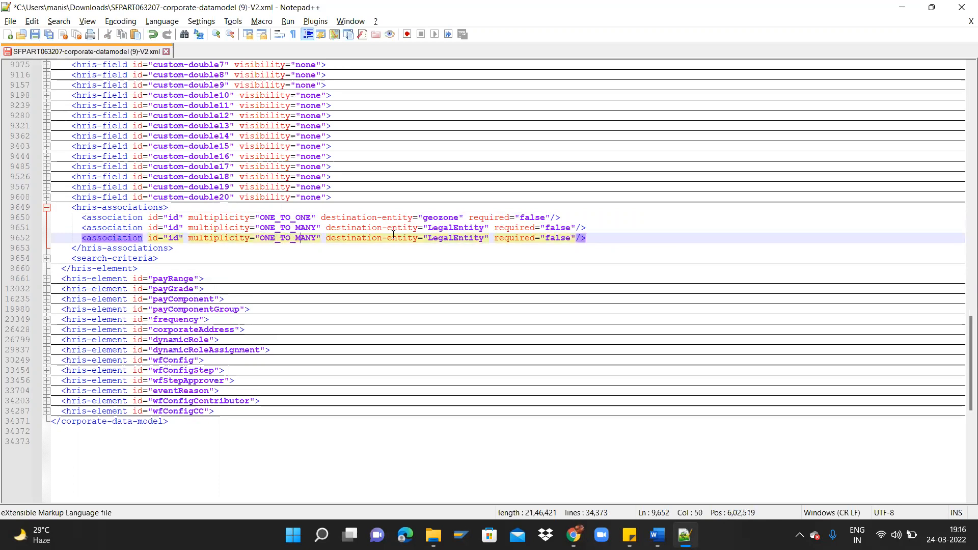
pyautogui.hotkey('shift', 'Right')
pyautogui.hotkey('shift', 'Right')
pyautogui.hotkey('shift', 'Right')
pyautogui.hotkey('shift', 'Right')
pyautogui.write('ONE')
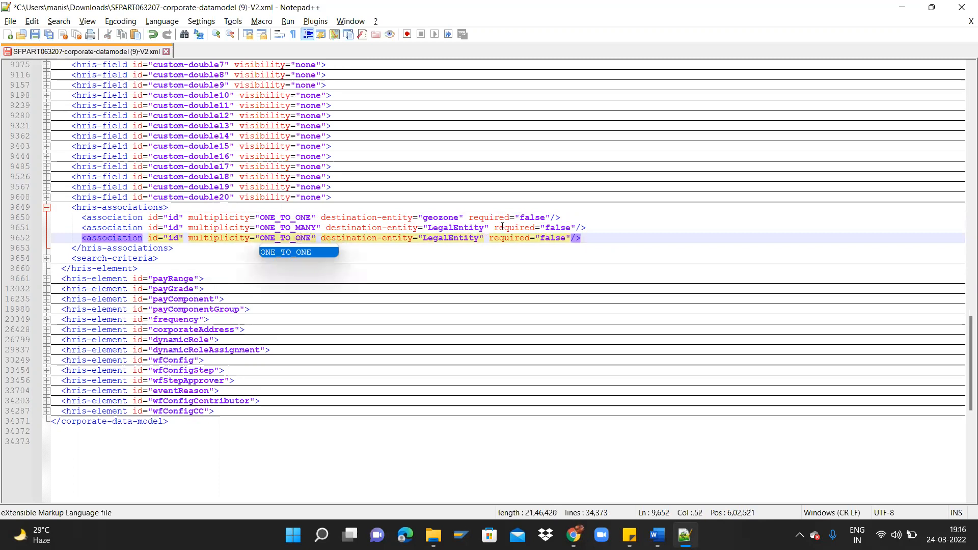
# Switch to Chrome, duplicate the SuccessFactors page in a new tab and open Configure Object Definitions there
pyautogui.moveTo(424, 238); pyautogui.dragTo(478, 240)
pyautogui.hotkey('alt', 'Tab')
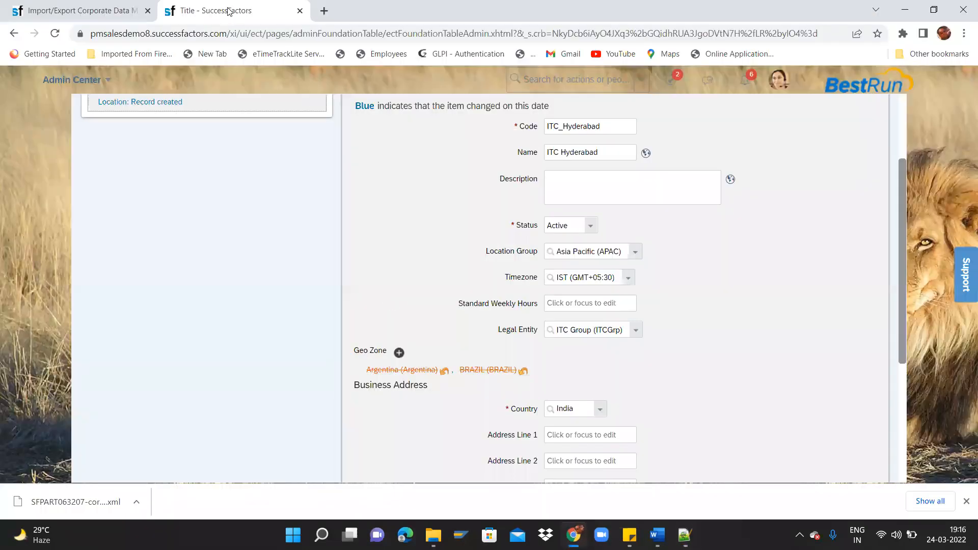
pyautogui.rightClick(228, 10)
pyautogui.click(278, 101)
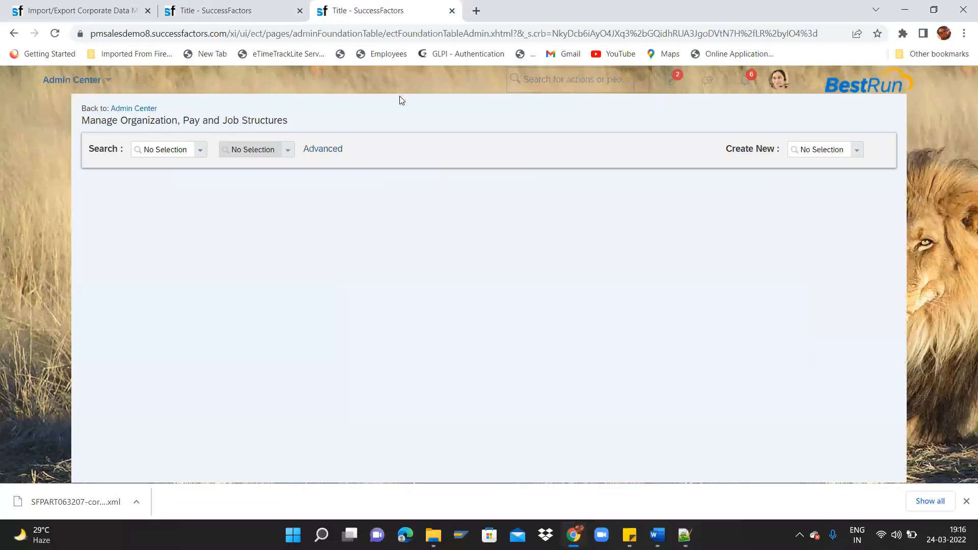
pyautogui.click(517, 71)
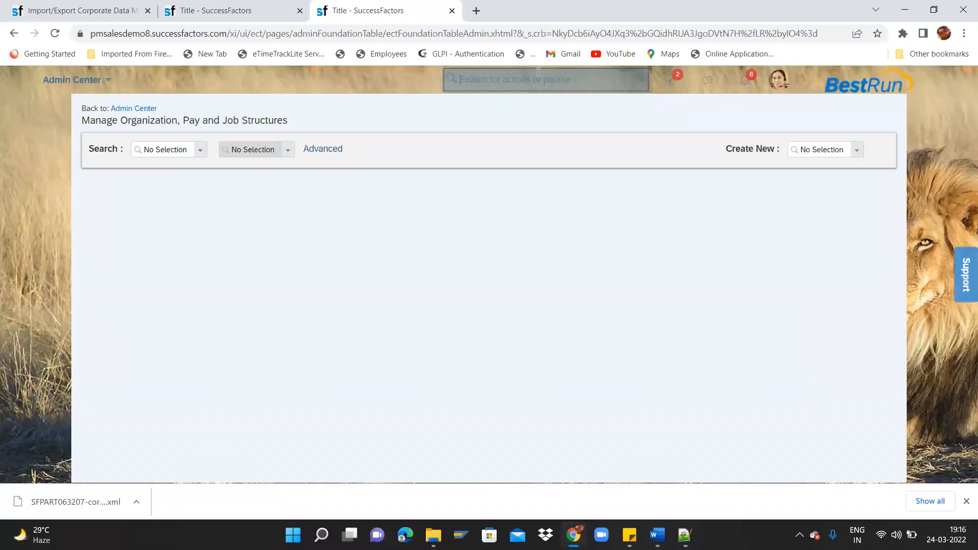
pyautogui.write('d')
pyautogui.write('figure object')
pyautogui.click(533, 103)
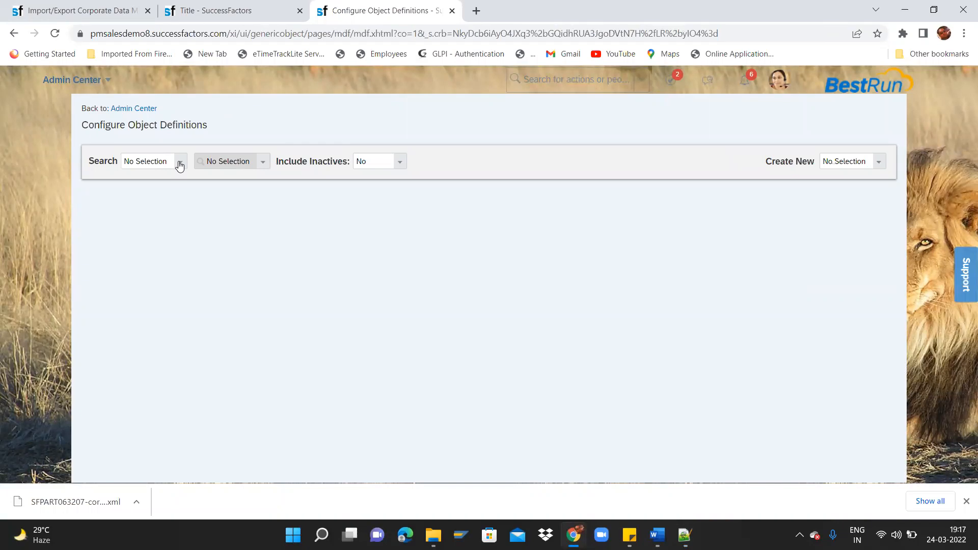
# Search the object definitions for "cost cen" and open the Cost Center definition
pyautogui.click(179, 162)
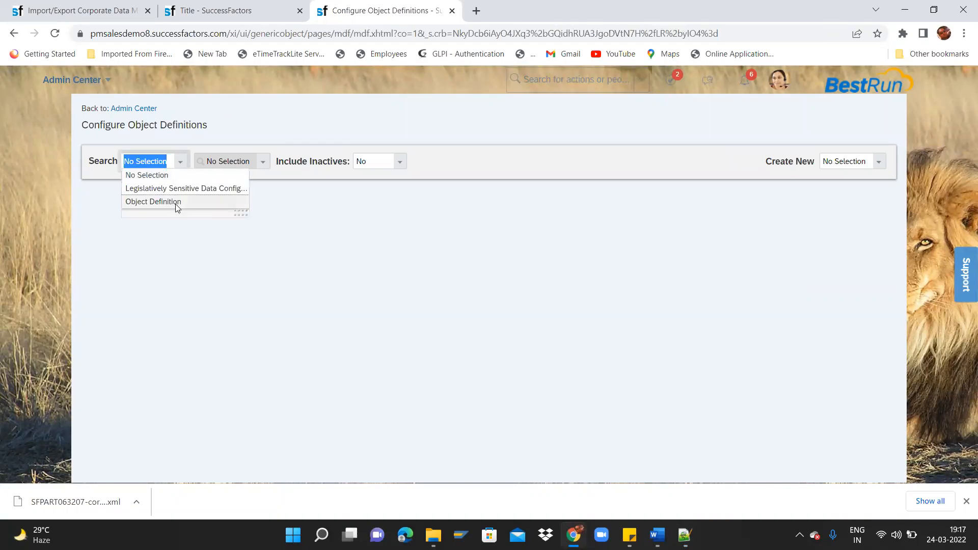
pyautogui.click(176, 203)
pyautogui.click(277, 162)
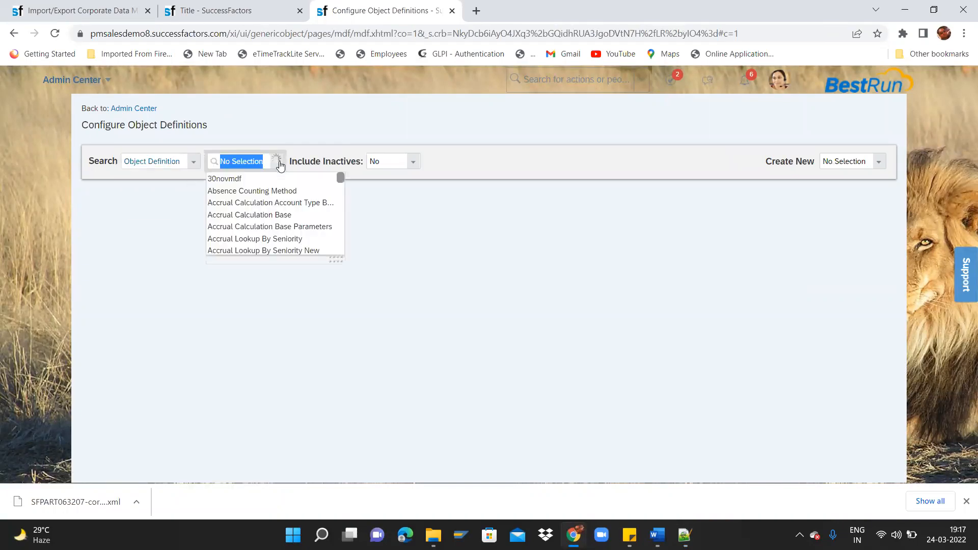
pyautogui.click(264, 191)
pyautogui.write('cos')
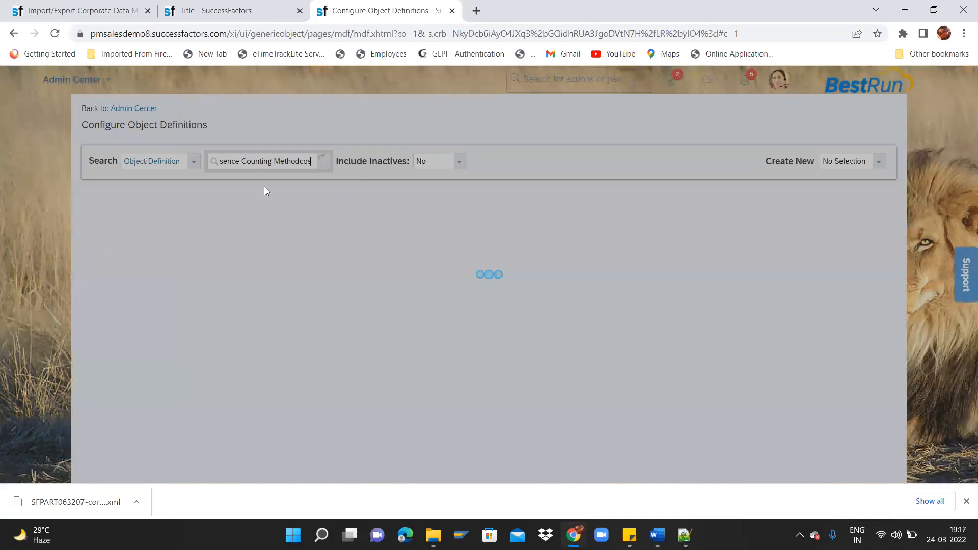
pyautogui.click(321, 163)
pyautogui.write('cost cen')
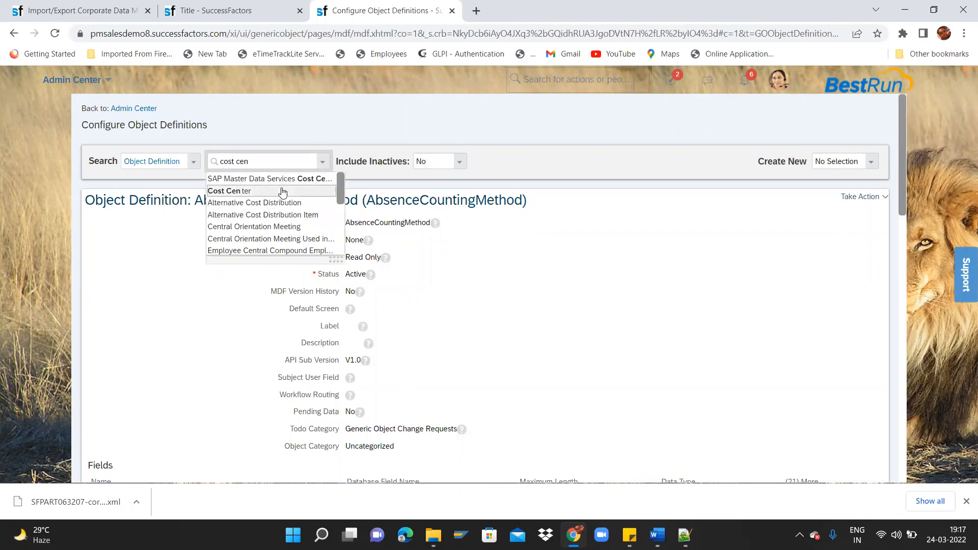
pyautogui.click(281, 190)
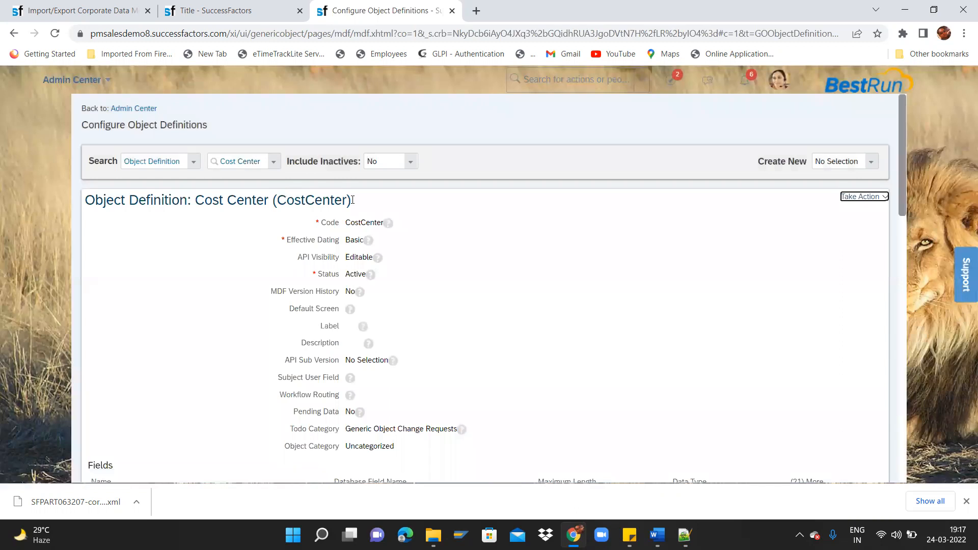
# Copy the Cost Center definition's code and enter CostCenter as the duplicated association's destination entity in Notepad++
pyautogui.moveTo(345, 224); pyautogui.dragTo(381, 225)
pyautogui.click(214, 10)
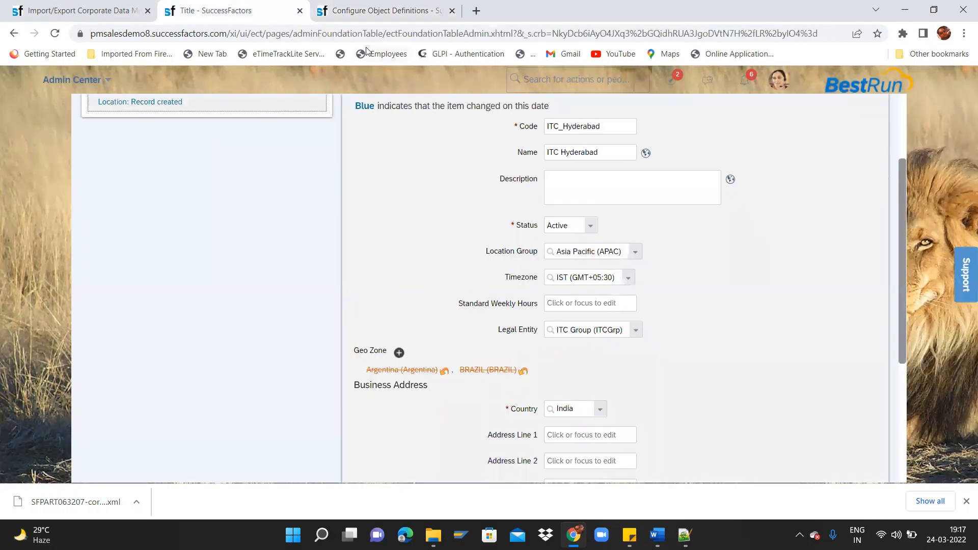
pyautogui.click(391, 9)
pyautogui.hotkey('alt', 'Tab')
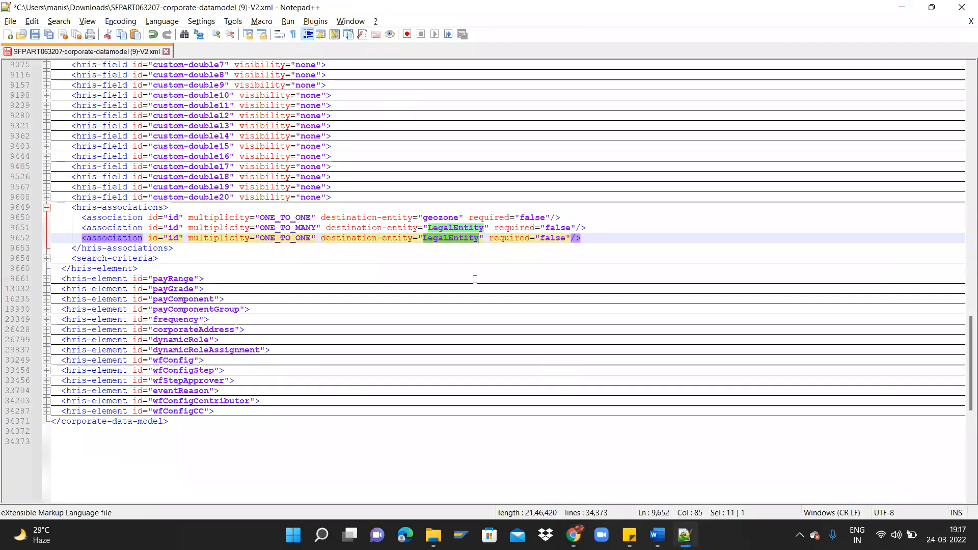
pyautogui.write('CostCenter')
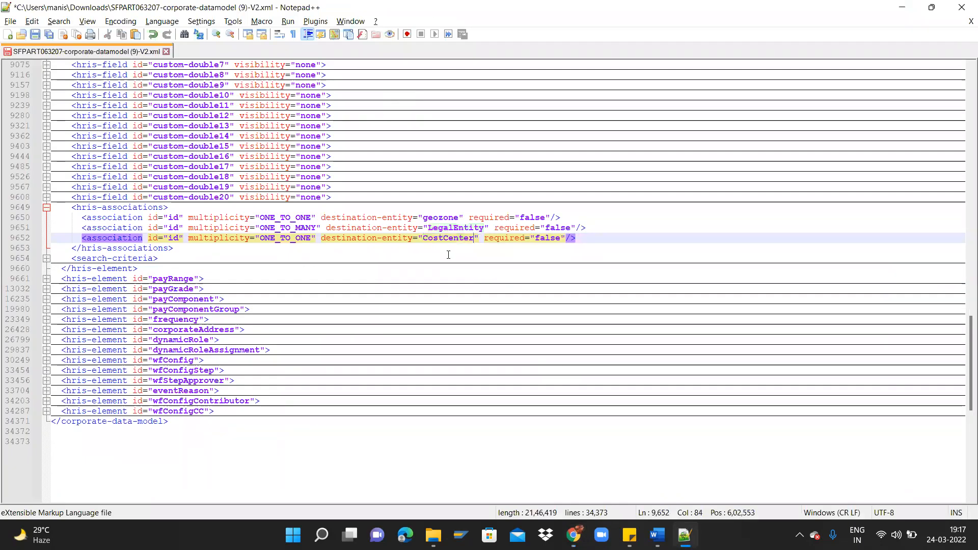
pyautogui.click(448, 253)
# Check the required setting of the CostCenter association and save the corporate data model file
pyautogui.moveTo(536, 239); pyautogui.dragTo(561, 241)
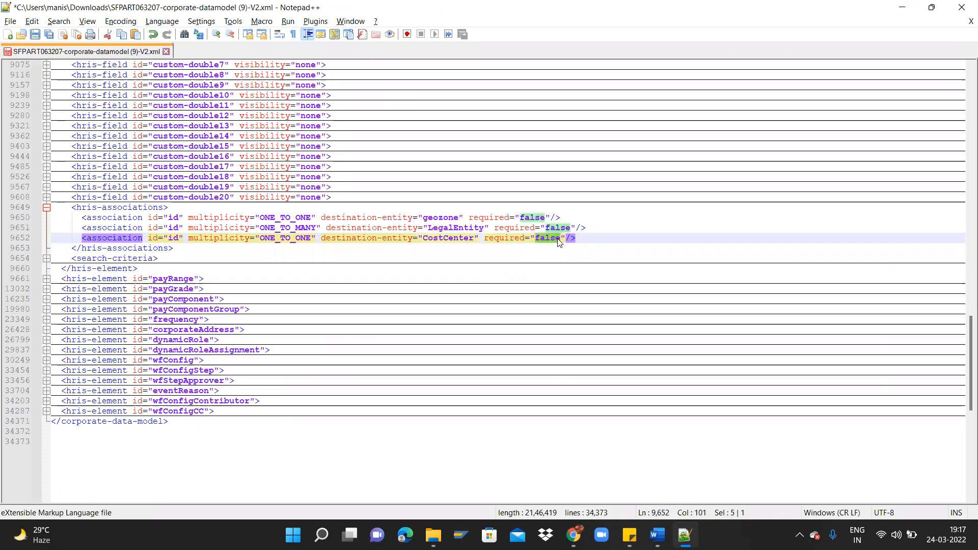
pyautogui.click(482, 246)
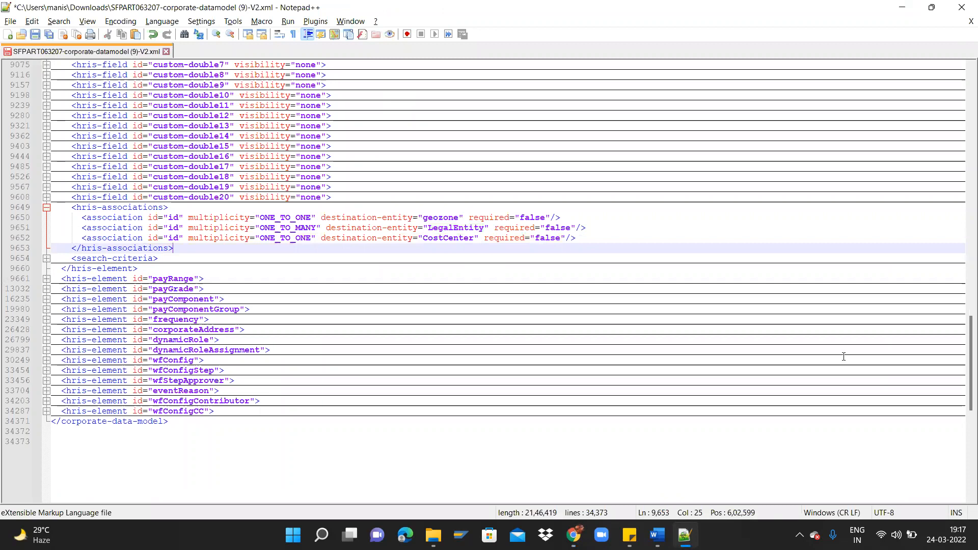
pyautogui.scroll(-3, 964, 395)
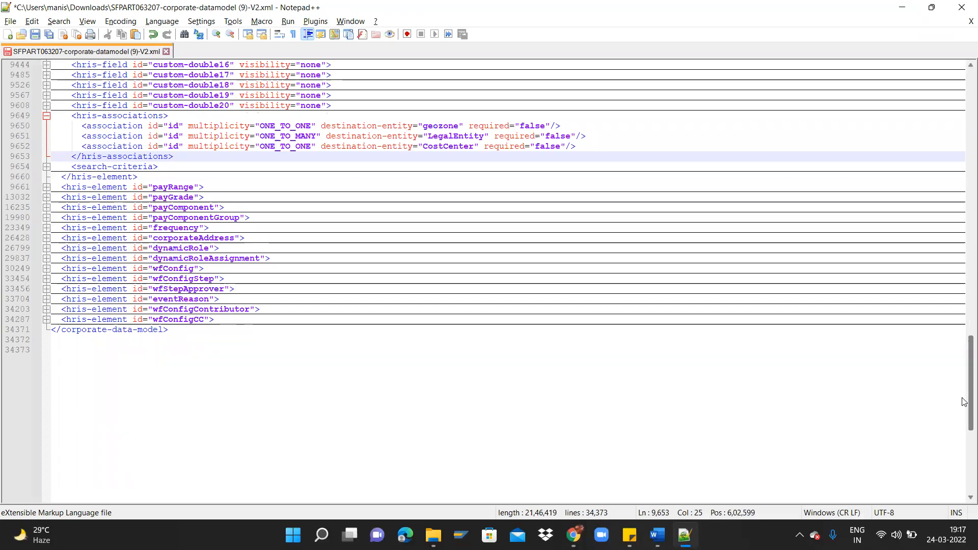
pyautogui.moveTo(967, 392)
pyautogui.mouseDown()
pyautogui.moveTo(967, 429)
pyautogui.moveTo(967, 377)
pyautogui.mouseUp()
pyautogui.scroll(4, 866, 377)
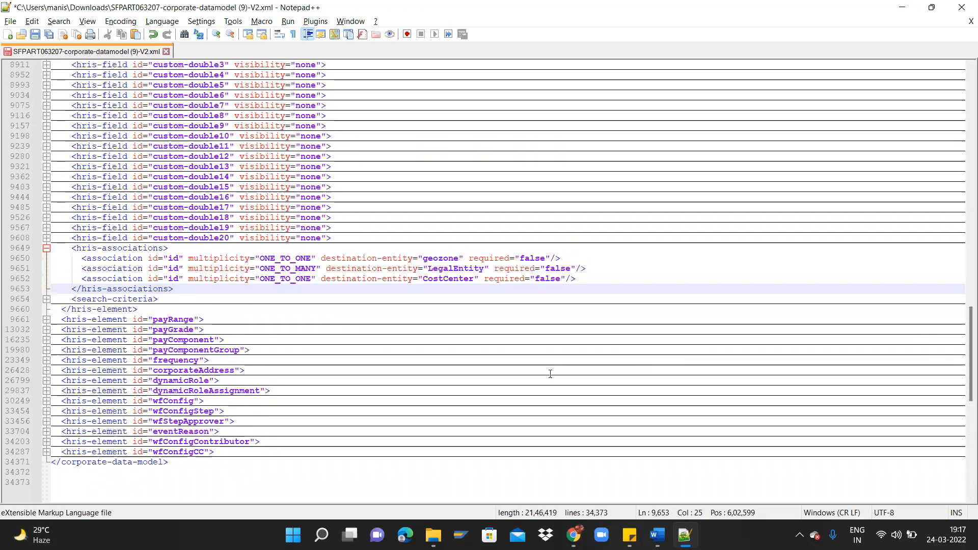
pyautogui.hotkey('ctrl', 's')
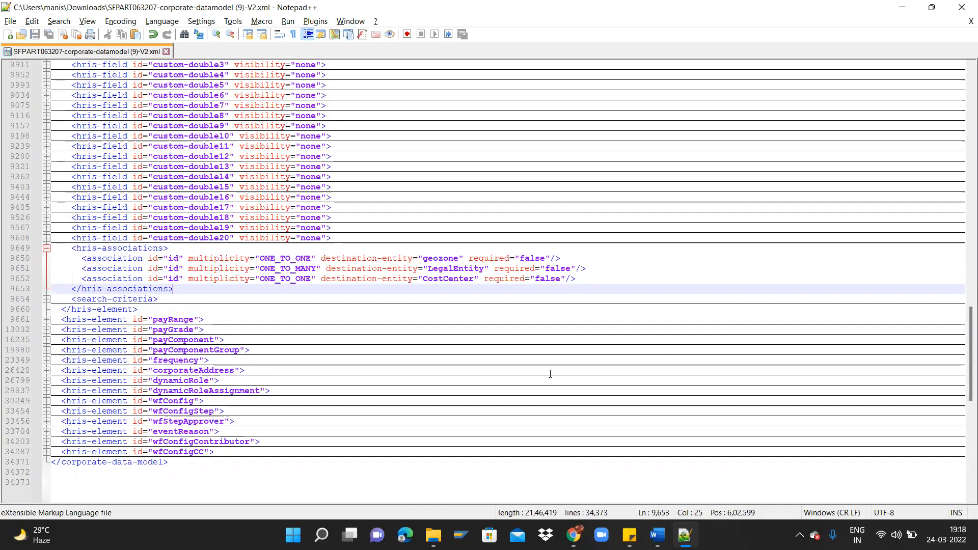
# Switch to Chrome and import SFPART063207-corporate-datamodel (9)-V2.xml as the corporate data model
pyautogui.hotkey('alt', 'Tab')
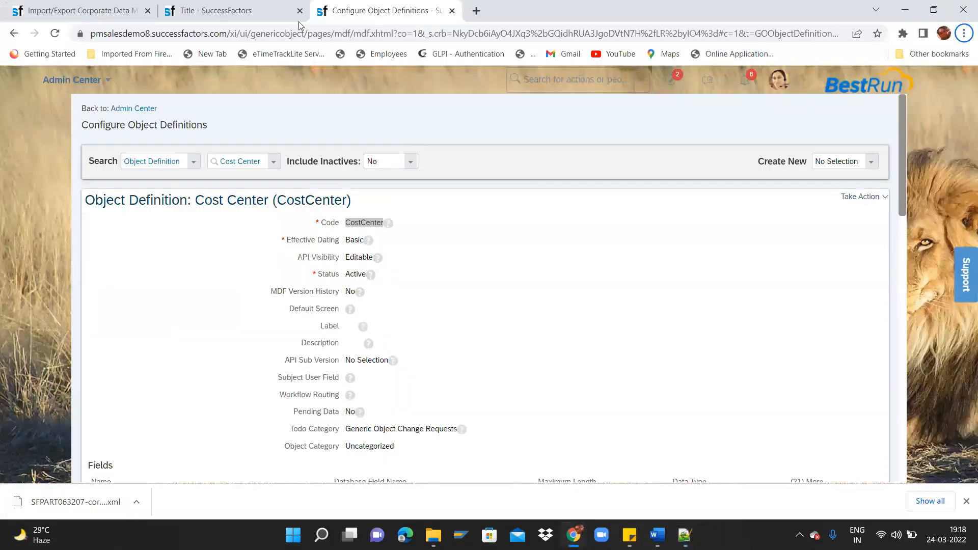
pyautogui.click(266, 7)
pyautogui.click(120, 6)
pyautogui.click(532, 206)
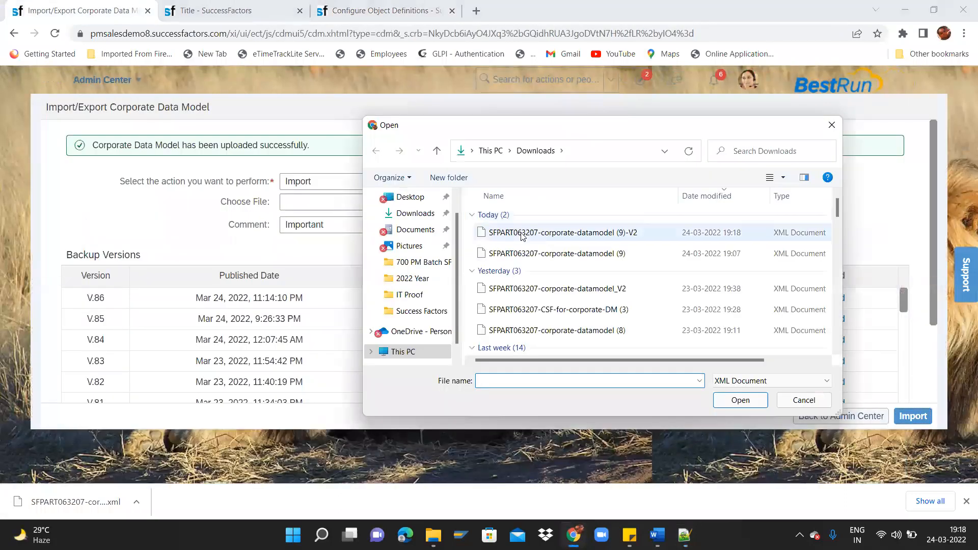
pyautogui.doubleClick(511, 234)
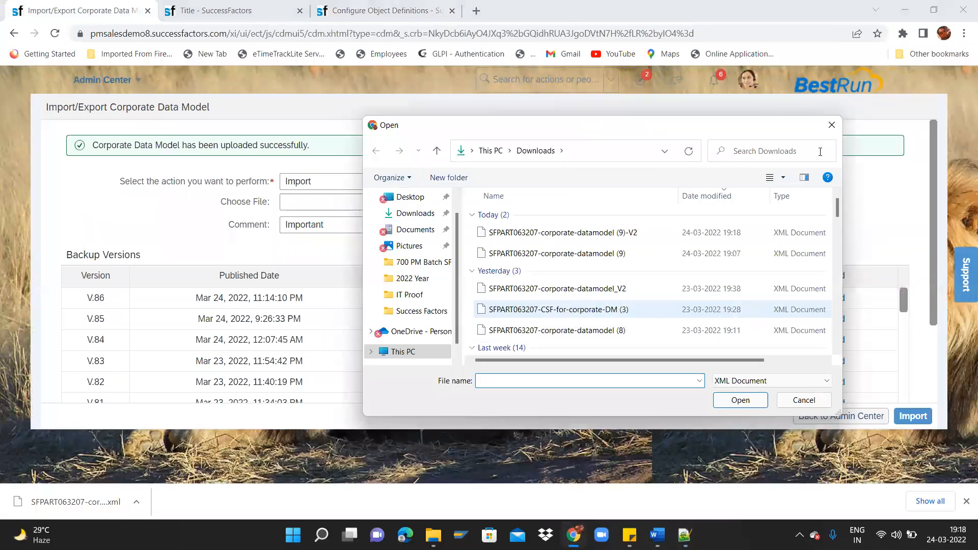
pyautogui.click(621, 233)
pyautogui.doubleClick(621, 233)
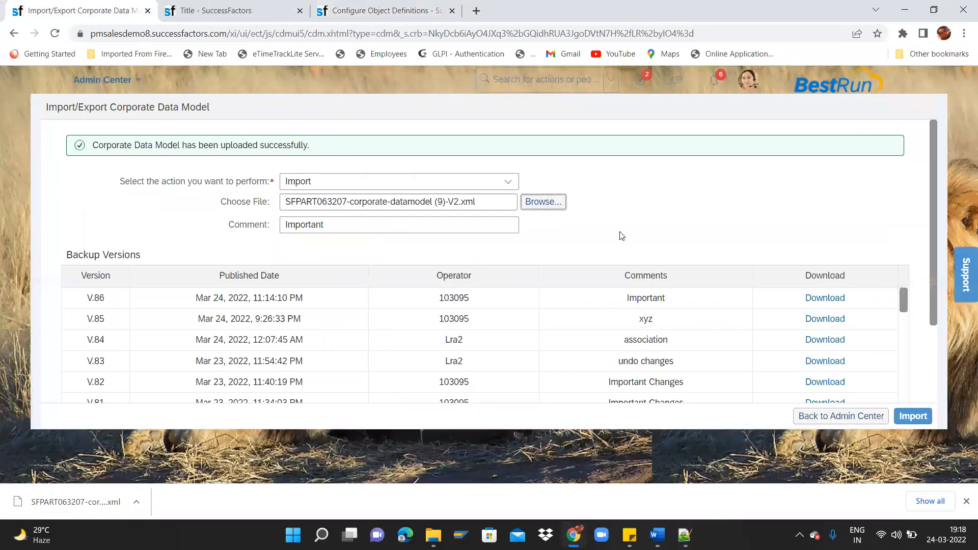
pyautogui.click(917, 417)
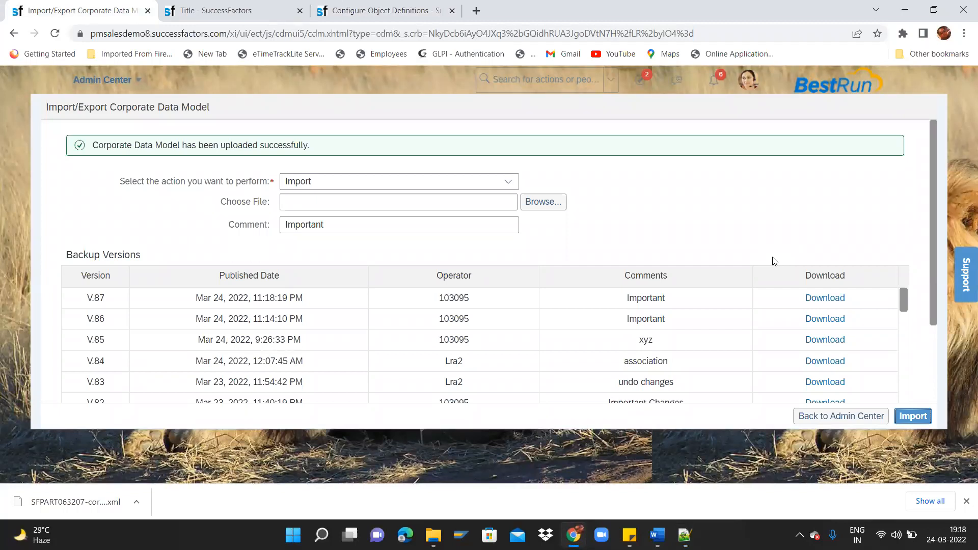
# Reload the Manage Organization, Pay and Job Structures page, discarding the unsaved location changes
pyautogui.click(356, 5)
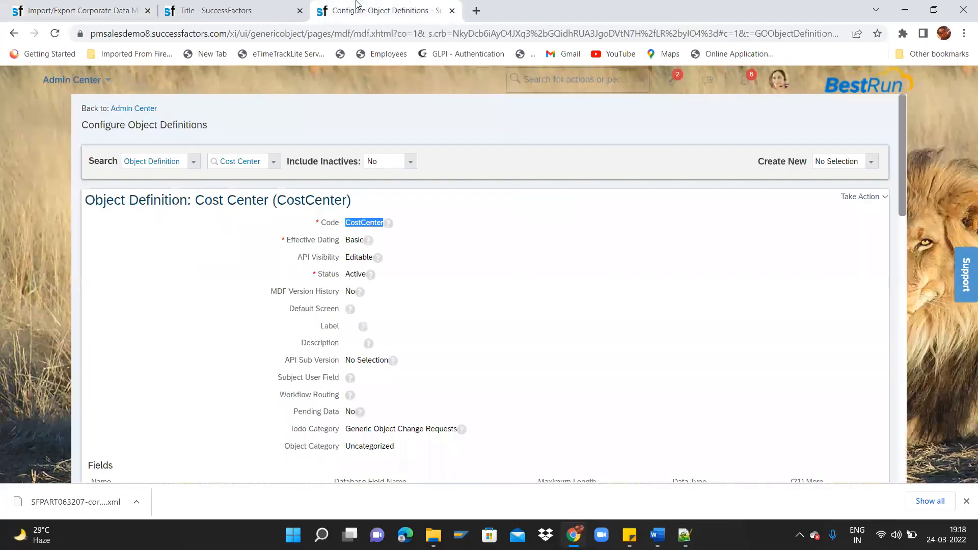
pyautogui.click(212, 10)
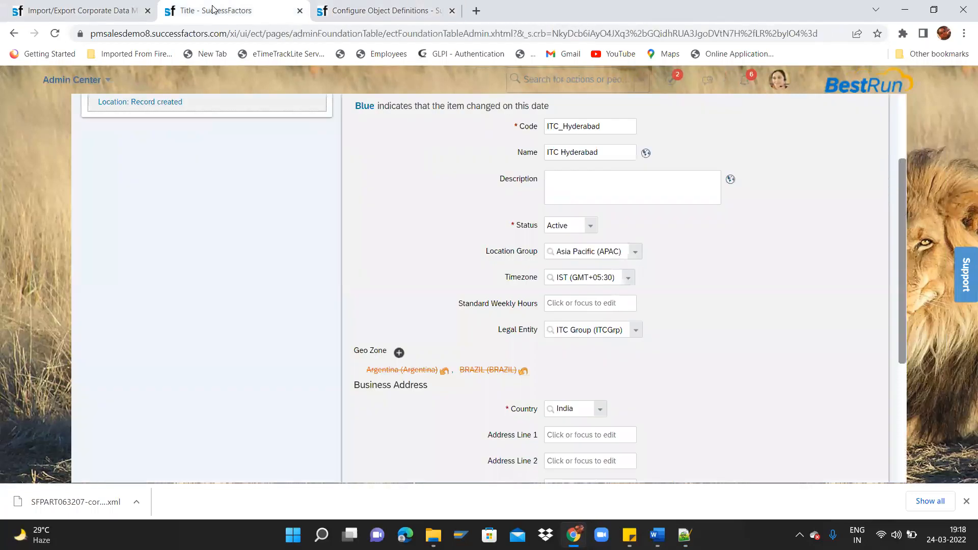
pyautogui.click(390, 17)
pyautogui.click(244, 10)
pyautogui.click(315, 33)
pyautogui.press('Return')
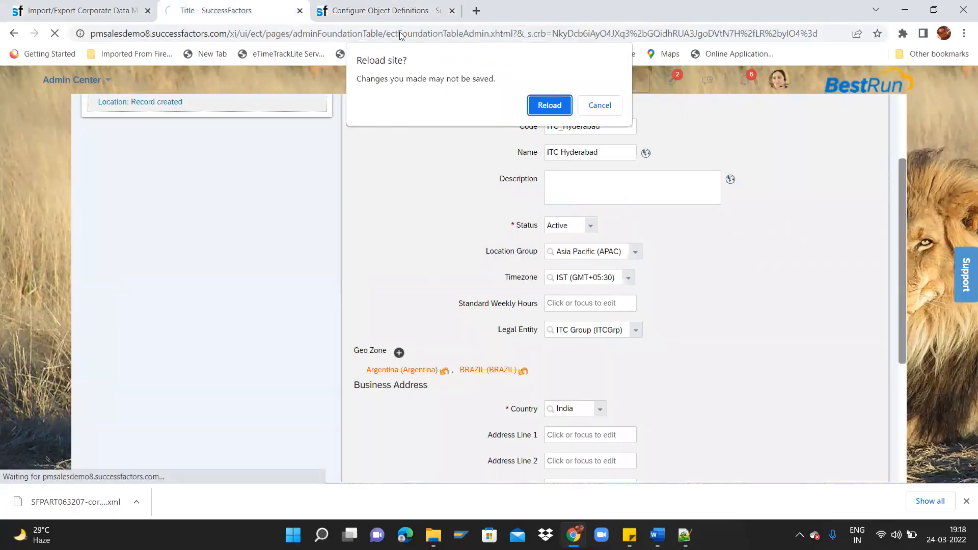
pyautogui.click(543, 106)
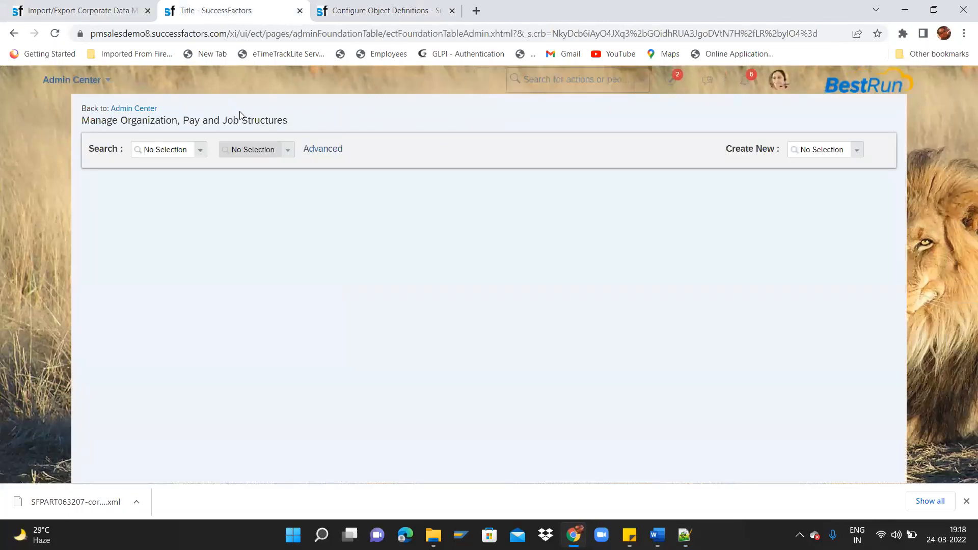
# Find the ITC Hyderabad record among the Location foundation objects, searching with ITC
pyautogui.click(202, 151)
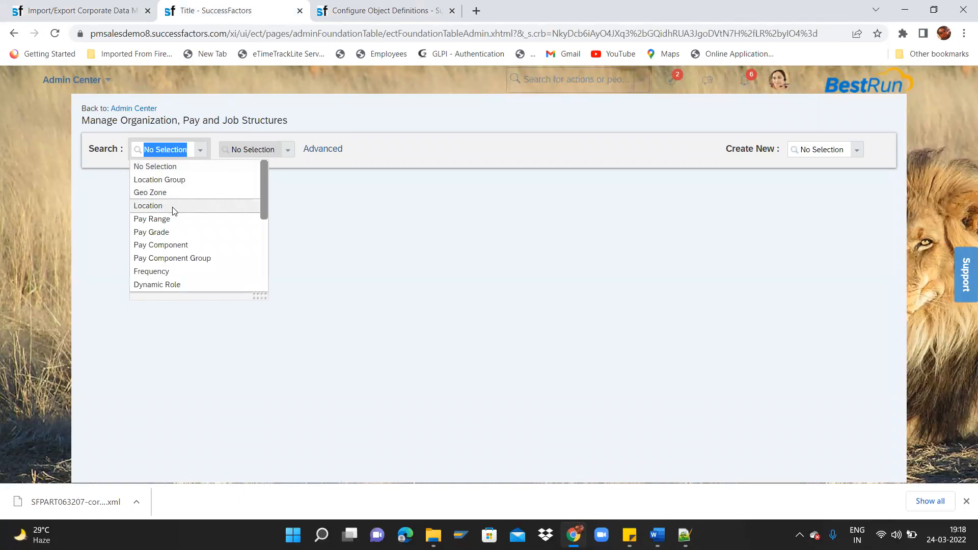
pyautogui.click(153, 206)
pyautogui.click(274, 153)
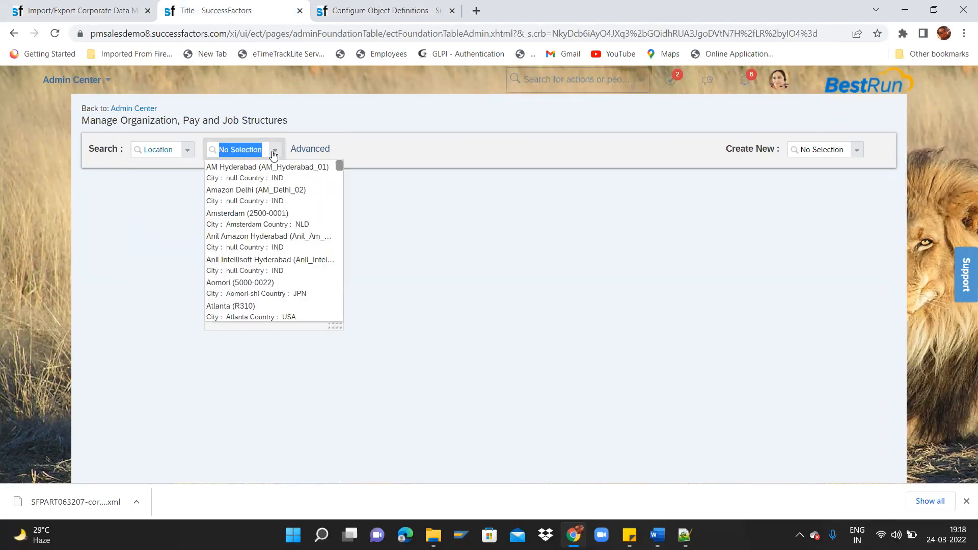
pyautogui.write('ITC')
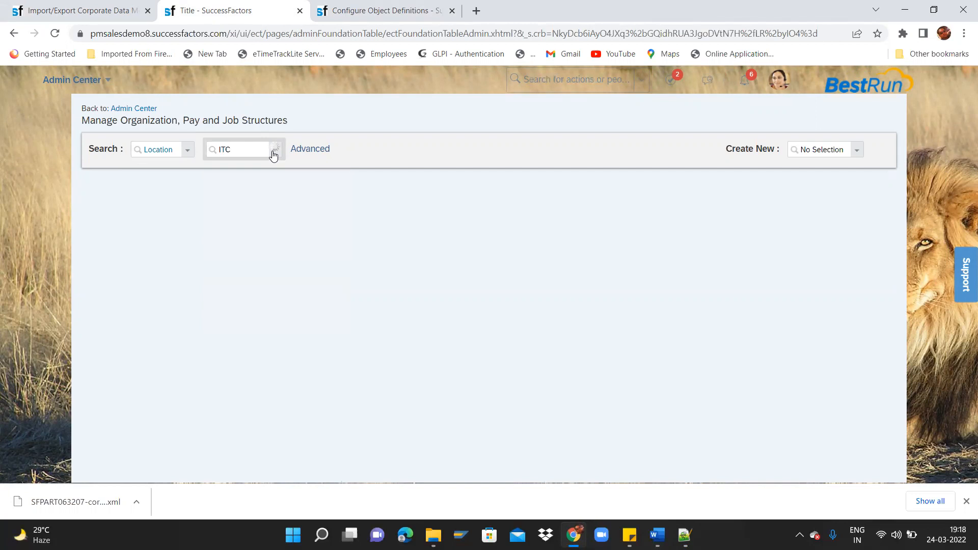
pyautogui.click(248, 170)
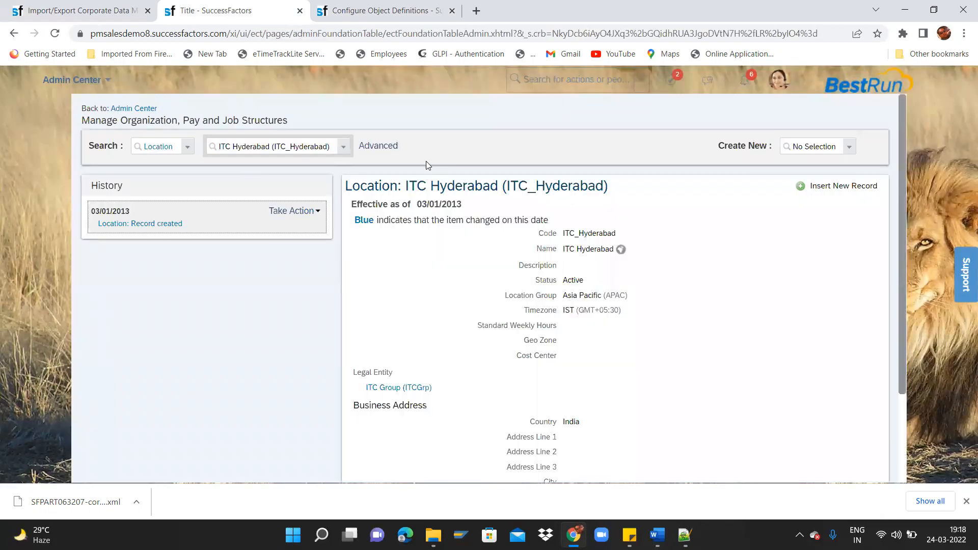
# Open the ITC Hyderabad location record for editing and examine the choices offered in its Cost Center field
pyautogui.click(287, 211)
pyautogui.click(295, 224)
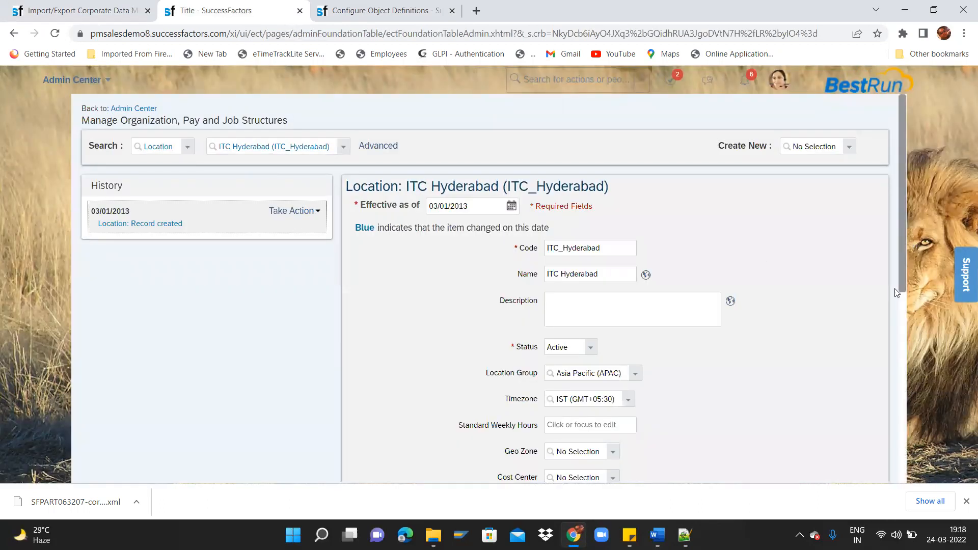
pyautogui.moveTo(903, 275); pyautogui.dragTo(901, 393)
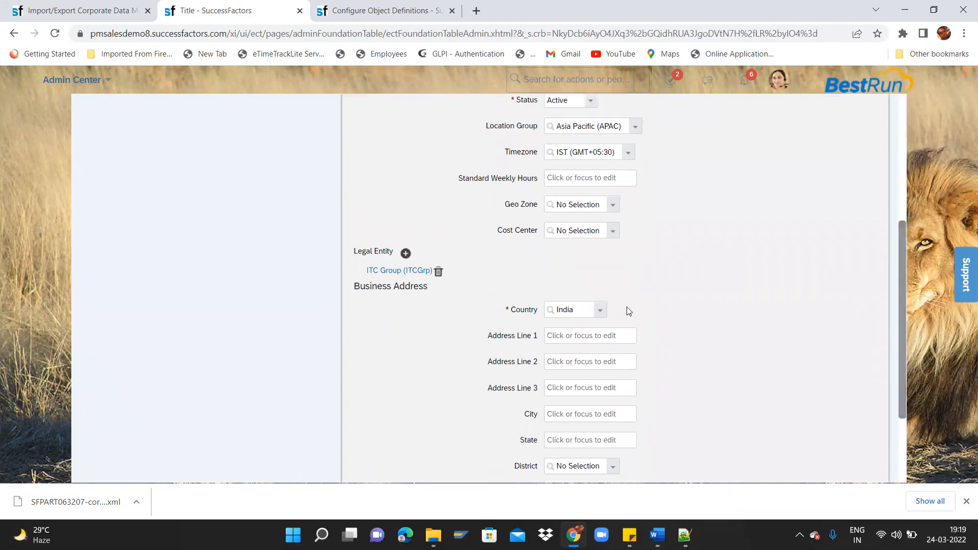
pyautogui.click(612, 232)
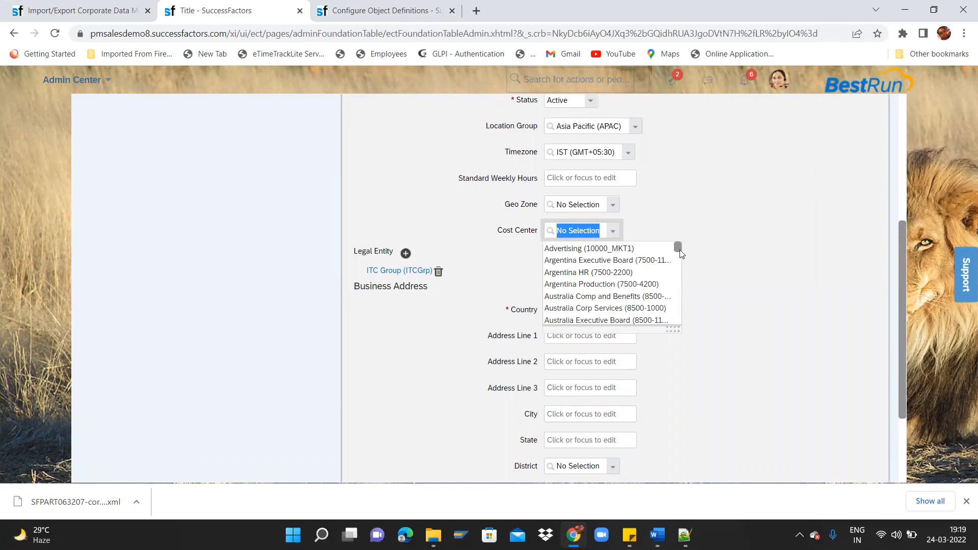
pyautogui.moveTo(678, 249); pyautogui.dragTo(673, 300)
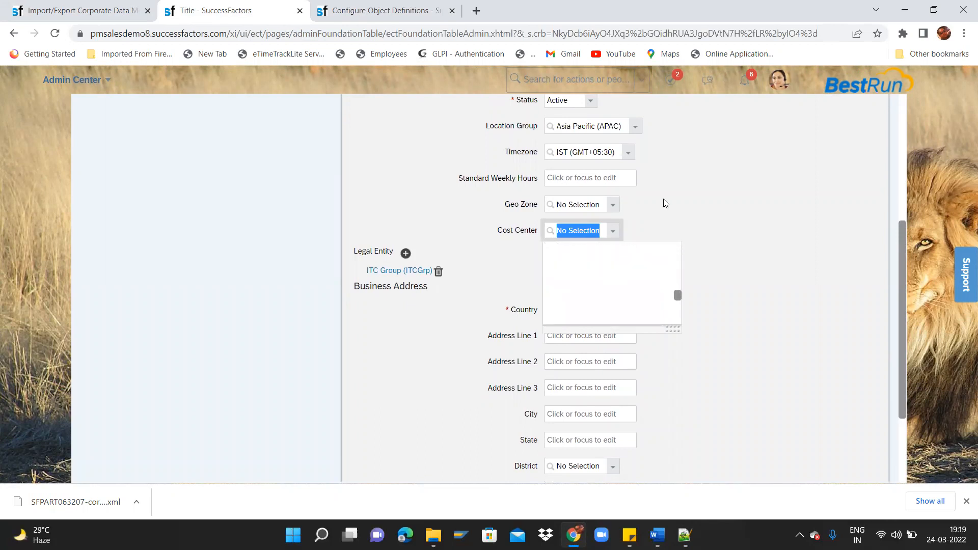
pyautogui.click(612, 231)
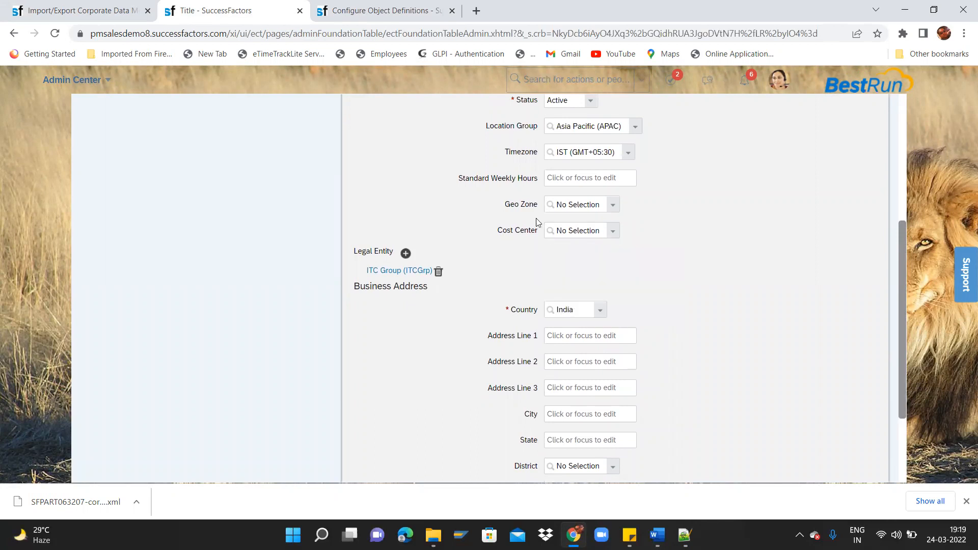
pyautogui.click(594, 230)
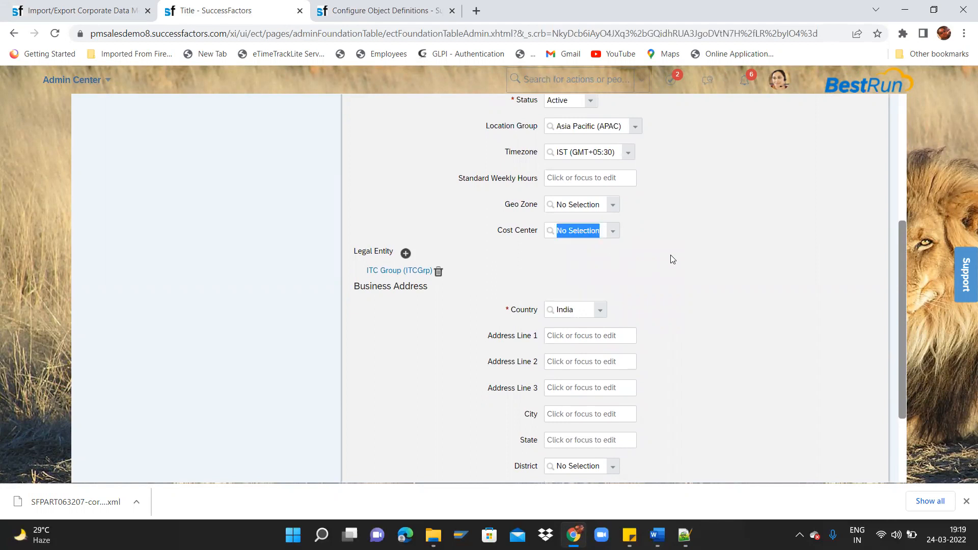
pyautogui.click(610, 234)
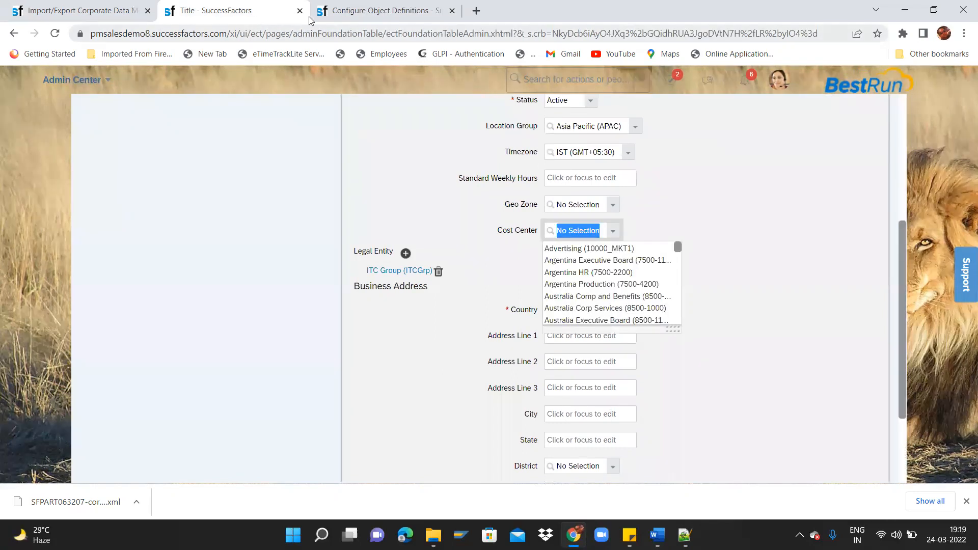
# Switch to Notepad++, collapse the location element's hris-associations block and expand the locationGroup element
pyautogui.hotkey('alt', 'Tab')
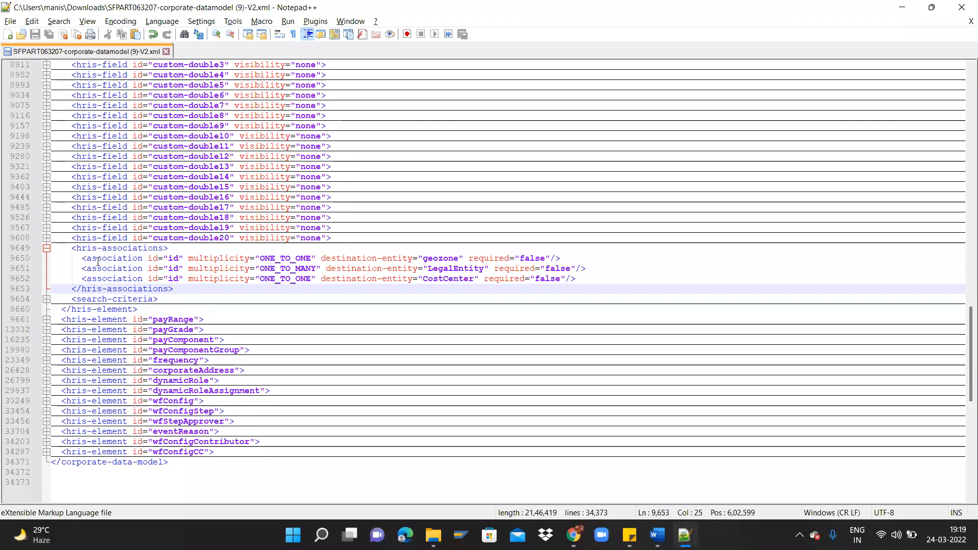
pyautogui.click(47, 250)
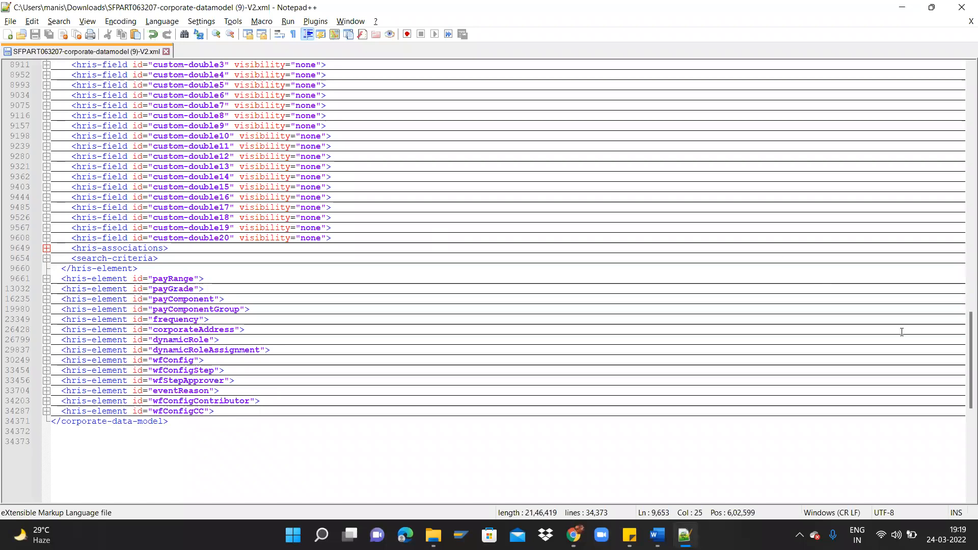
pyautogui.moveTo(965, 355); pyautogui.dragTo(965, 102)
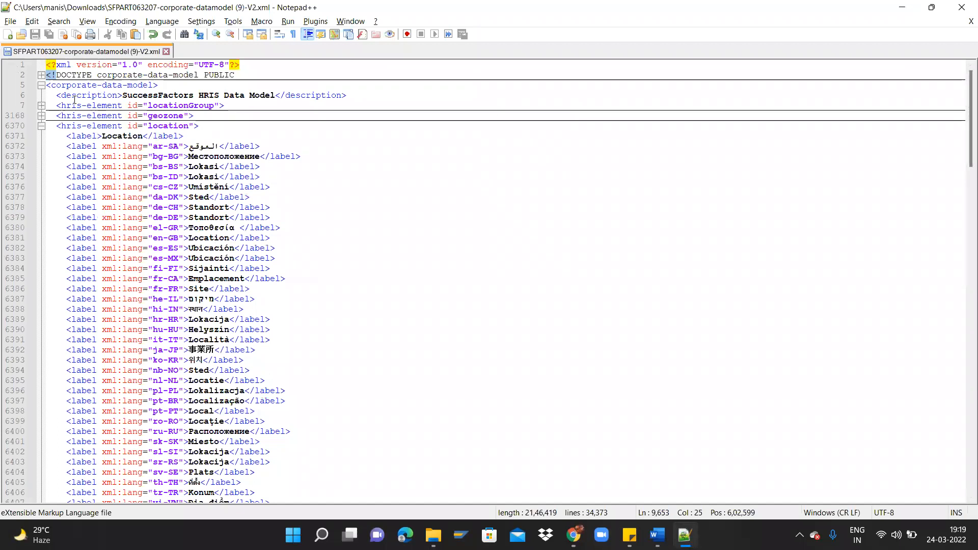
pyautogui.click(33, 108)
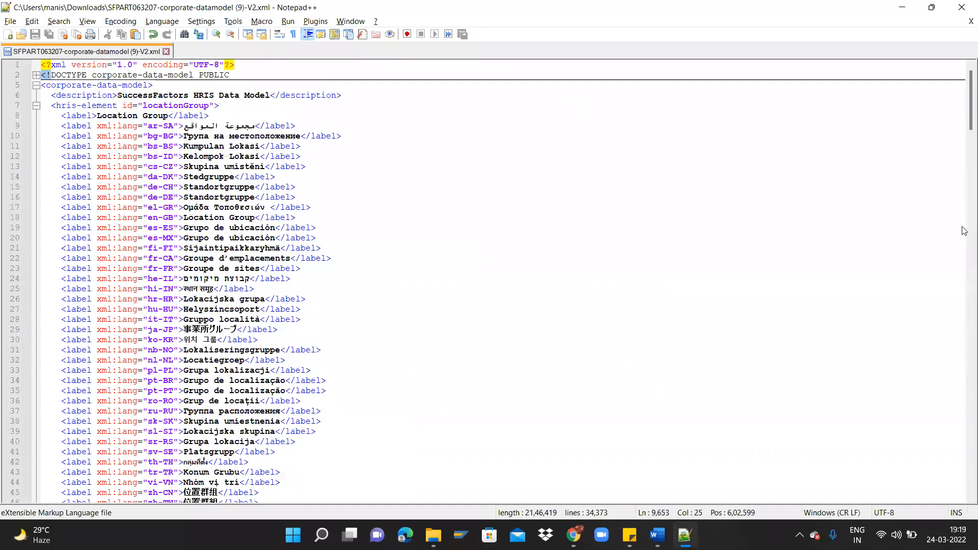
# Copy the location element's whole hris-associations block, including its opening and closing tags
pyautogui.moveTo(965, 123); pyautogui.dragTo(964, 170)
pyautogui.scroll(-20, 391, 150)
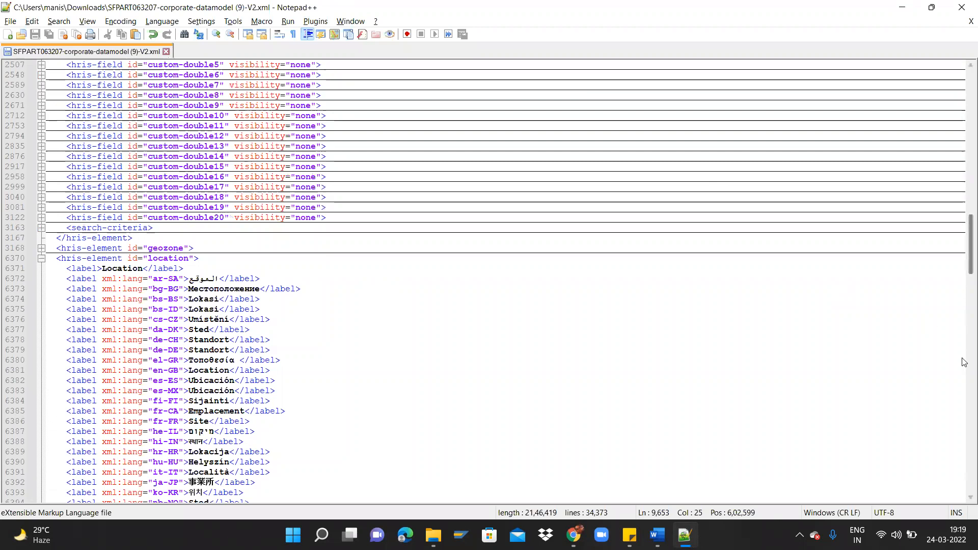
pyautogui.scroll(-20, 965, 288)
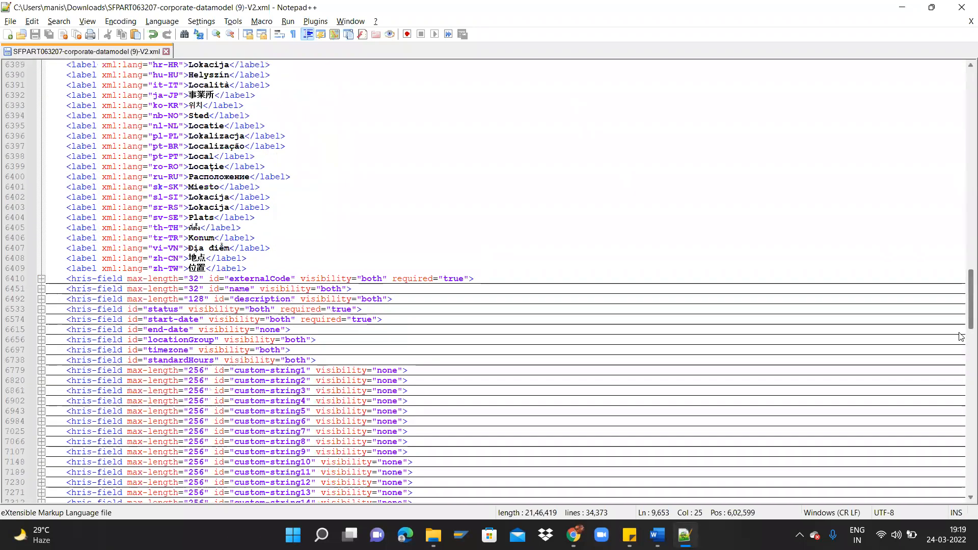
pyautogui.scroll(4, 925, 380)
pyautogui.scroll(-9, 917, 392)
pyautogui.scroll(-2, 904, 423)
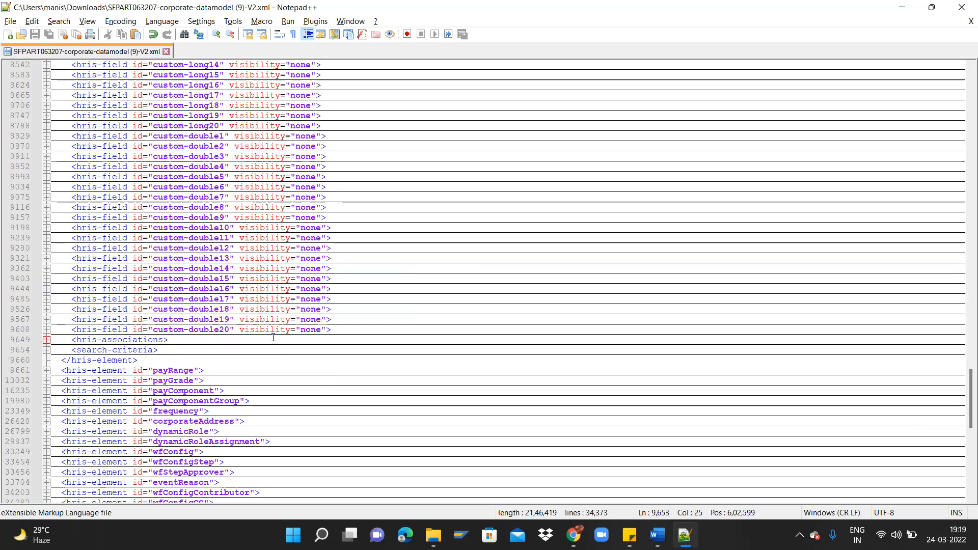
pyautogui.click(46, 340)
pyautogui.moveTo(63, 340); pyautogui.dragTo(181, 380)
pyautogui.hotkey('ctrl', 'c')
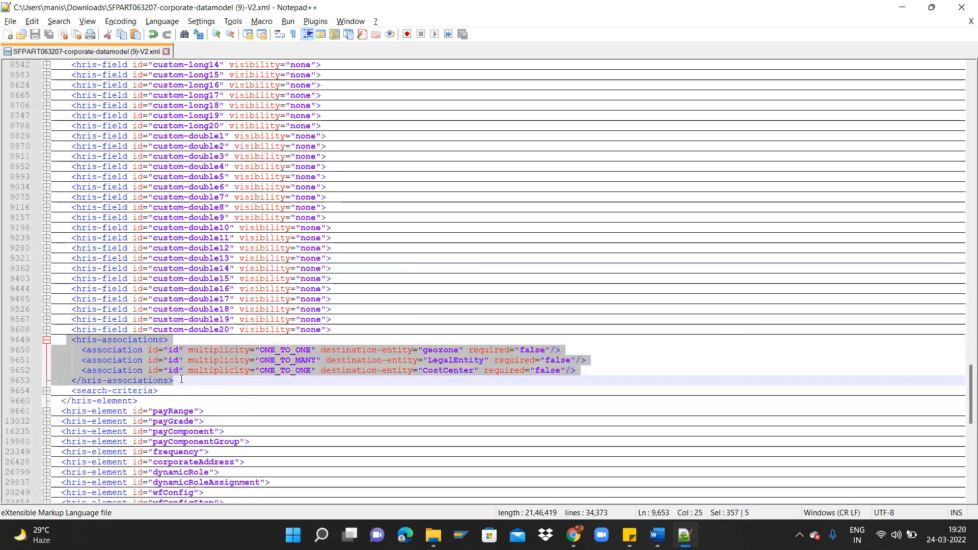
# Paste the hris-associations block into the locationGroup element after the custom-double20 field and align its opening tag
pyautogui.moveTo(963, 361); pyautogui.dragTo(963, 232)
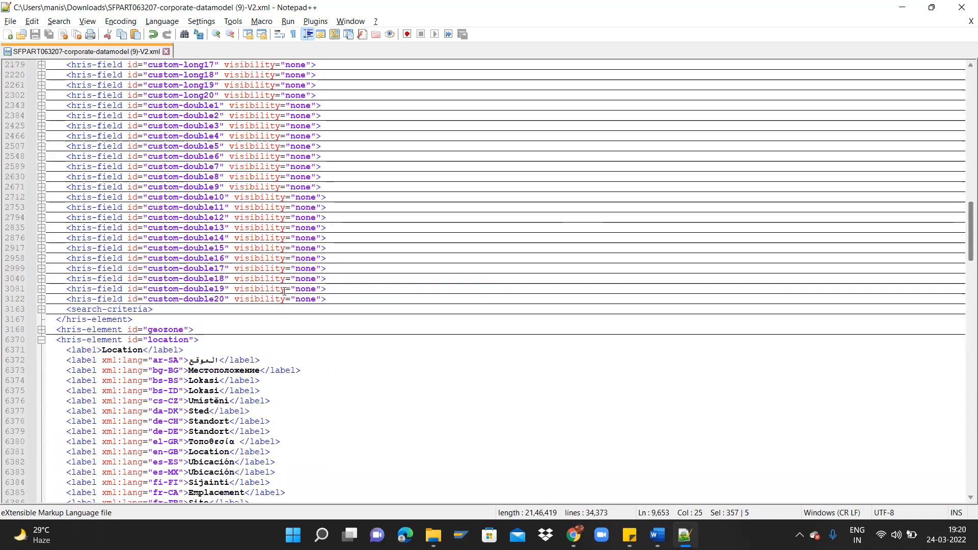
pyautogui.click(41, 300)
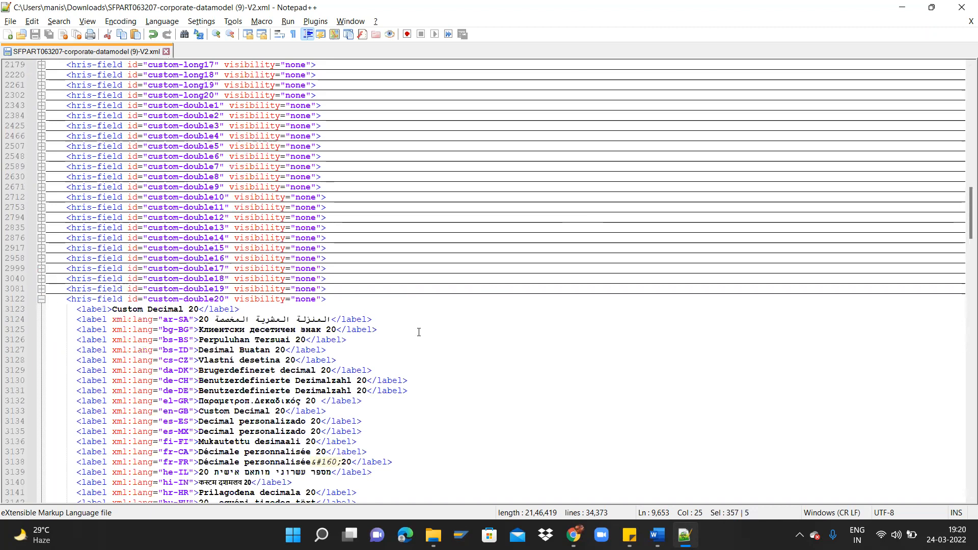
pyautogui.moveTo(963, 233); pyautogui.dragTo(964, 281)
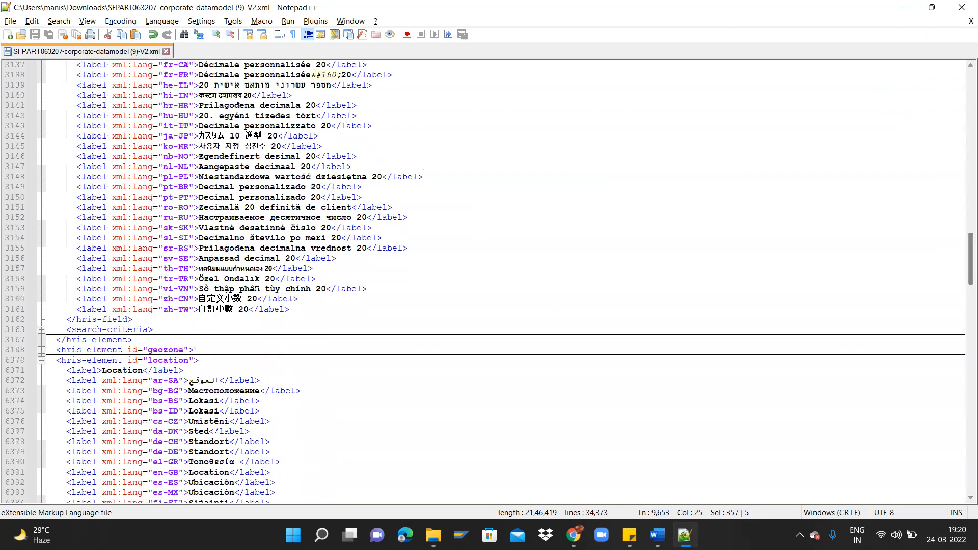
pyautogui.click(135, 318)
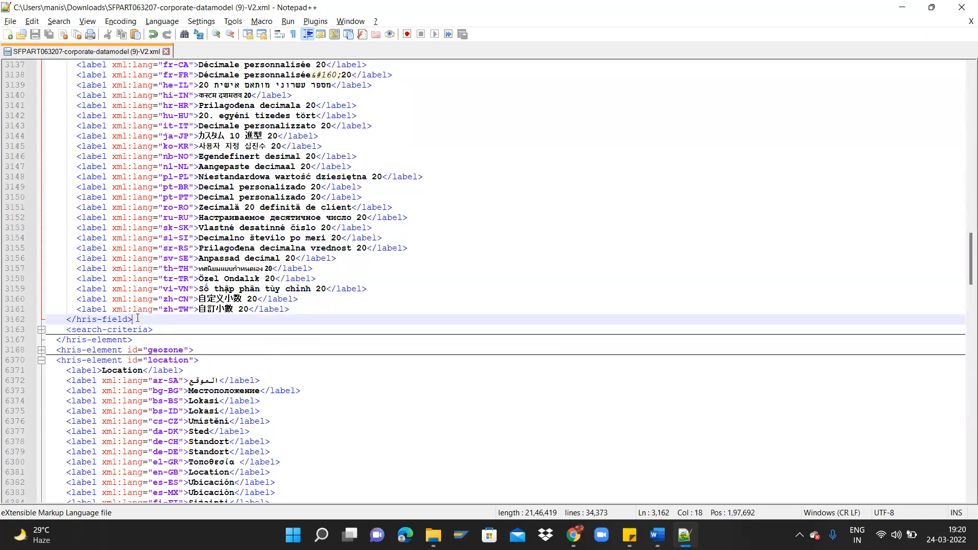
pyautogui.press('Return')
pyautogui.hotkey('ctrl', 'v')
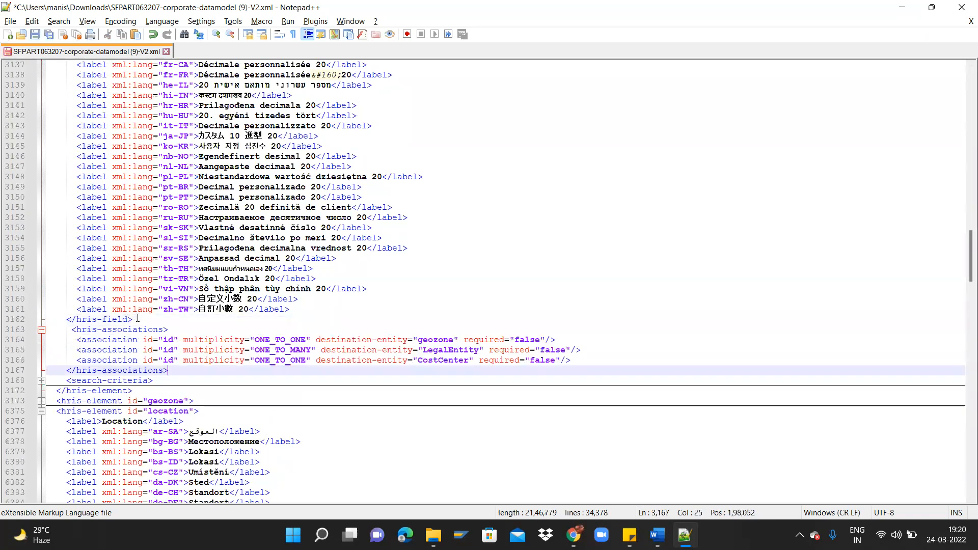
pyautogui.click(73, 330)
pyautogui.press('BackSpace')
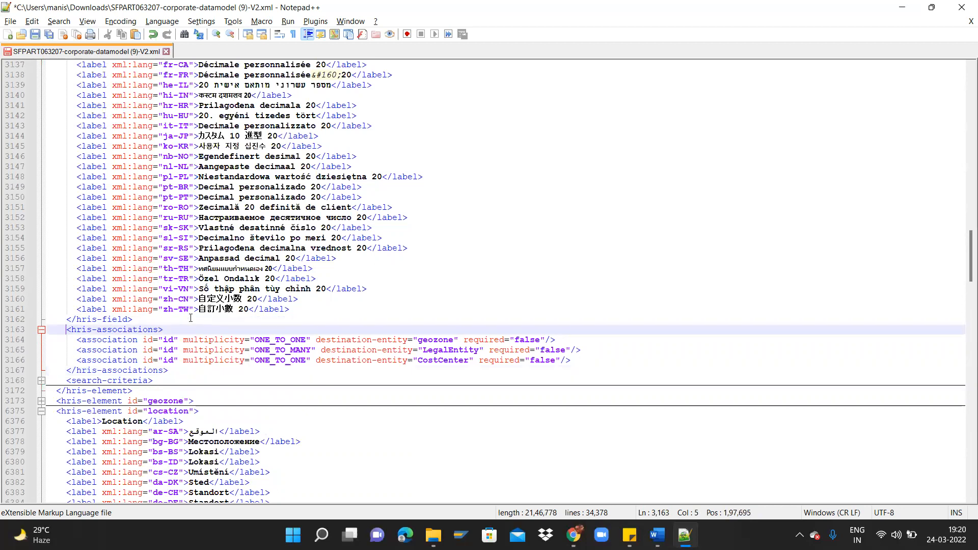
# Delete the LegalEntity and CostCenter associations from the locationGroup element's hris-associations block
pyautogui.click(165, 371)
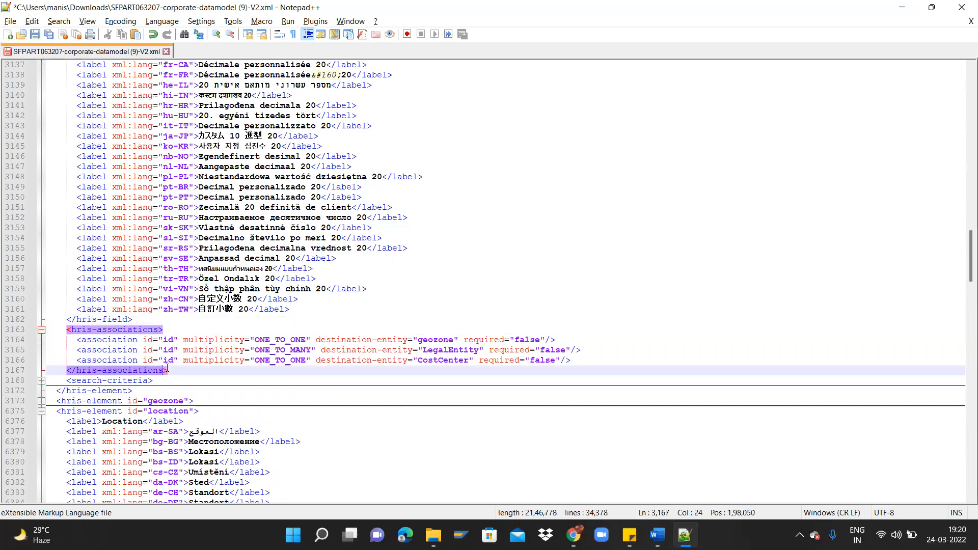
pyautogui.click(192, 351)
pyautogui.moveTo(79, 341); pyautogui.dragTo(197, 348)
pyautogui.click(192, 352)
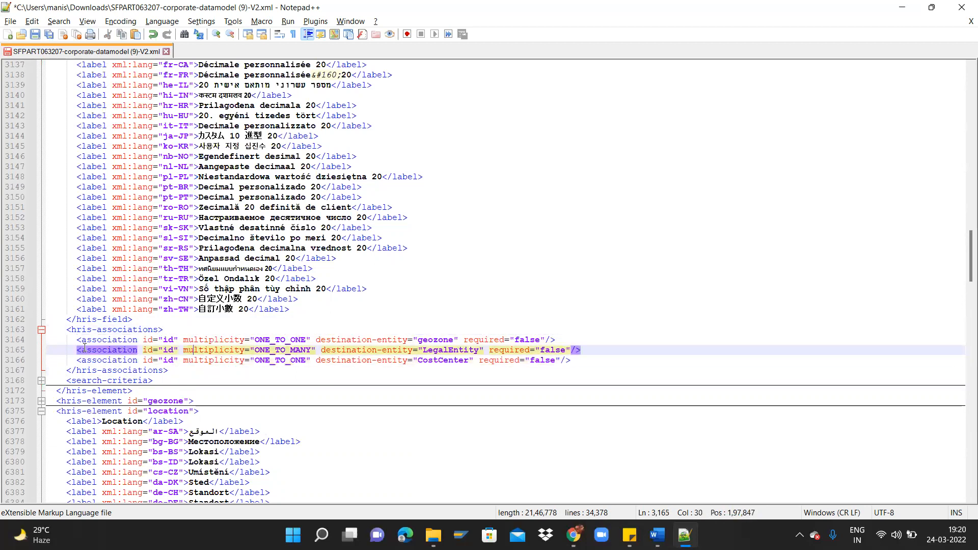
pyautogui.moveTo(78, 350); pyautogui.dragTo(576, 363)
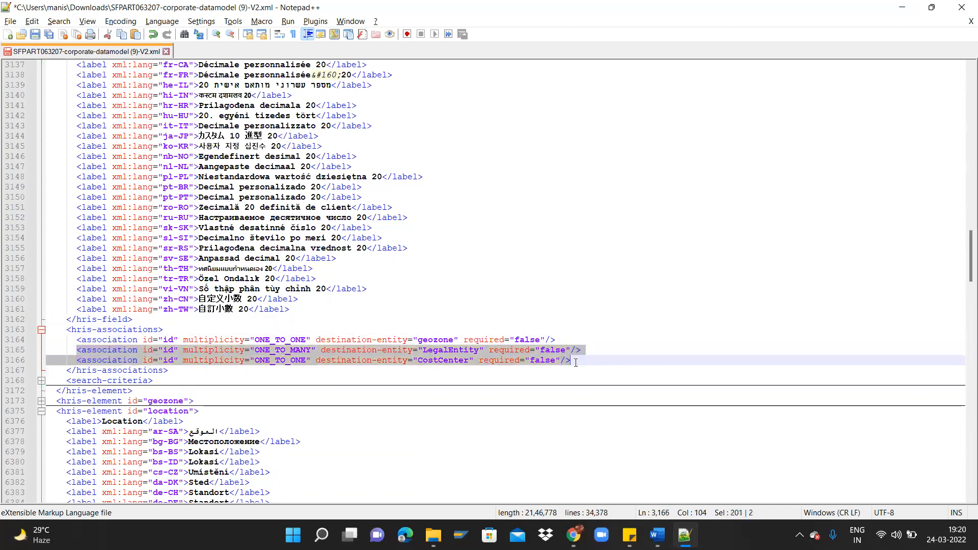
pyautogui.press('Delete')
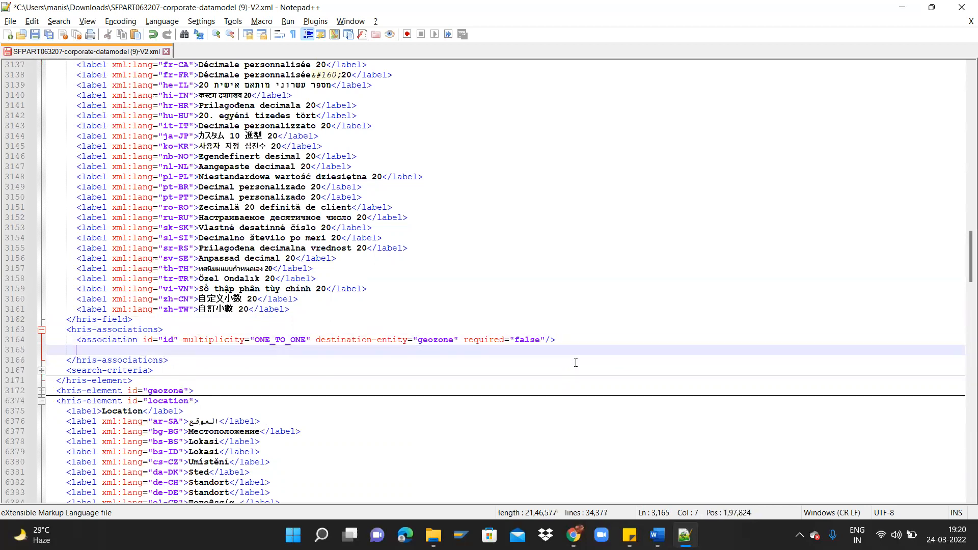
# Select the geozone destination-entity value in the locationGroup association and switch to Configure Object Definitions in Chrome
pyautogui.click(418, 342)
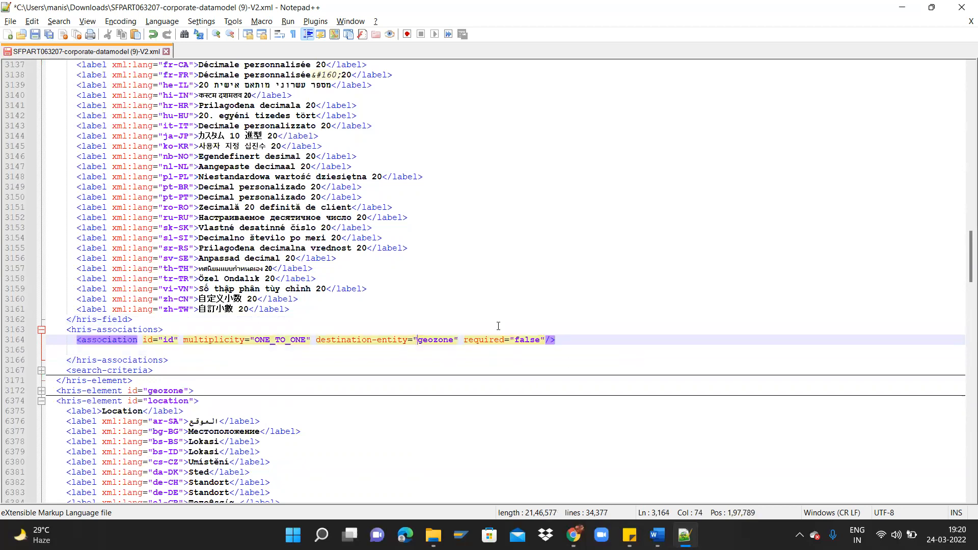
pyautogui.hotkey('ctrl', 'shift', 'Right')
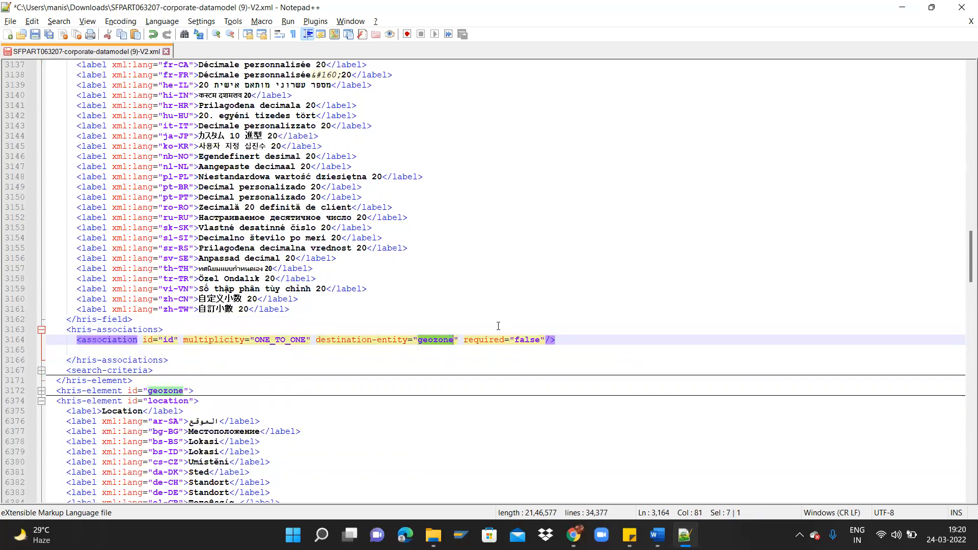
pyautogui.hotkey('alt', 'Tab')
pyautogui.hotkey('alt', 'Tab')
pyautogui.hotkey('alt', 'Tab')
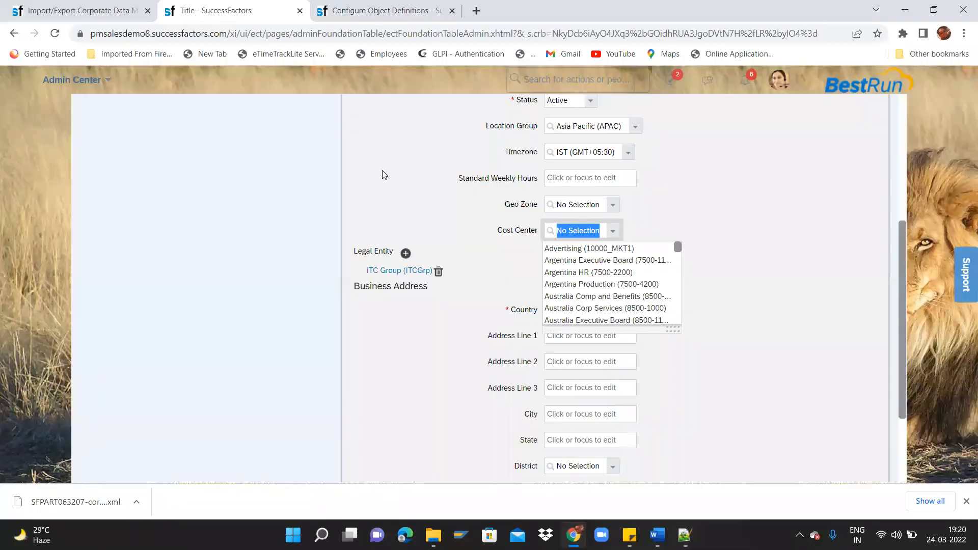
pyautogui.hotkey('alt', 'Tab')
pyautogui.hotkey('alt', 'Tab')
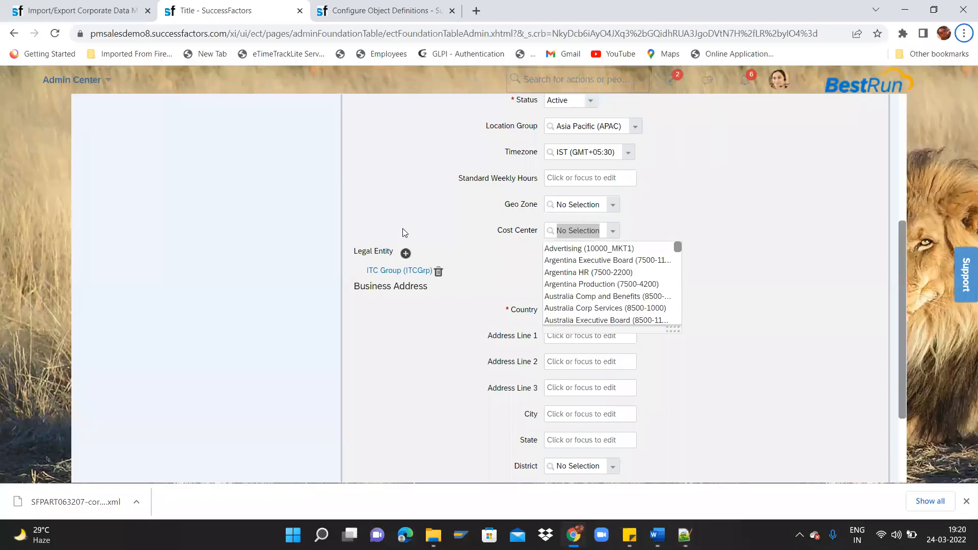
pyautogui.click(350, 10)
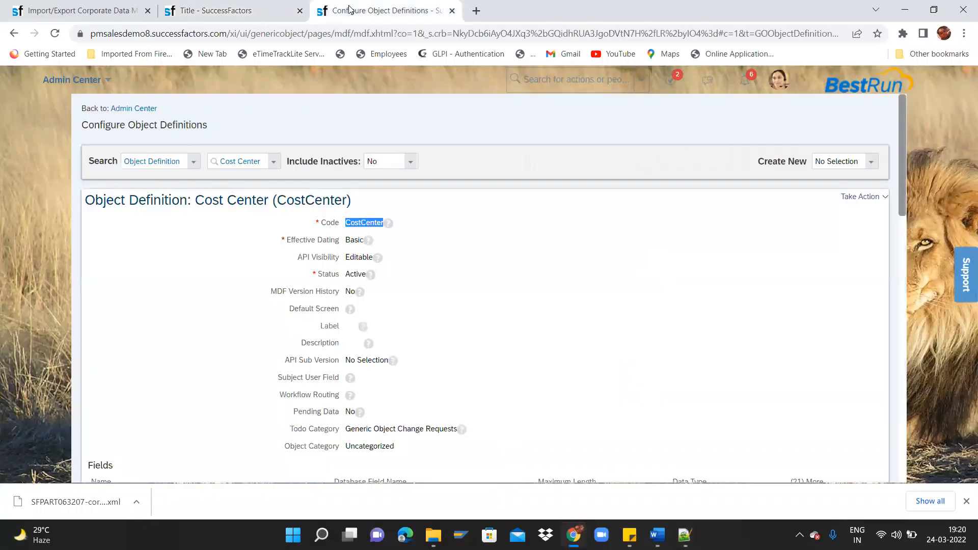
# Find and open the Pay Group object definition
pyautogui.click(278, 166)
pyautogui.write('y grp')
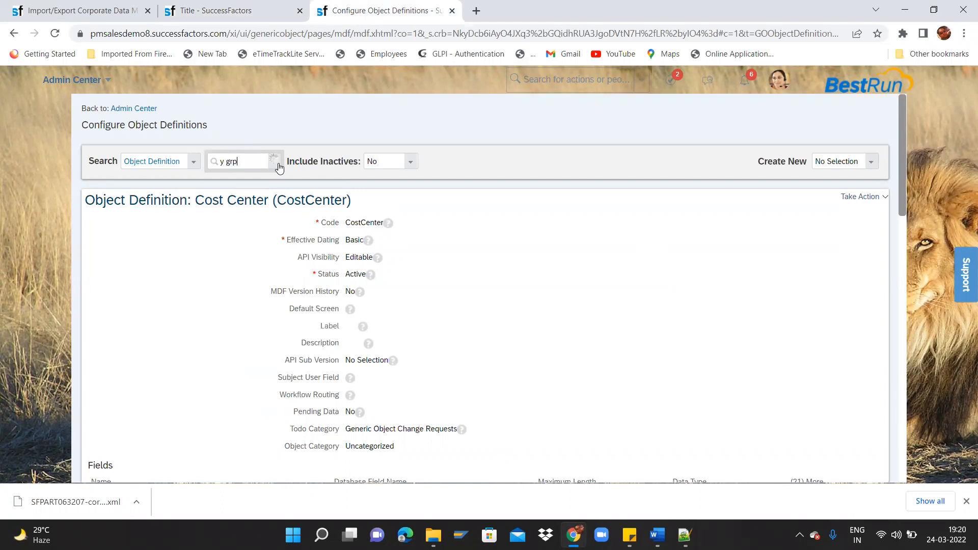
pyautogui.press('BackSpace')
pyautogui.press('BackSpace')
pyautogui.press('BackSpace')
pyautogui.press('BackSpace')
pyautogui.write('grou')
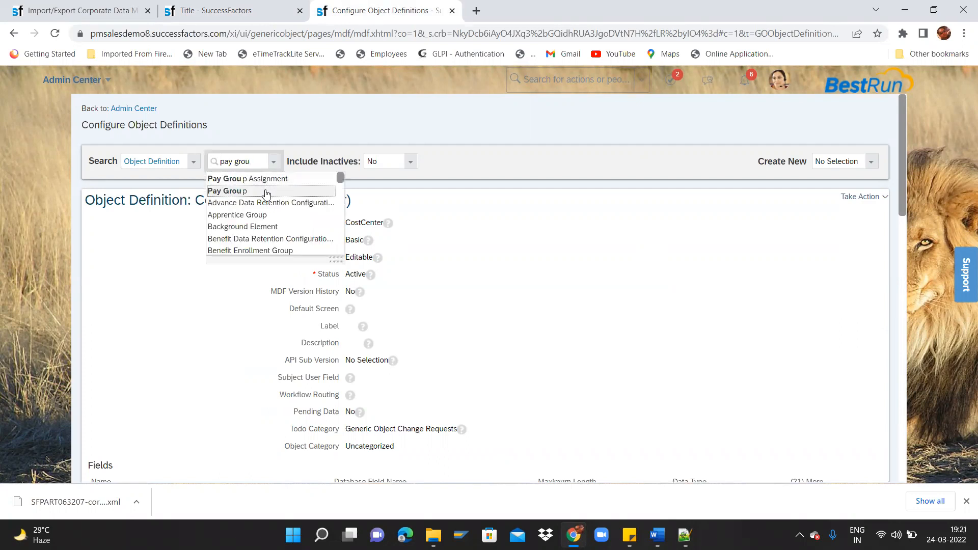
pyautogui.click(265, 190)
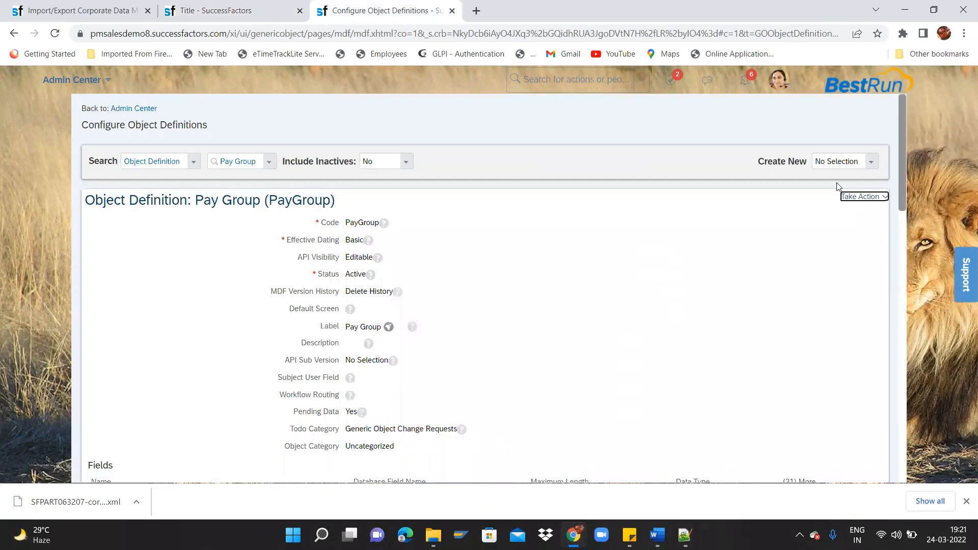
# Copy the object code PayGroup and paste it as the destination-entity of the locationGroup association in Notepad++
pyautogui.moveTo(345, 223); pyautogui.dragTo(381, 226)
pyautogui.hotkey('ctrl', 'c')
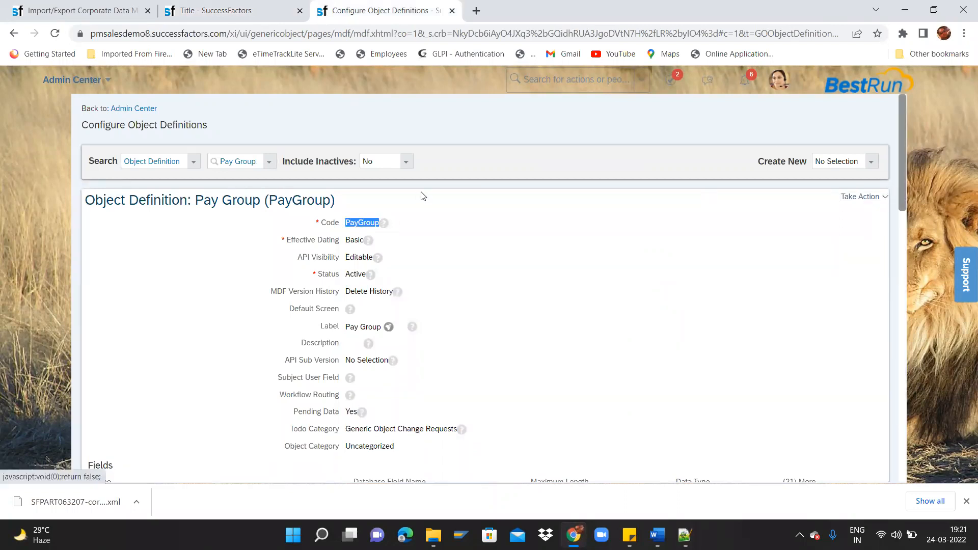
pyautogui.hotkey('alt', 'Tab')
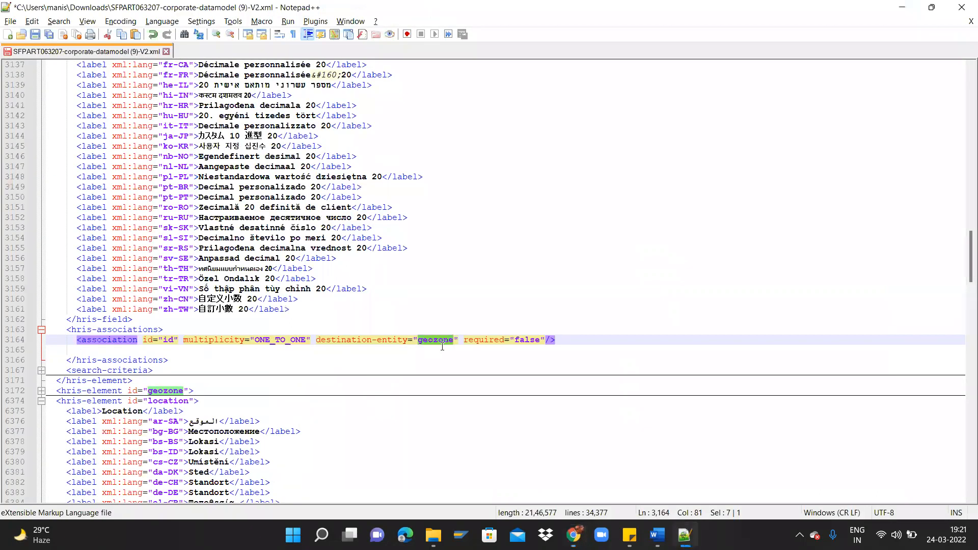
pyautogui.hotkey('ctrl', 'v')
# Set the multiplicity of the locationGroup element's PayGroup association to ONE_TO_MANY
pyautogui.moveTo(291, 338); pyautogui.dragTo(306, 339)
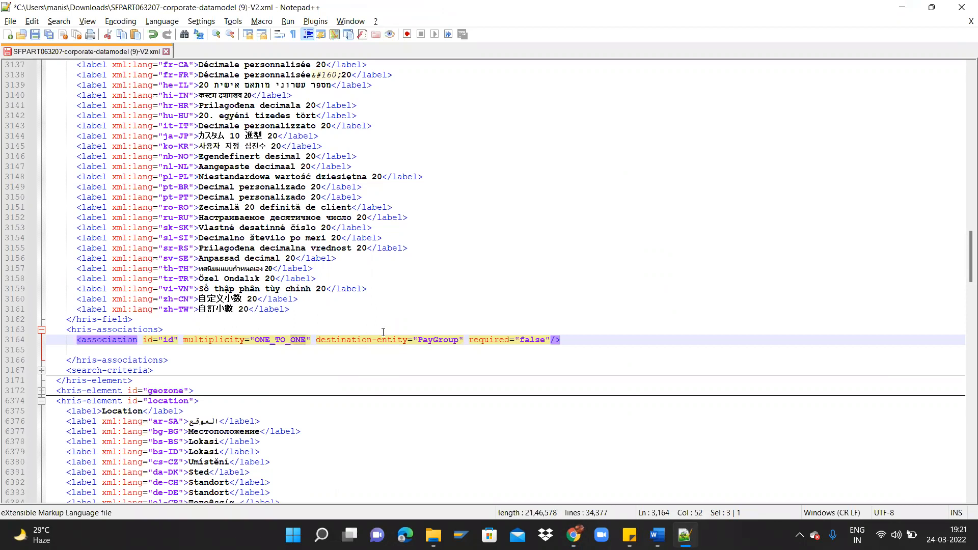
pyautogui.write('M')
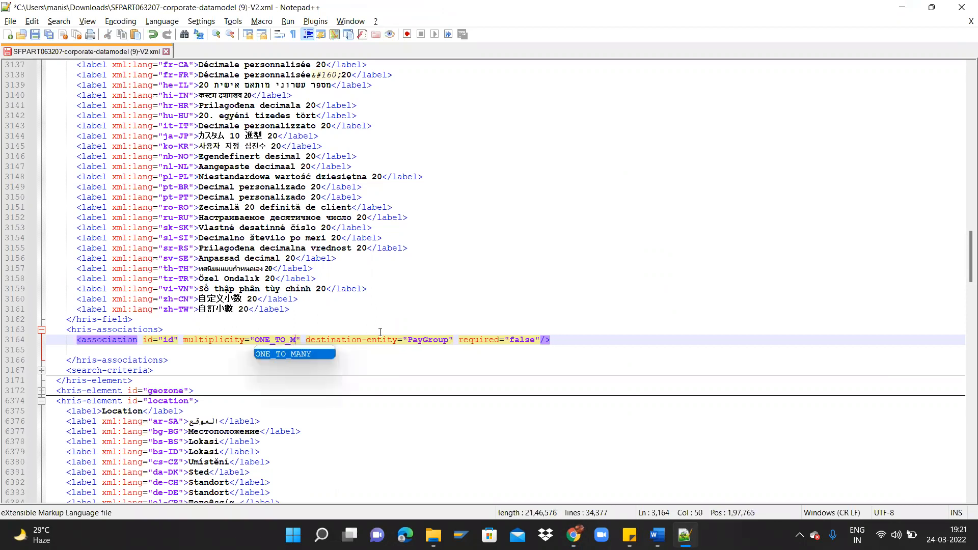
pyautogui.doubleClick(295, 354)
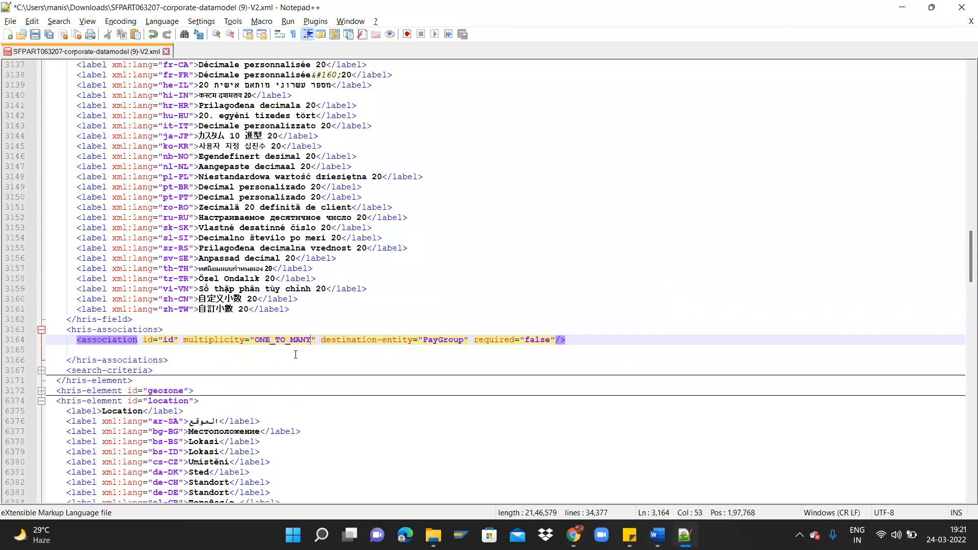
# Remove the blank line below the PayGroup association and align the closing hris-associations tag with its opening tag
pyautogui.click(60, 363)
pyautogui.press('BackSpace')
pyautogui.press('BackSpace')
pyautogui.press('BackSpace')
pyautogui.press('BackSpace')
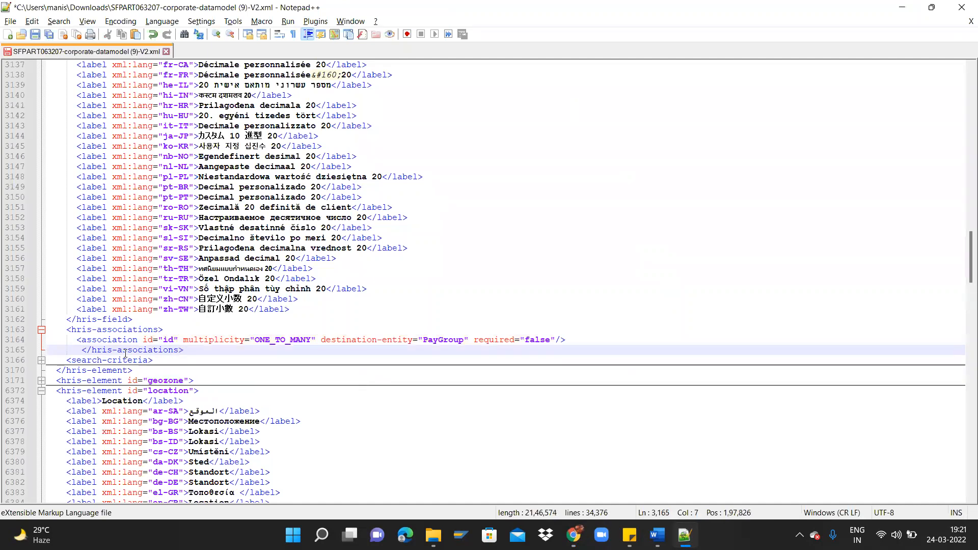
pyautogui.press('BackSpace')
pyautogui.press('BackSpace')
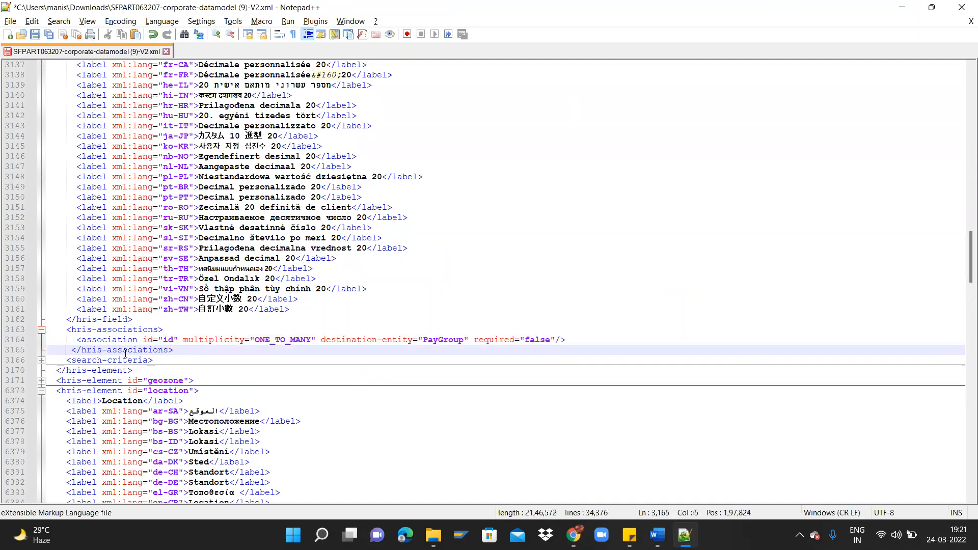
pyautogui.press('BackSpace')
# Collapse the custom-double20 field above the locationGroup element's hris-associations block and save the data model file
pyautogui.scroll(-7, 964, 268)
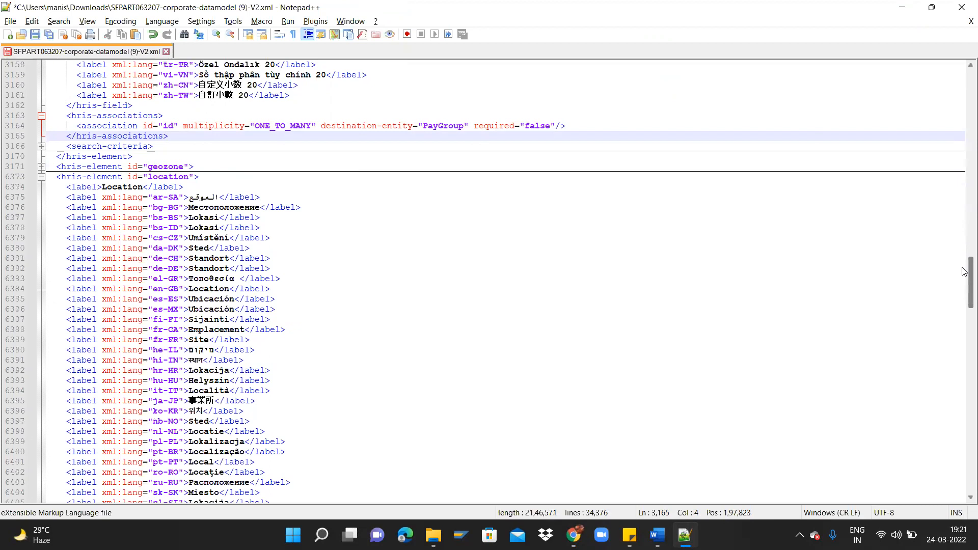
pyautogui.scroll(-20, 964, 293)
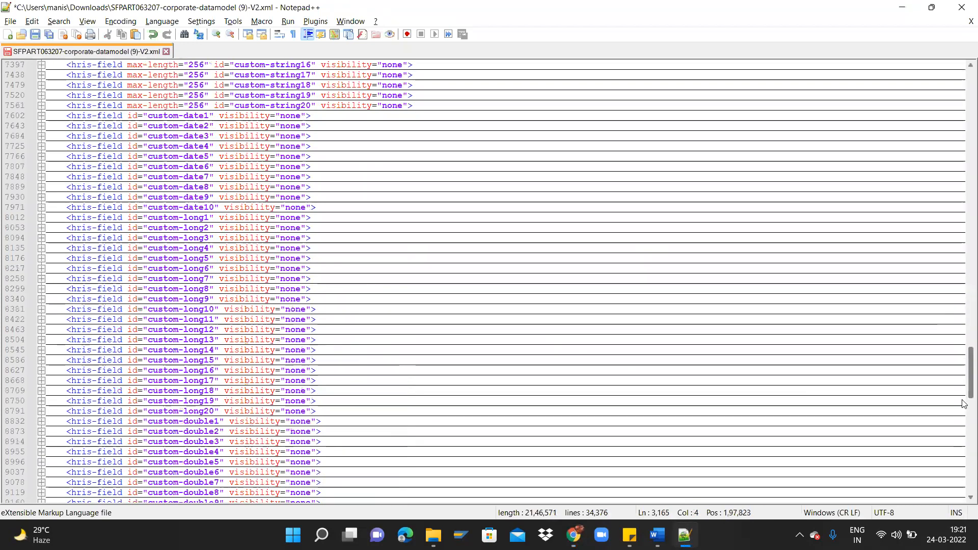
pyautogui.scroll(-15, 964, 405)
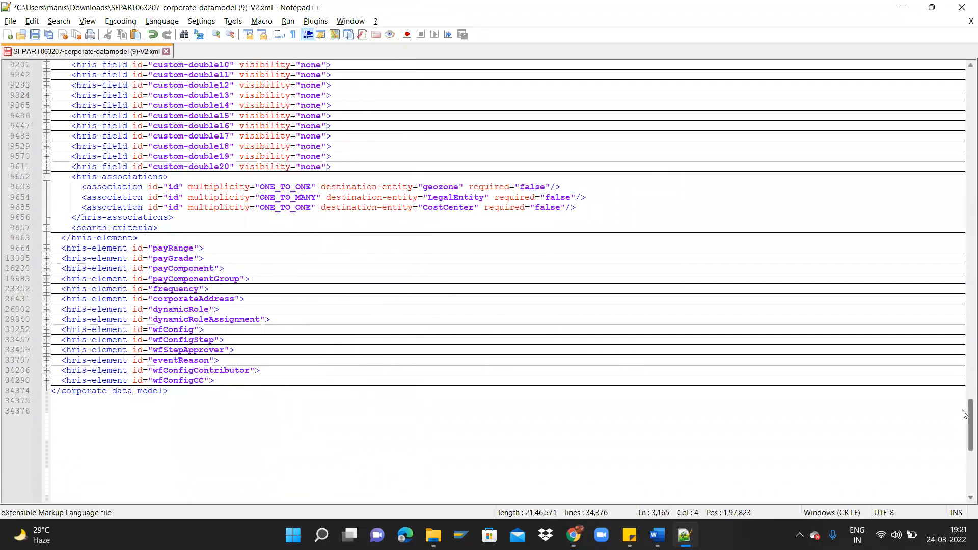
pyautogui.moveTo(964, 414); pyautogui.dragTo(959, 219)
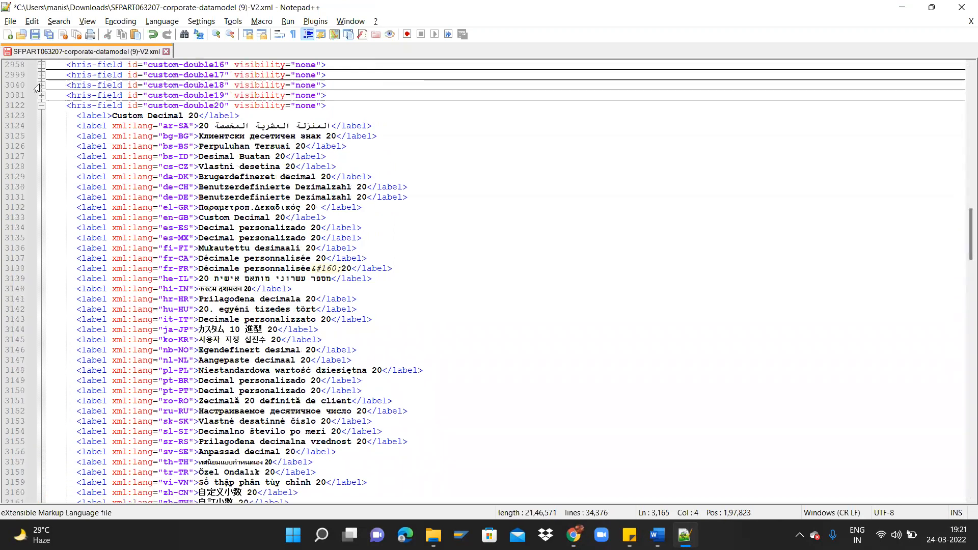
pyautogui.click(41, 105)
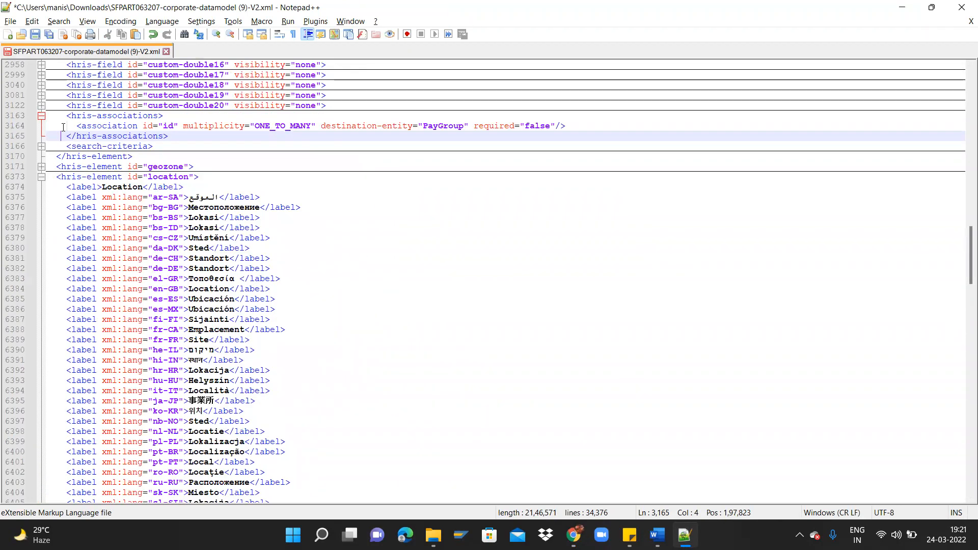
pyautogui.click(100, 145)
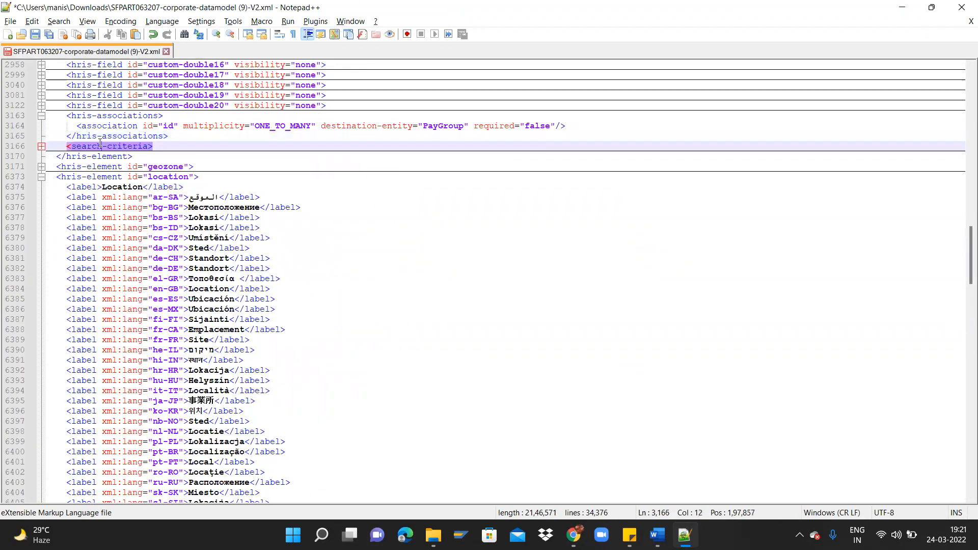
pyautogui.click(87, 116)
pyautogui.click(189, 147)
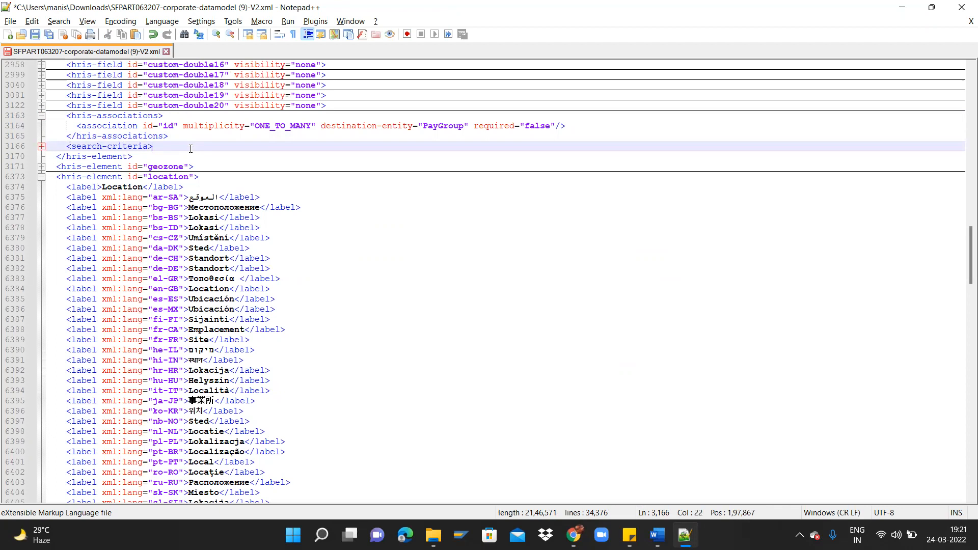
pyautogui.hotkey('ctrl', 's')
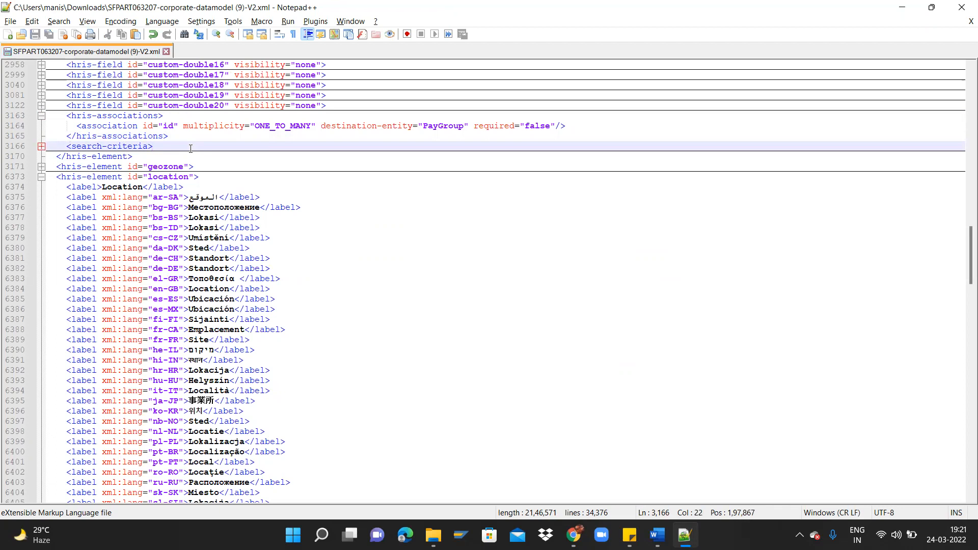
# Switch to Chrome and open a new Location Group form in Manage Organization, Pay and Job Structures to check its fields
pyautogui.hotkey('alt', 'Tab')
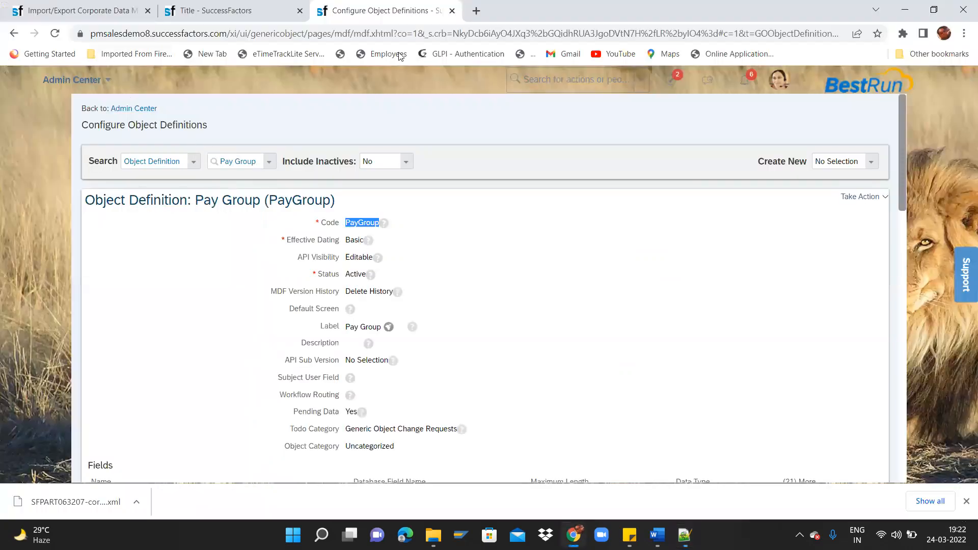
pyautogui.click(236, 7)
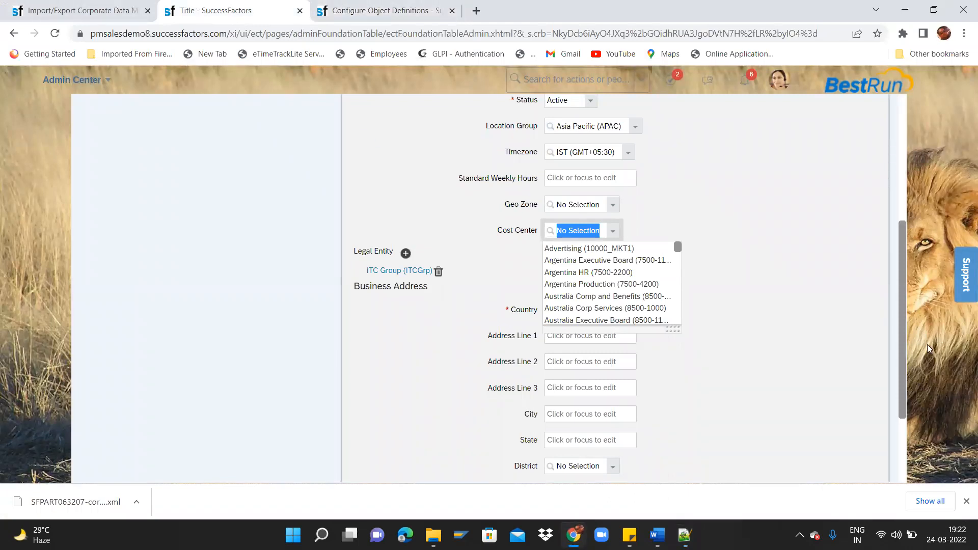
pyautogui.scroll(3, 912, 211)
pyautogui.scroll(1, 912, 207)
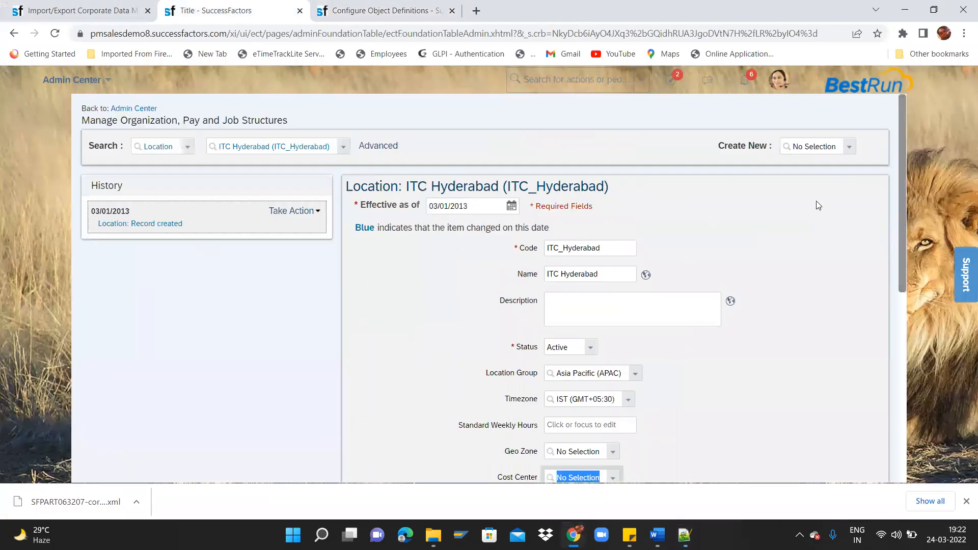
pyautogui.click(848, 151)
pyautogui.click(835, 174)
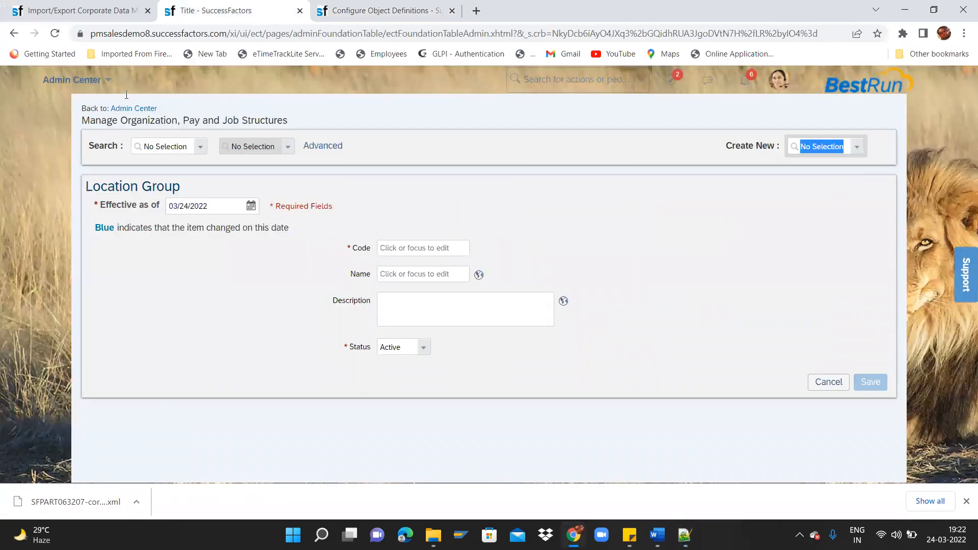
# Import the updated file SFPART063207-corporate-datamodel (9)-V2.xml as the corporate data model
pyautogui.click(81, 10)
pyautogui.click(534, 203)
pyautogui.doubleClick(539, 236)
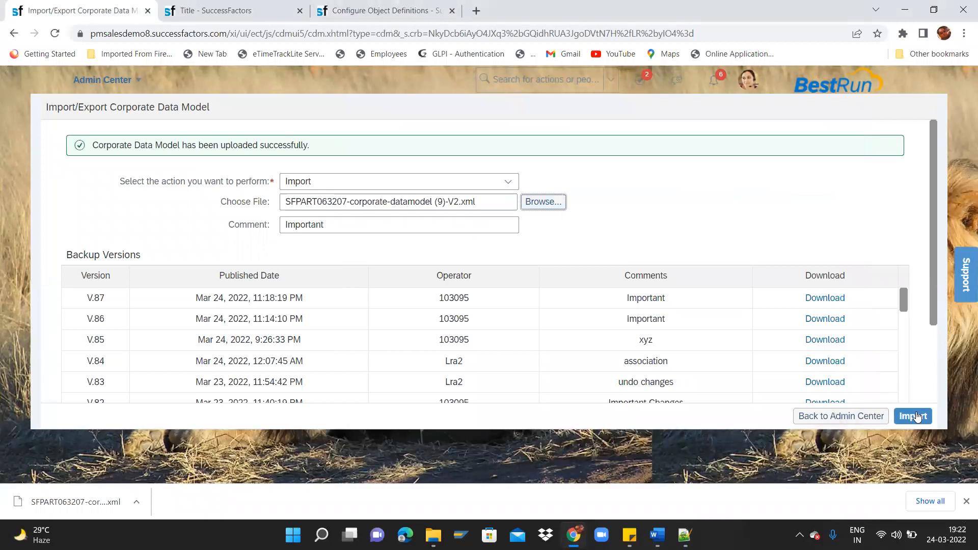
pyautogui.click(915, 417)
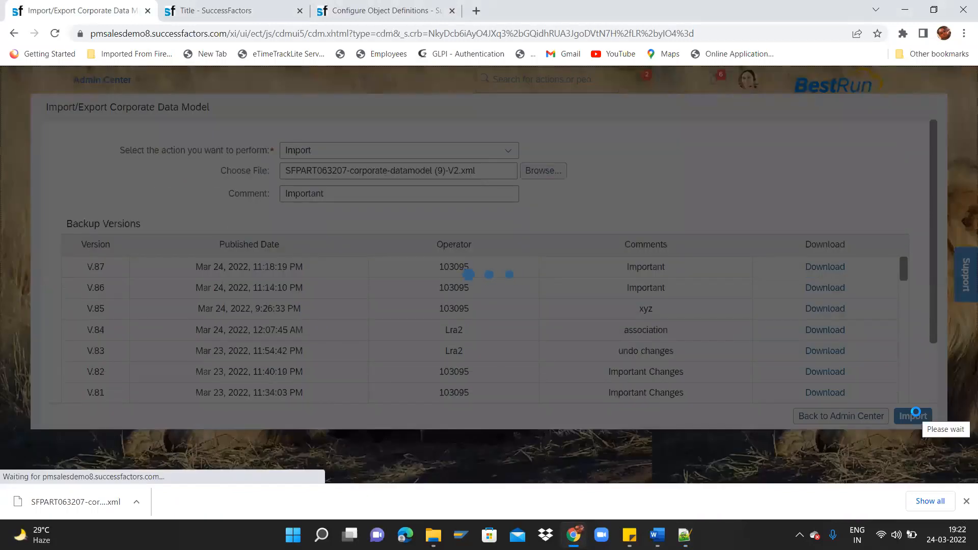
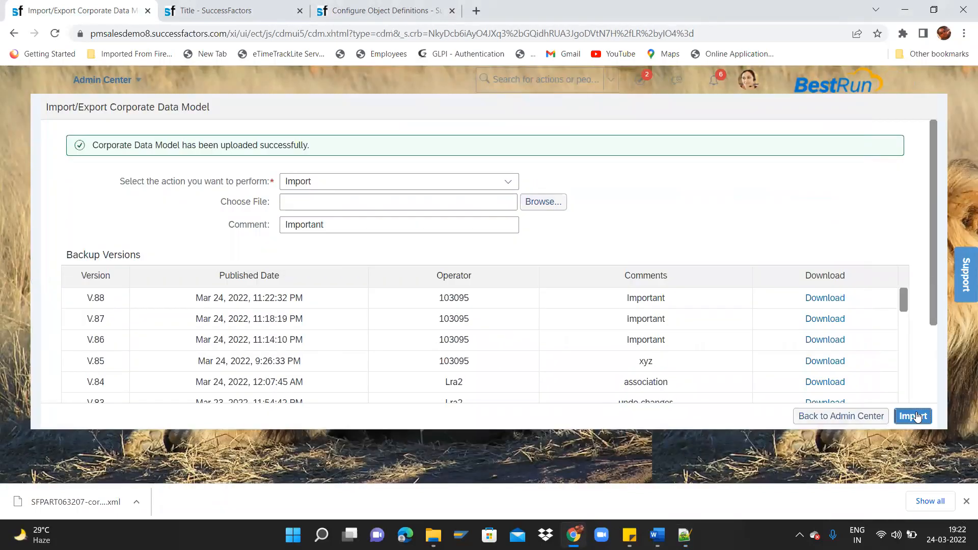
# Reload the Pay Group object definition page and review its field list
pyautogui.click(377, 10)
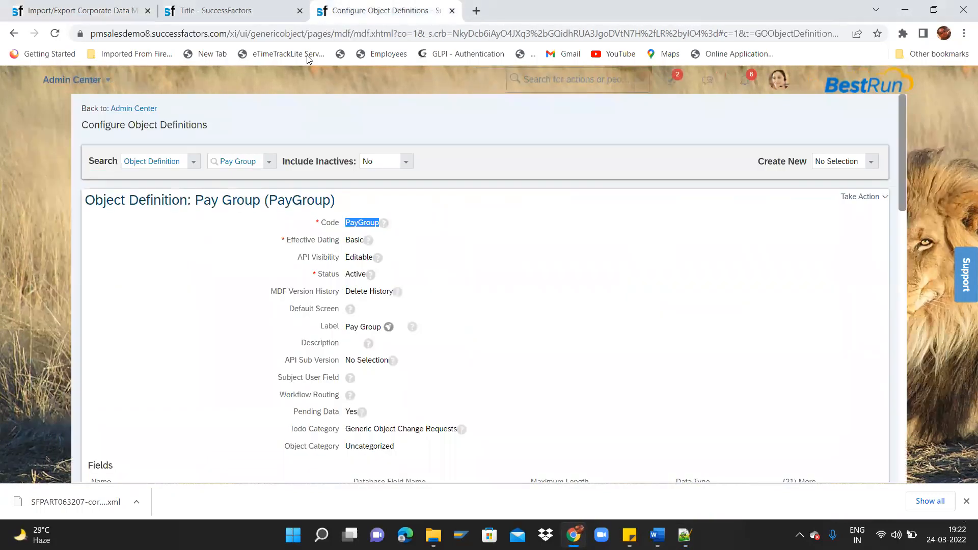
pyautogui.click(287, 36)
pyautogui.press('Return')
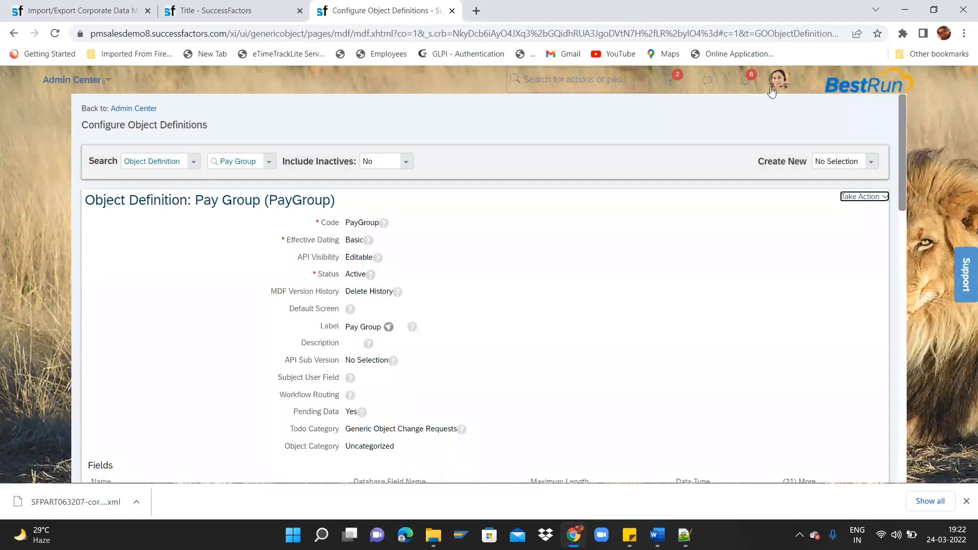
pyautogui.moveTo(903, 144); pyautogui.dragTo(895, 176)
pyautogui.scroll(-3, 895, 178)
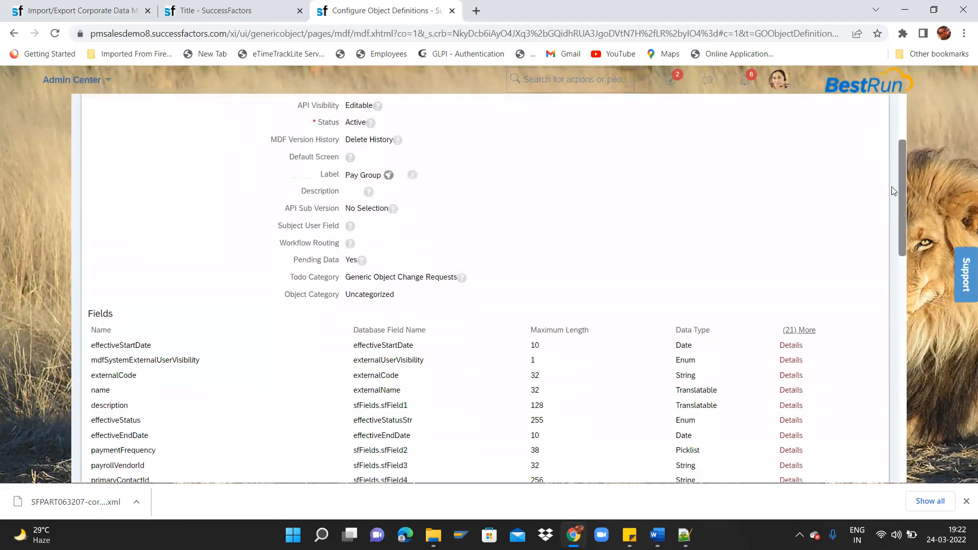
pyautogui.scroll(-4, 885, 225)
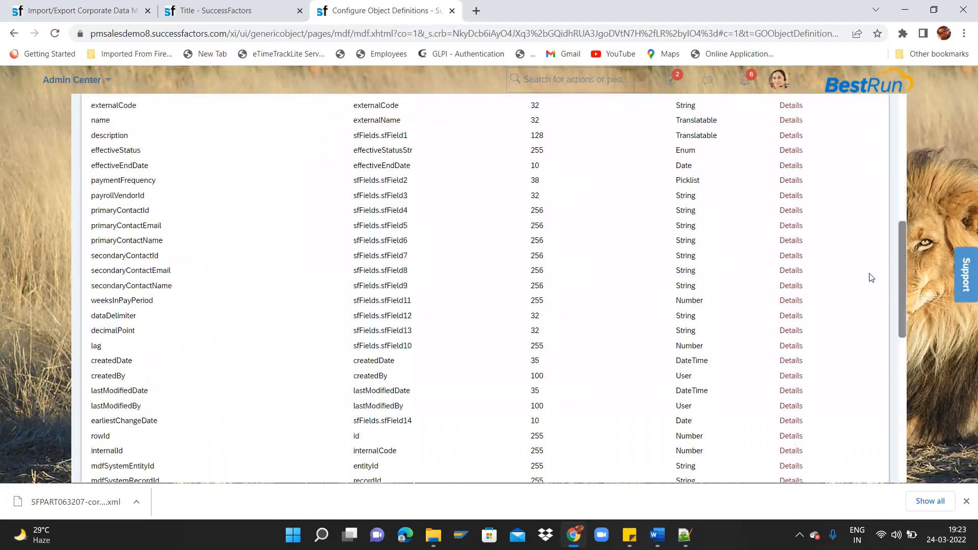
pyautogui.scroll(8, 864, 246)
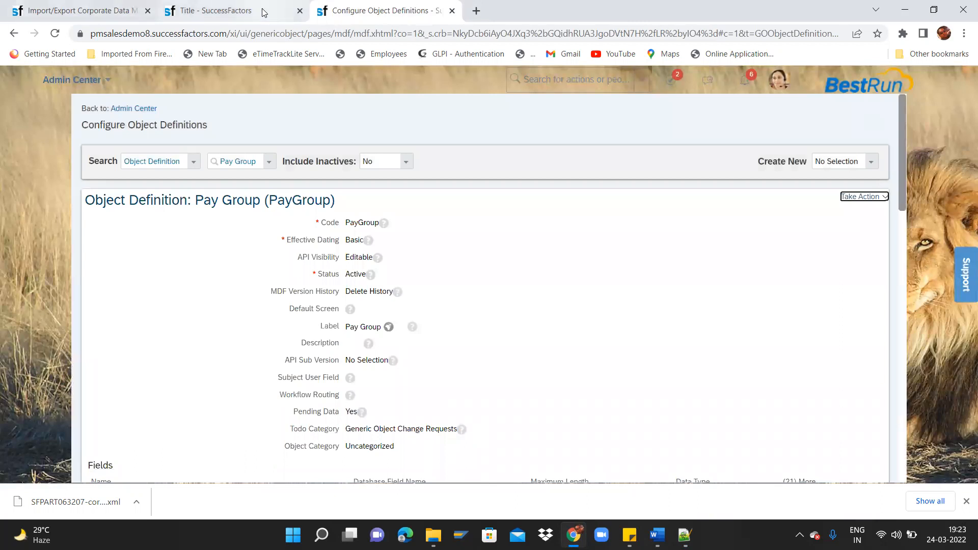
# Reload the Manage Organization, Pay and Job Structures page and start a new Location Group record
pyautogui.click(239, 10)
pyautogui.click(266, 32)
pyautogui.press('Return')
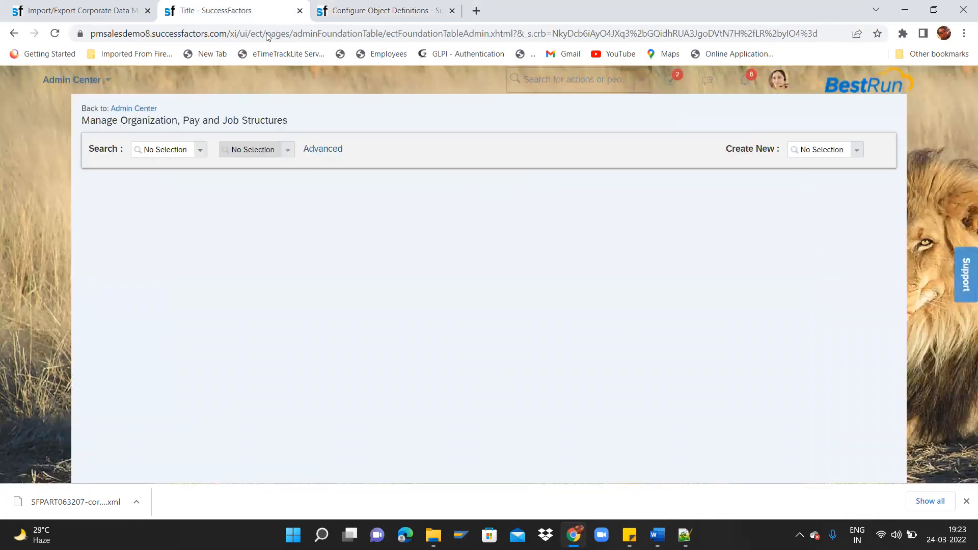
pyautogui.click(856, 150)
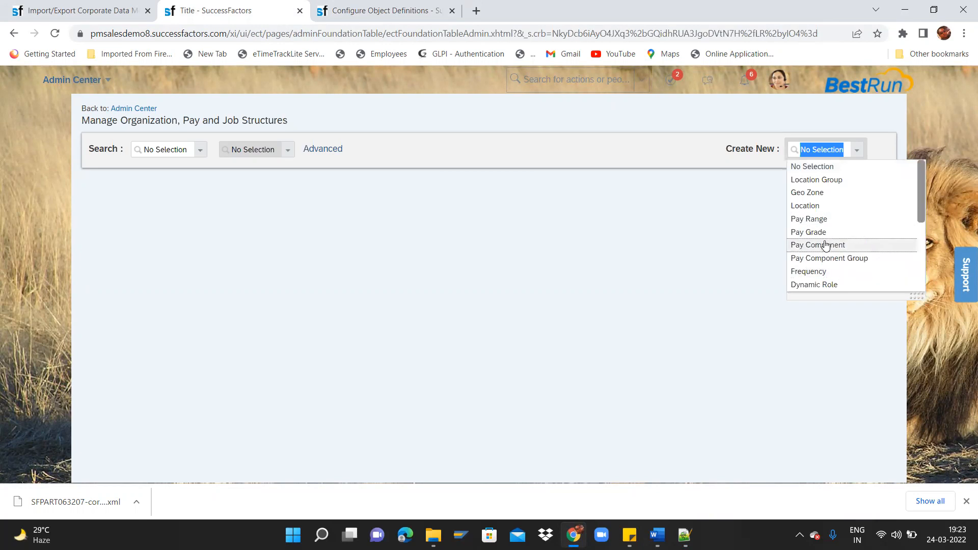
pyautogui.click(825, 181)
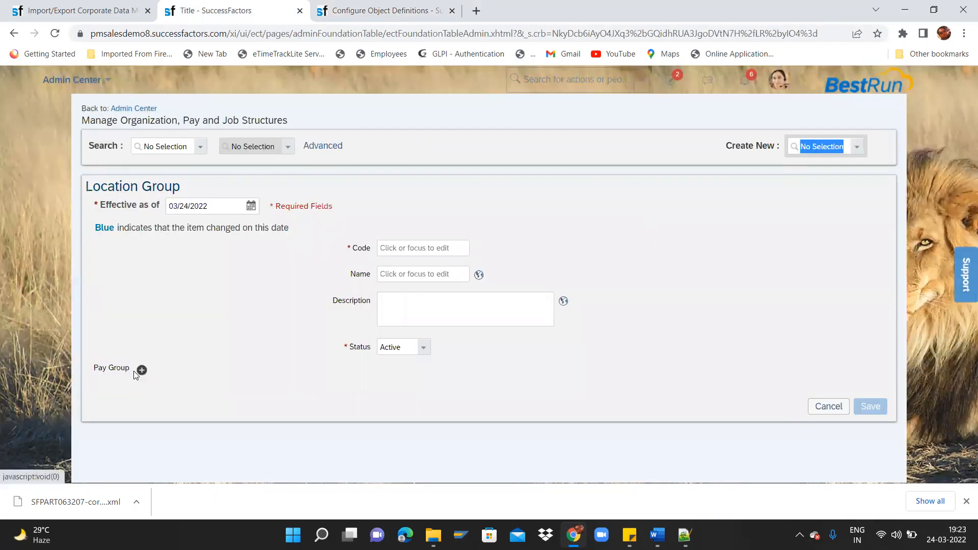
# Add a Pay Group association row to the new location group and look through its selection list
pyautogui.click(143, 370)
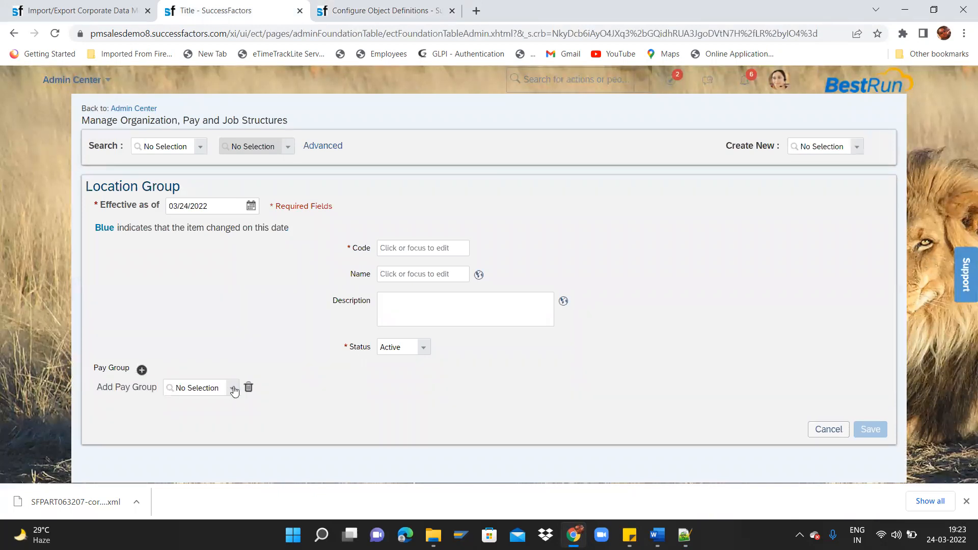
pyautogui.click(233, 389)
pyautogui.click(325, 261)
# Set the location group's effective date to 03/01/2013
pyautogui.click(406, 249)
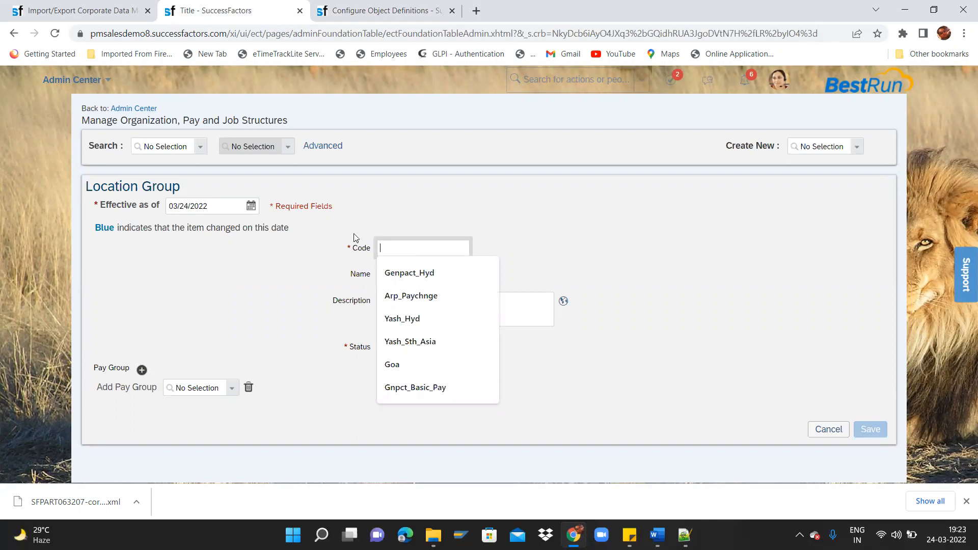
pyautogui.click(251, 205)
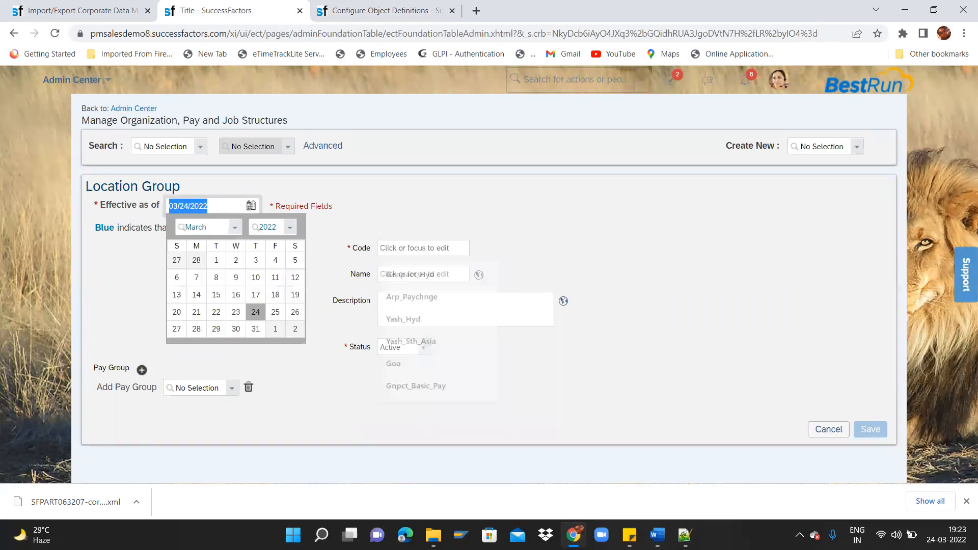
pyautogui.click(235, 228)
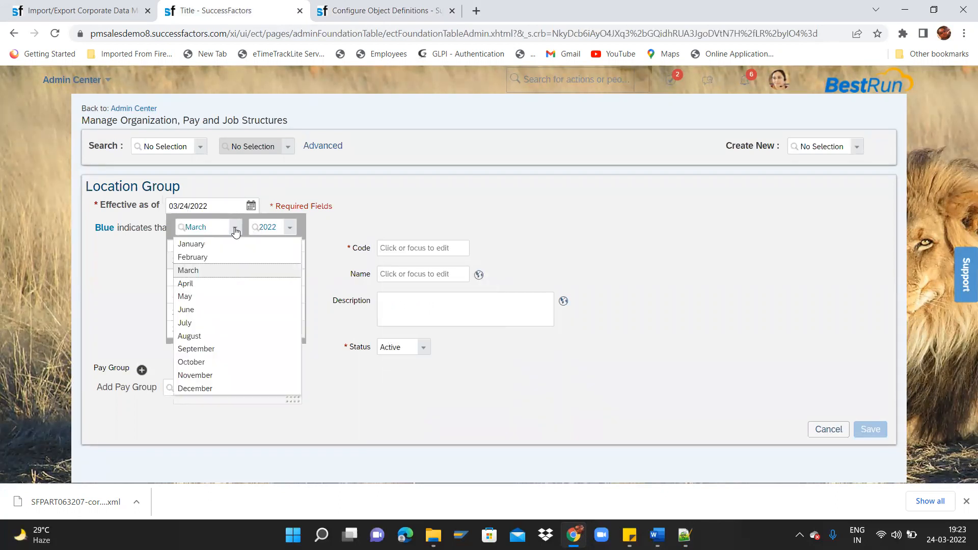
pyautogui.click(206, 271)
pyautogui.click(291, 227)
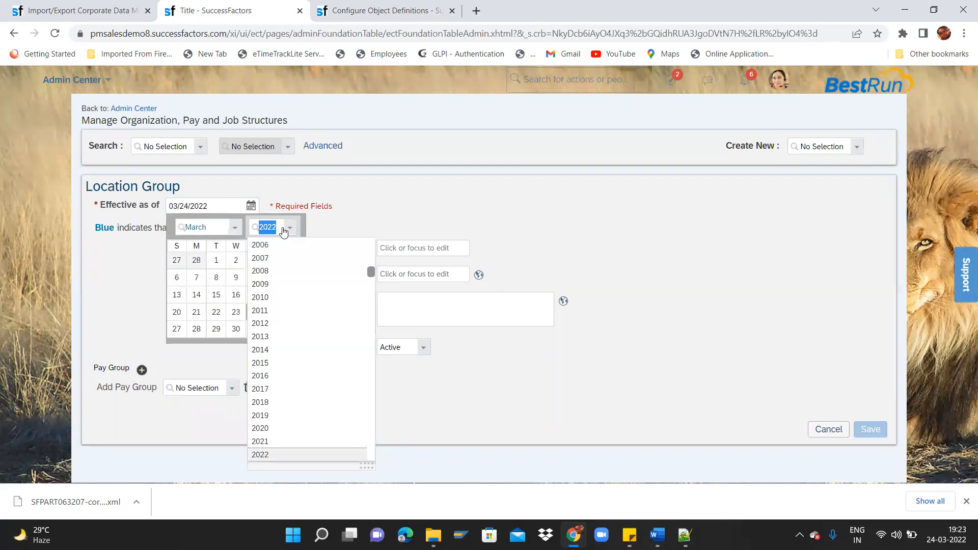
pyautogui.click(273, 336)
pyautogui.click(274, 263)
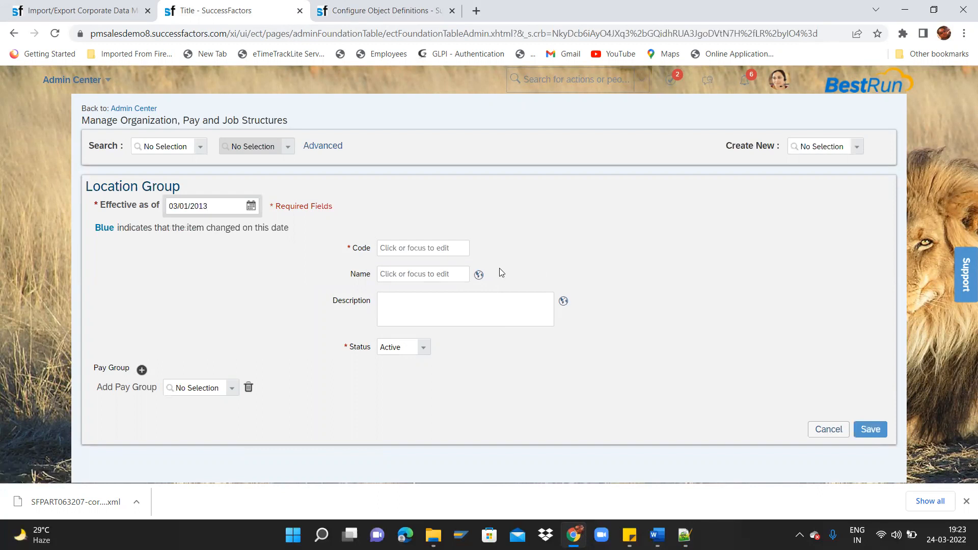
# Set the location group's code to Genpct_IND and begin entering its name with "Genpa"
pyautogui.click(461, 249)
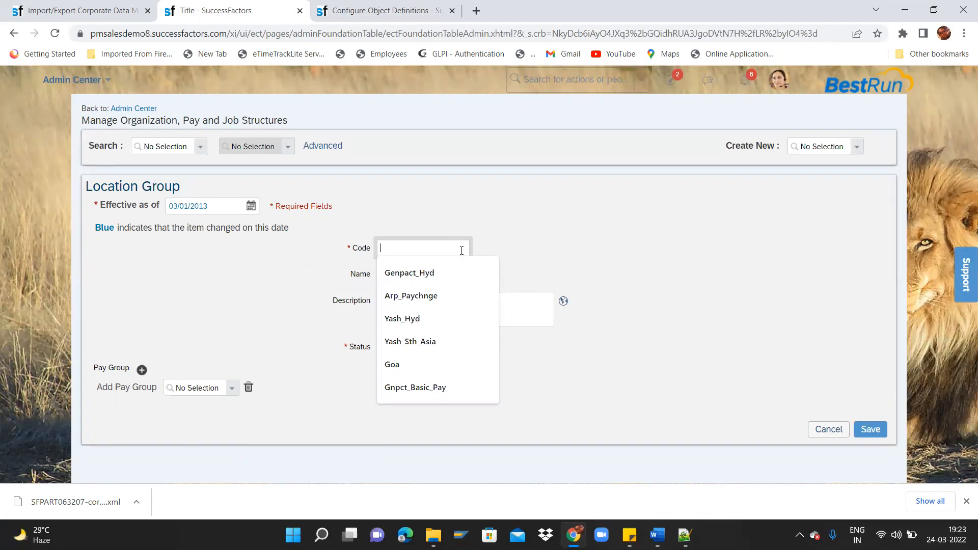
pyautogui.write('G')
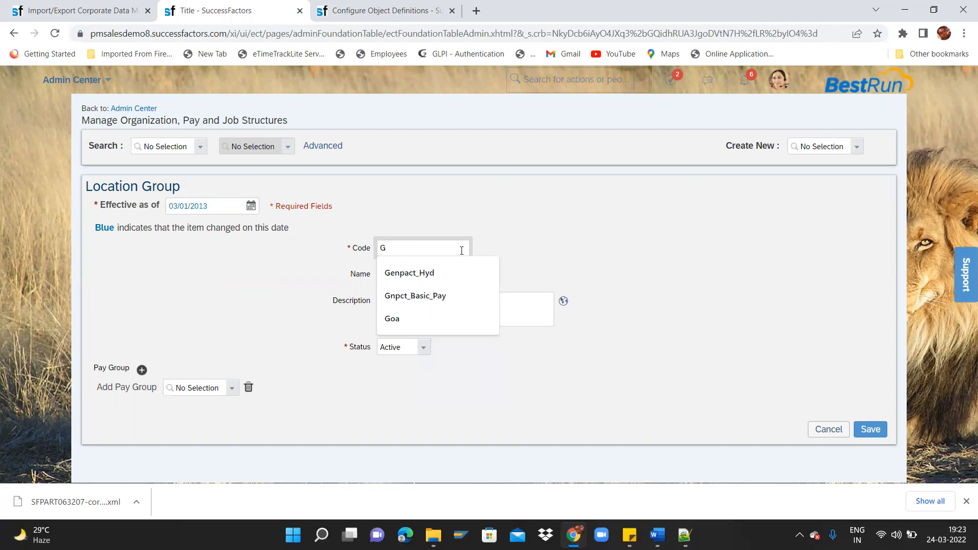
pyautogui.write('enpct_IND')
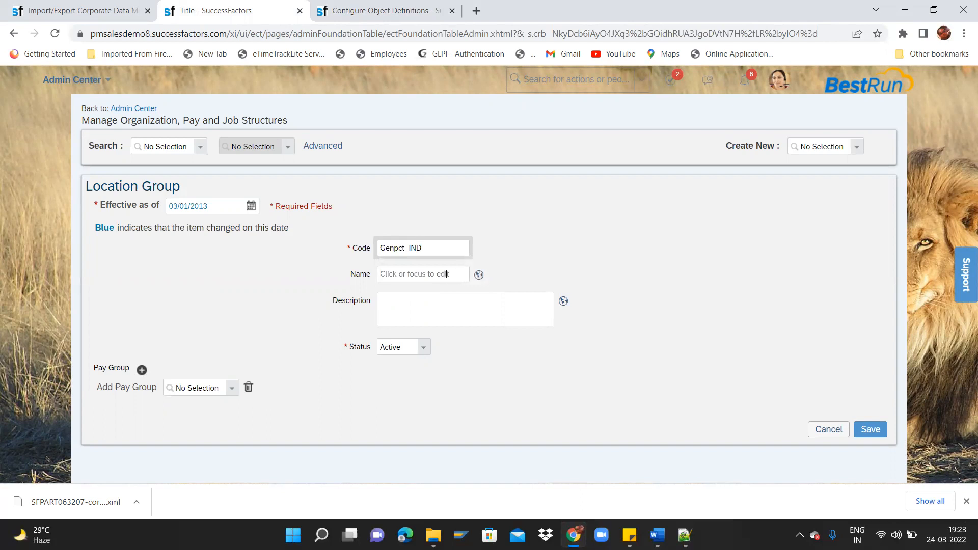
pyautogui.click(446, 274)
pyautogui.click(415, 270)
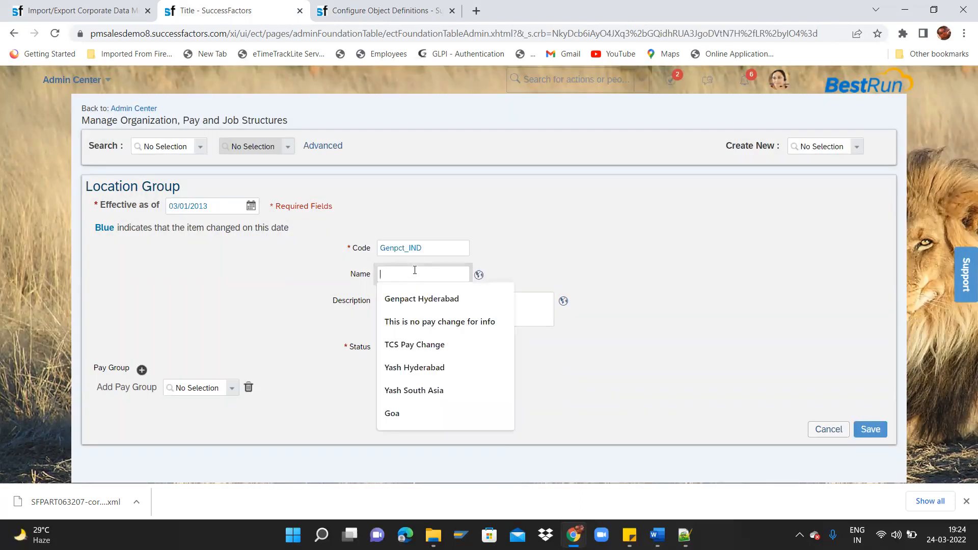
pyautogui.write('Genpa')
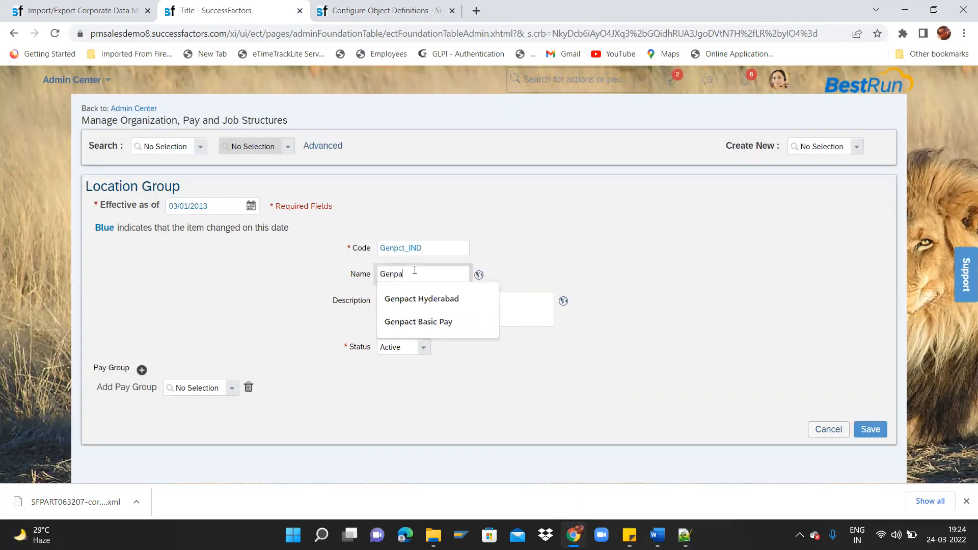
# Name the location group Genpact India and enter the same text as its English Debug and English US translations
pyautogui.write('ct India')
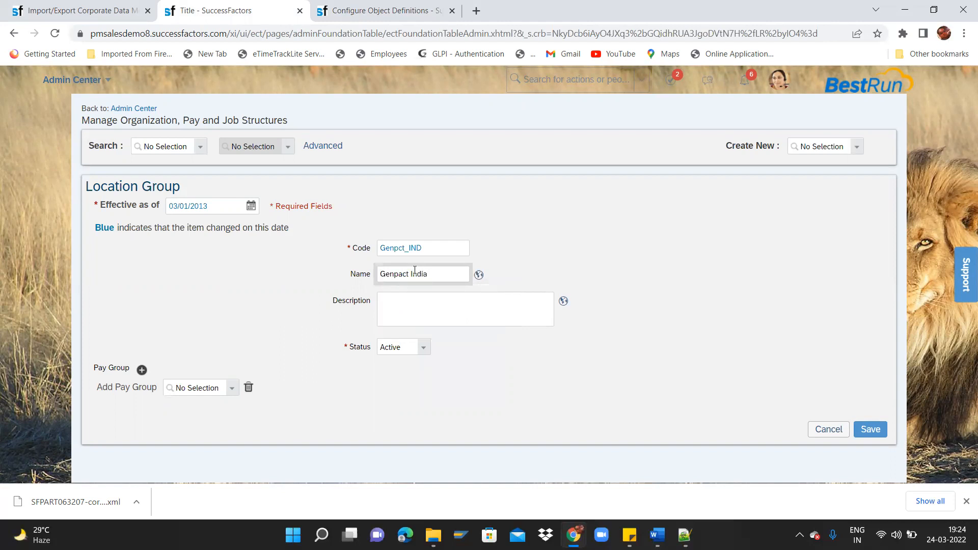
pyautogui.tripleClick(415, 270)
pyautogui.hotkey('ctrl', 'c')
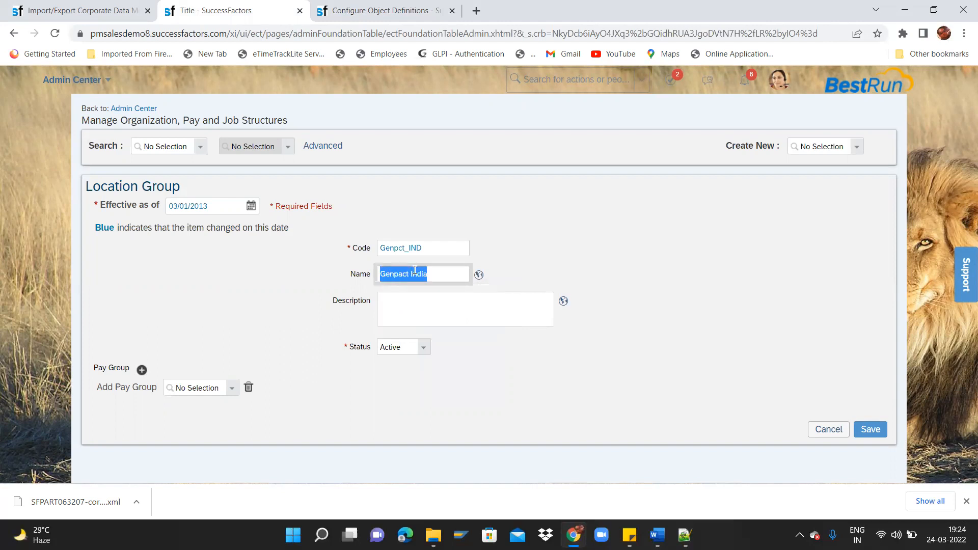
pyautogui.click(478, 275)
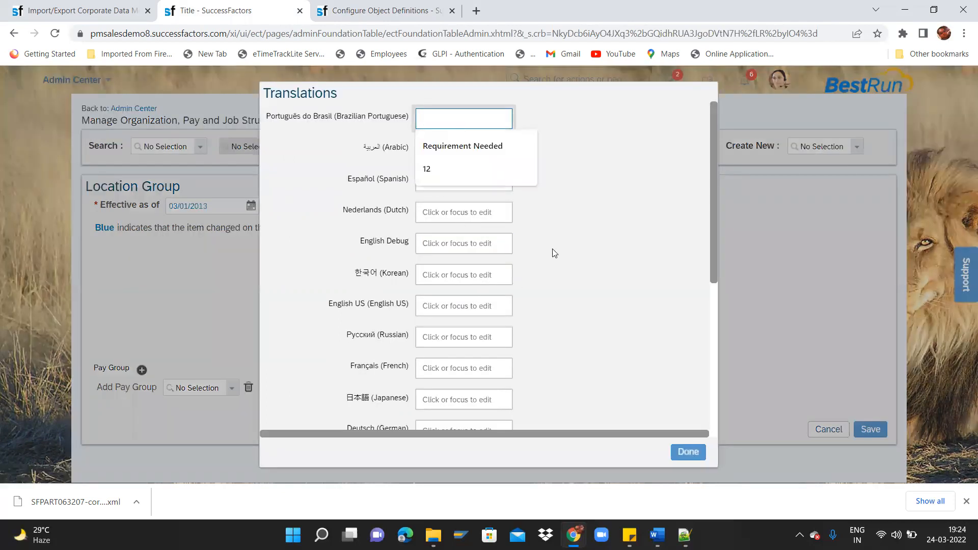
pyautogui.click(485, 253)
pyautogui.click(461, 251)
pyautogui.hotkey('ctrl', 'v')
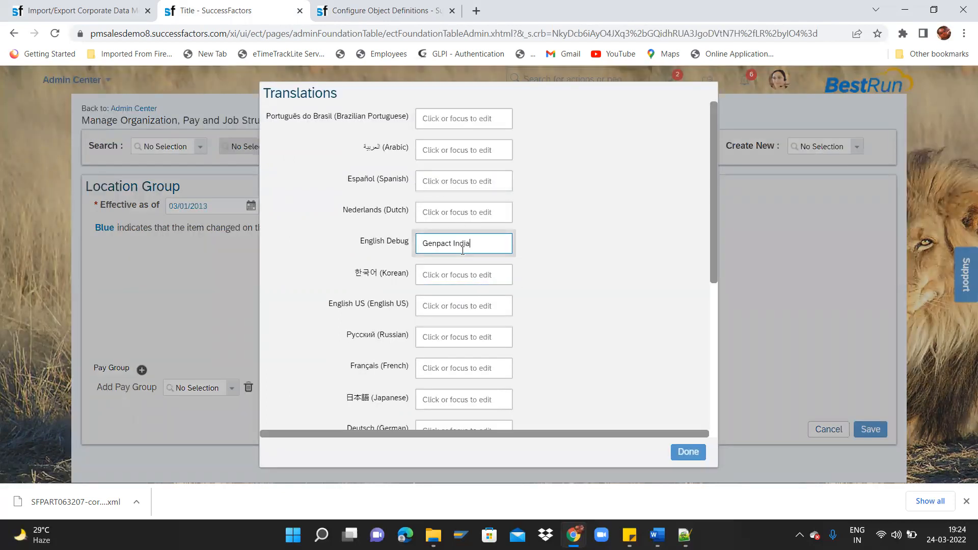
pyautogui.moveTo(716, 280); pyautogui.dragTo(731, 325)
pyautogui.click(468, 209)
pyautogui.hotkey('ctrl', 'v')
pyautogui.click(681, 448)
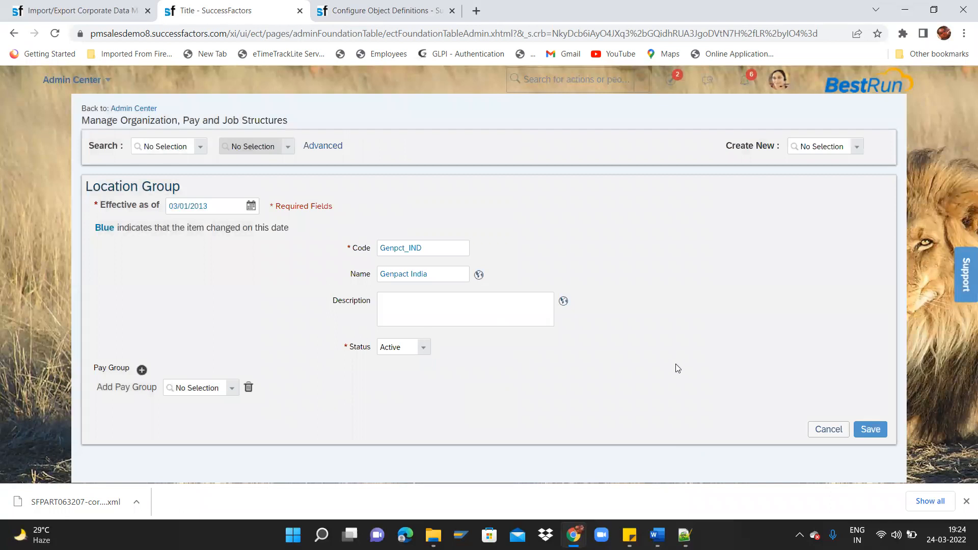
# Add the Genpact Monthly (Gnpct_mnthly) pay group to the location group
pyautogui.click(232, 389)
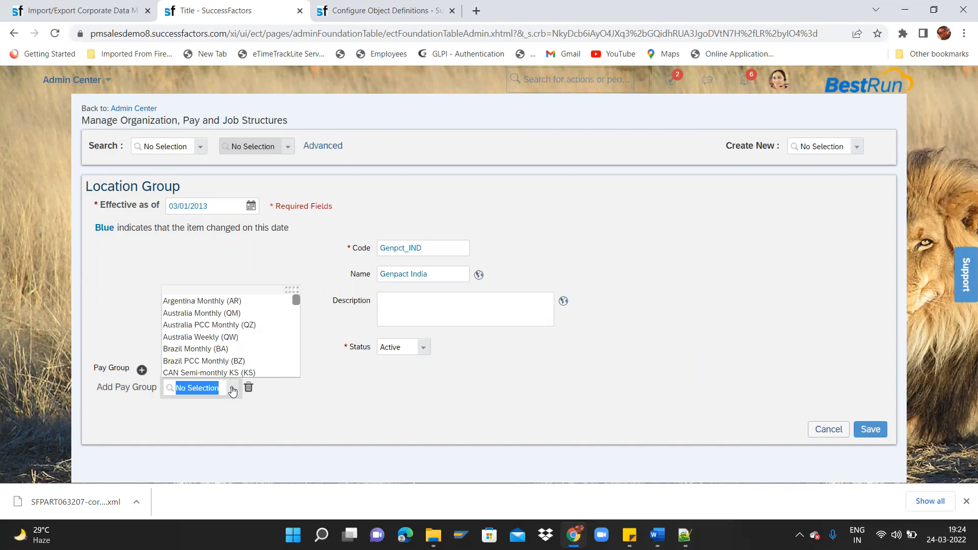
pyautogui.write('gen')
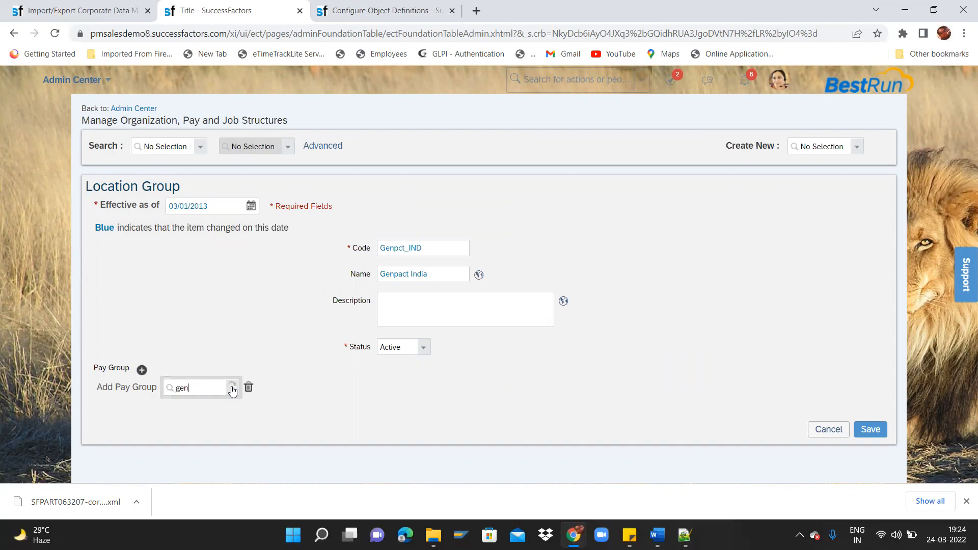
pyautogui.write('pa')
pyautogui.click(227, 407)
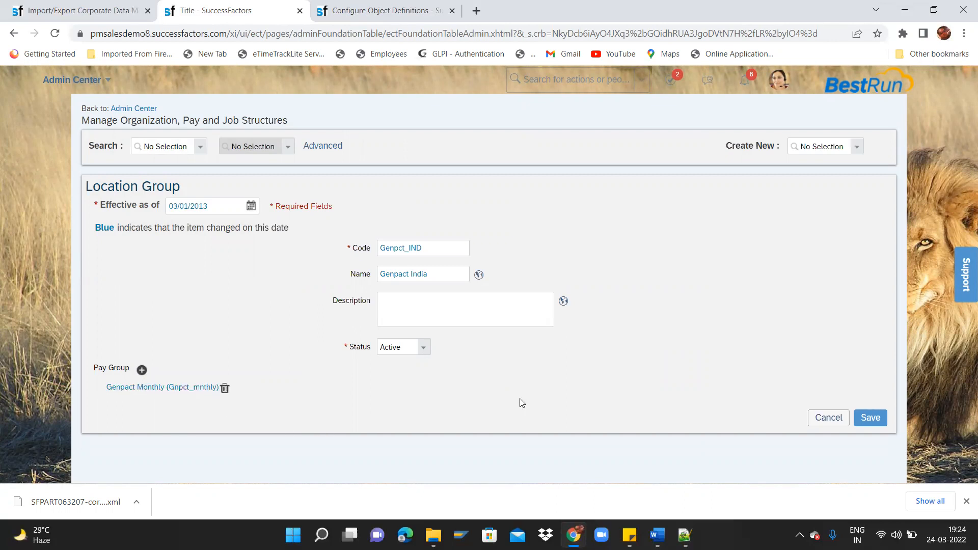
# Change the location group's code to ITC_IND and its name to ITC India, and copy the new name
pyautogui.moveTo(441, 248); pyautogui.dragTo(336, 245)
pyautogui.write('ITC')
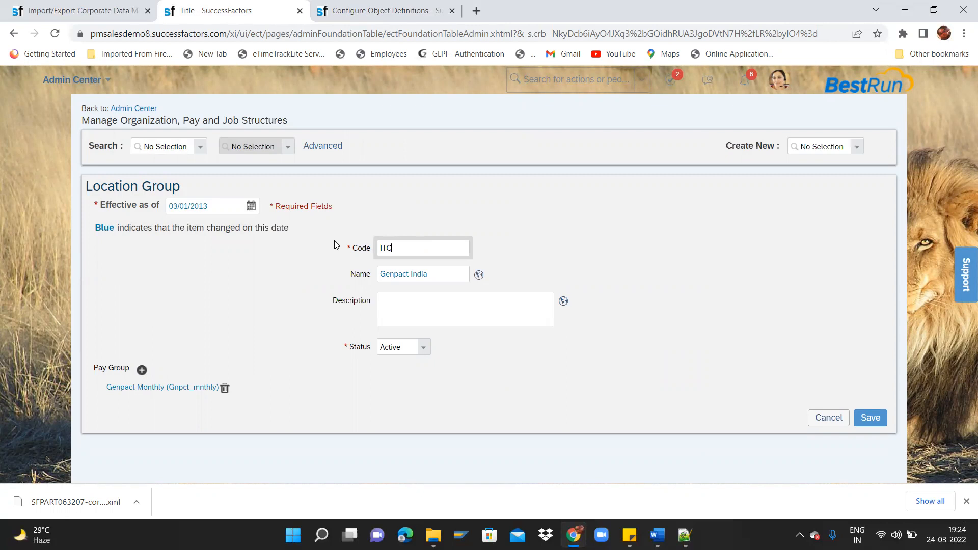
pyautogui.write('_IND')
pyautogui.press('Tab')
pyautogui.write('ITC')
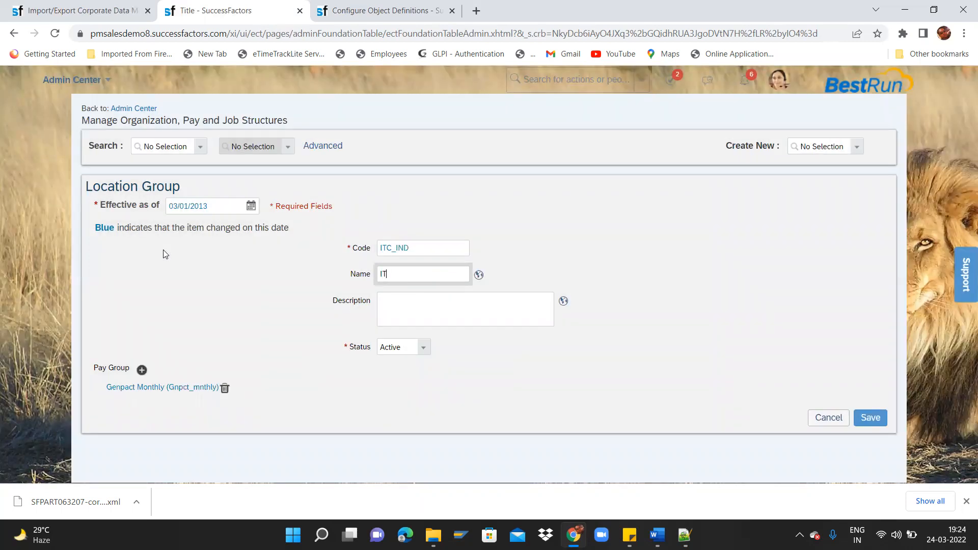
pyautogui.write(' India')
pyautogui.hotkey('ctrl', 'shift', 'Left')
pyautogui.hotkey('ctrl', 'shift', 'Left')
pyautogui.hotkey('ctrl', 'c')
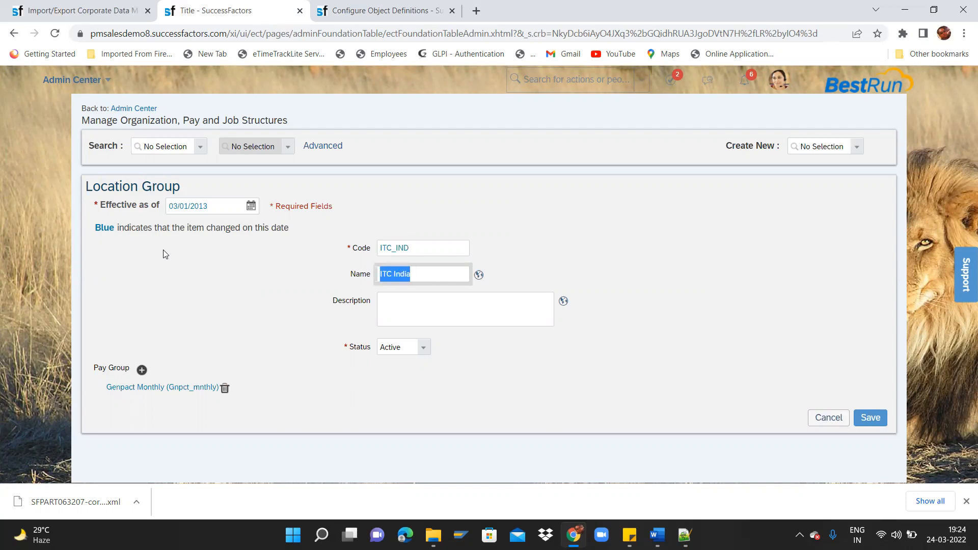
# Replace the name's English Debug and English US translations with ITC India
pyautogui.click(477, 274)
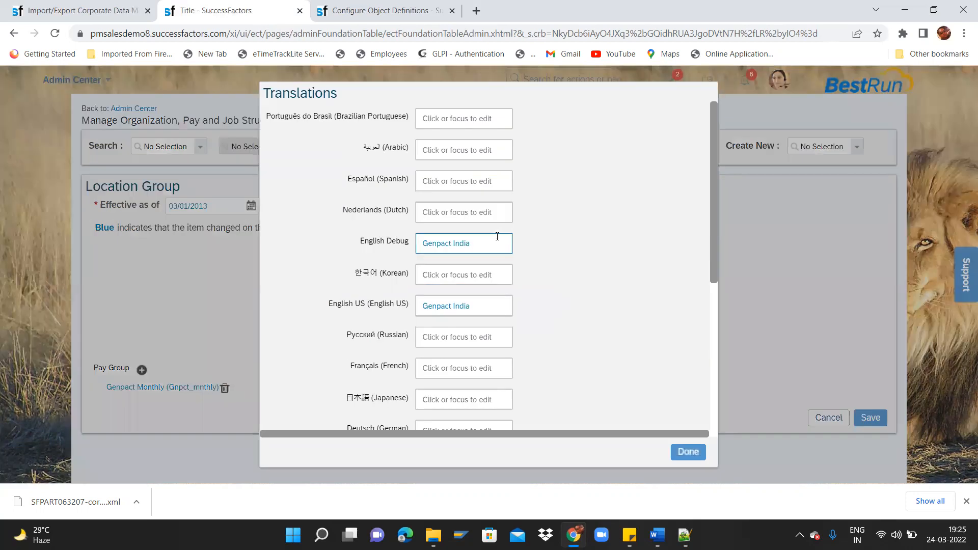
pyautogui.moveTo(497, 238); pyautogui.dragTo(360, 226)
pyautogui.hotkey('ctrl', 'v')
pyautogui.moveTo(495, 307); pyautogui.dragTo(342, 284)
pyautogui.hotkey('ctrl', 'v')
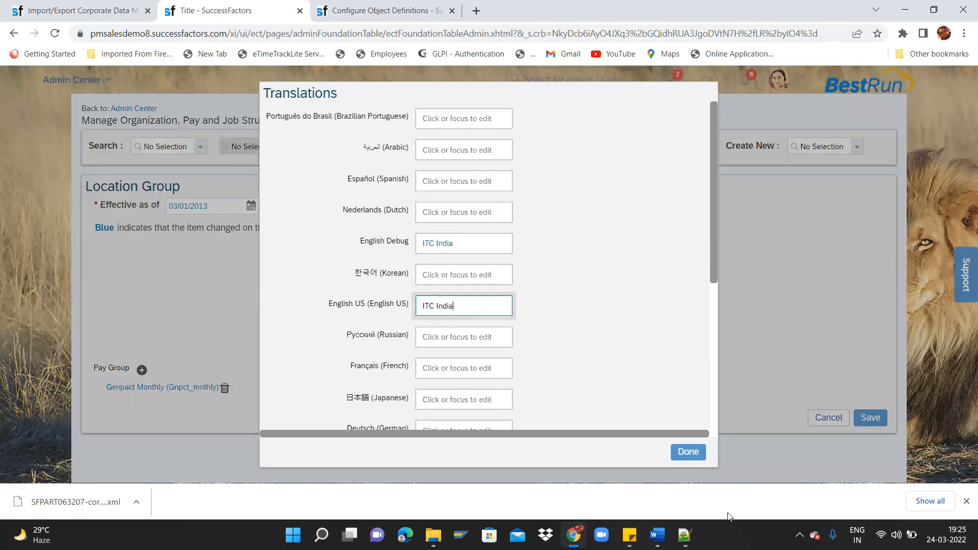
pyautogui.click(685, 452)
# Replace the Genpact Monthly pay group with ITC Pay Group (ITC_PayGrp) and save the location group
pyautogui.click(224, 388)
pyautogui.click(142, 370)
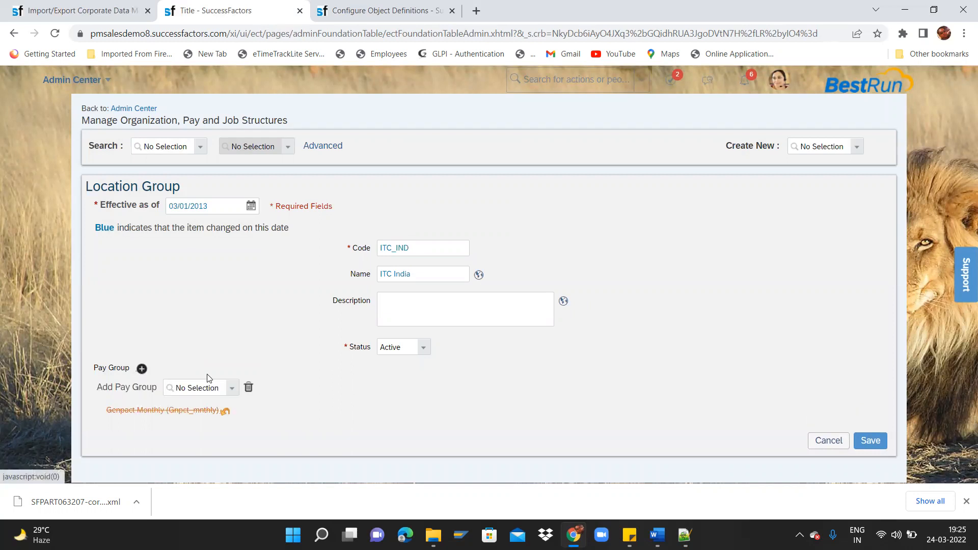
pyautogui.click(235, 391)
pyautogui.write('ITC')
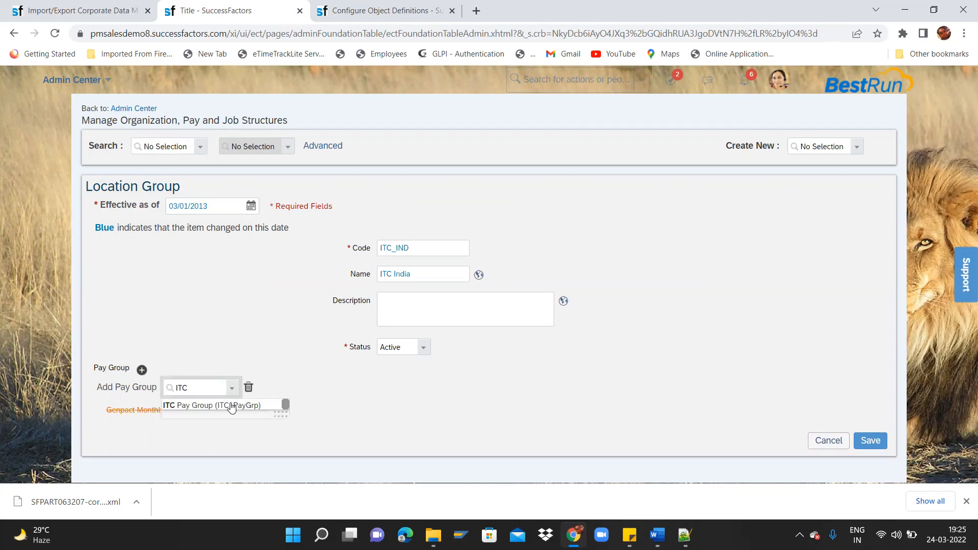
pyautogui.click(232, 406)
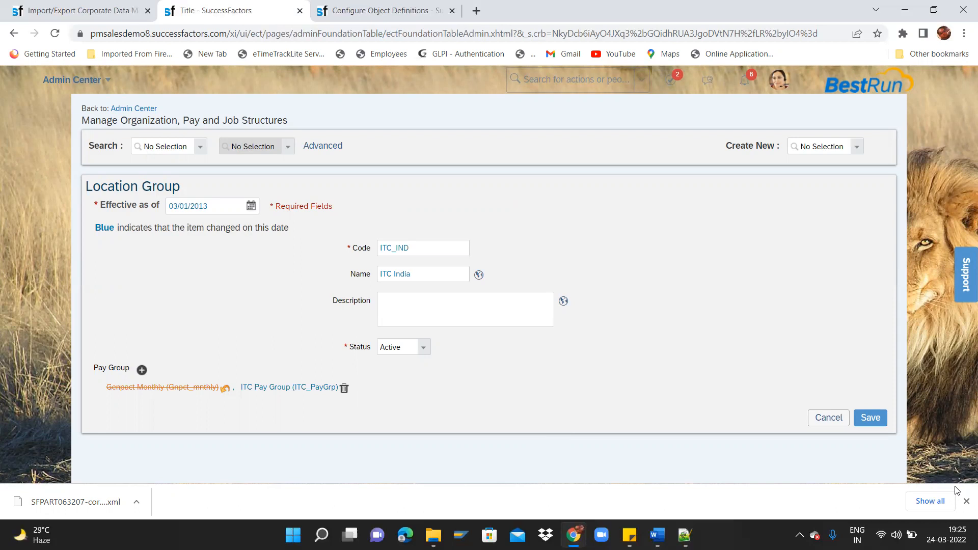
pyautogui.click(877, 418)
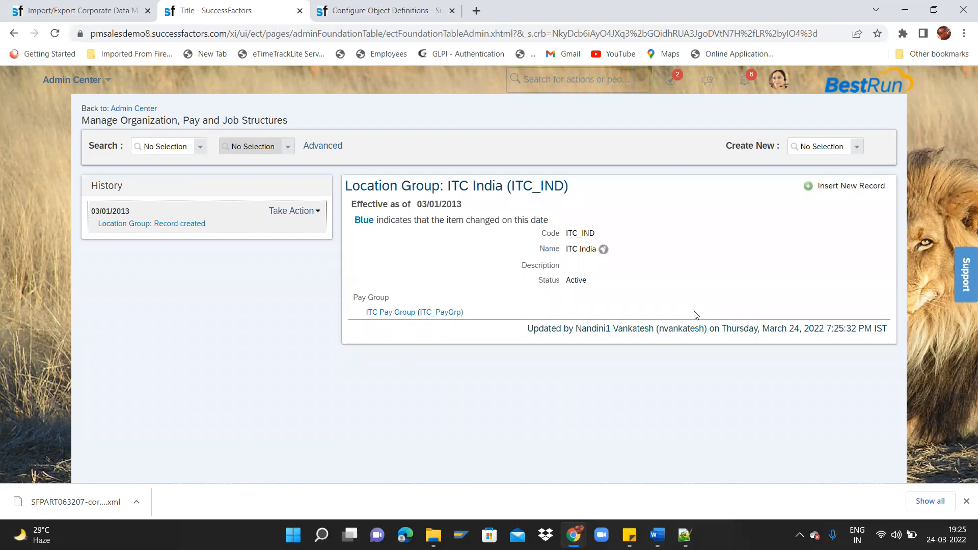
pyautogui.moveTo(448, 200); pyautogui.dragTo(517, 268)
pyautogui.click(521, 270)
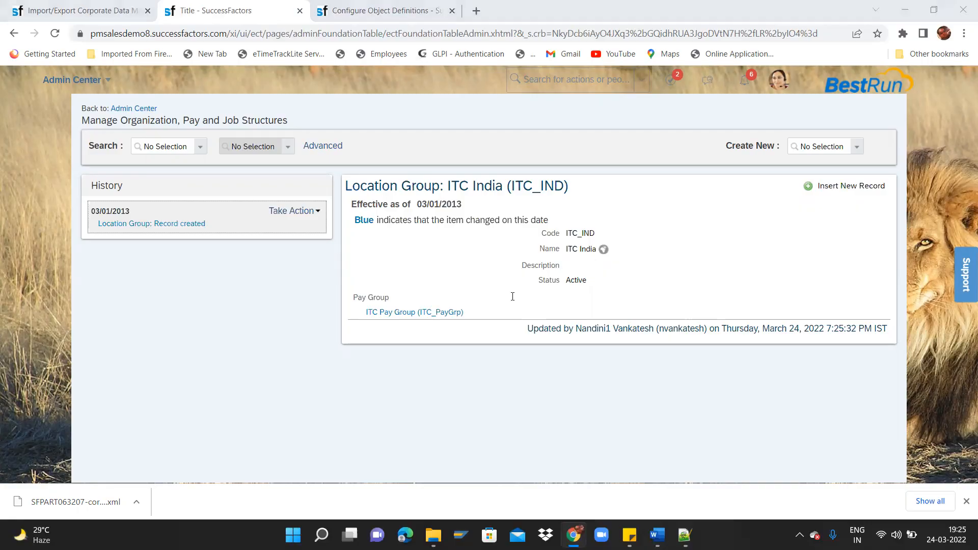
# Switch to the corporate data model in Notepad++ and examine the locationGroup's PayGroup association and expanded search criteria
pyautogui.hotkey('alt', 'Tab')
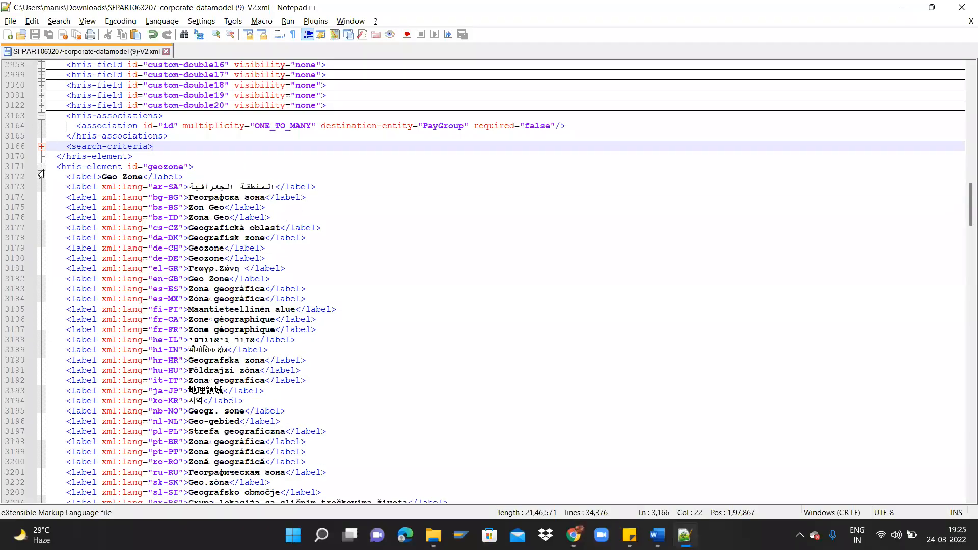
pyautogui.click(41, 146)
pyautogui.moveTo(71, 115); pyautogui.dragTo(446, 146)
pyautogui.click(240, 145)
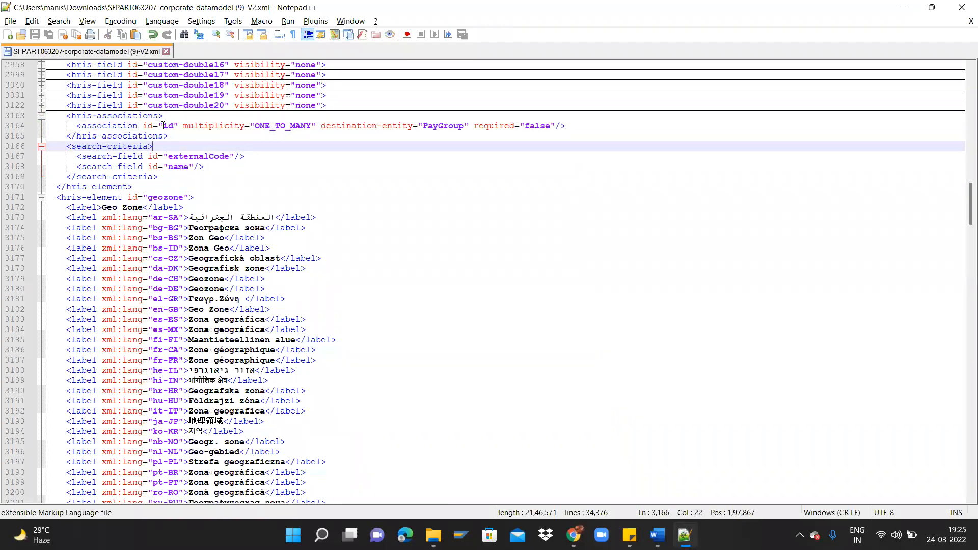
pyautogui.moveTo(179, 128); pyautogui.dragTo(568, 130)
pyautogui.click(384, 120)
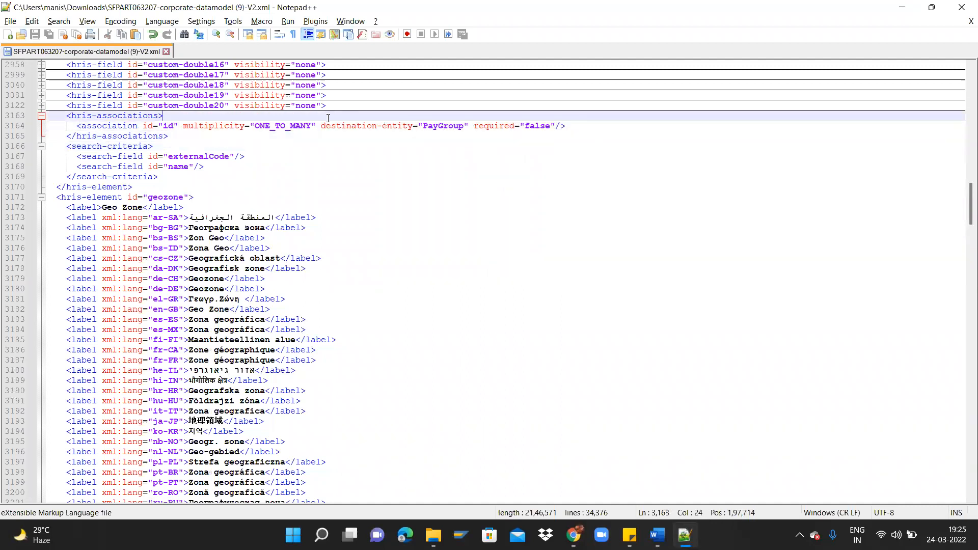
pyautogui.moveTo(309, 127); pyautogui.dragTo(254, 127)
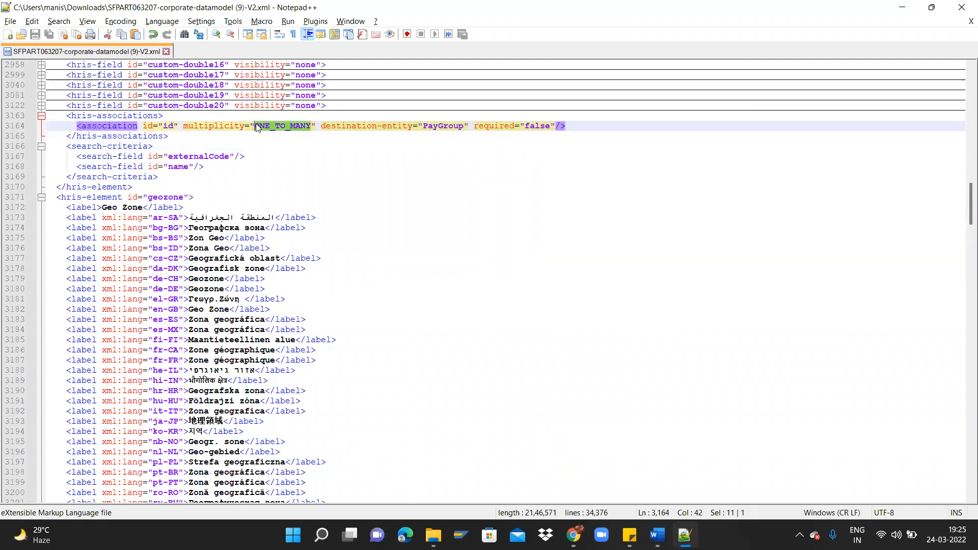
pyautogui.moveTo(423, 126); pyautogui.dragTo(459, 129)
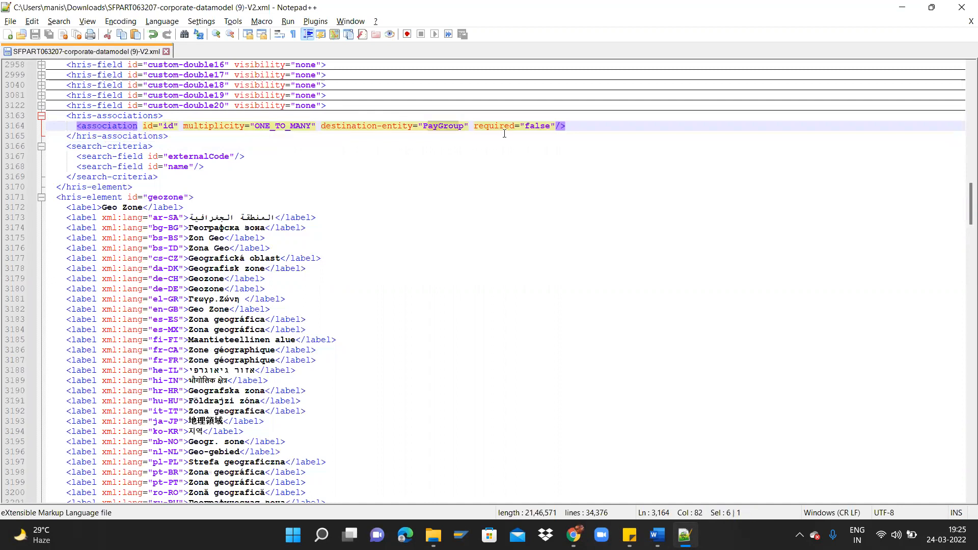
pyautogui.click(262, 180)
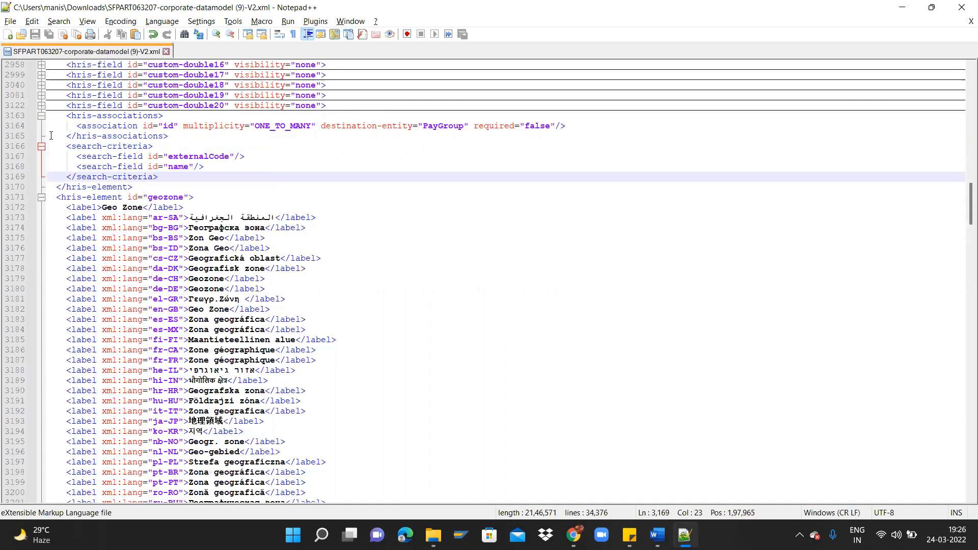
# Fold the whole XML file and expand only the corporate-data-model element to list its hris-elements
pyautogui.moveTo(965, 196); pyautogui.dragTo(960, 8)
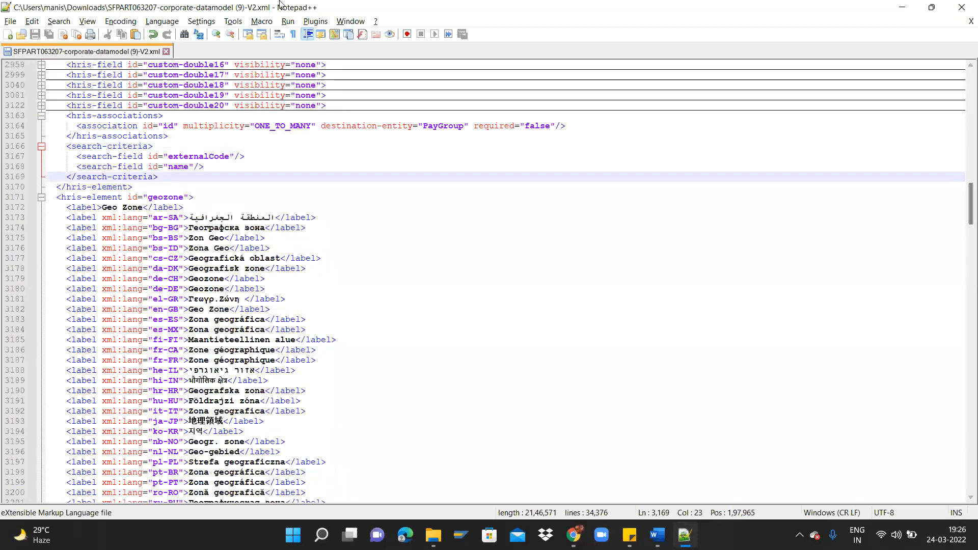
pyautogui.click(95, 21)
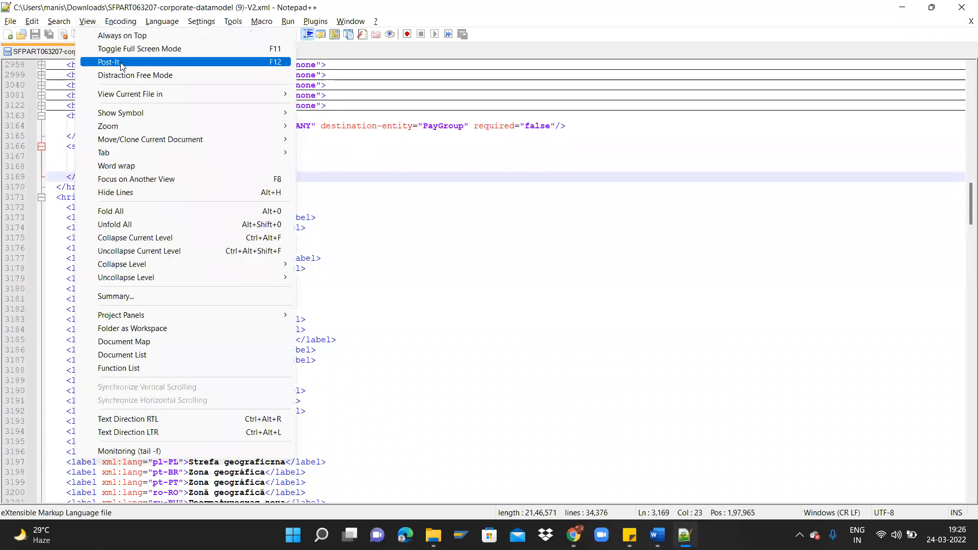
pyautogui.click(129, 211)
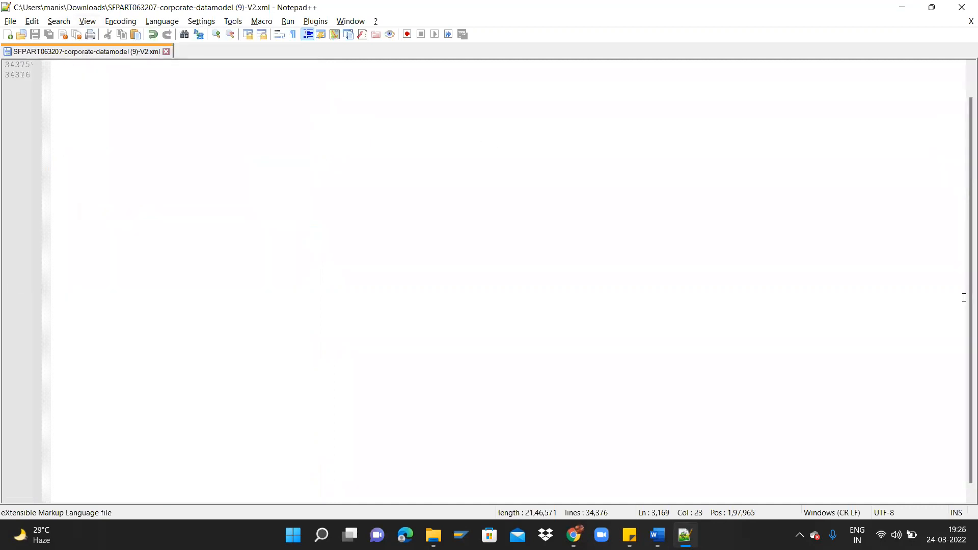
pyautogui.scroll(1, 965, 158)
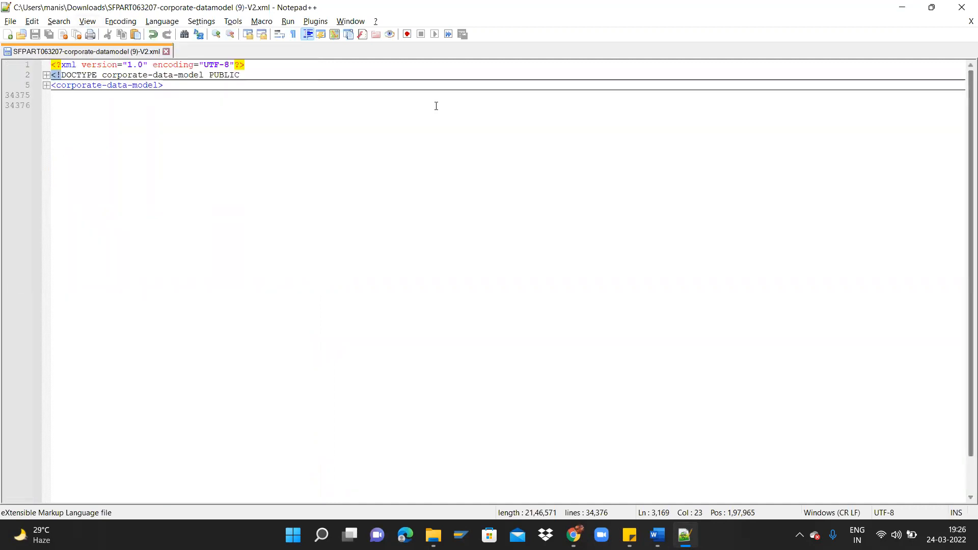
pyautogui.click(45, 86)
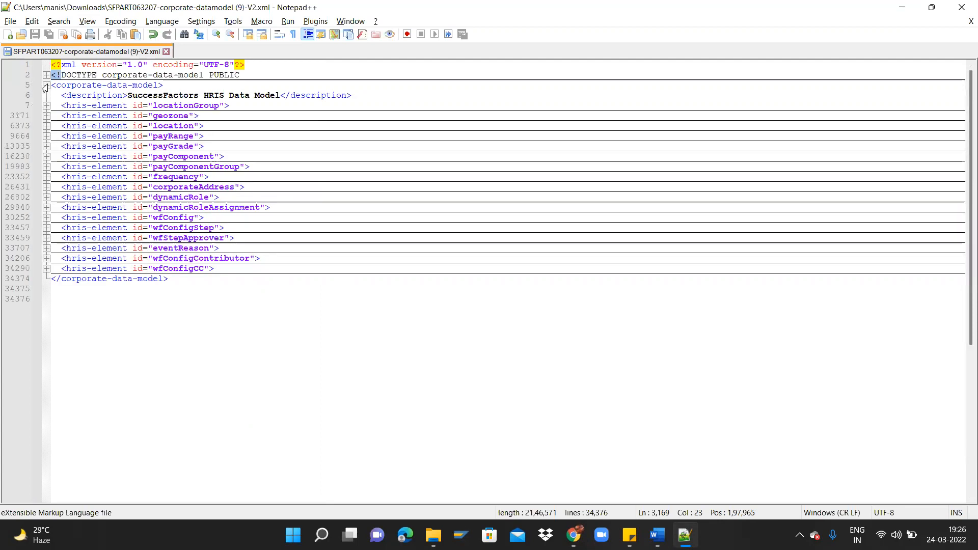
# Expand the payComponent hris-element and examine its standard and custom-string field definitions
pyautogui.click(46, 157)
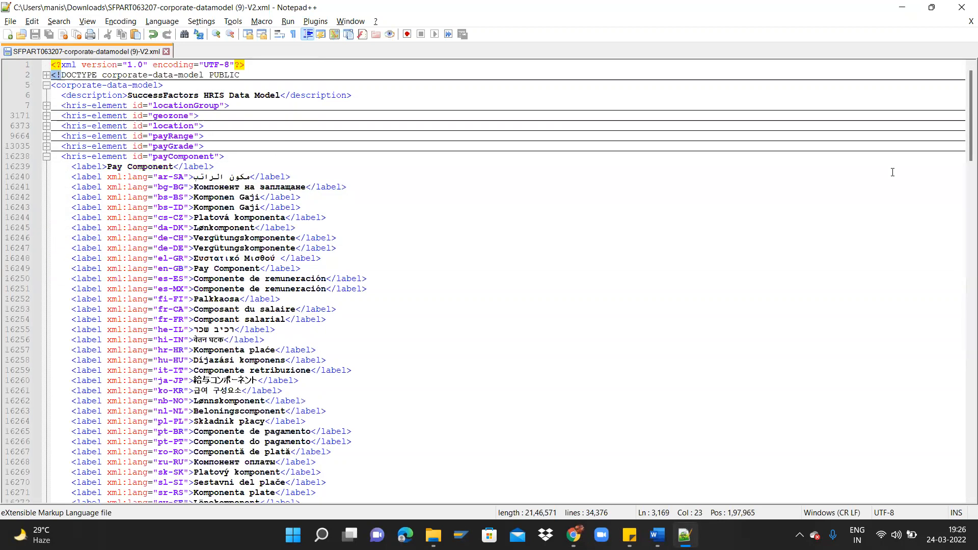
pyautogui.moveTo(969, 152); pyautogui.dragTo(964, 240)
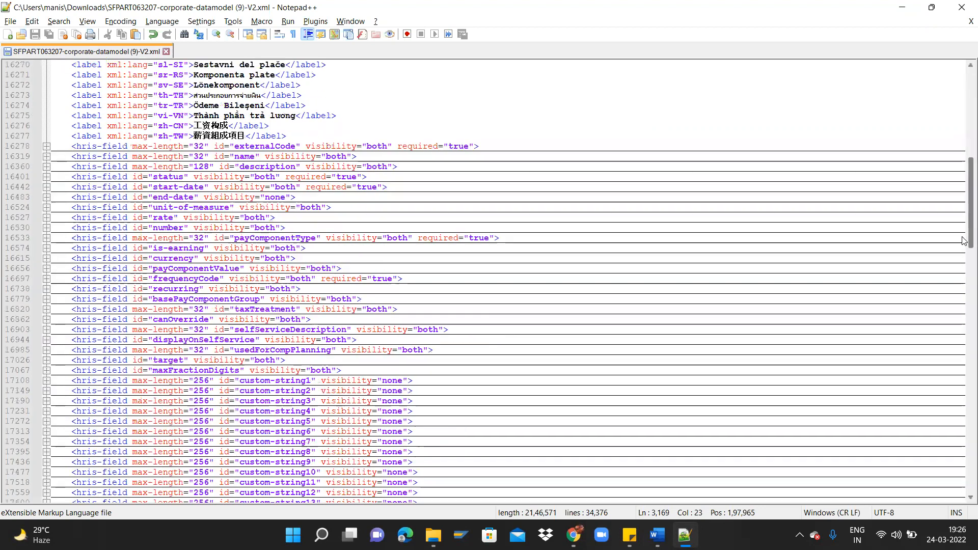
pyautogui.moveTo(255, 166); pyautogui.dragTo(251, 166)
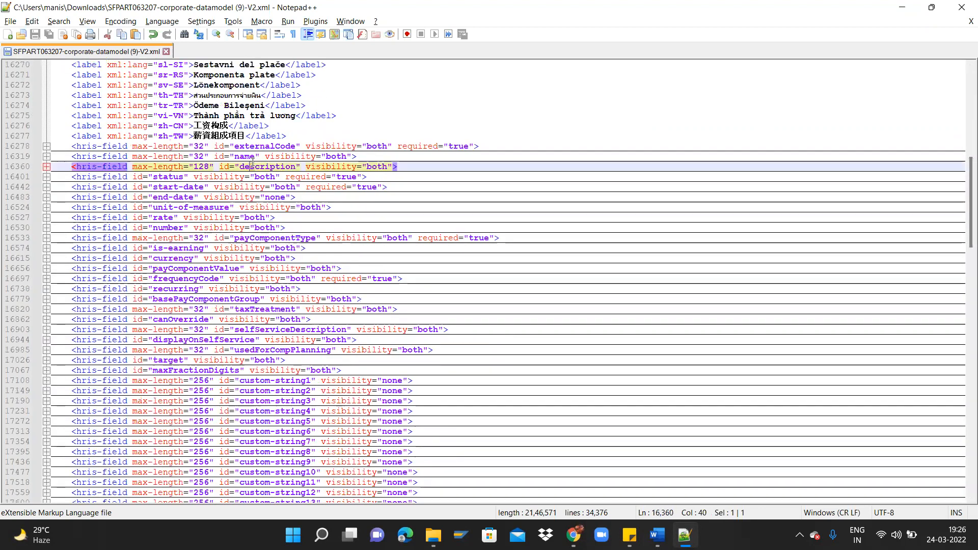
pyautogui.click(273, 183)
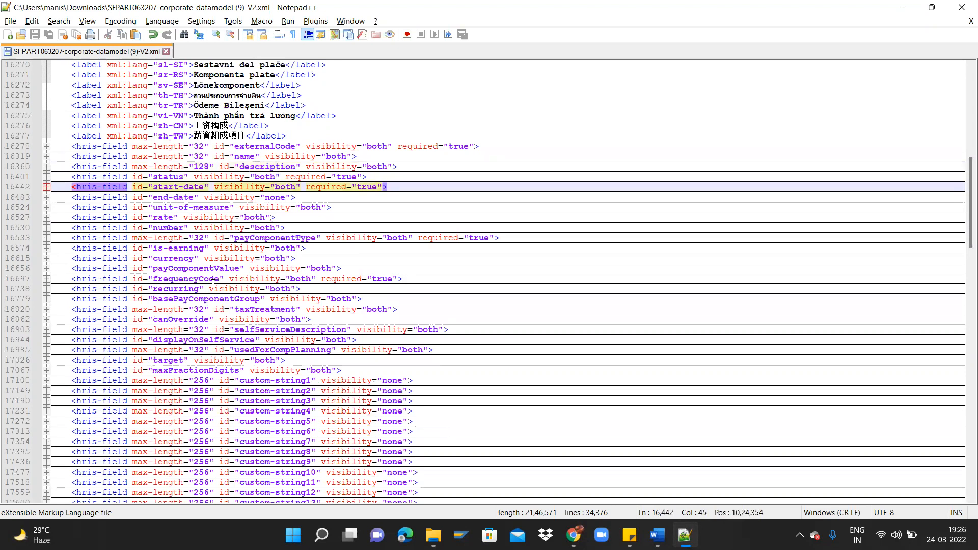
pyautogui.click(219, 311)
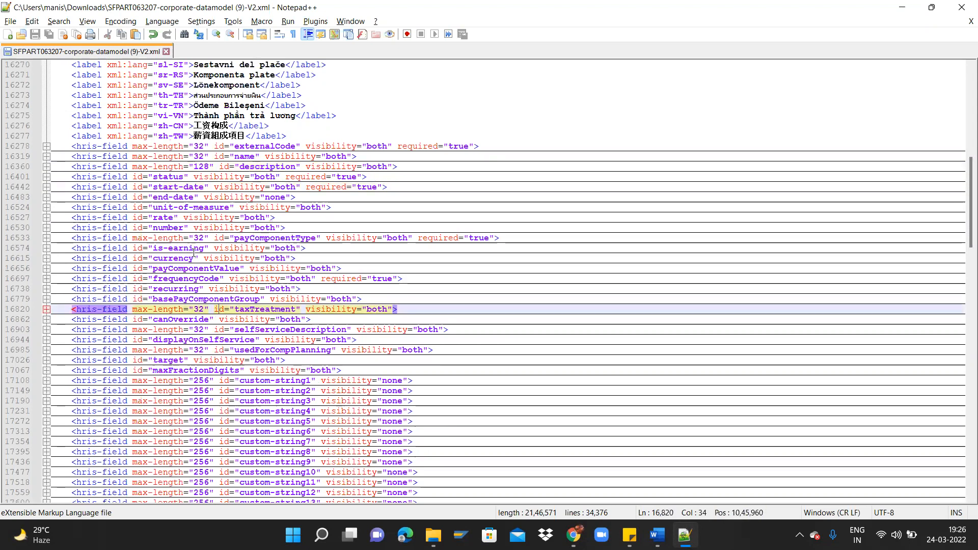
pyautogui.click(265, 400)
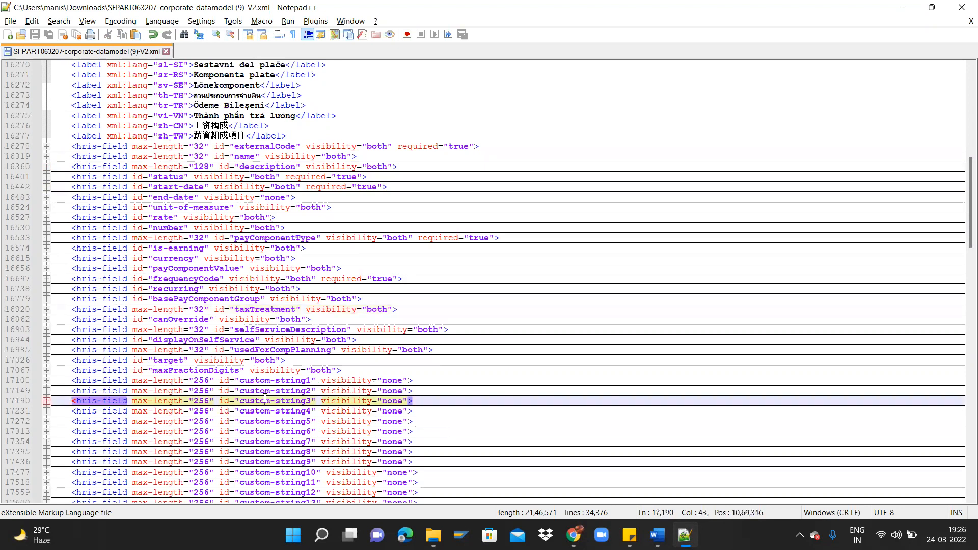
# Examine the visibility setting of the payComponent element's custom-string fields
pyautogui.click(387, 380)
pyautogui.moveTo(387, 381); pyautogui.dragTo(403, 381)
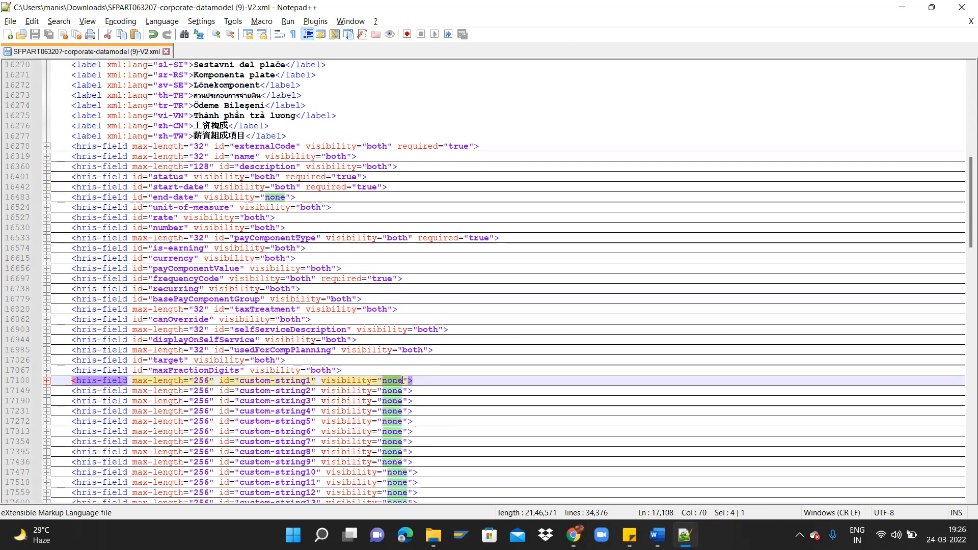
pyautogui.click(389, 408)
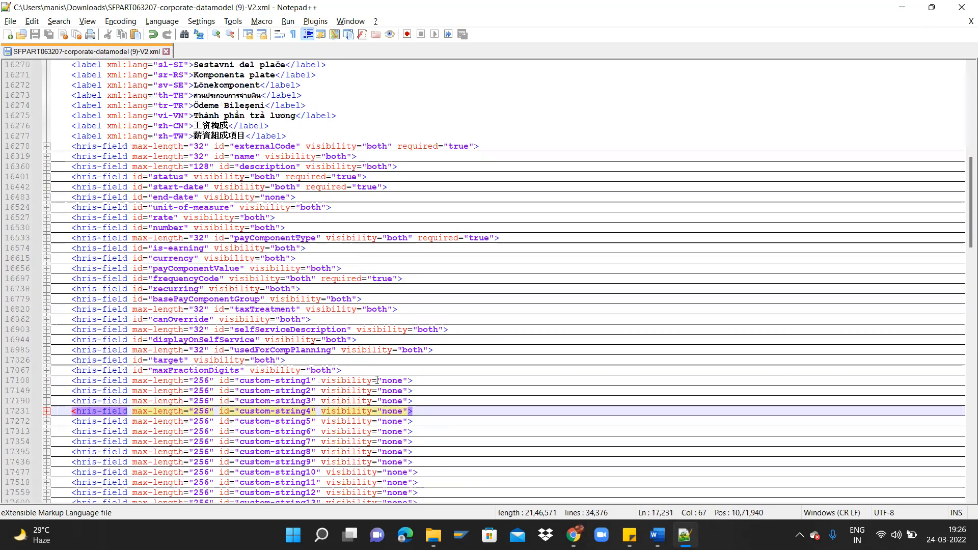
# Switch to SuccessFactors in Chrome and start creating a new Pay Component in Manage Organization, Pay and Job Structures
pyautogui.hotkey('alt', 'Tab')
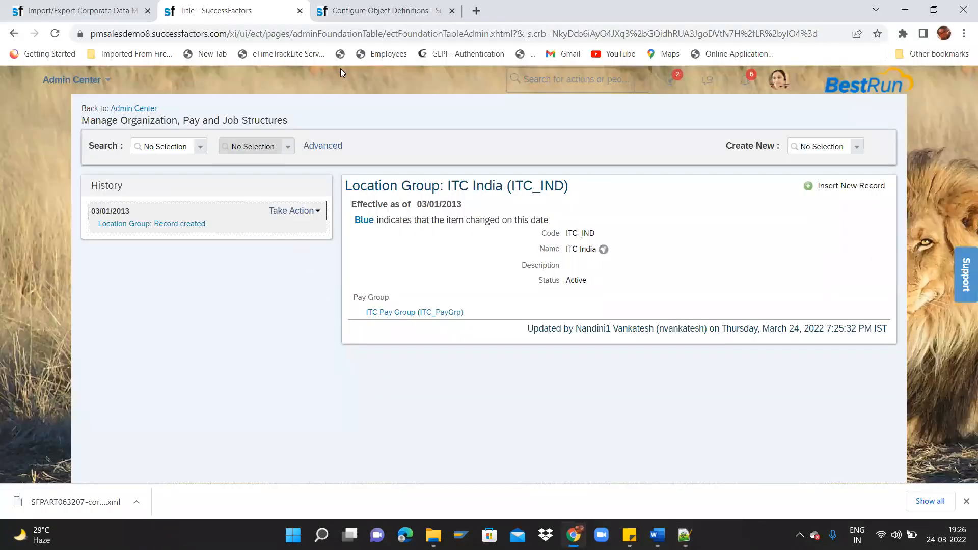
pyautogui.click(857, 147)
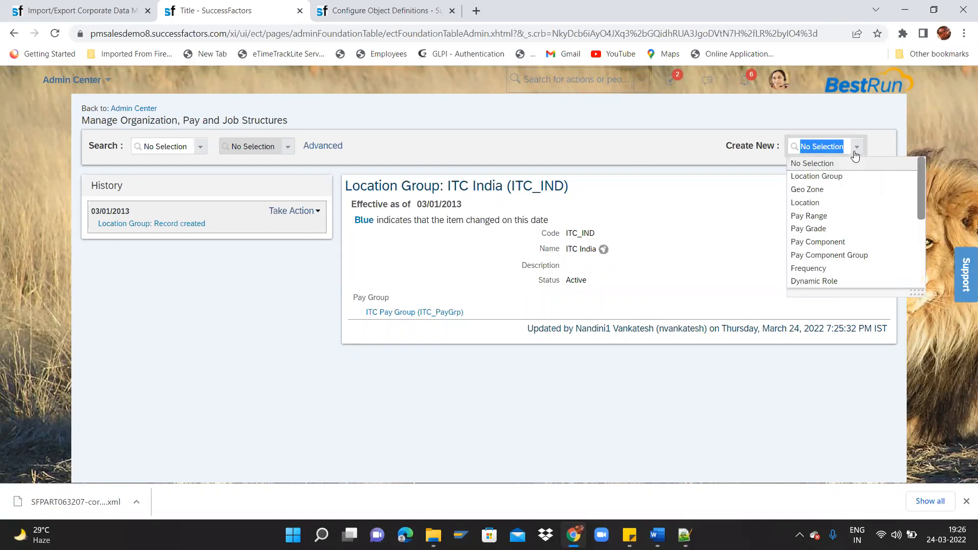
pyautogui.click(833, 243)
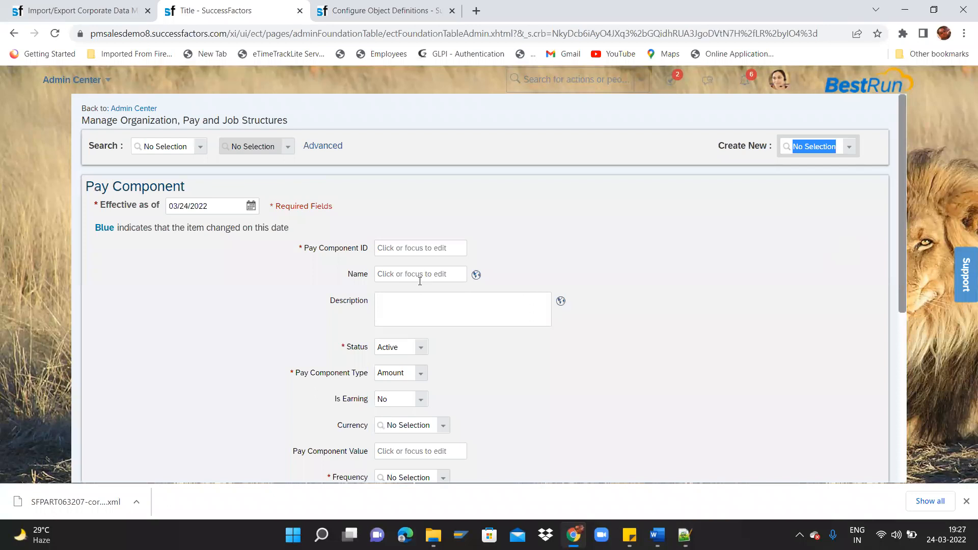
pyautogui.click(410, 248)
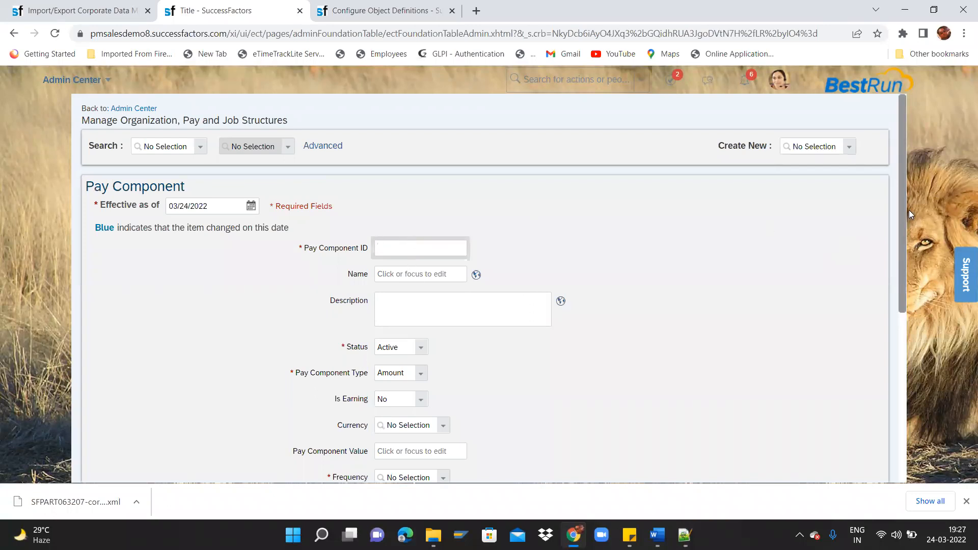
pyautogui.moveTo(905, 221); pyautogui.dragTo(902, 248)
pyautogui.click(724, 278)
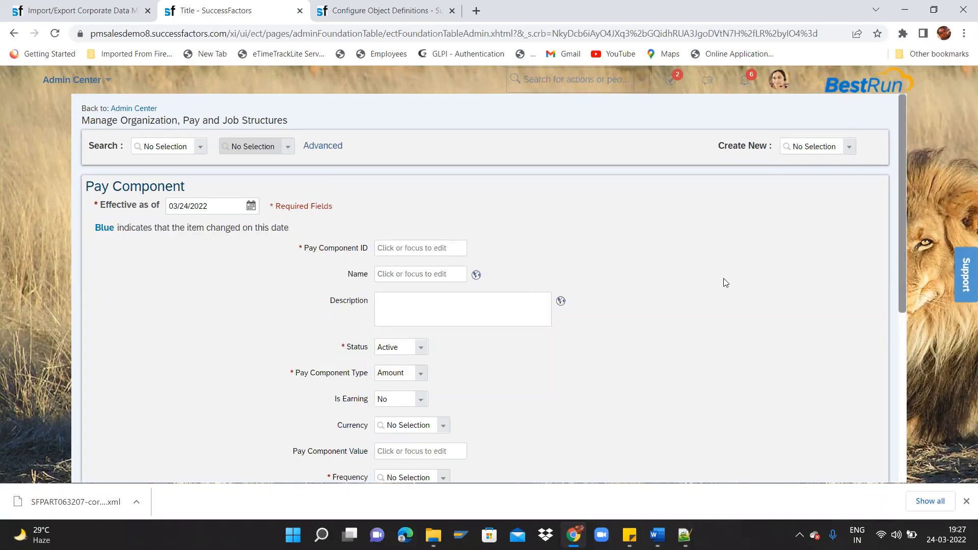
pyautogui.scroll(-1, 904, 296)
# Enter ITC_Basic_Pay as the Pay Component ID and ITC Basic Pay as the name
pyautogui.click(410, 209)
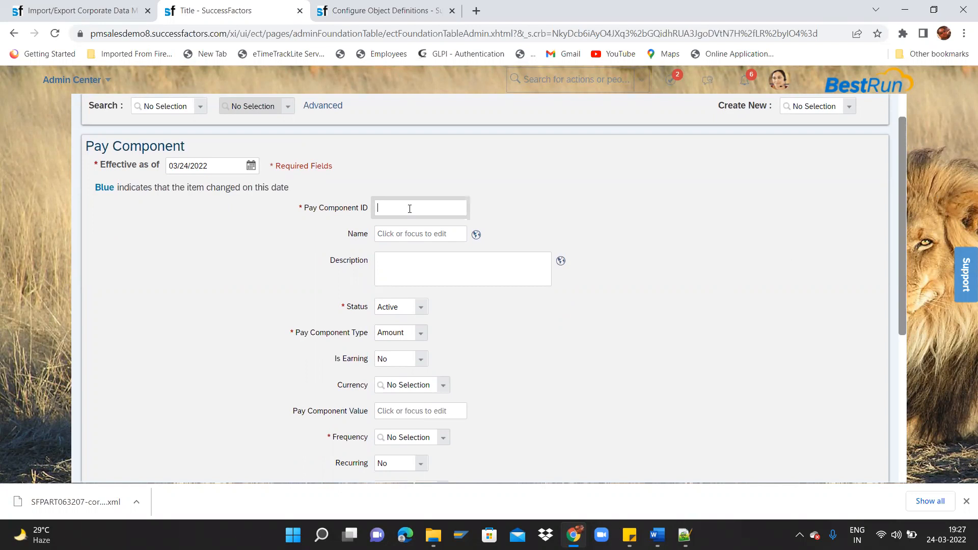
pyautogui.write('TC_Basic')
pyautogui.write('Pay')
pyautogui.click(407, 231)
pyautogui.write('ITC Basic Pay')
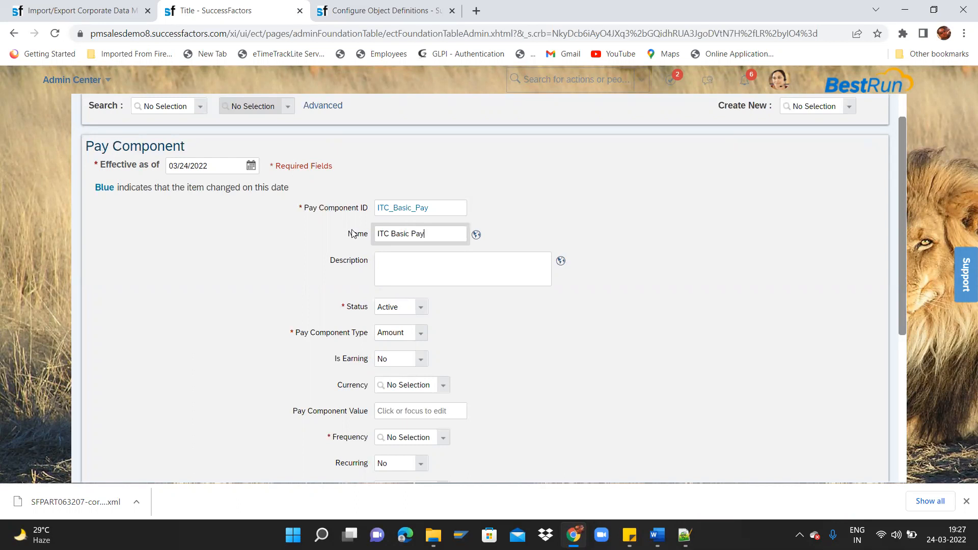
# Copy the name ITC Basic Pay into the English Debug and English US name translations and confirm them
pyautogui.hotkey('ctrl', 'a')
pyautogui.hotkey('ctrl', 'c')
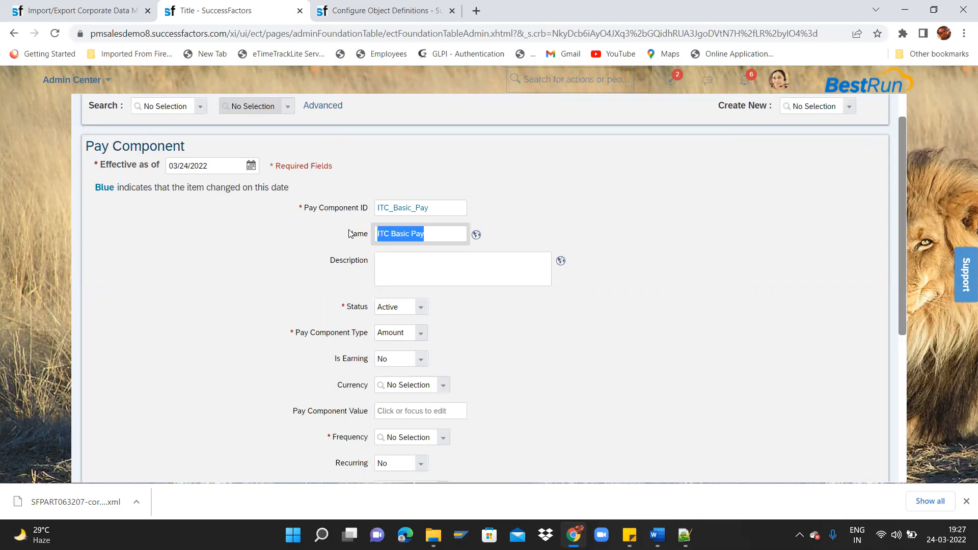
pyautogui.click(476, 235)
pyautogui.click(463, 119)
pyautogui.click(446, 243)
pyautogui.hotkey('ctrl', 'v')
pyautogui.click(450, 307)
pyautogui.hotkey('ctrl', 'v')
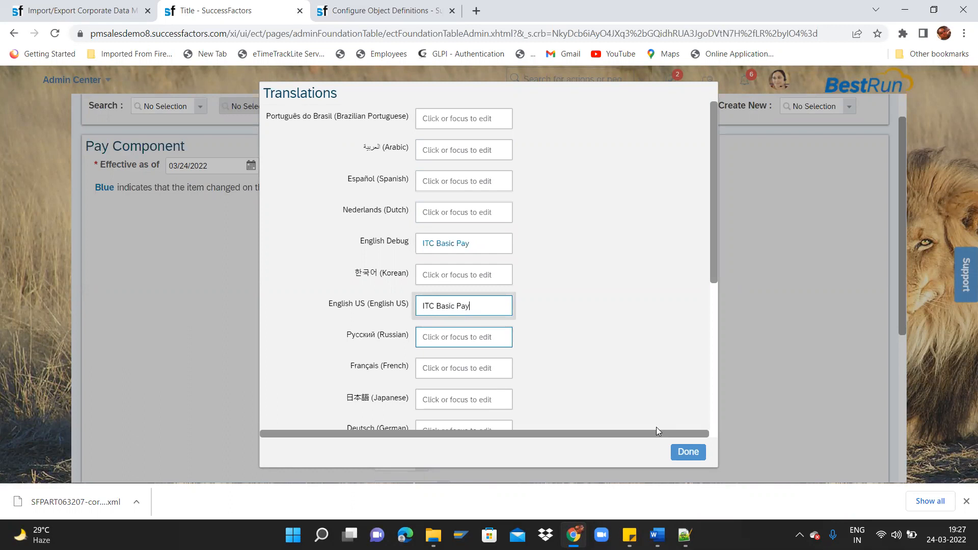
pyautogui.click(688, 452)
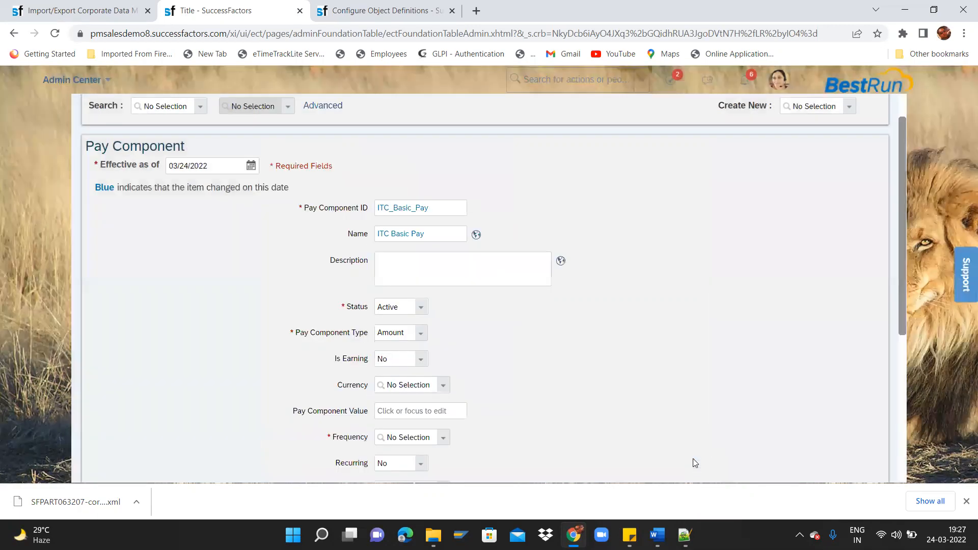
# Keep Amount as the Pay Component Type and set Is Earning to Yes
pyautogui.click(420, 335)
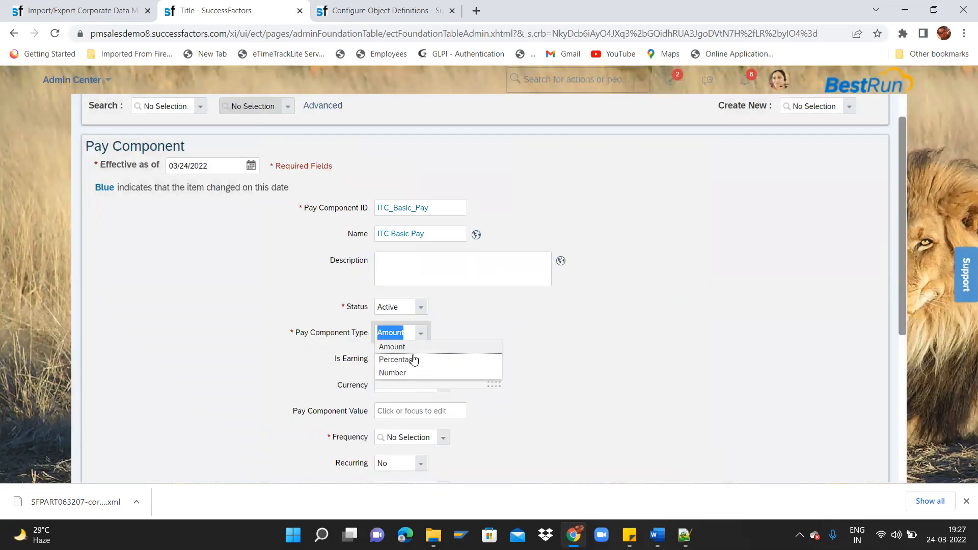
pyautogui.click(402, 350)
pyautogui.click(422, 336)
pyautogui.click(466, 330)
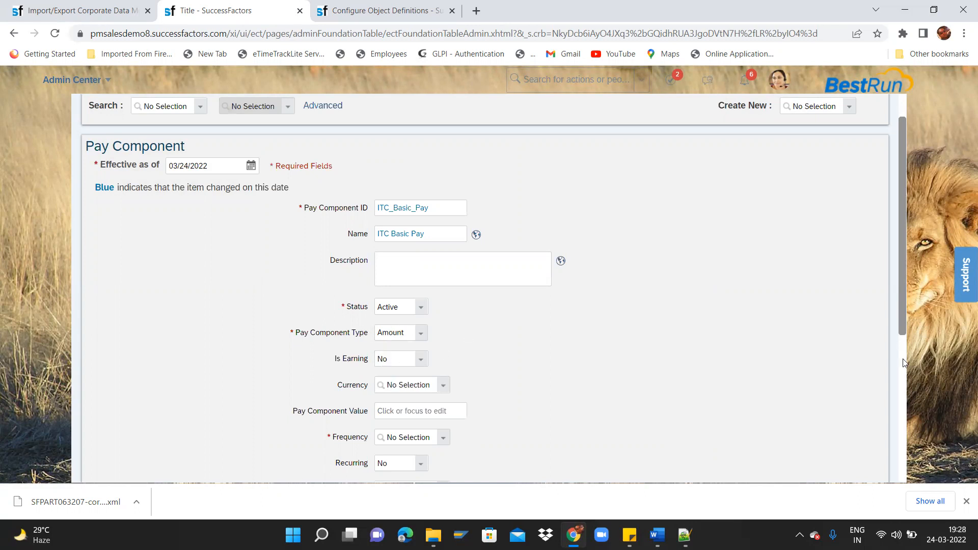
pyautogui.moveTo(901, 309); pyautogui.dragTo(917, 355)
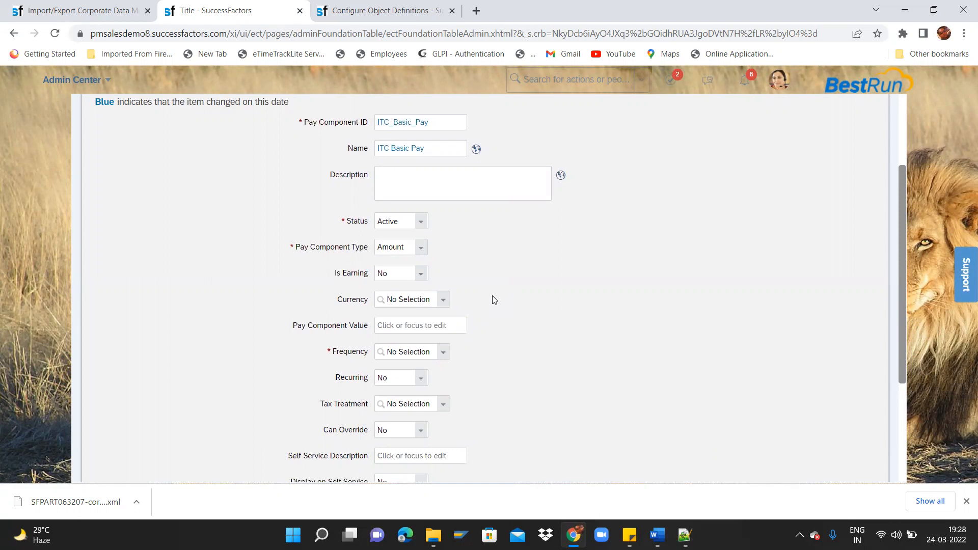
pyautogui.click(421, 276)
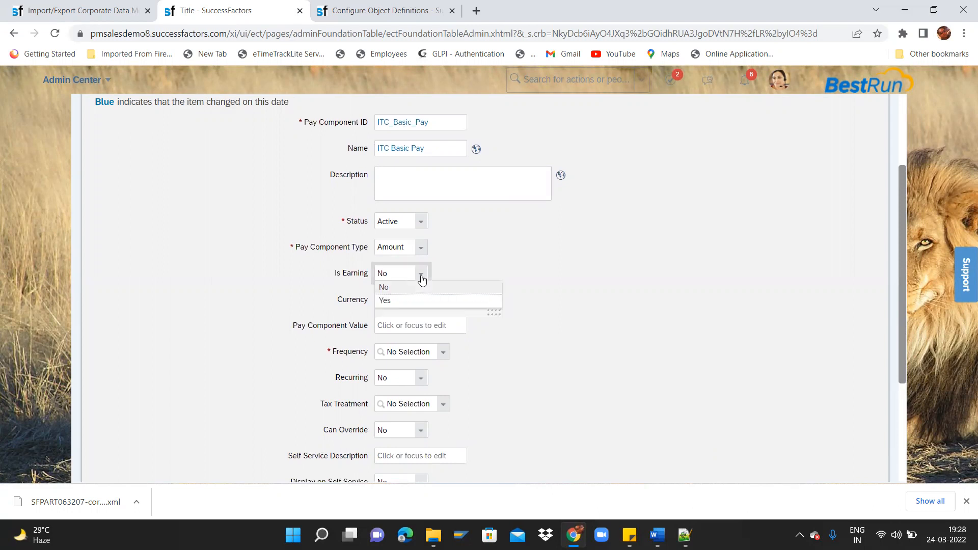
pyautogui.click(407, 302)
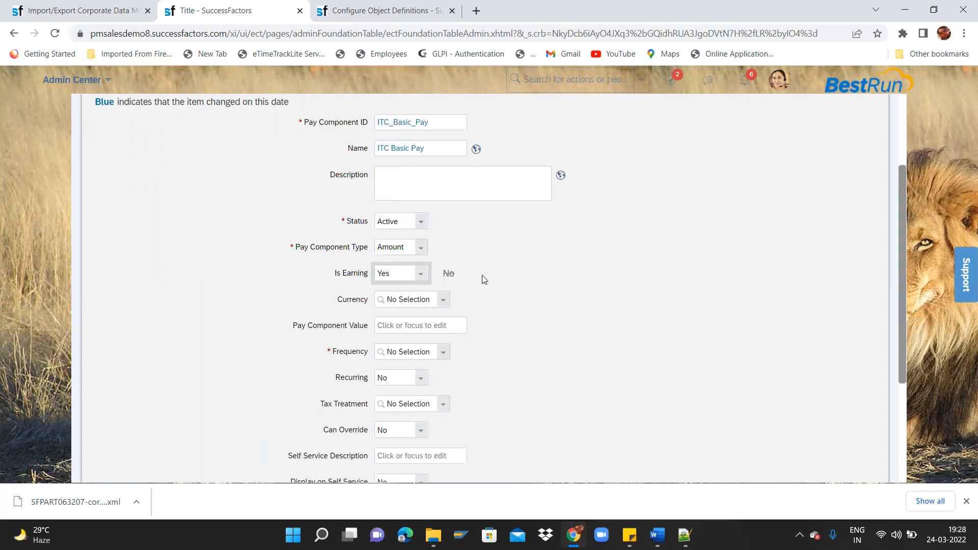
# Set the pay component's currency to INR and leave the Pay Component Value empty
pyautogui.doubleClick(365, 305)
pyautogui.click(443, 306)
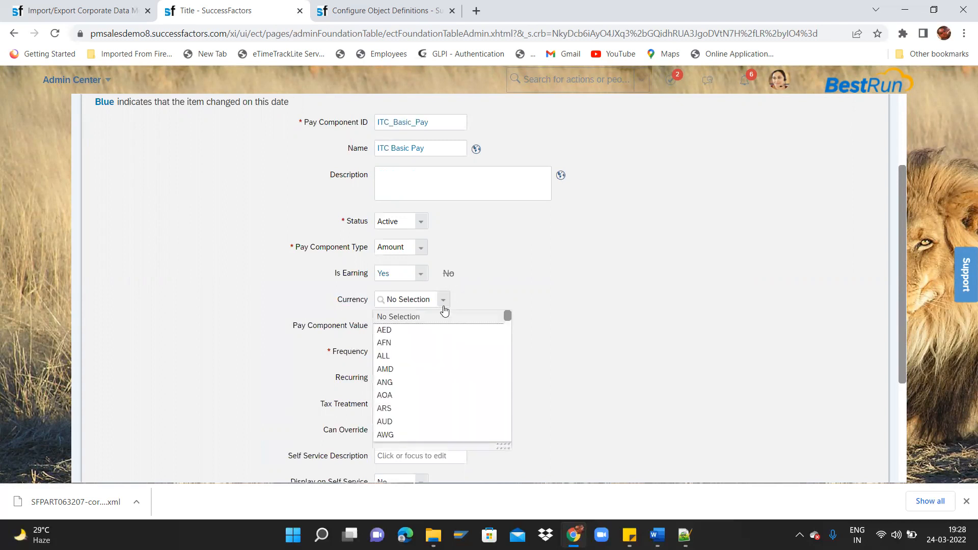
pyautogui.write('inr')
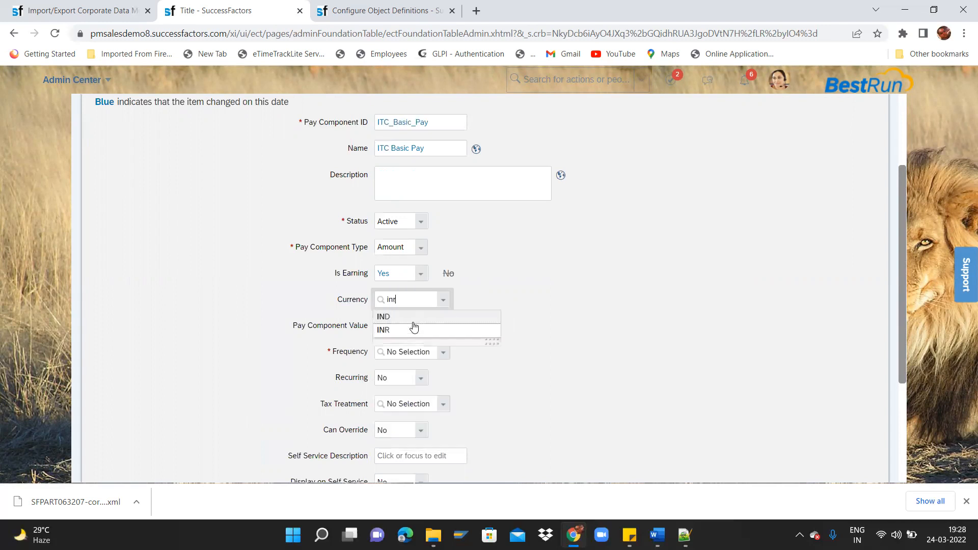
pyautogui.click(407, 317)
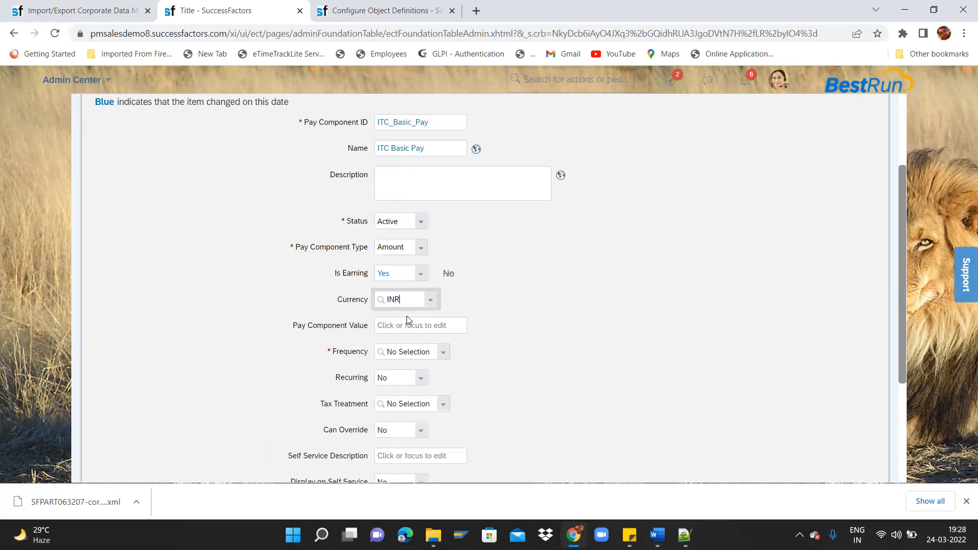
pyautogui.click(424, 325)
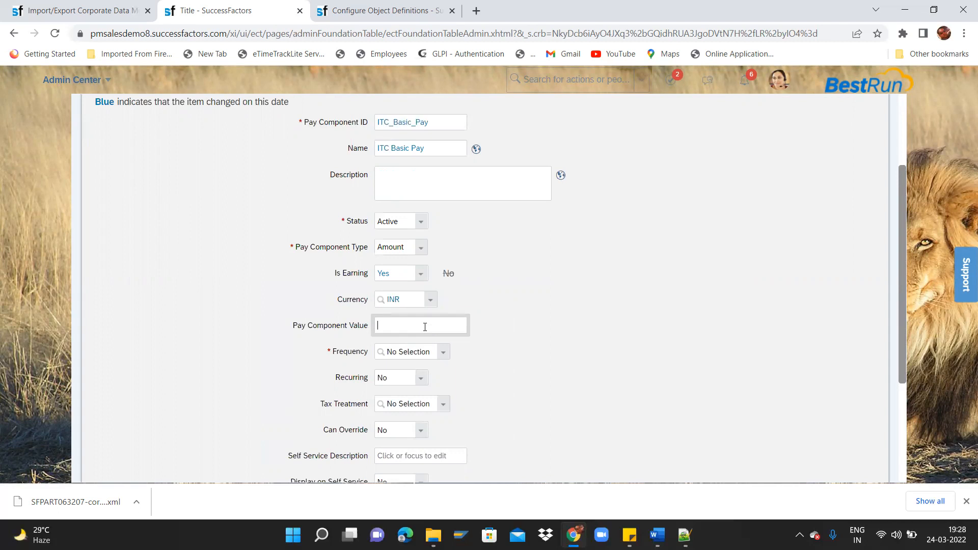
pyautogui.moveTo(293, 327); pyautogui.dragTo(400, 327)
pyautogui.click(399, 328)
# Search the frequencies for "mon" and set the pay component's Frequency to Monthly (MON)
pyautogui.moveTo(906, 309); pyautogui.dragTo(905, 358)
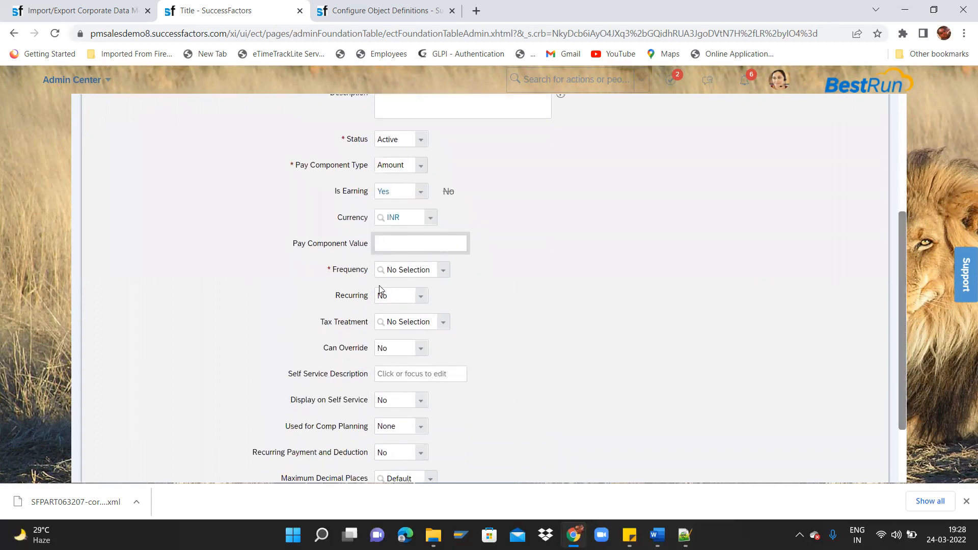
pyautogui.click(445, 277)
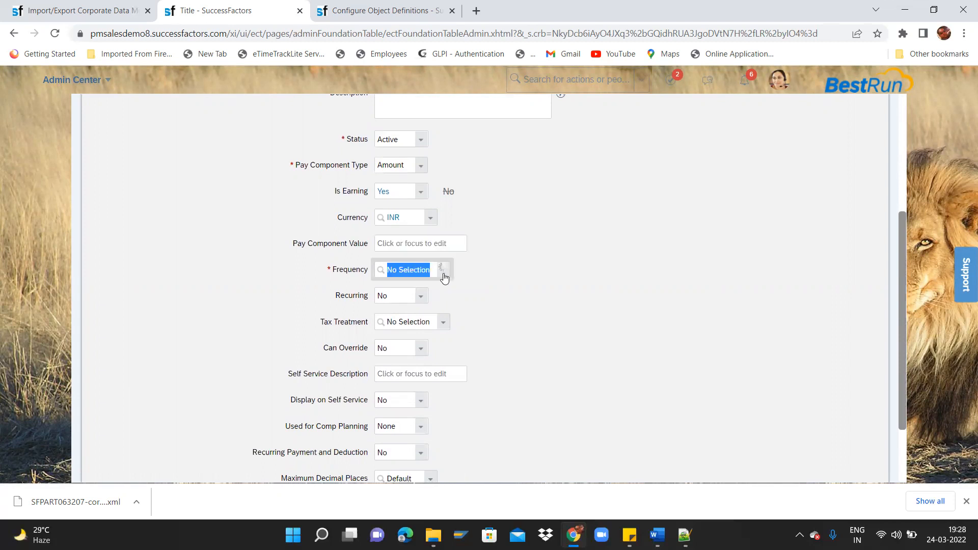
pyautogui.write('ITC')
pyautogui.press('BackSpace')
pyautogui.press('BackSpace')
pyautogui.press('BackSpace')
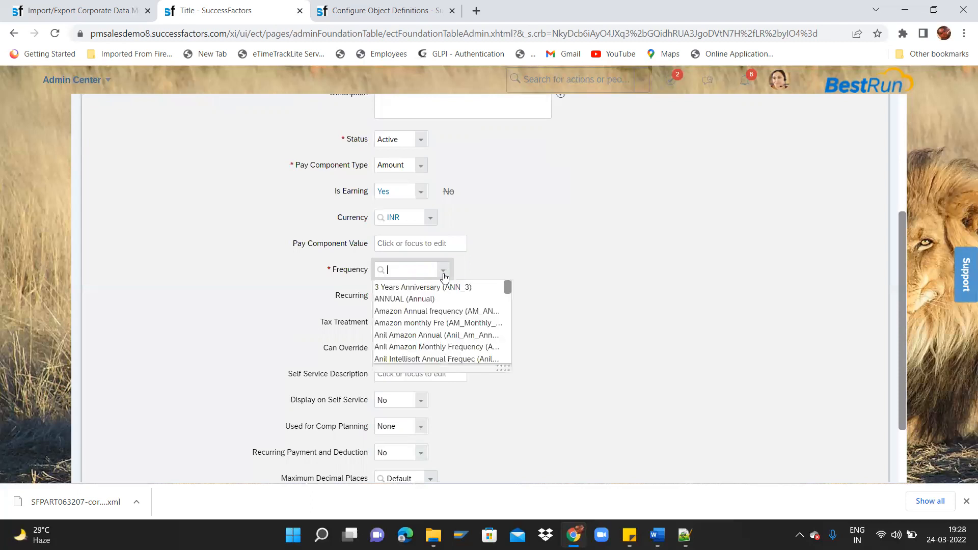
pyautogui.write('mon')
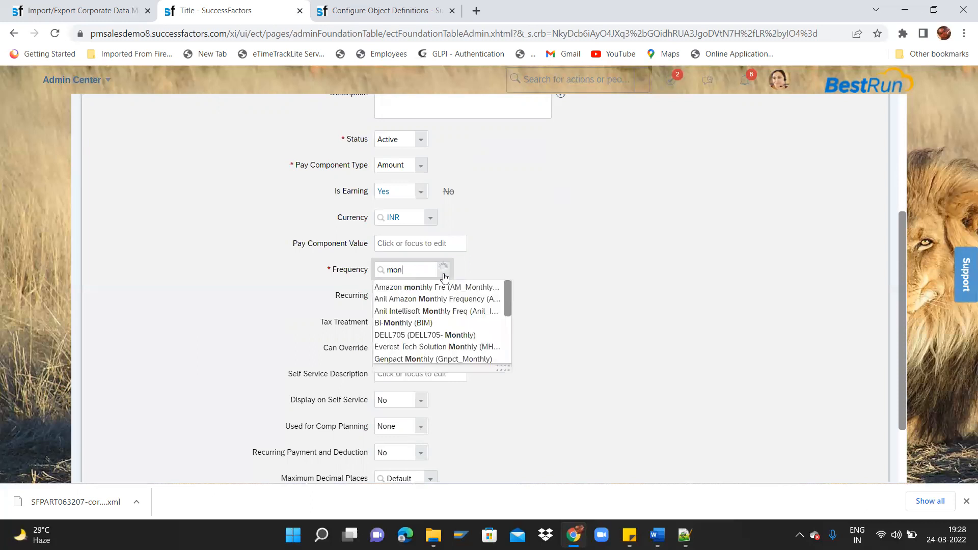
pyautogui.click(508, 335)
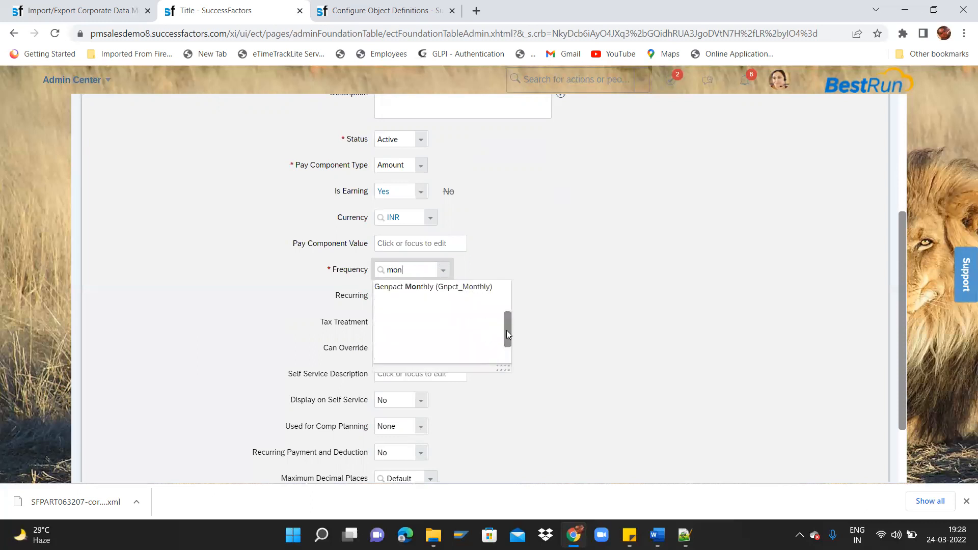
pyautogui.scroll(-1, 507, 334)
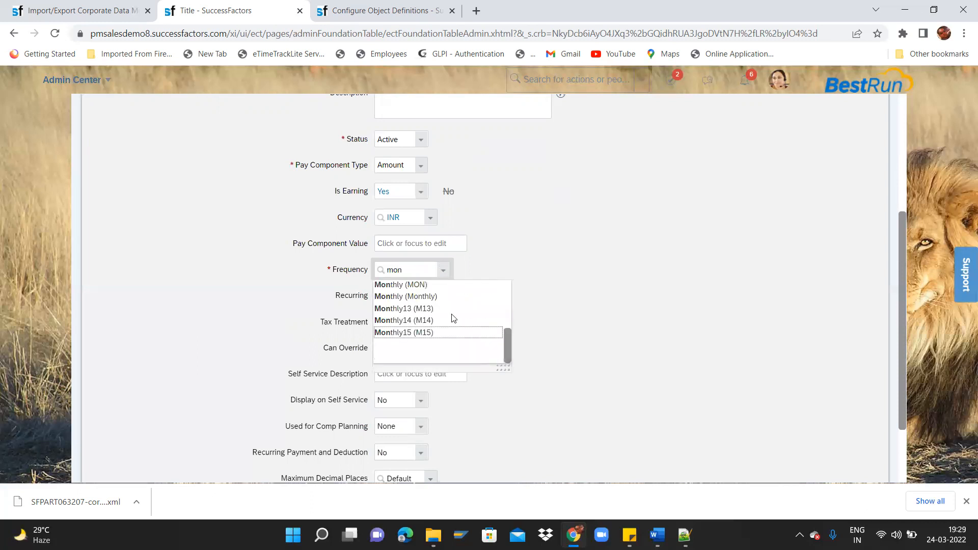
pyautogui.click(414, 286)
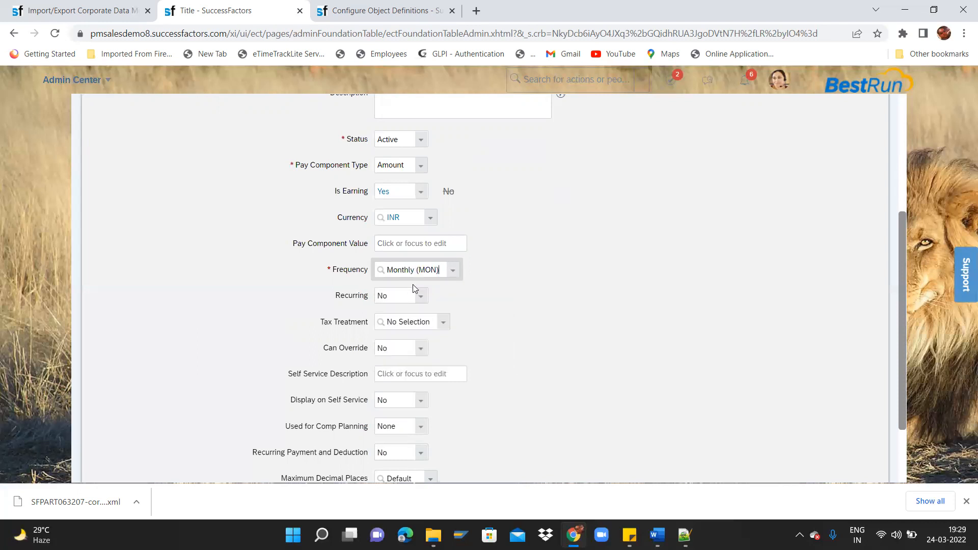
pyautogui.moveTo(386, 270); pyautogui.dragTo(445, 275)
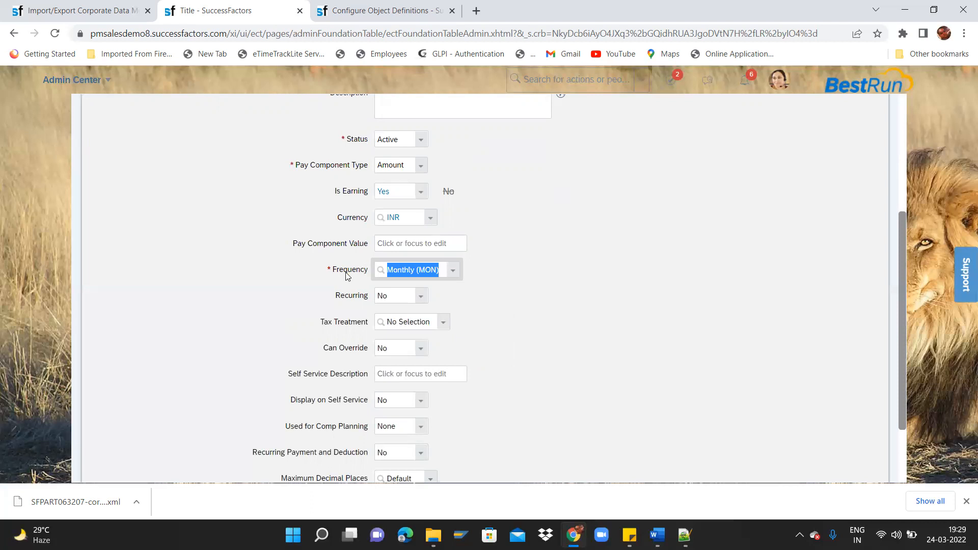
pyautogui.moveTo(332, 270); pyautogui.dragTo(372, 275)
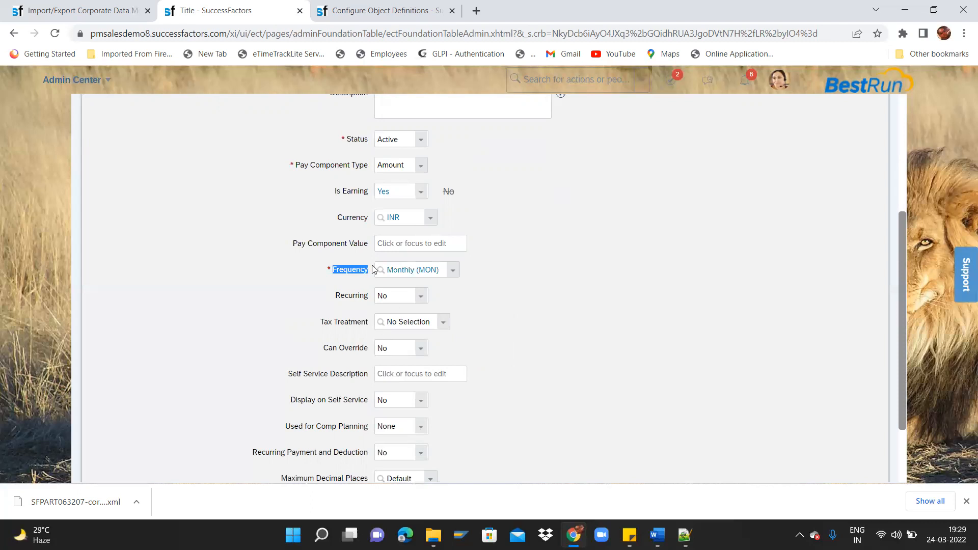
# Set Recurring to Yes and Tax Treatment to Regular, and view the Tax Treatment options again
pyautogui.click(422, 299)
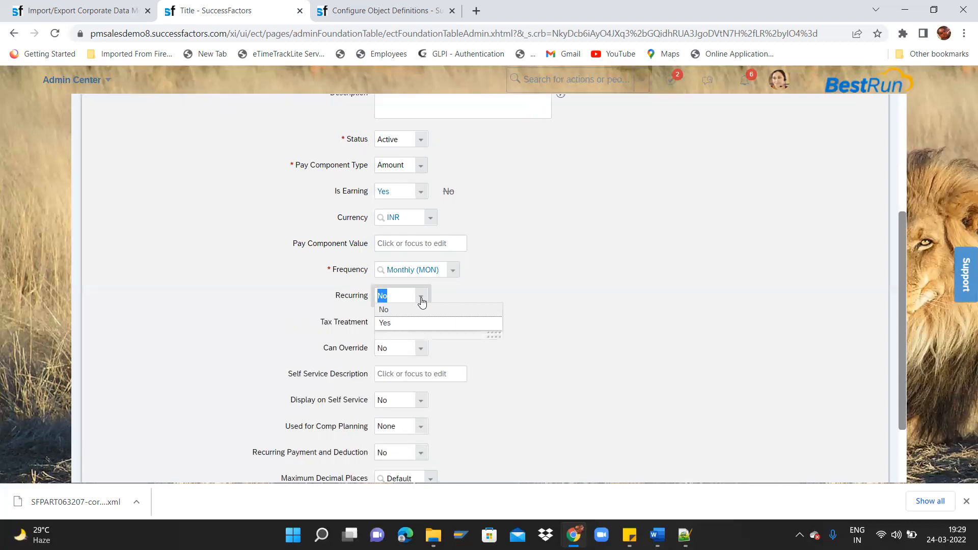
pyautogui.click(405, 325)
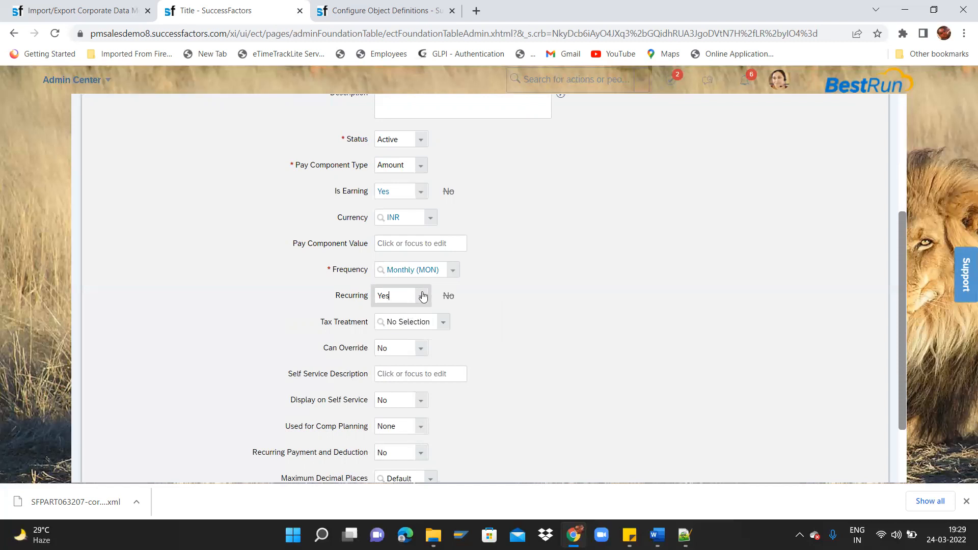
pyautogui.click(443, 325)
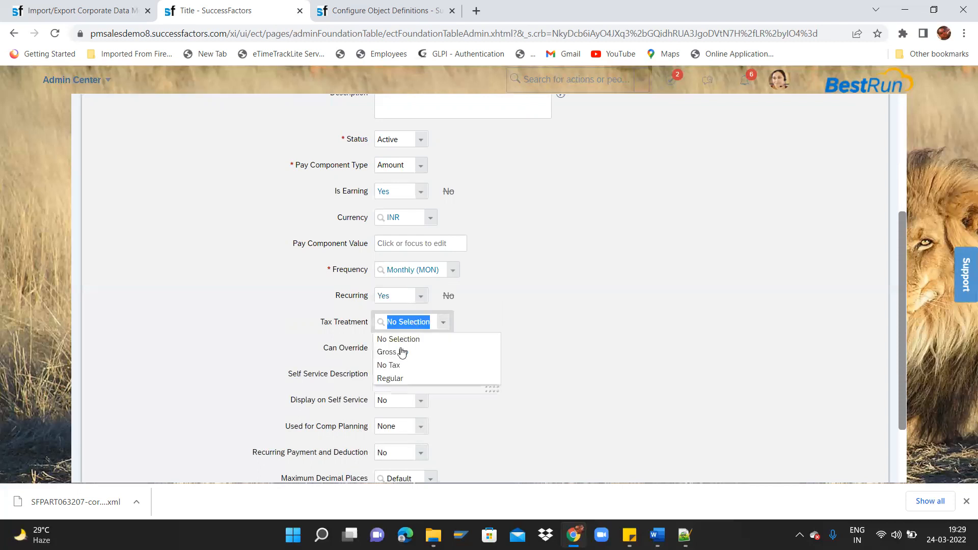
pyautogui.click(395, 378)
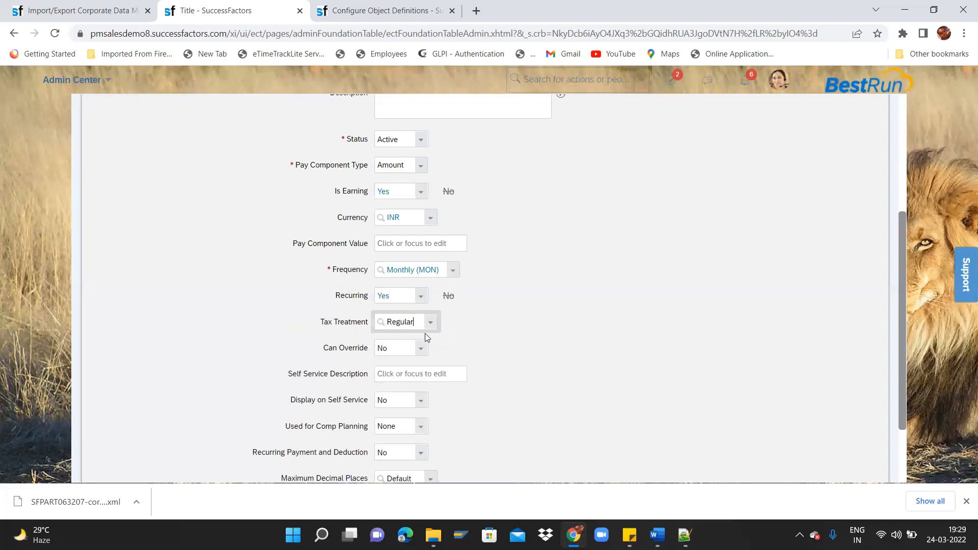
pyautogui.click(429, 325)
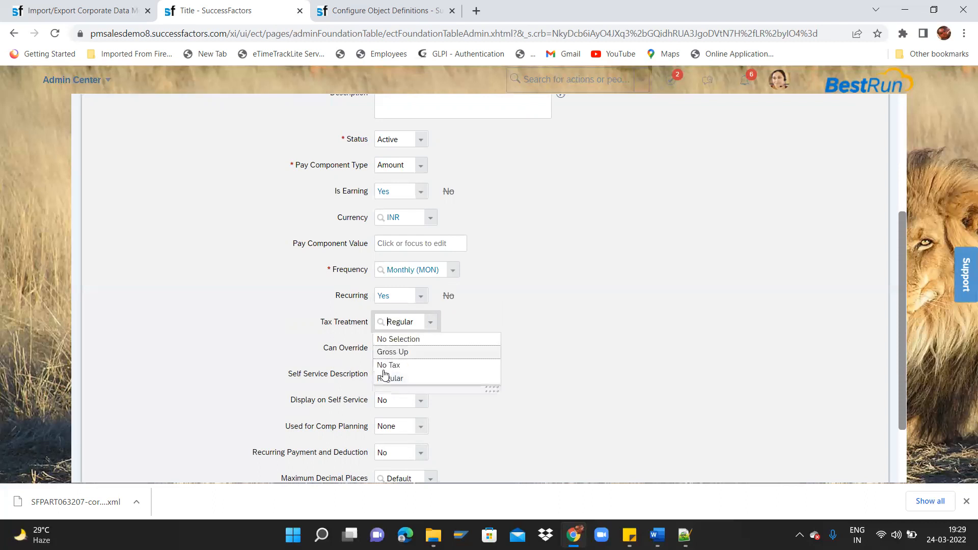
# Keep Tax Treatment at Regular and set the pay component's Can Override to Yes
pyautogui.click(459, 320)
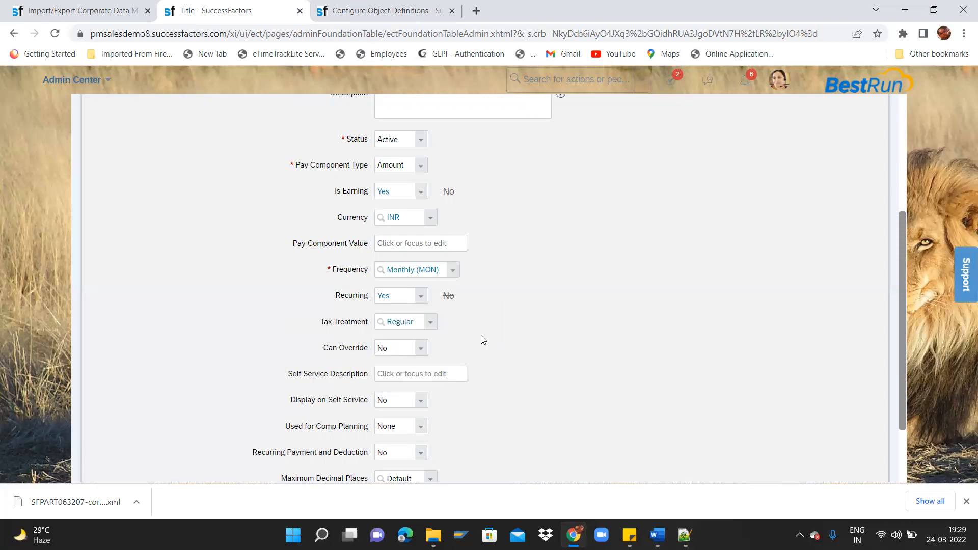
pyautogui.click(420, 349)
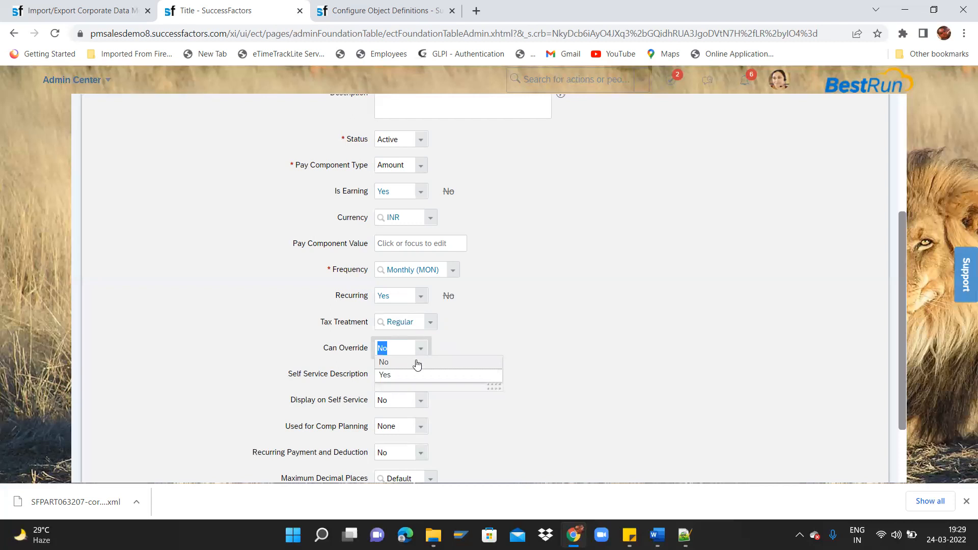
pyautogui.click(410, 374)
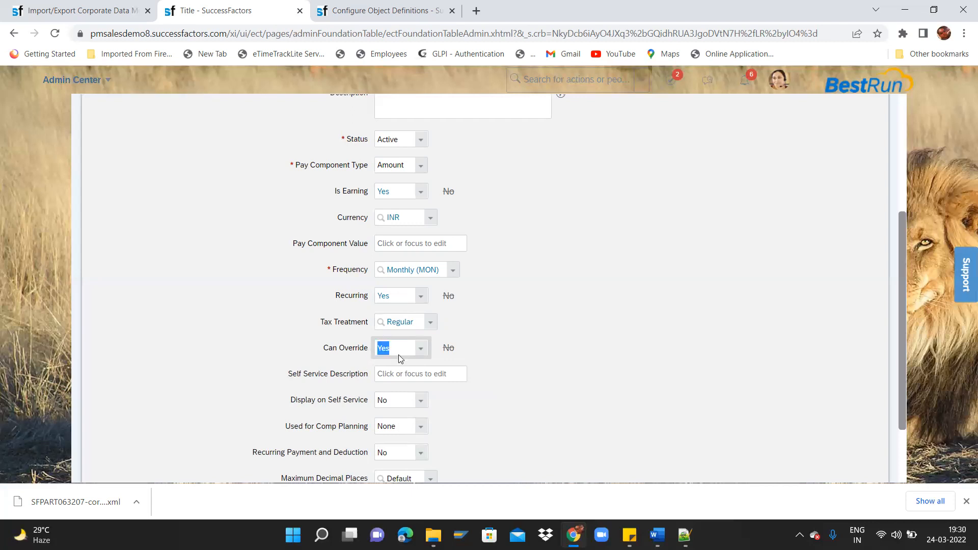
pyautogui.click(421, 349)
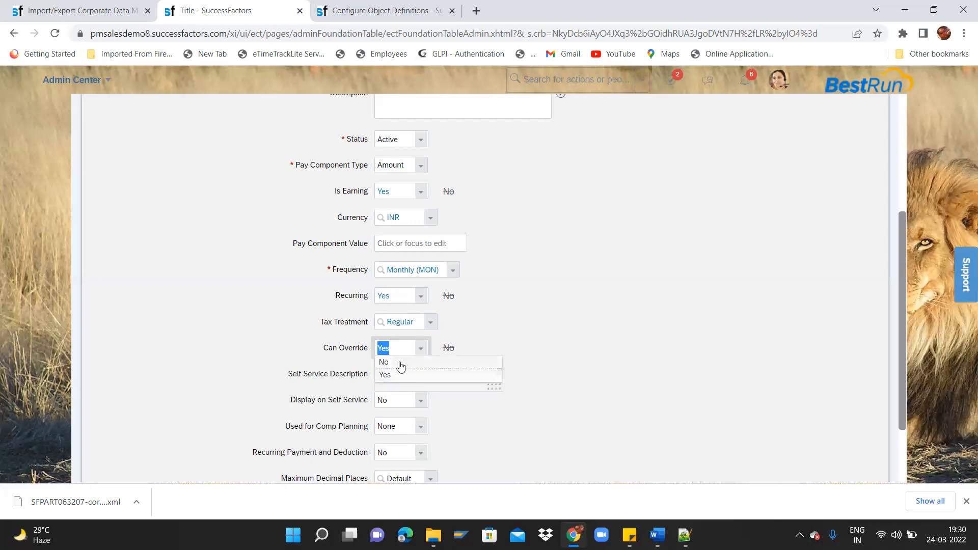
pyautogui.click(517, 335)
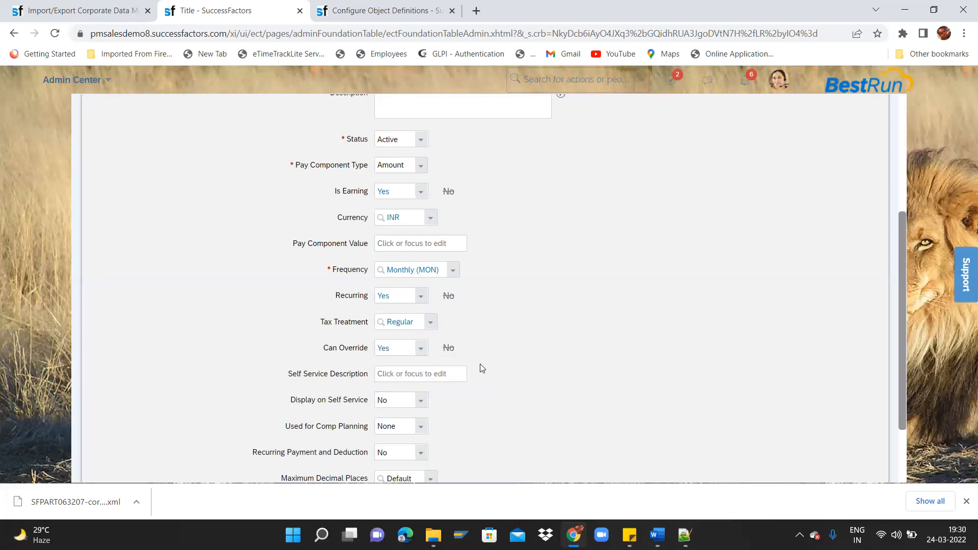
# Enter "Basic Pay Updation" as the Self Service Description and set Display on Self Service to Yes
pyautogui.click(438, 372)
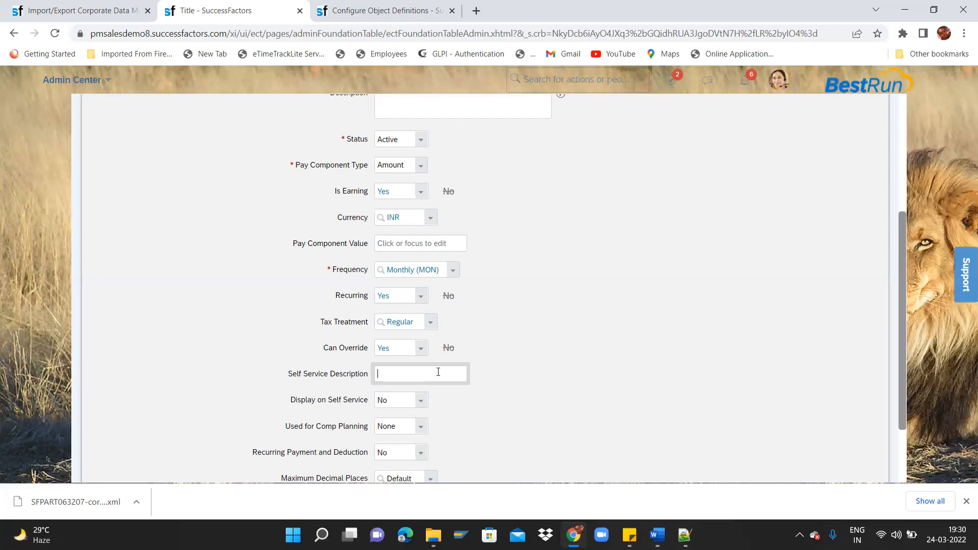
pyautogui.write('Basic Pay Updation')
pyautogui.moveTo(445, 374); pyautogui.dragTo(406, 374)
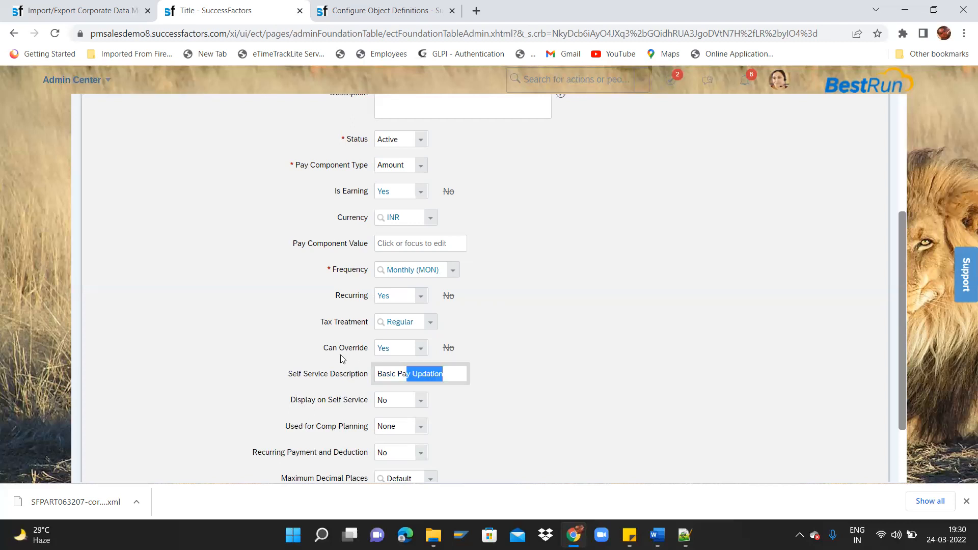
pyautogui.click(422, 416)
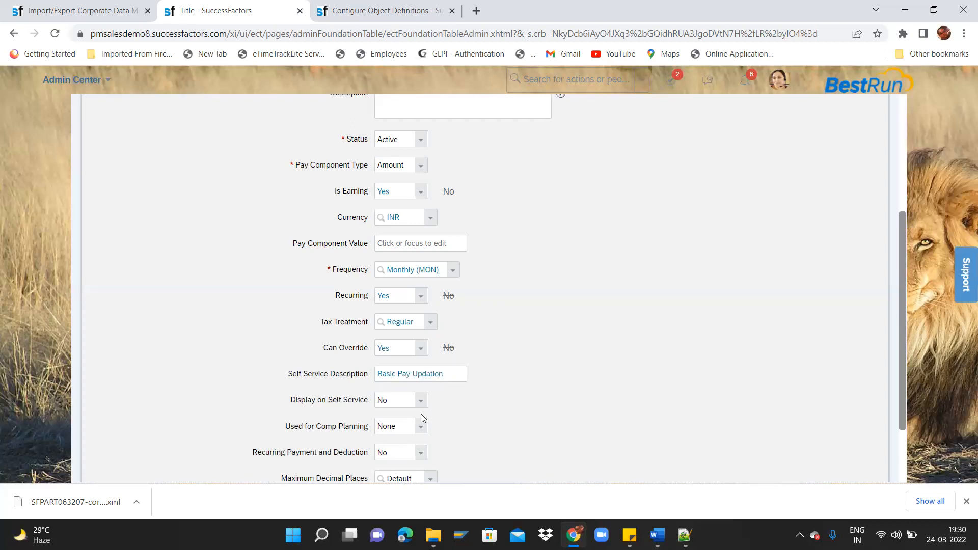
pyautogui.click(421, 401)
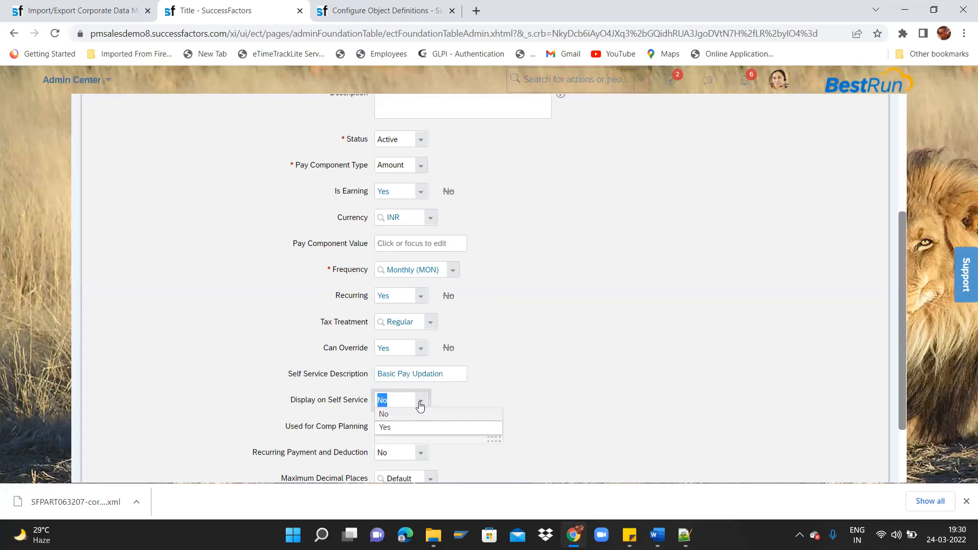
pyautogui.click(404, 428)
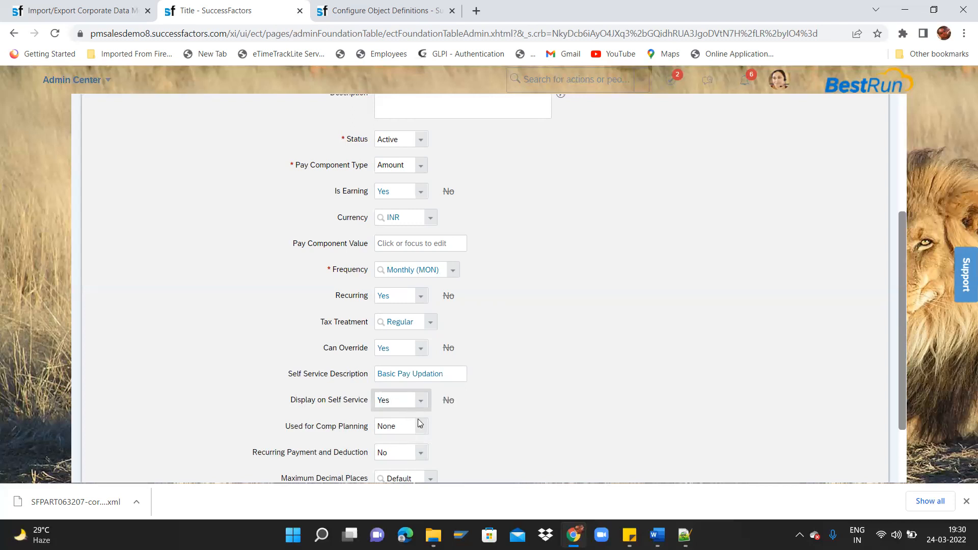
# View the Used for Comp Planning options and keep the field at None
pyautogui.moveTo(904, 289); pyautogui.dragTo(908, 329)
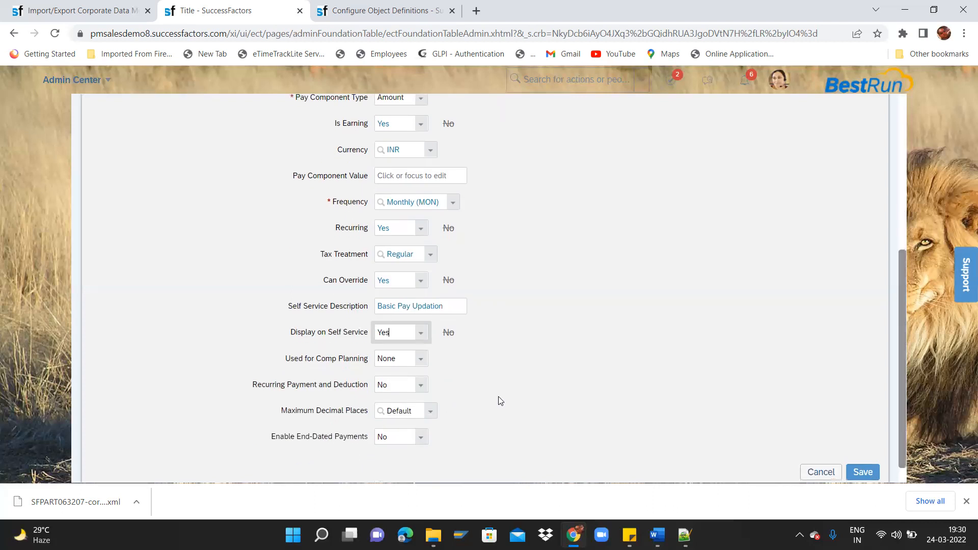
pyautogui.click(421, 362)
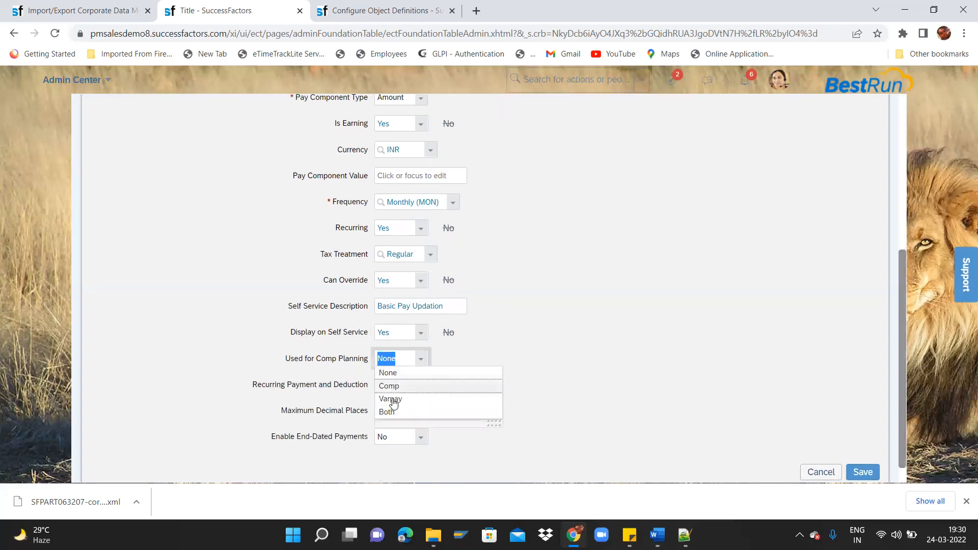
pyautogui.click(347, 368)
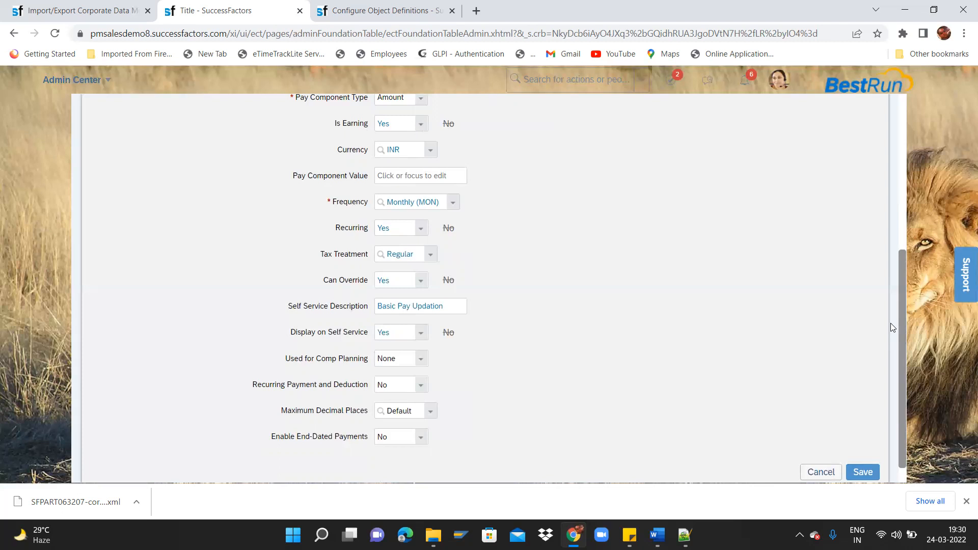
# Compare the Recurring field with the Recurring Payment and Deduction options, and keep Recurring Payment and Deduction at No
pyautogui.moveTo(902, 359); pyautogui.dragTo(916, 344)
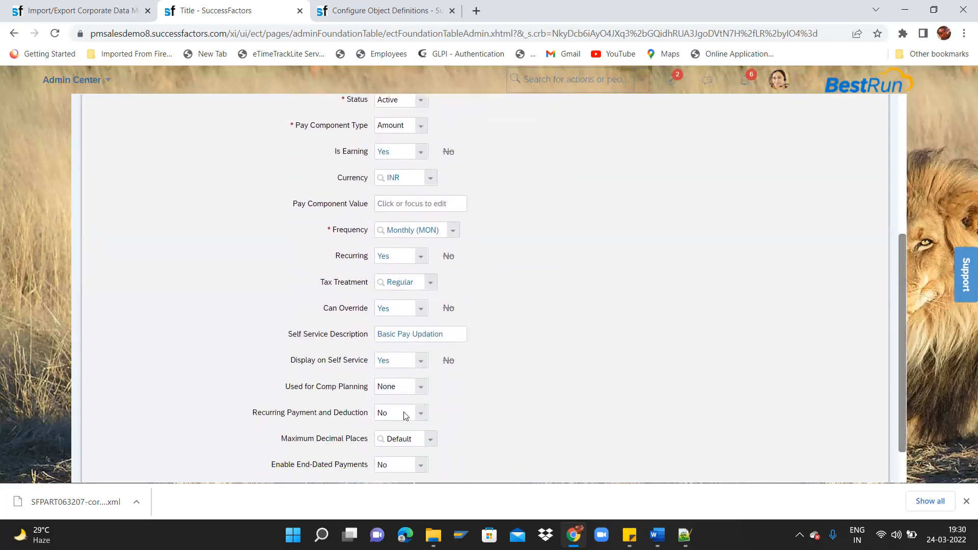
pyautogui.moveTo(355, 265); pyautogui.dragTo(425, 262)
pyautogui.click(346, 260)
pyautogui.doubleClick(342, 259)
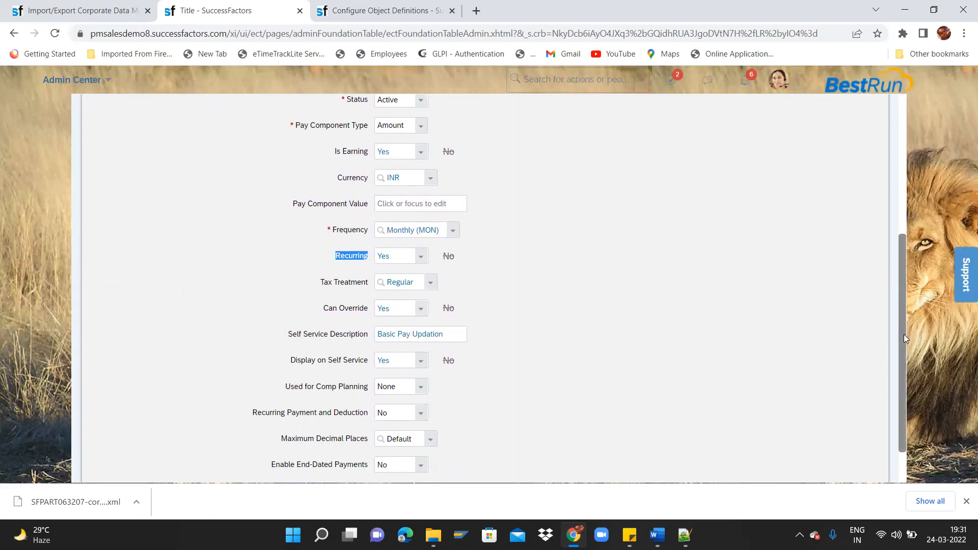
pyautogui.moveTo(903, 334); pyautogui.dragTo(918, 387)
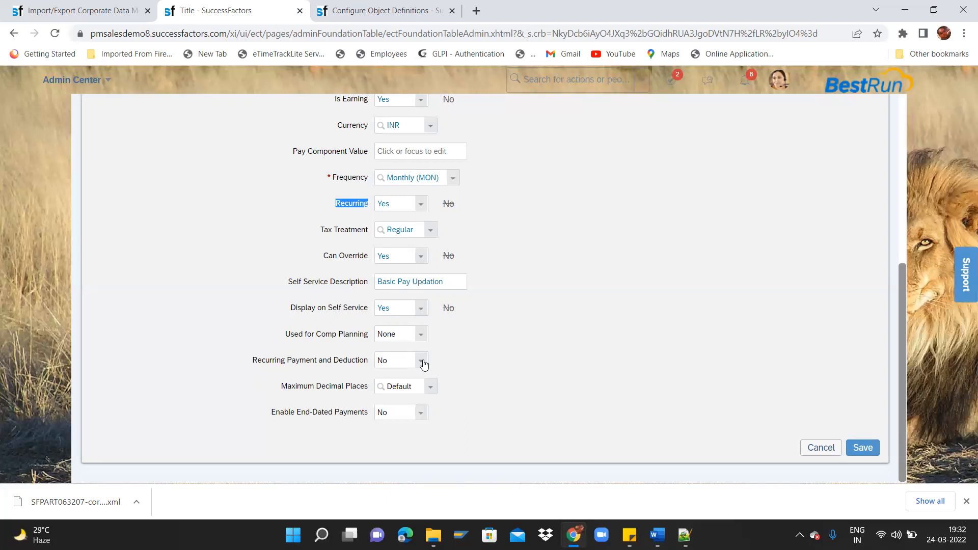
pyautogui.click(423, 362)
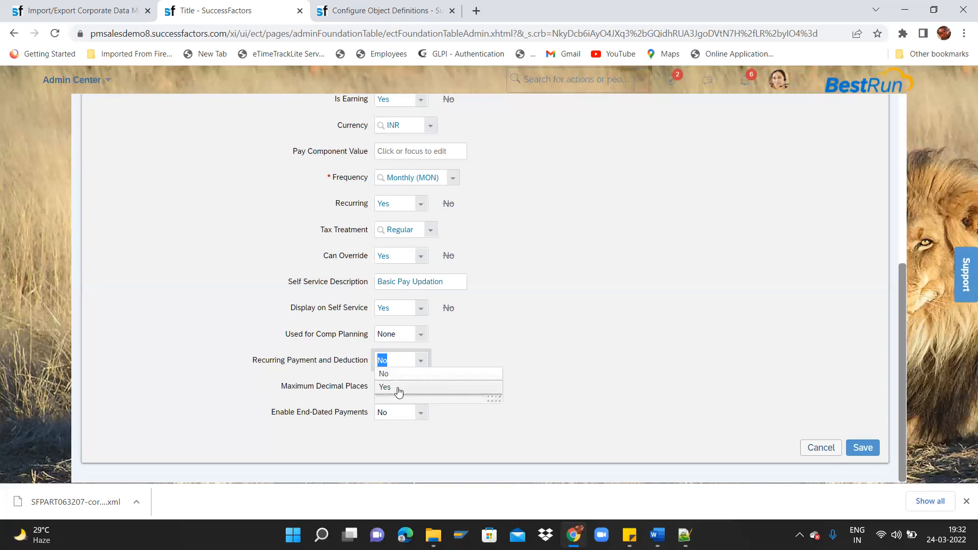
pyautogui.click(474, 347)
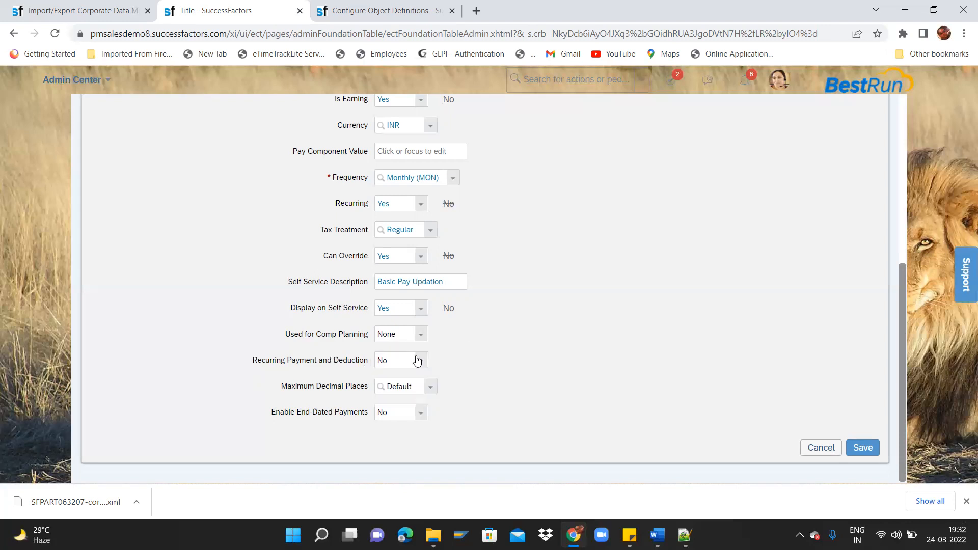
pyautogui.doubleClick(356, 364)
pyautogui.click(358, 366)
pyautogui.moveTo(334, 363); pyautogui.dragTo(369, 362)
pyautogui.click(331, 322)
pyautogui.moveTo(335, 362); pyautogui.dragTo(367, 362)
pyautogui.click(358, 376)
pyautogui.click(420, 370)
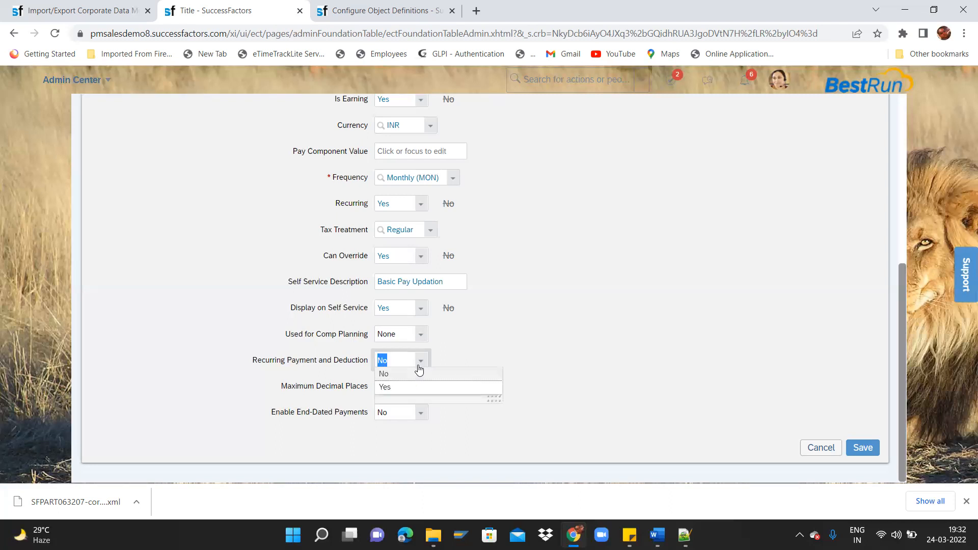
pyautogui.click(493, 345)
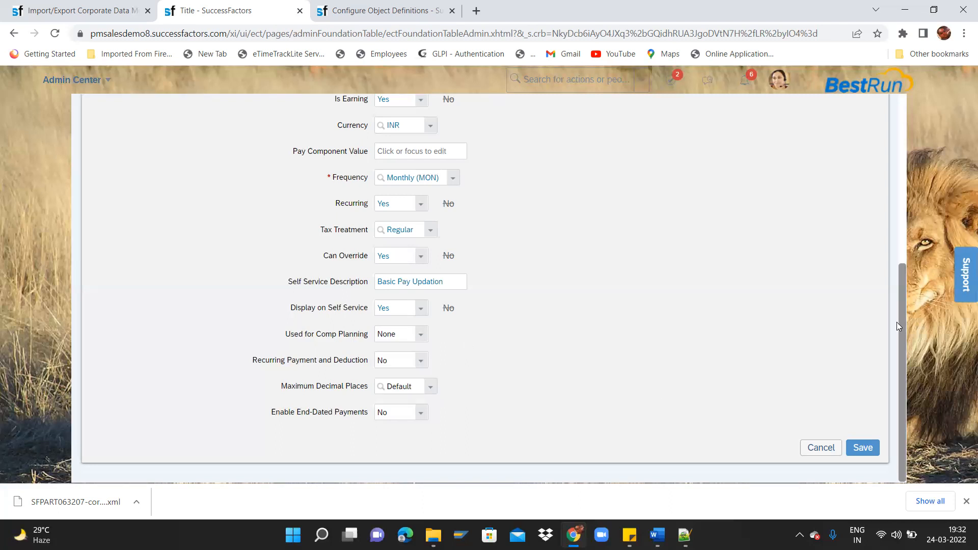
# View the options for Maximum Decimal Places and Enable End-Dated Payments, keeping them at Default and No
pyautogui.click(431, 388)
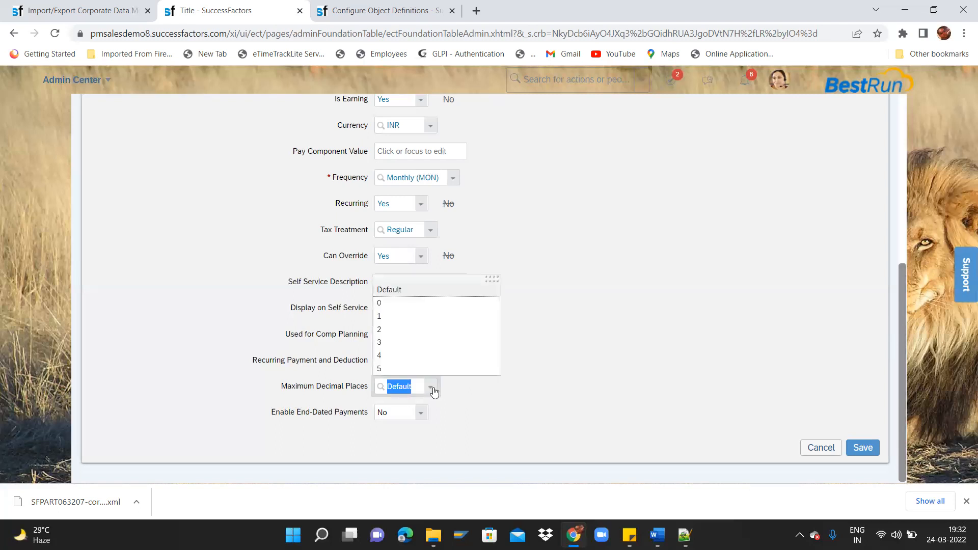
pyautogui.click(461, 397)
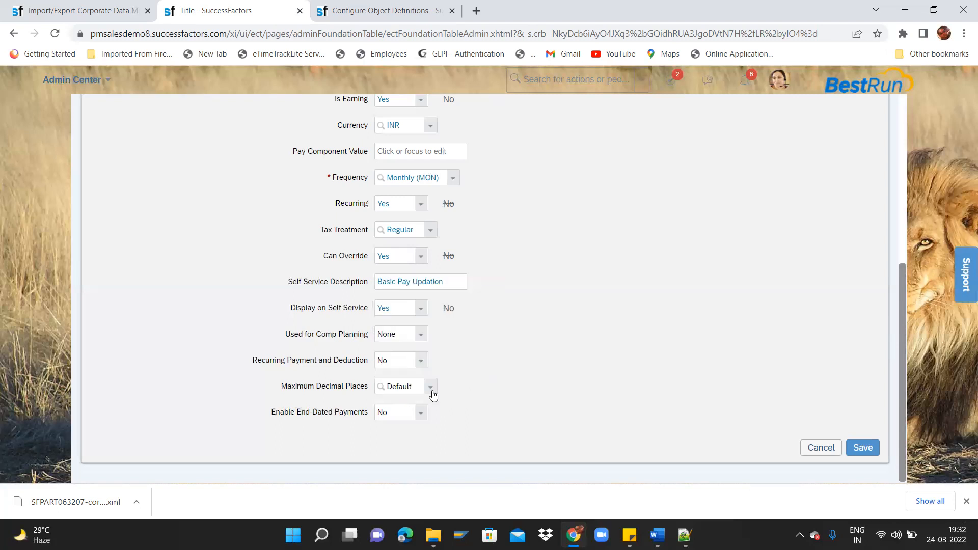
pyautogui.click(431, 391)
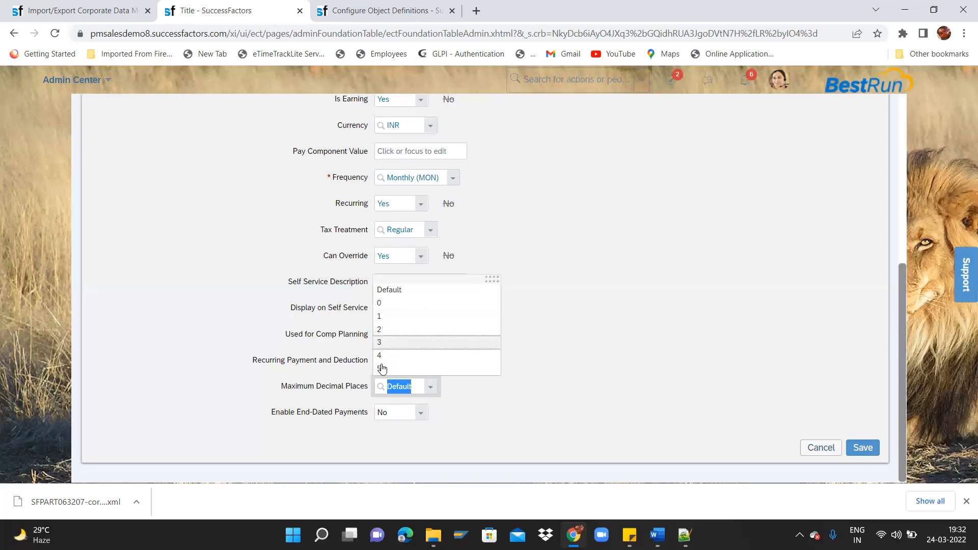
pyautogui.click(551, 364)
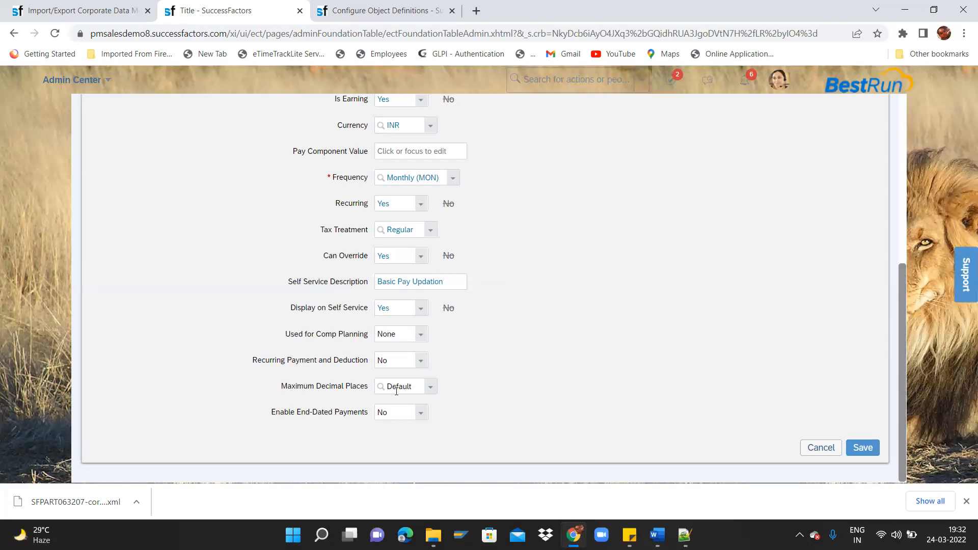
pyautogui.click(420, 411)
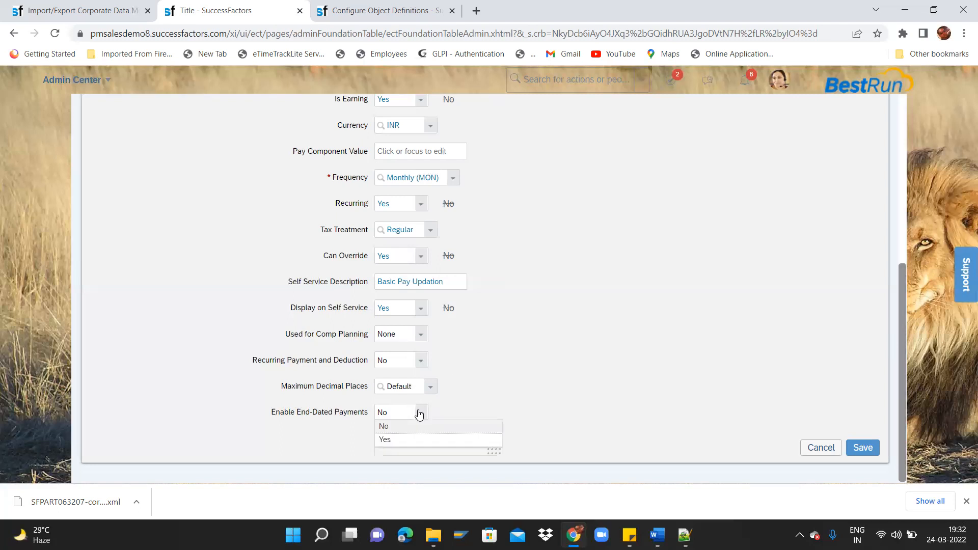
pyautogui.moveTo(344, 413); pyautogui.dragTo(357, 414)
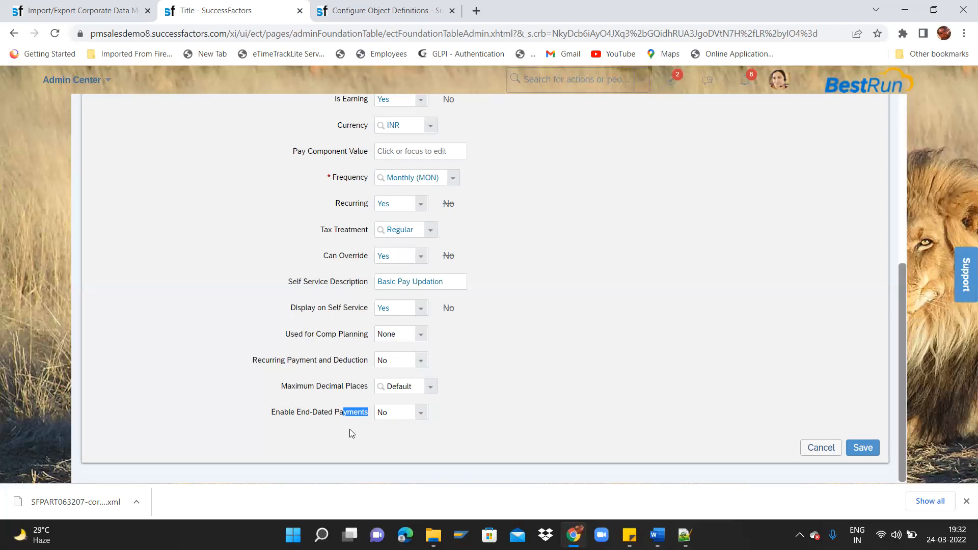
pyautogui.click(493, 405)
# Set the pay component's effective date to 01/01/1900 and review the completed form
pyautogui.moveTo(902, 413); pyautogui.dragTo(900, 239)
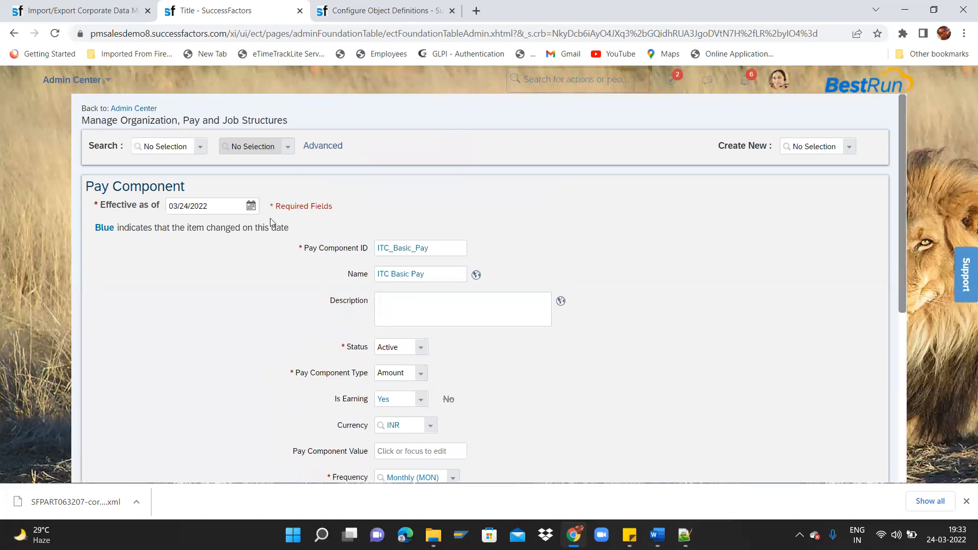
pyautogui.click(252, 208)
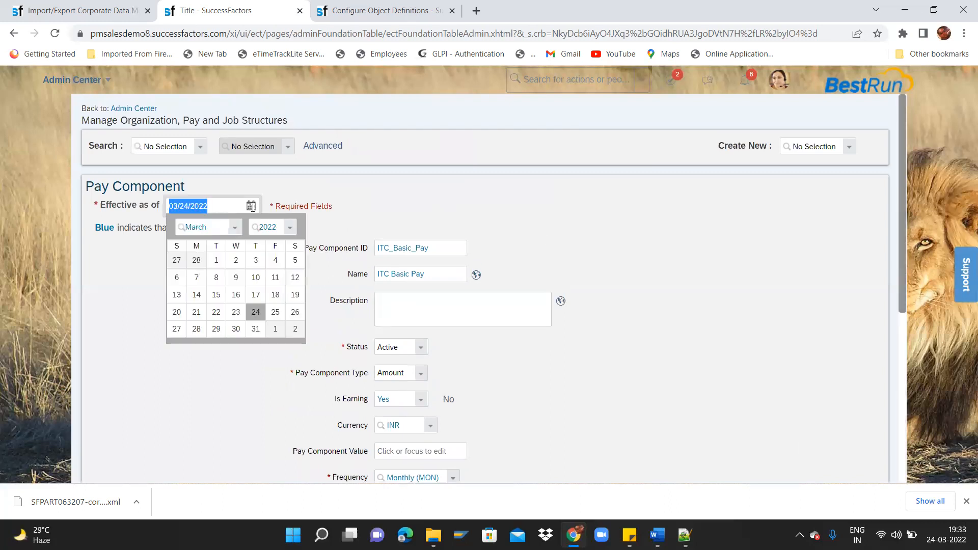
pyautogui.click(236, 228)
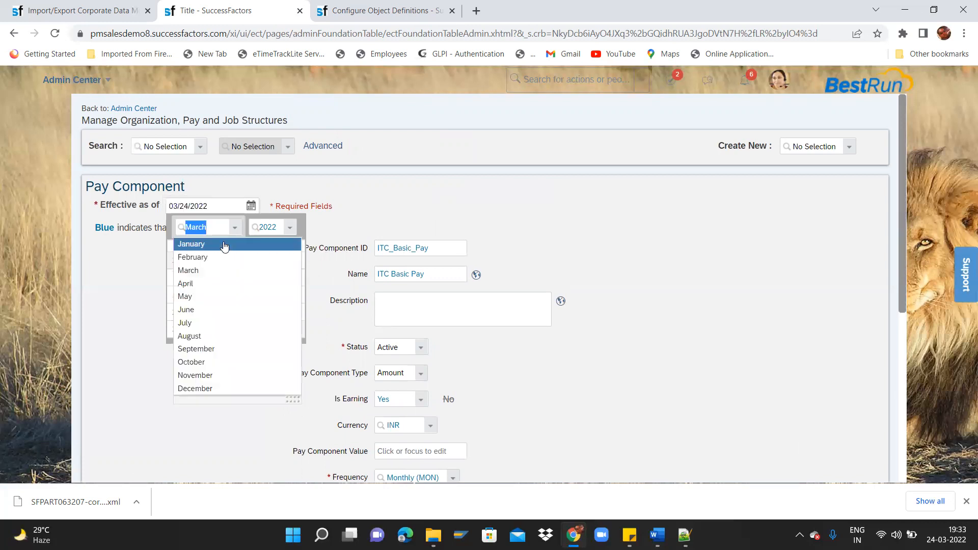
pyautogui.click(225, 244)
pyautogui.click(289, 230)
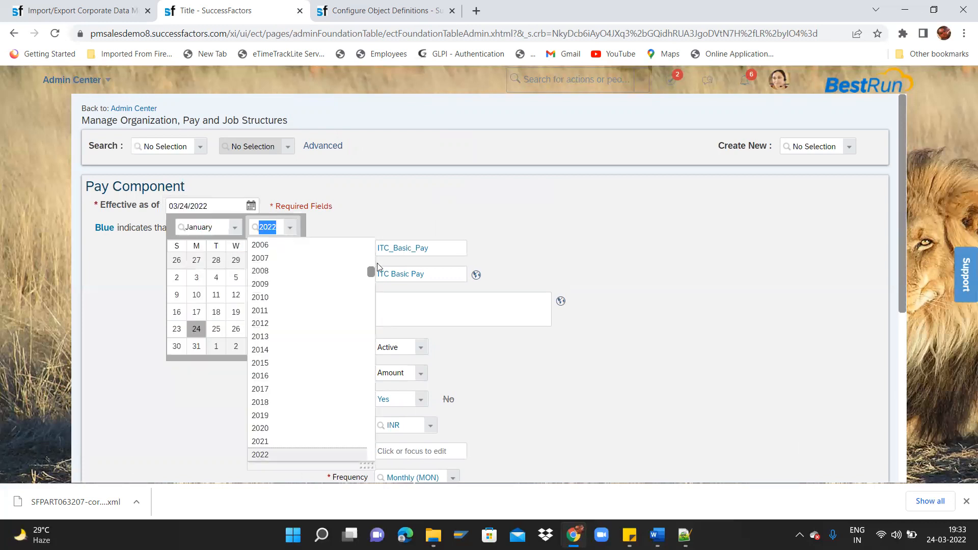
pyautogui.moveTo(372, 273); pyautogui.dragTo(376, 235)
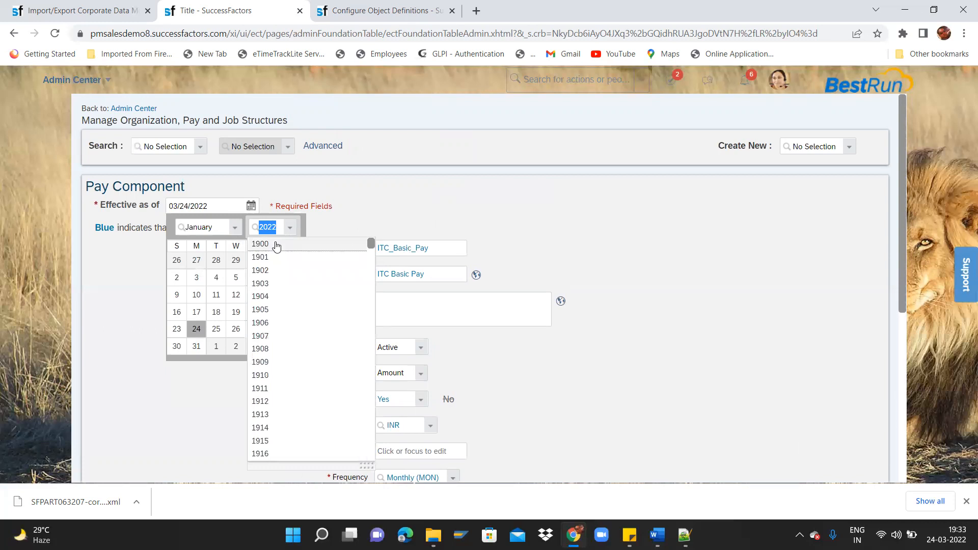
pyautogui.click(279, 244)
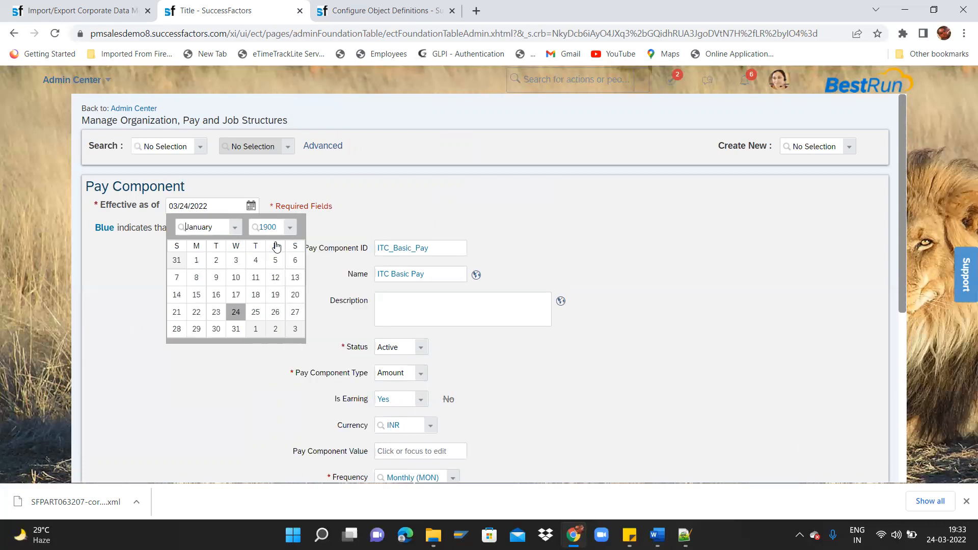
pyautogui.click(197, 260)
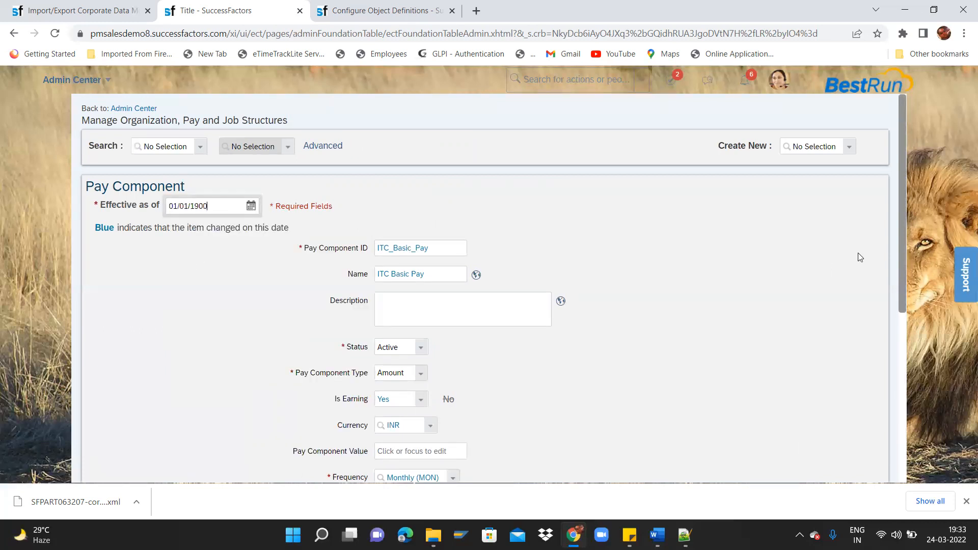
pyautogui.moveTo(903, 251); pyautogui.dragTo(926, 421)
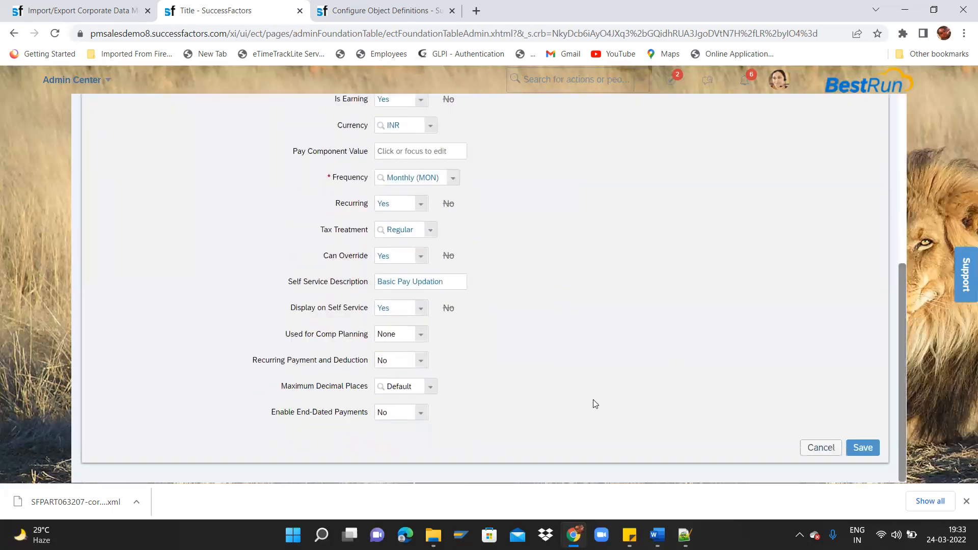
pyautogui.moveTo(897, 396); pyautogui.dragTo(894, 229)
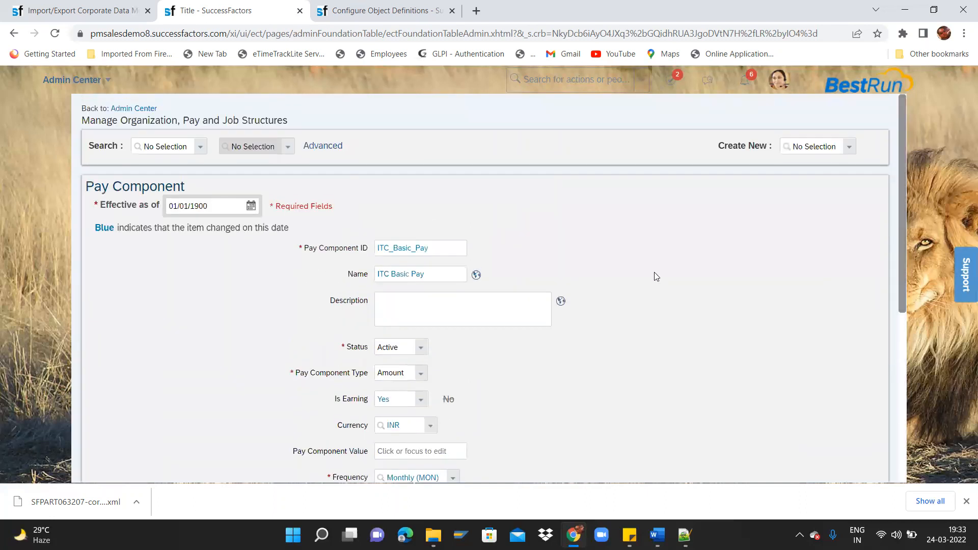
# Review the completed ITC Basic Pay pay component and save it
pyautogui.moveTo(208, 208); pyautogui.dragTo(165, 204)
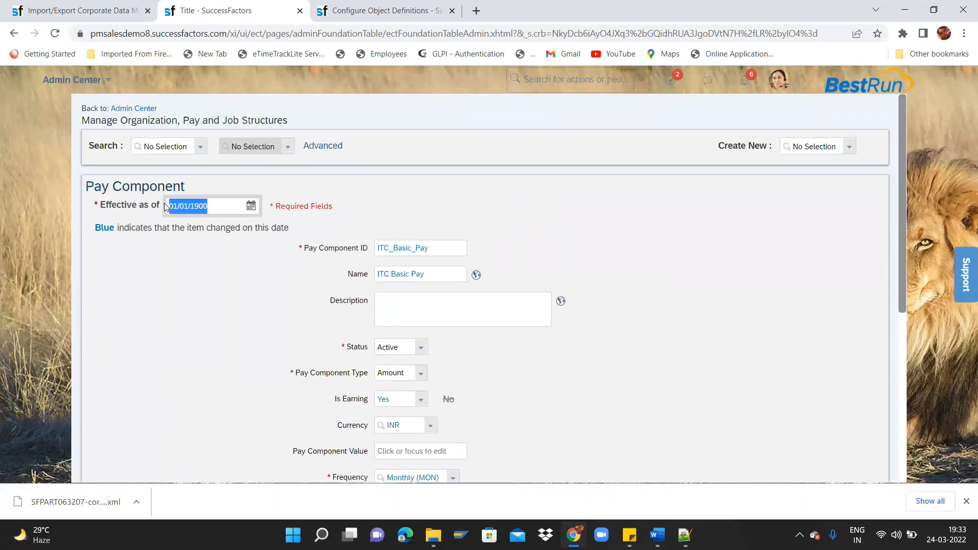
pyautogui.moveTo(900, 262); pyautogui.dragTo(904, 431)
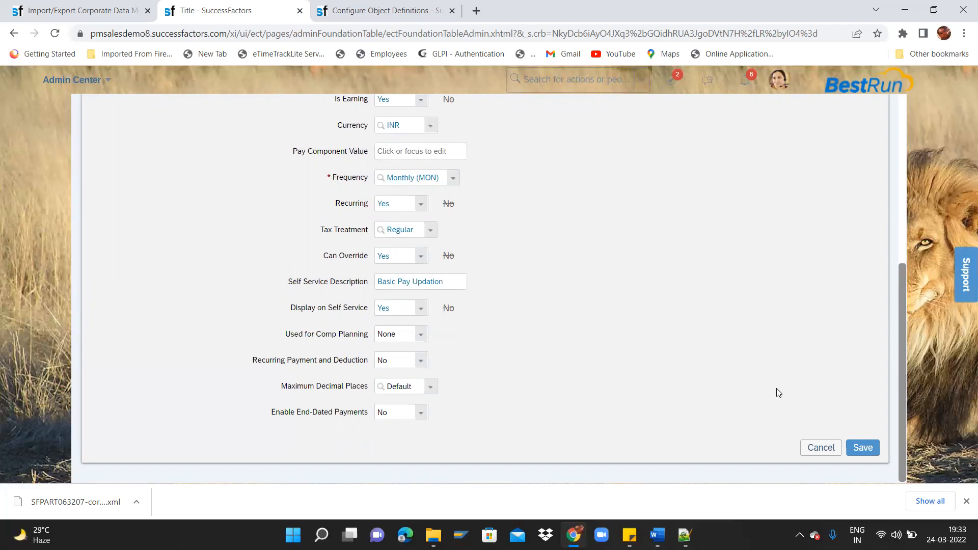
pyautogui.click(871, 448)
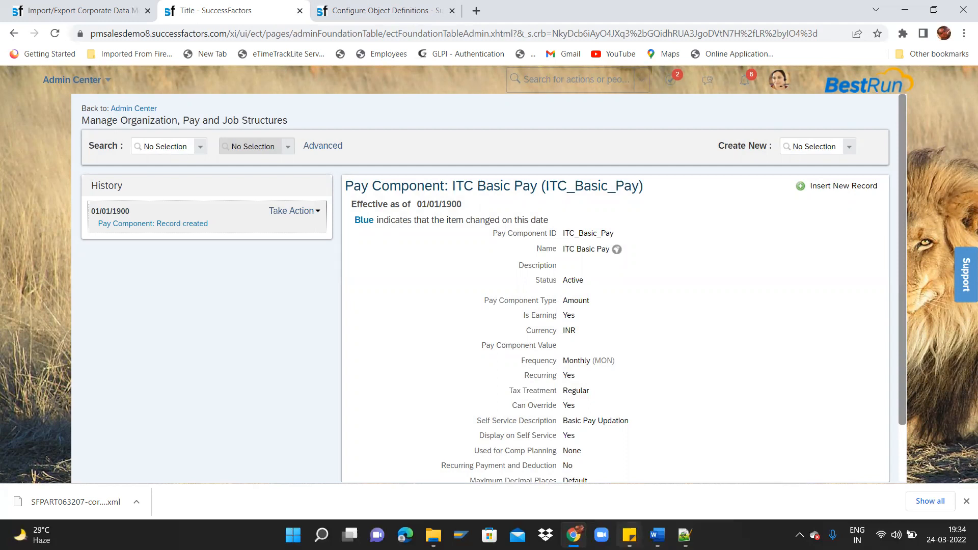
# Switch to Word, create a new blank document, and write "Associations → MDF to MDF"
pyautogui.moveTo(655, 532)
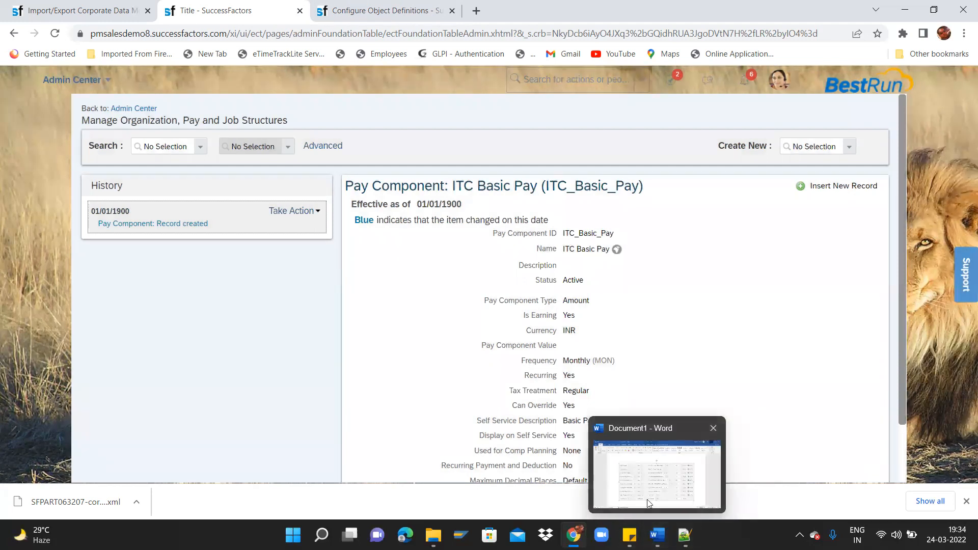
pyautogui.click(648, 503)
pyautogui.hotkey('ctrl', 'n')
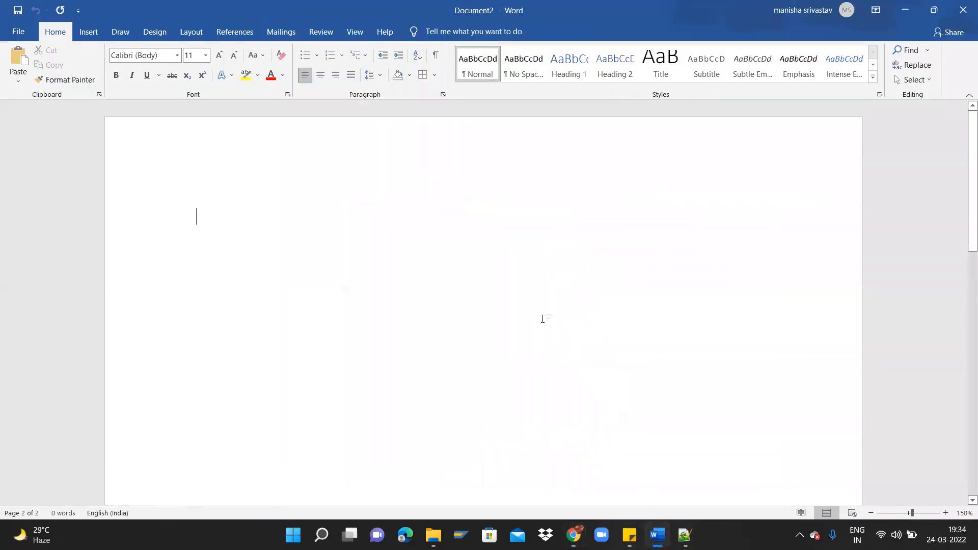
pyautogui.write('Ass')
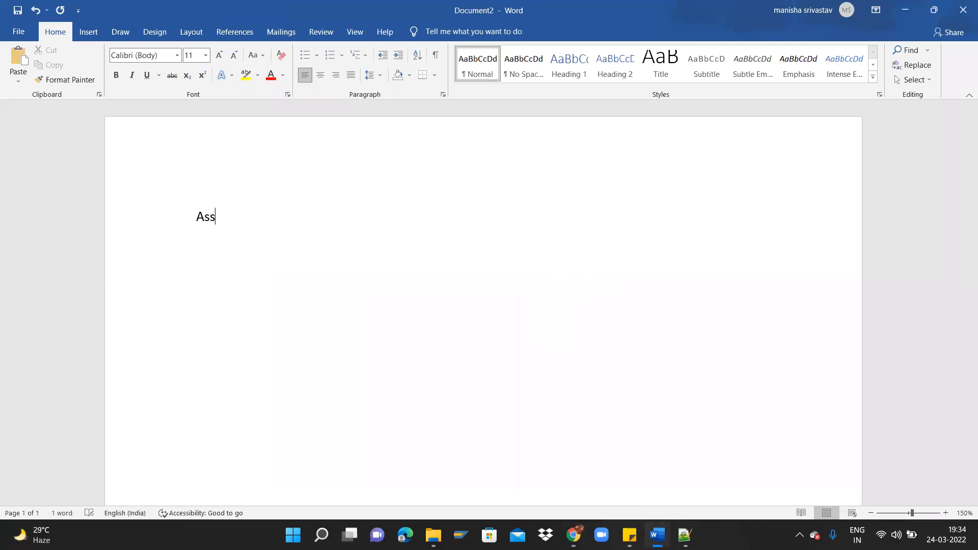
pyautogui.write('ociations')
pyautogui.write(' --> ')
pyautogui.write('MD')
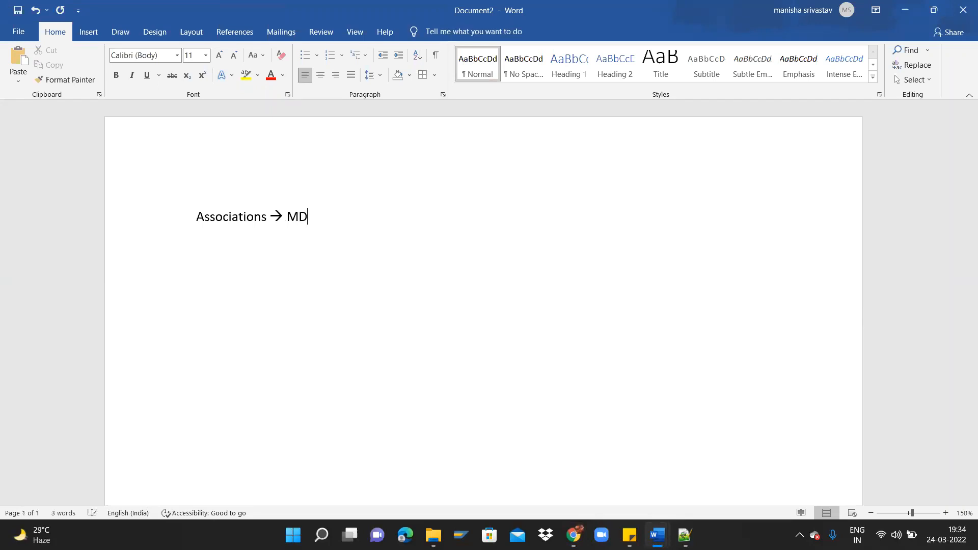
pyautogui.write('F to MDF')
# List the other association types on separate lines below: "FO to FO", "FO to MDF" and "MDF to FO"
pyautogui.press('Return')
pyautogui.write('MDF')
pyautogui.press('BackSpace')
pyautogui.press('BackSpace')
pyautogui.press('BackSpace')
pyautogui.write('FO to FO')
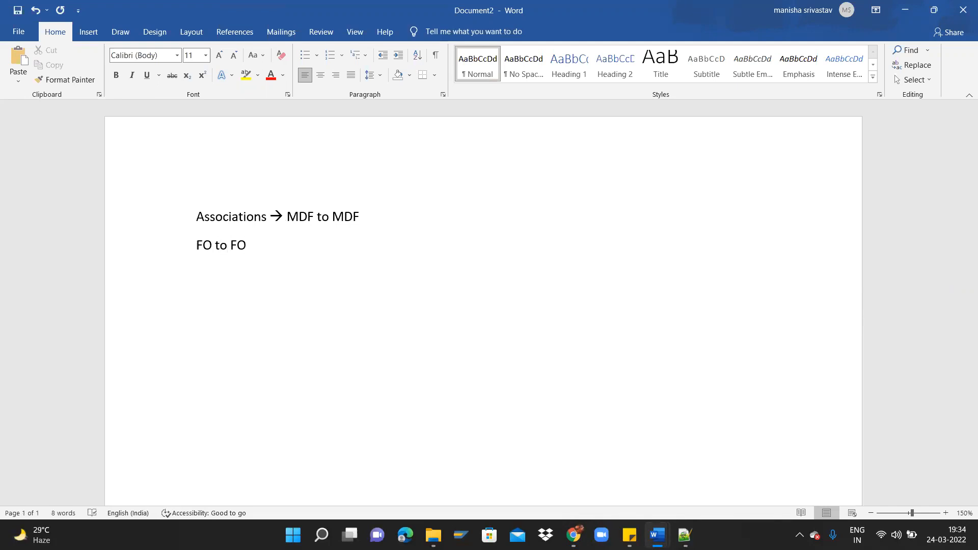
pyautogui.press('Return')
pyautogui.write('FO to ')
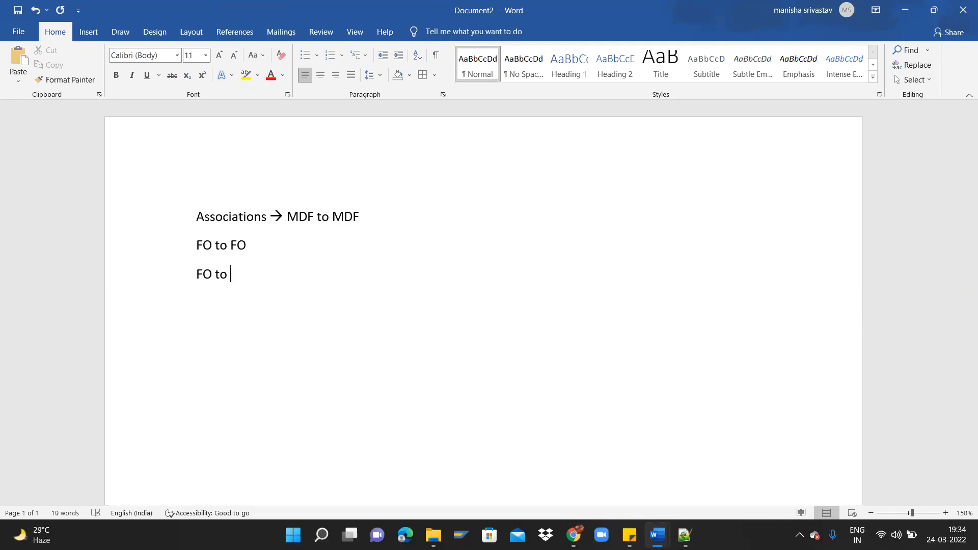
pyautogui.write('MDF')
pyautogui.press('Return')
pyautogui.write('MDF to ')
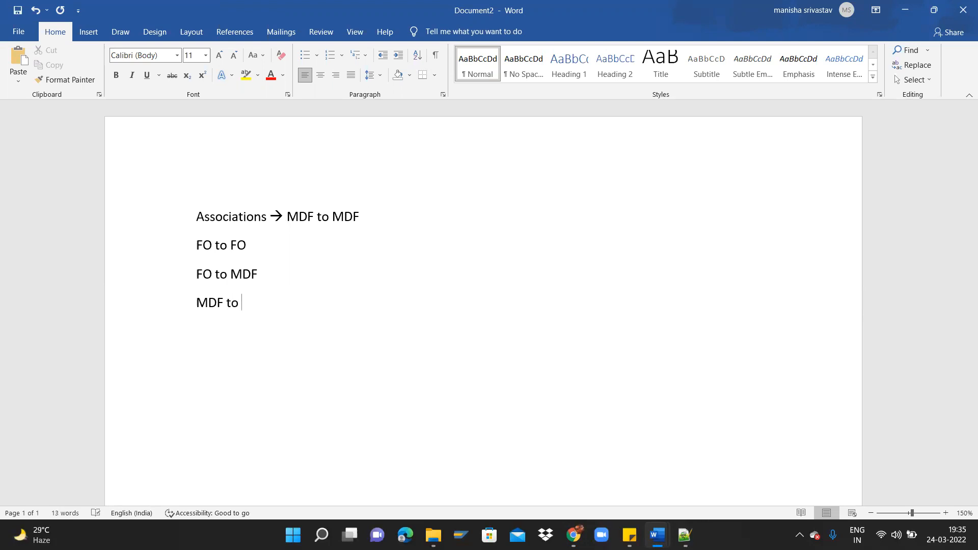
pyautogui.write('FO')
# Switch back to SuccessFactors in Chrome, duplicate the pay structures page, and open My Employee File in the copy
pyautogui.hotkey('alt', 'Tab')
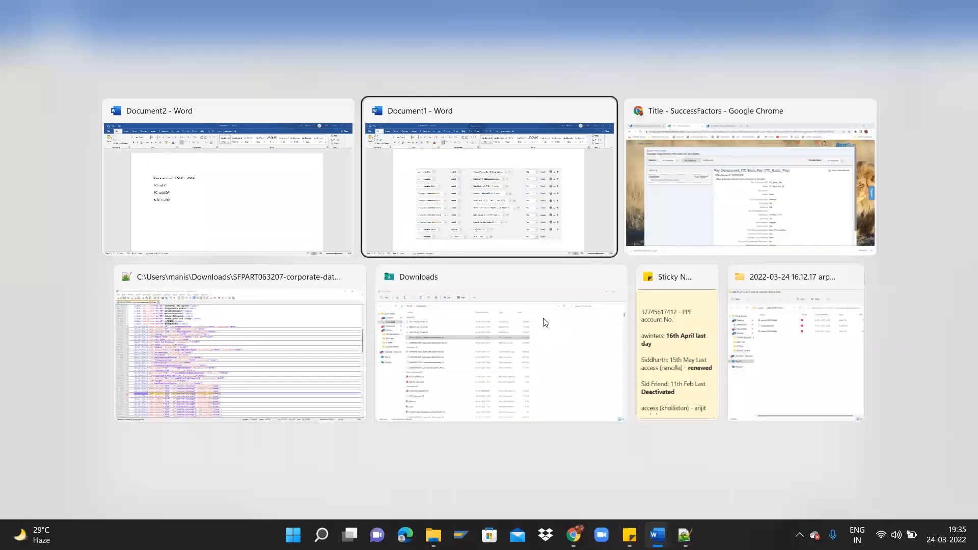
pyautogui.hotkey('alt', 'Tab')
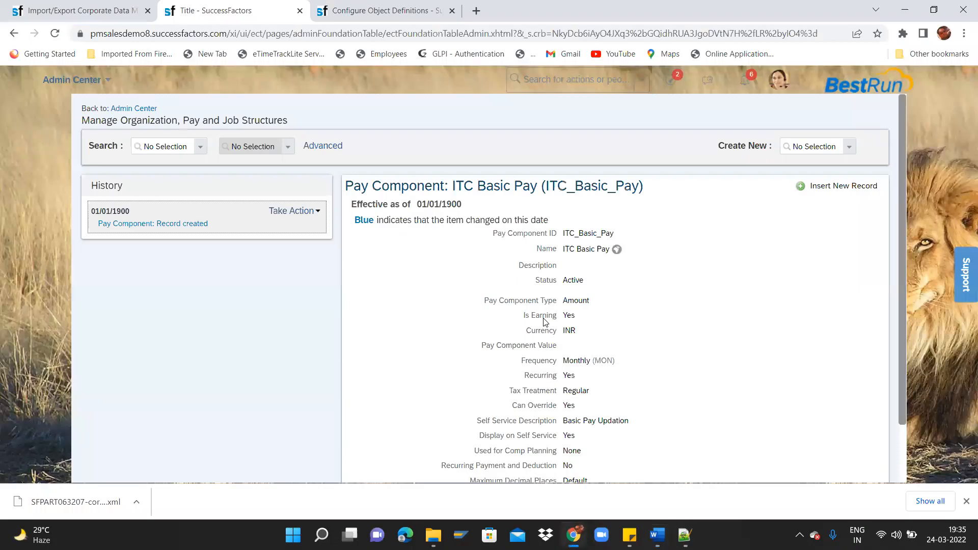
pyautogui.hotkey('alt', 'Tab')
pyautogui.hotkey('alt', 'Tab')
pyautogui.rightClick(202, 6)
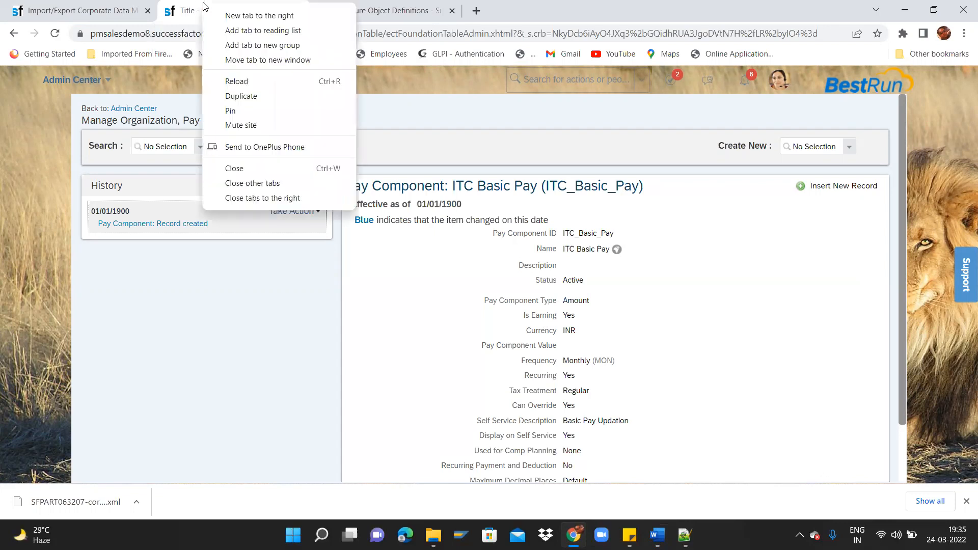
pyautogui.click(242, 97)
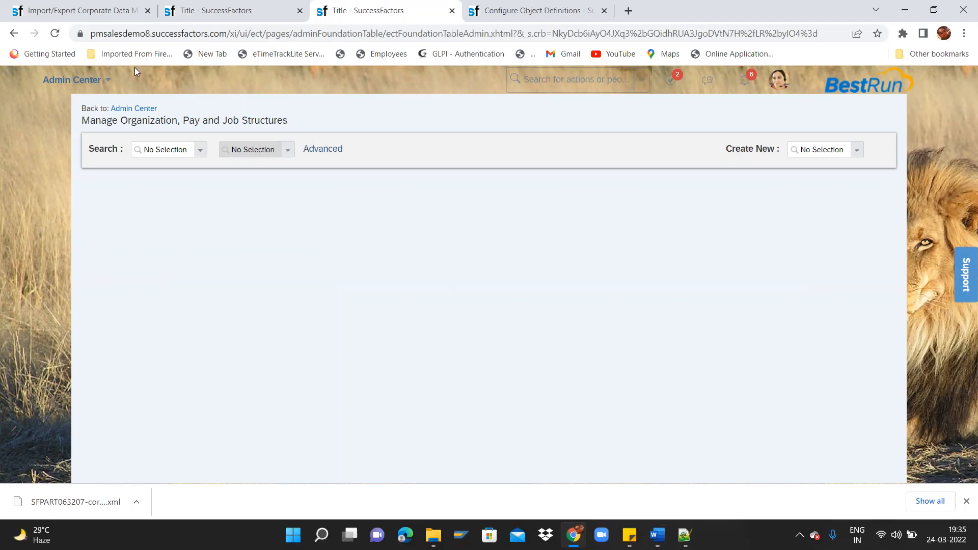
pyautogui.click(105, 81)
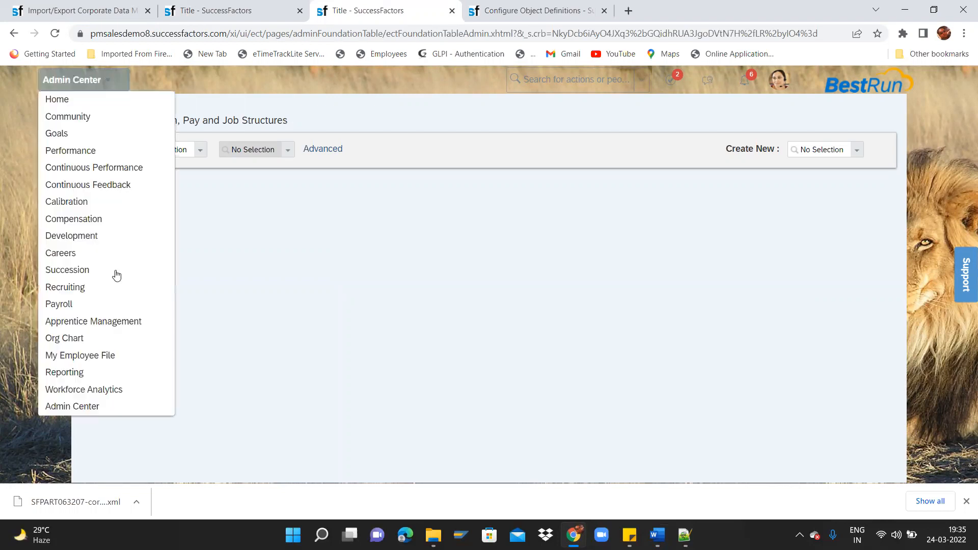
pyautogui.click(90, 354)
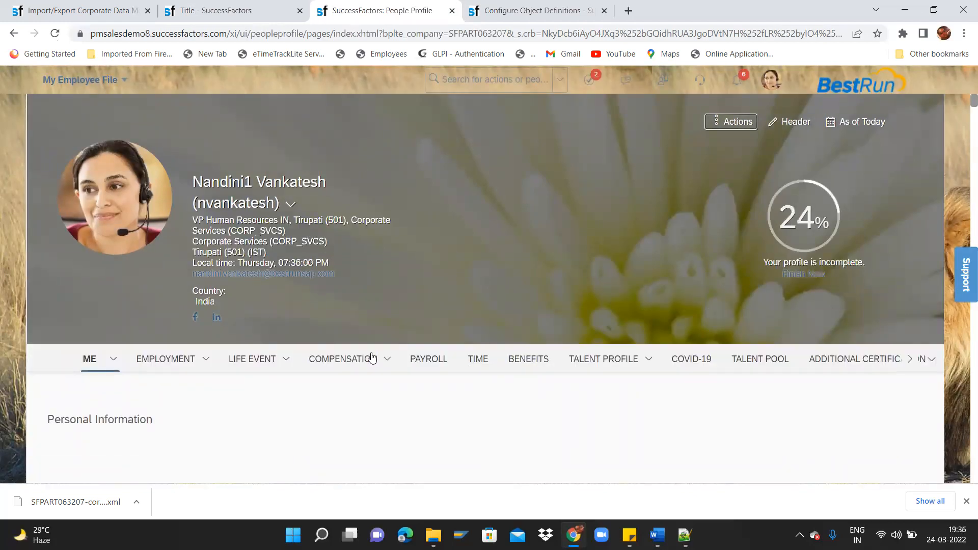
# Start a Change Job and Compensation Info entry for Compensation Information, effective Mar 24, 2022
pyautogui.click(741, 121)
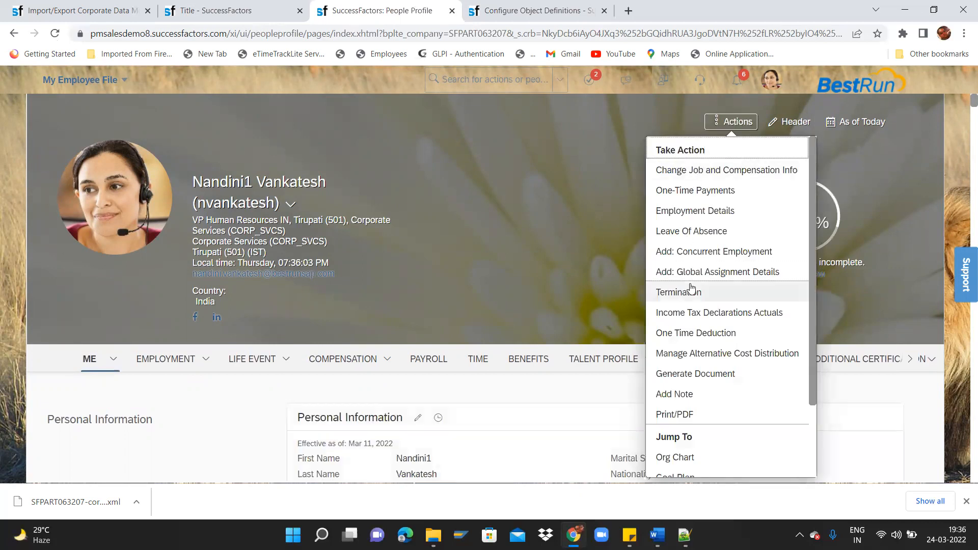
pyautogui.click(677, 171)
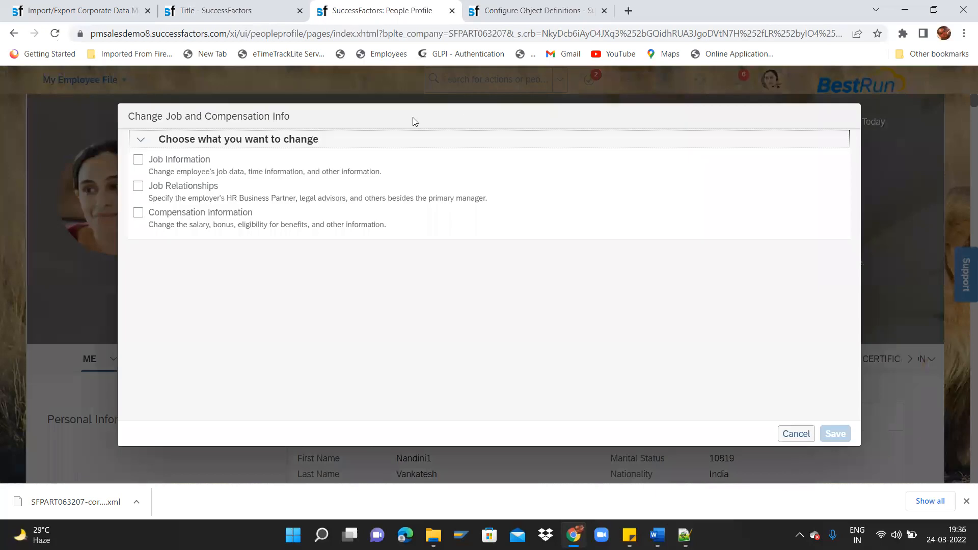
pyautogui.click(138, 212)
pyautogui.click(230, 273)
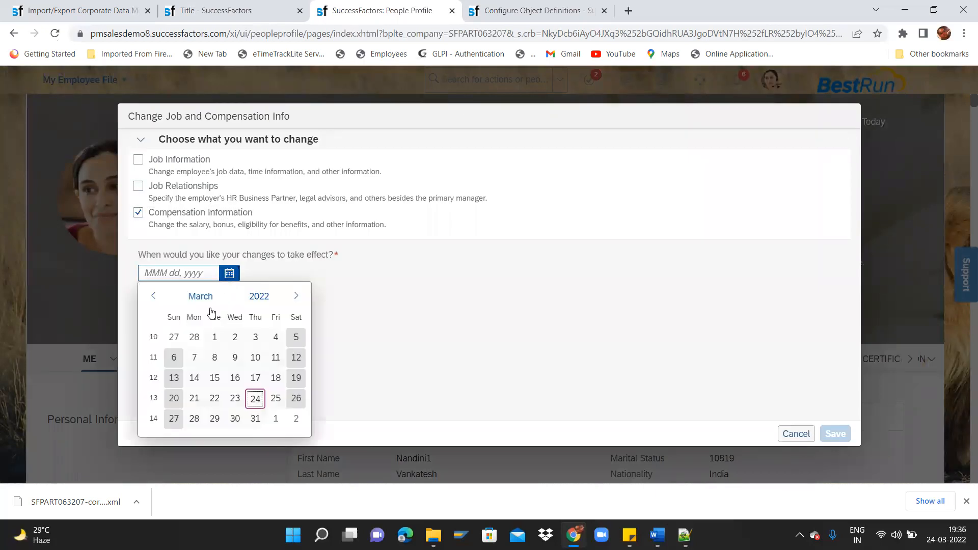
pyautogui.click(254, 399)
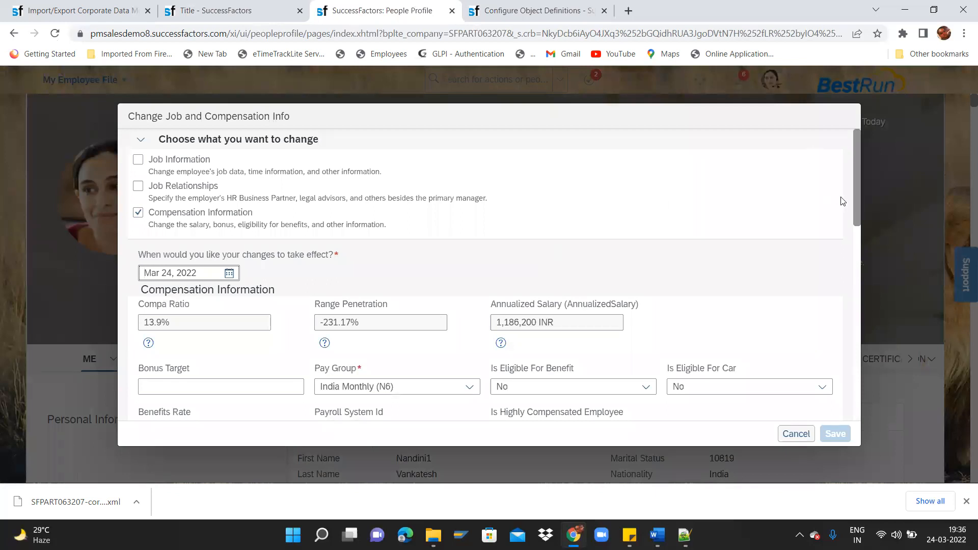
# Add a compensation row, view the pay components offered for it, and discard the entry without saving
pyautogui.scroll(-4, 860, 207)
pyautogui.scroll(-9, 864, 344)
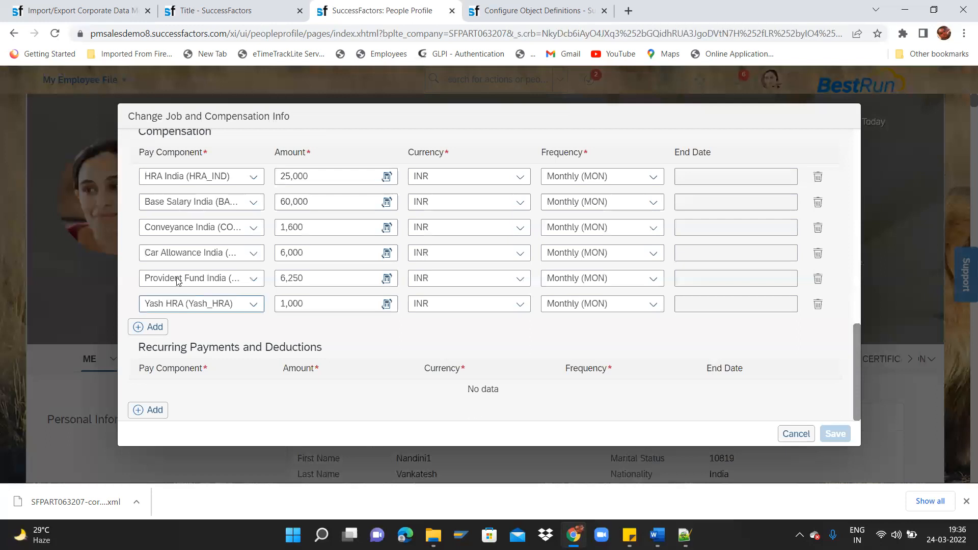
pyautogui.click(151, 327)
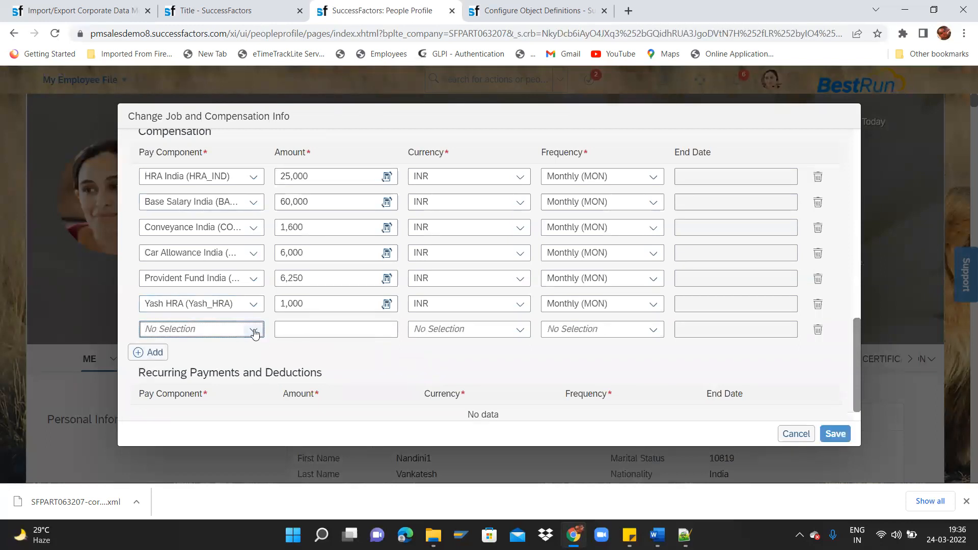
pyautogui.click(254, 331)
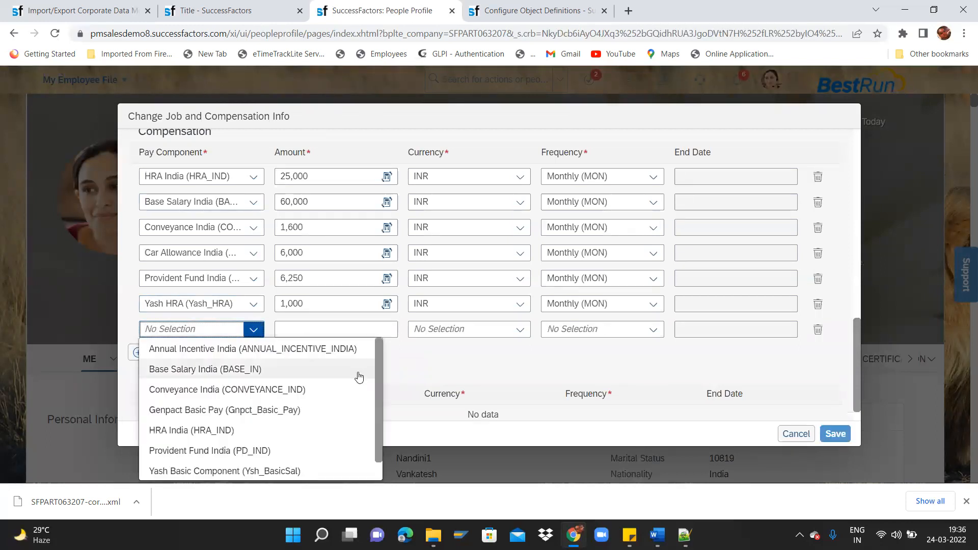
pyautogui.moveTo(376, 385); pyautogui.dragTo(376, 436)
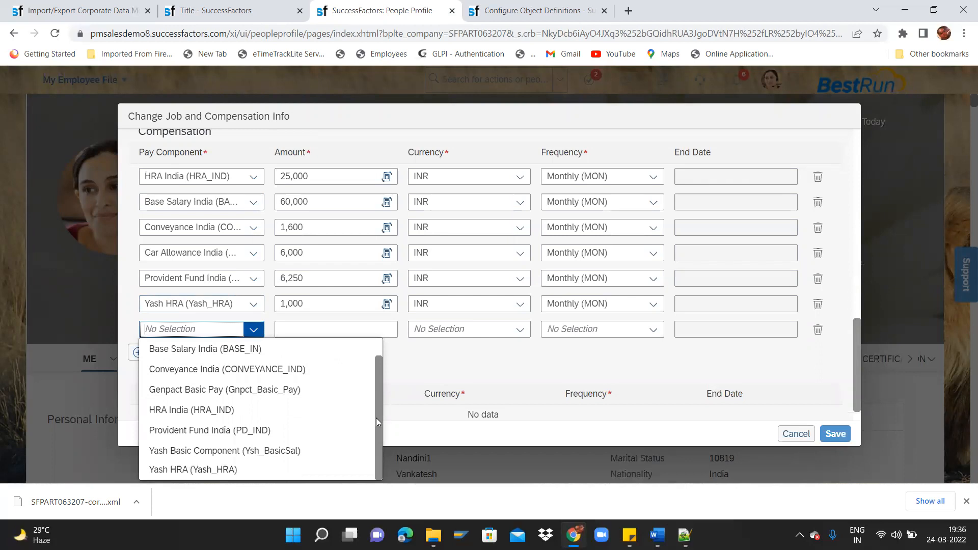
pyautogui.moveTo(378, 416); pyautogui.dragTo(380, 441)
pyautogui.click(796, 433)
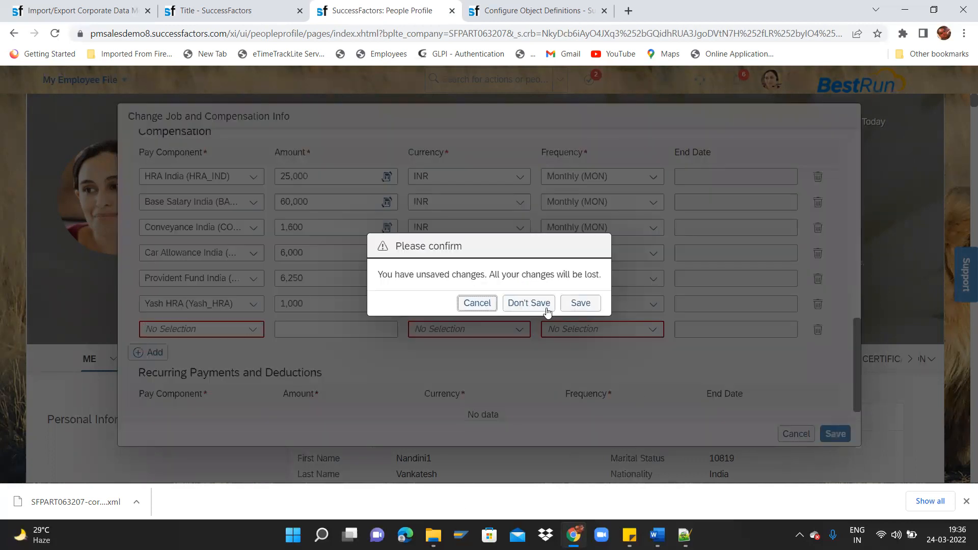
pyautogui.click(545, 310)
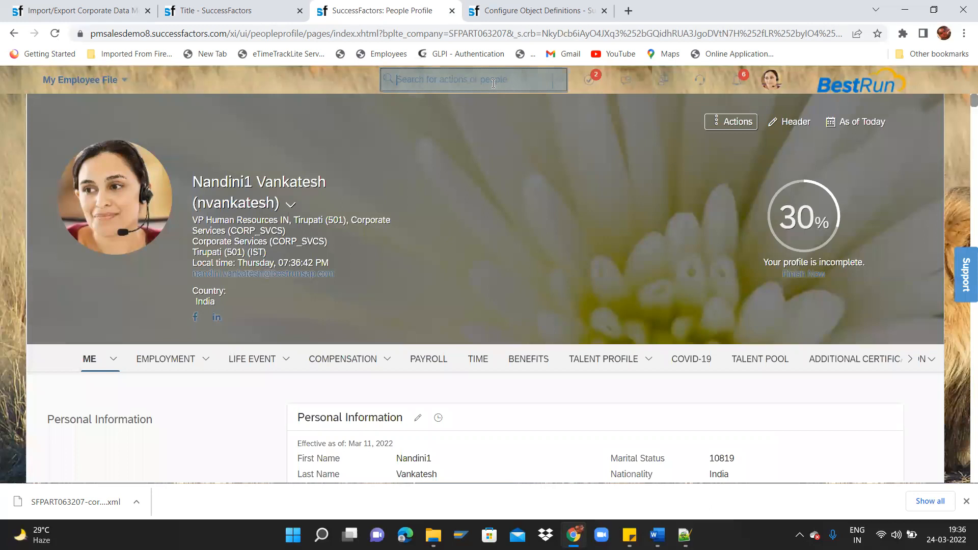
# Search for another employee by full name and open that employee's profile
pyautogui.click(493, 81)
pyautogui.write('carla')
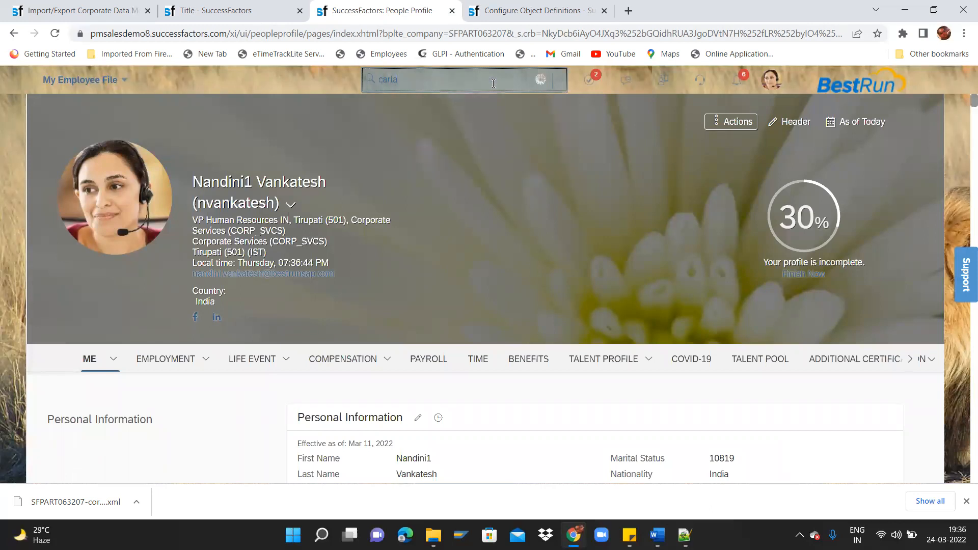
pyautogui.write(' grant')
pyautogui.click(426, 113)
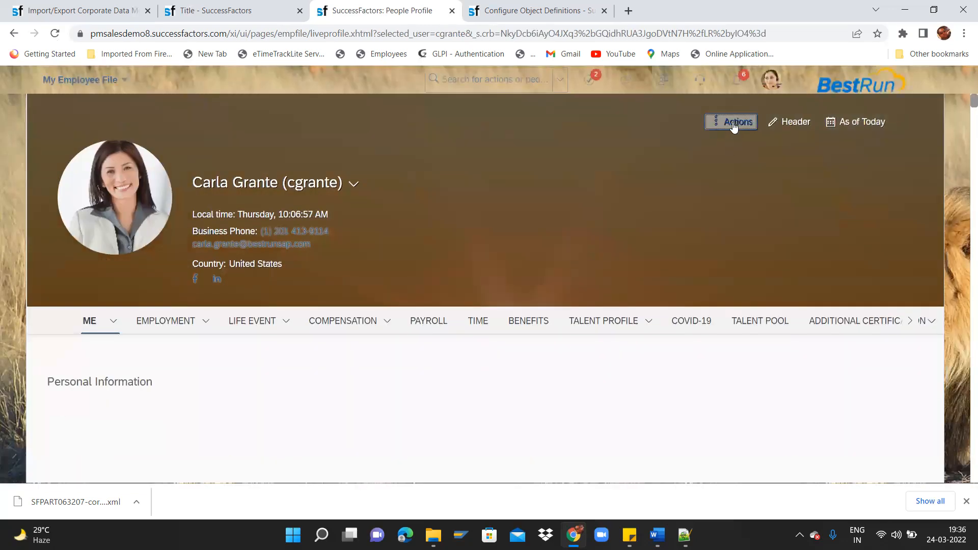
# Start changing this employee's Compensation Information through Change Job and Compensation Info, effective Mar 24, 2022
pyautogui.click(735, 126)
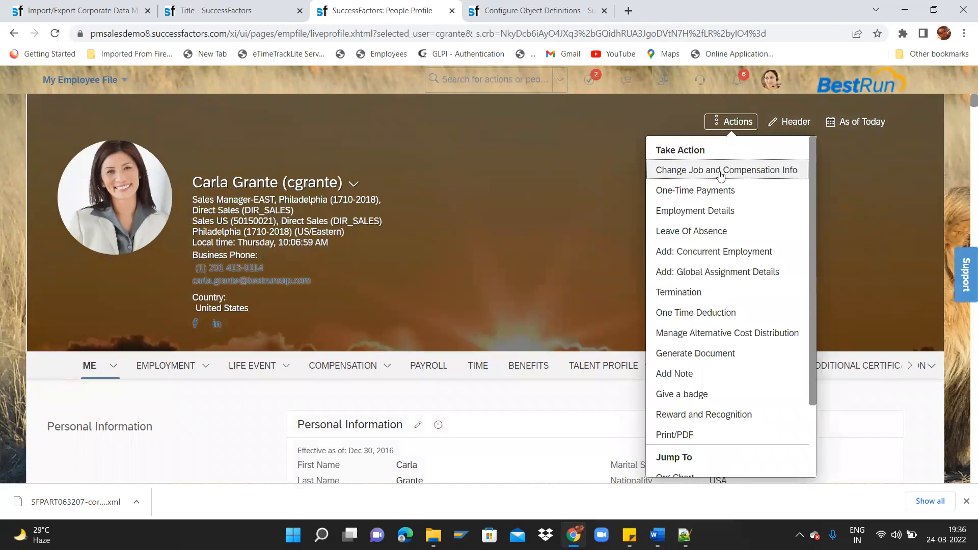
pyautogui.click(721, 172)
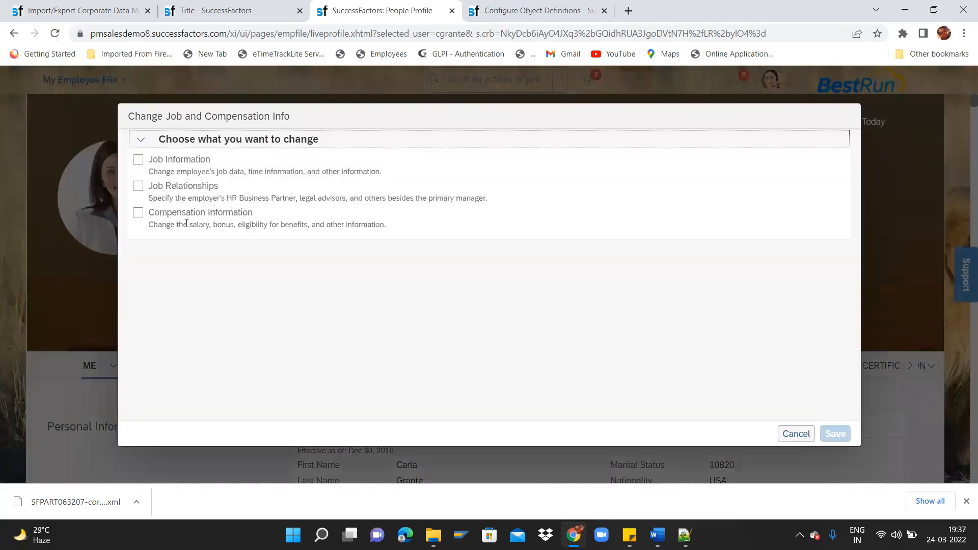
pyautogui.click(144, 215)
pyautogui.click(229, 273)
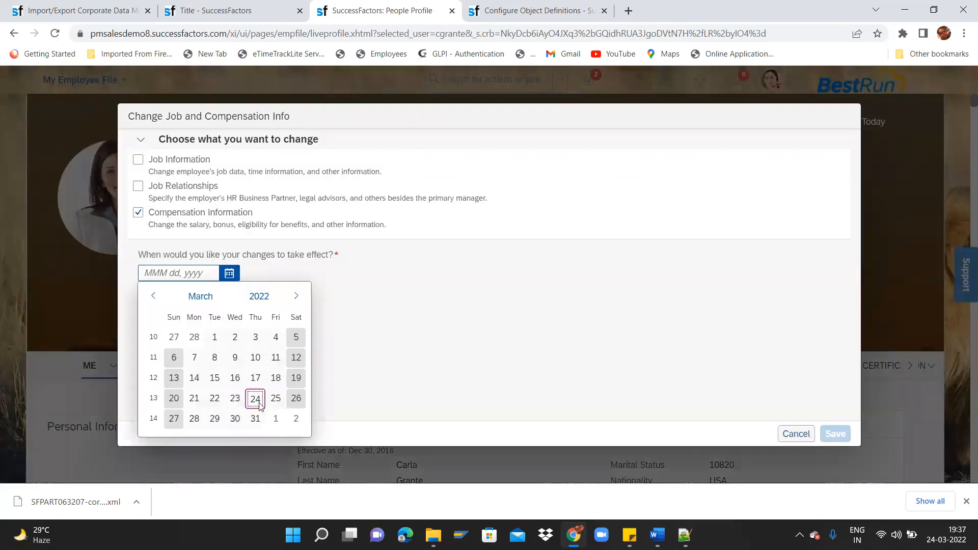
pyautogui.click(256, 399)
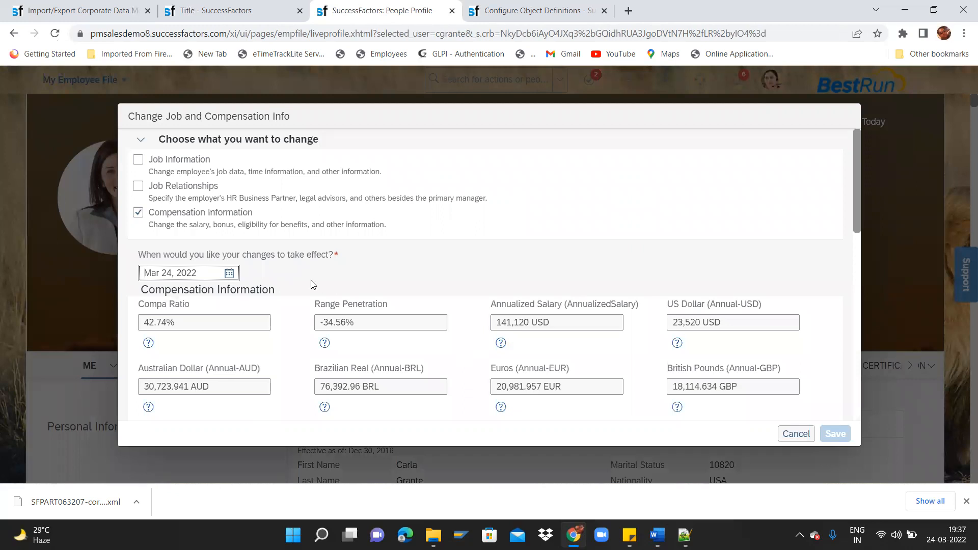
# Add a compensation row for this employee, view the offered pay components, and discard the changes without saving
pyautogui.moveTo(856, 216); pyautogui.dragTo(883, 426)
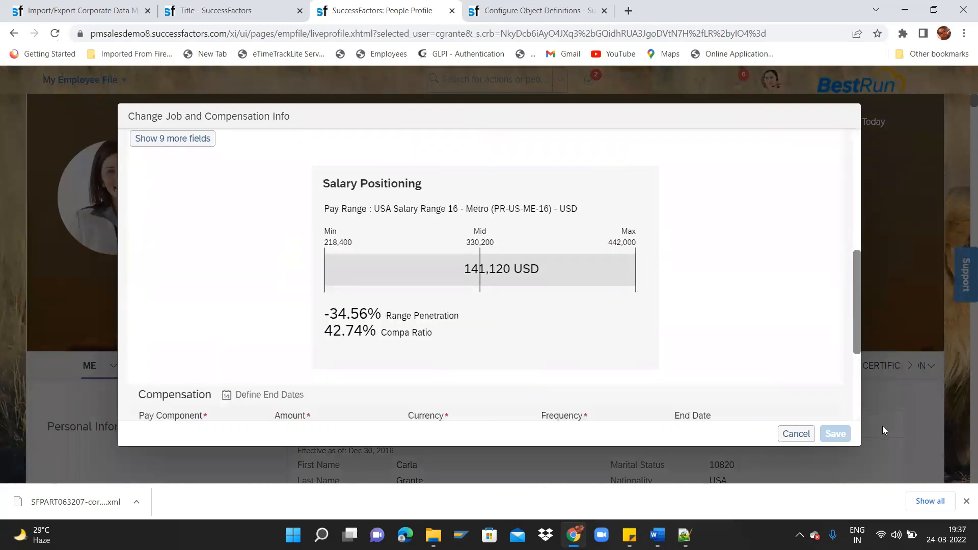
pyautogui.click(144, 332)
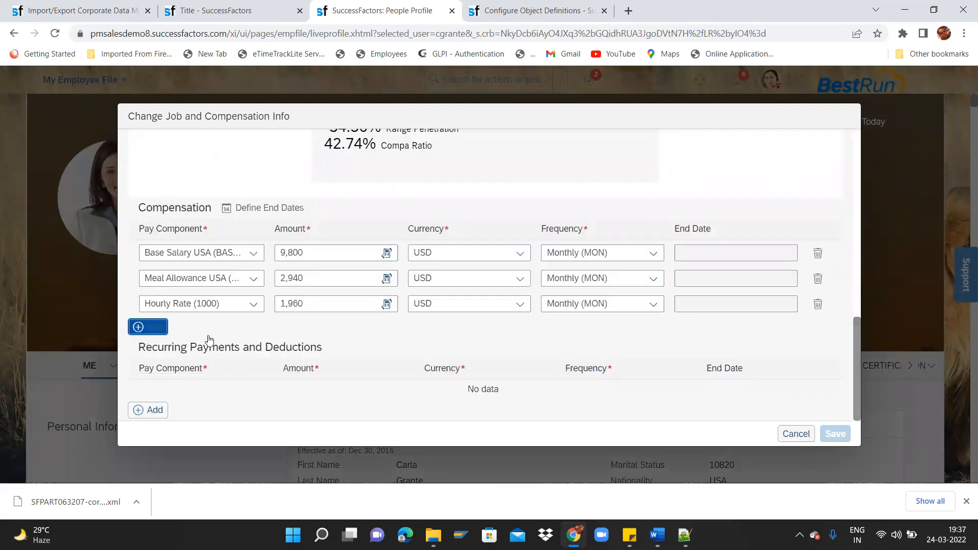
pyautogui.click(252, 330)
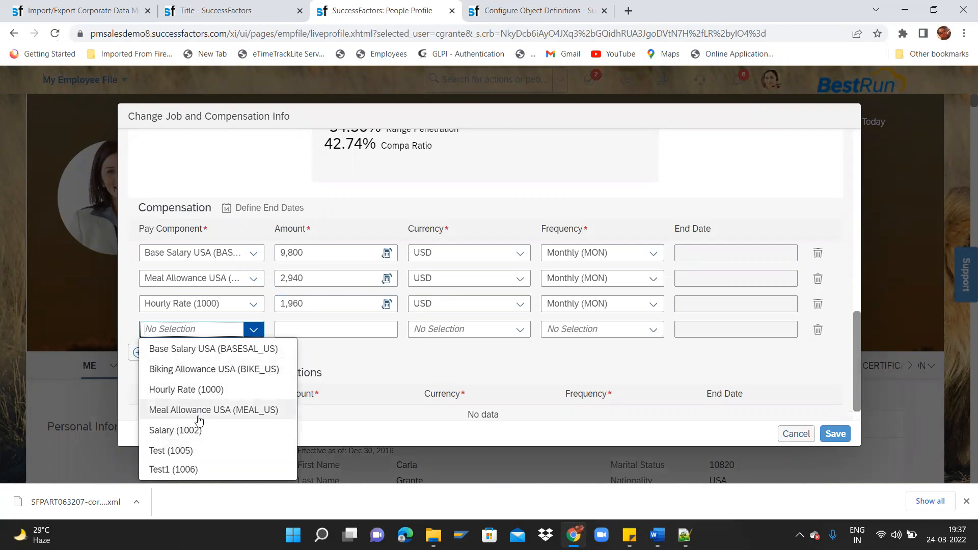
pyautogui.click(798, 434)
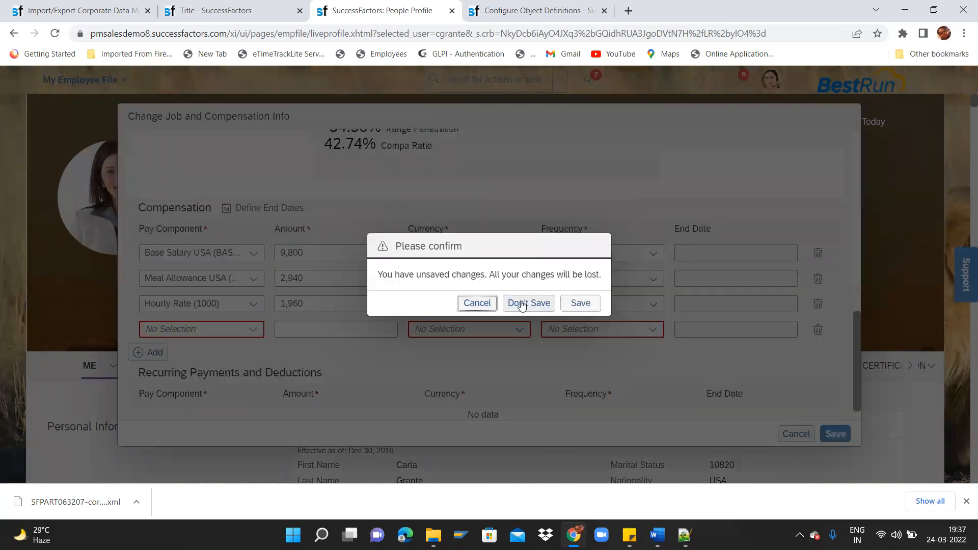
pyautogui.click(522, 305)
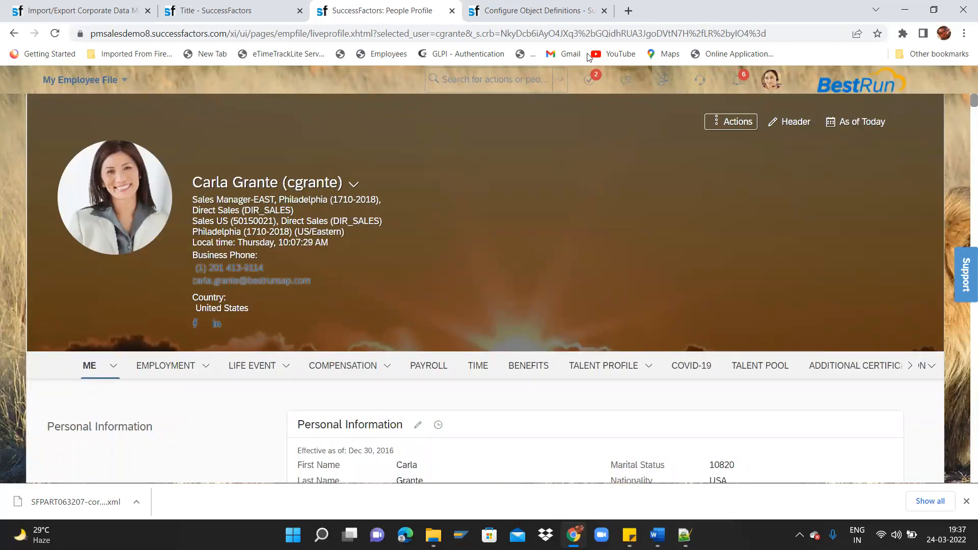
# Return to the ITC Basic Pay pay component record and check its name and currency
pyautogui.click(534, 10)
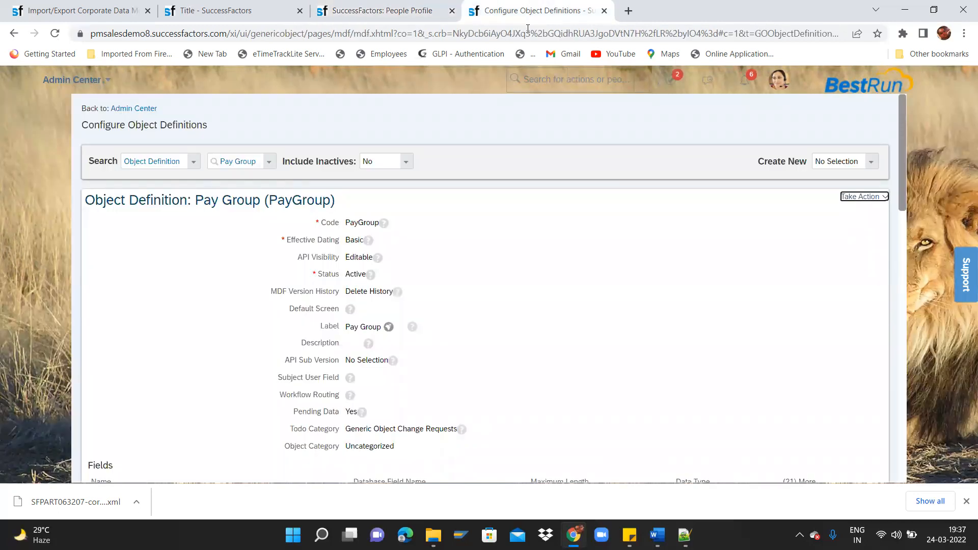
pyautogui.click(421, 11)
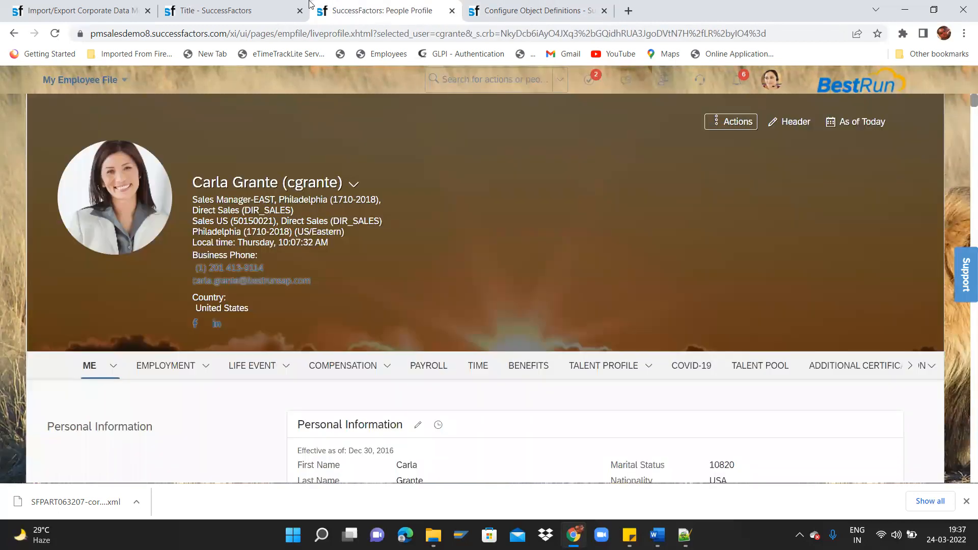
pyautogui.click(260, 11)
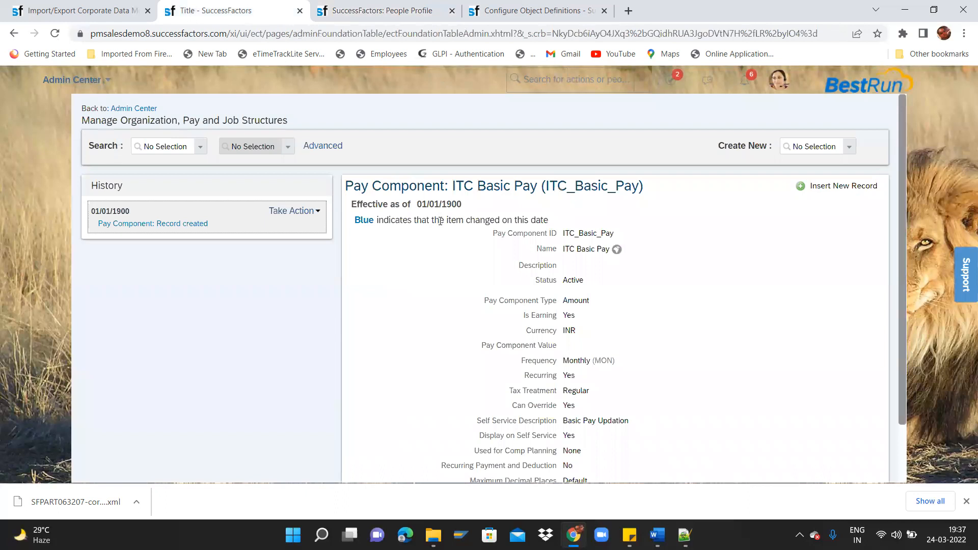
pyautogui.moveTo(448, 188); pyautogui.dragTo(631, 198)
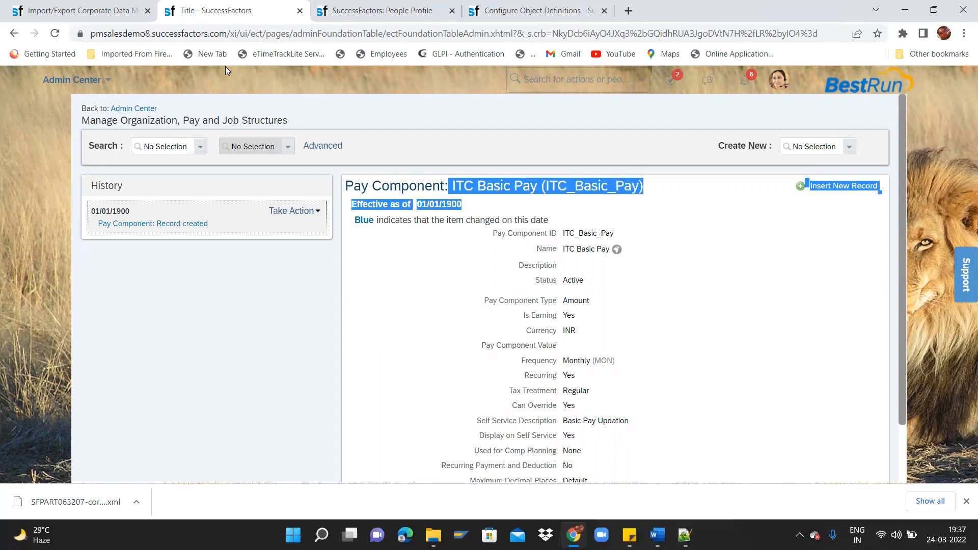
pyautogui.click(464, 255)
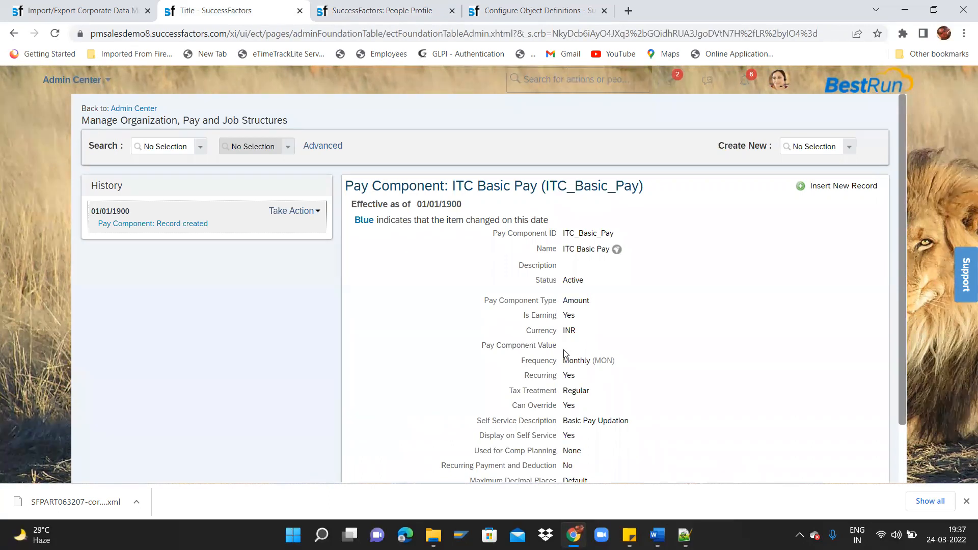
pyautogui.moveTo(562, 334); pyautogui.dragTo(580, 333)
# Duplicate the pay structures page and open Manage Data in the copy
pyautogui.rightClick(240, 4)
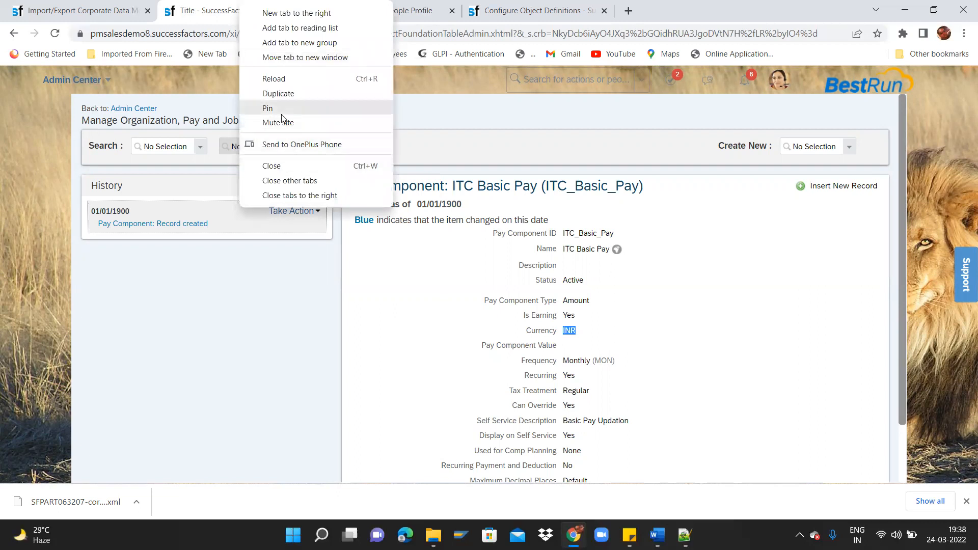
pyautogui.click(289, 92)
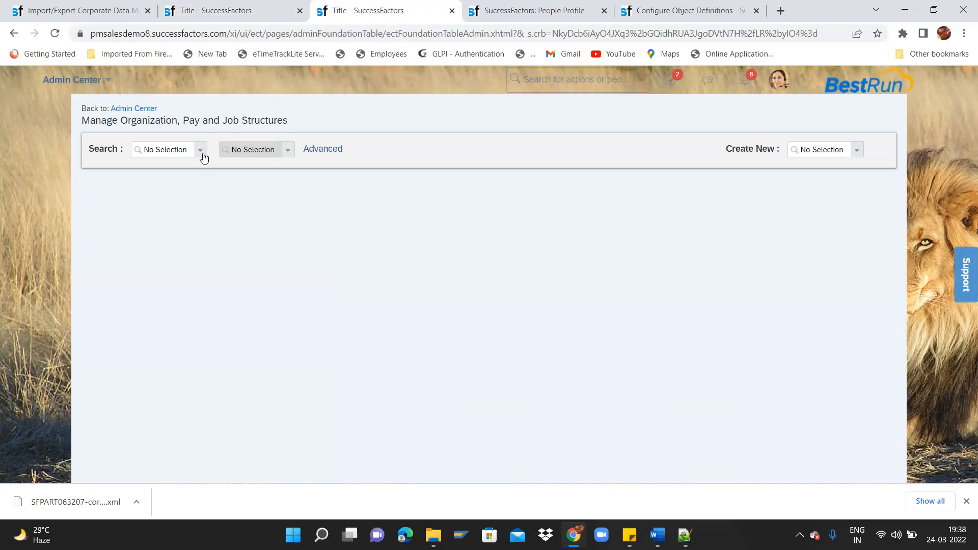
pyautogui.click(587, 86)
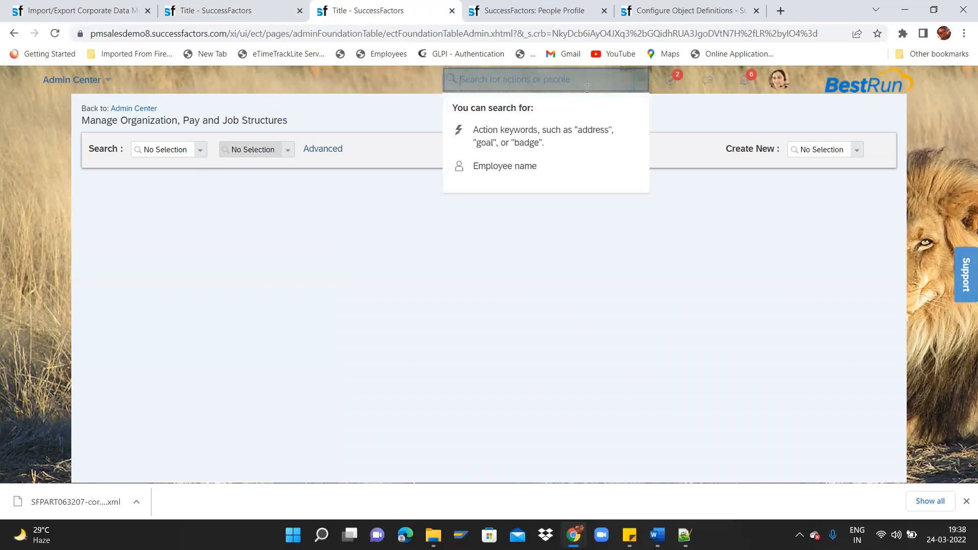
pyautogui.write('manage data')
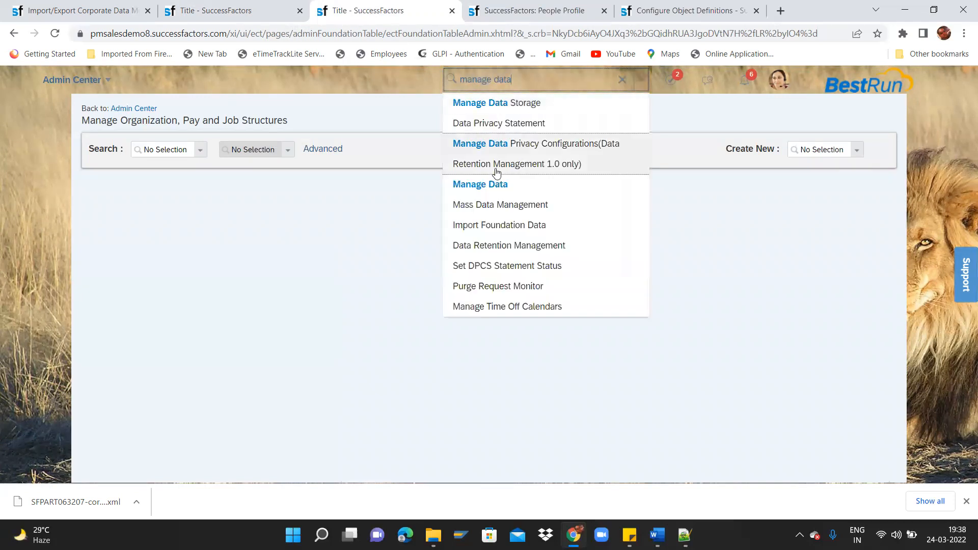
pyautogui.click(493, 182)
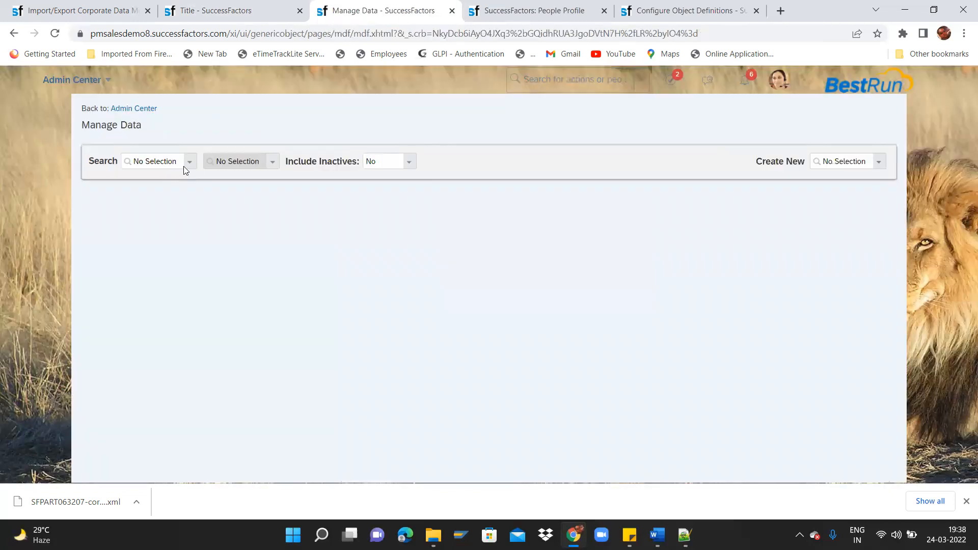
# Open the Country/Region record for India (IND) and review the pay components assigned to it
pyautogui.click(192, 163)
pyautogui.write('c')
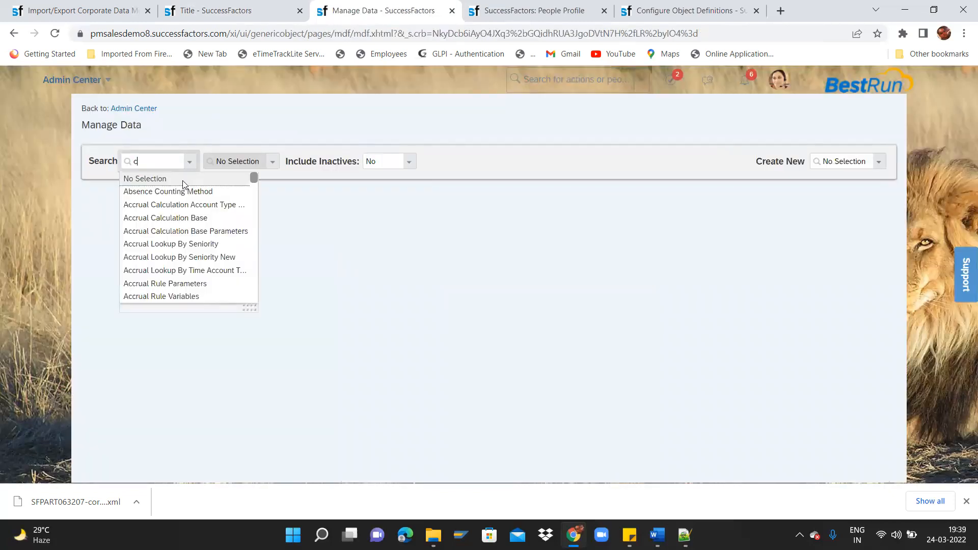
pyautogui.write('ountr')
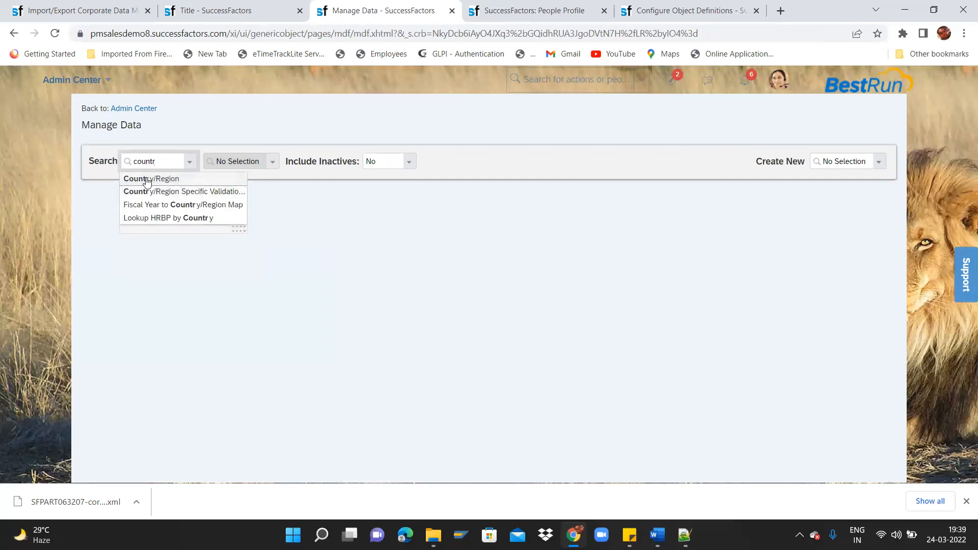
pyautogui.click(183, 179)
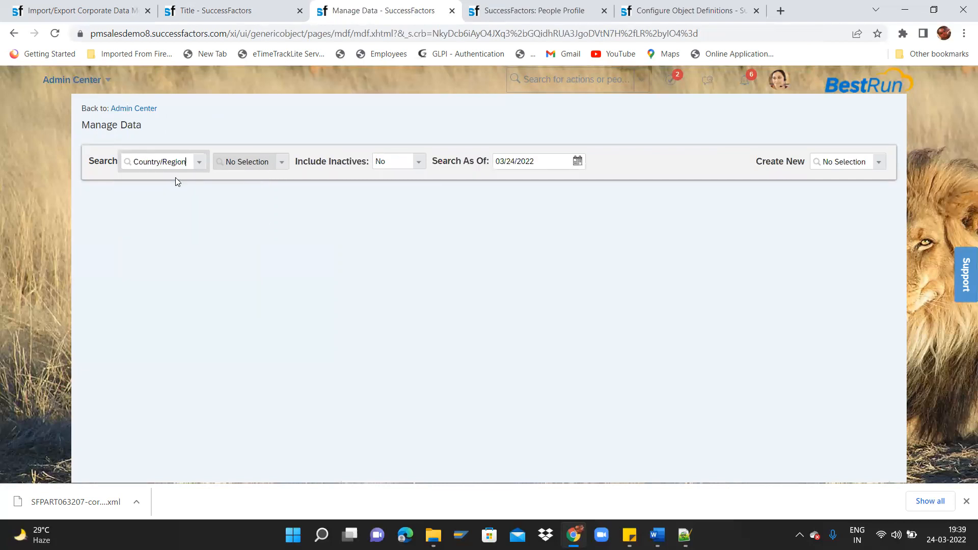
pyautogui.click(282, 162)
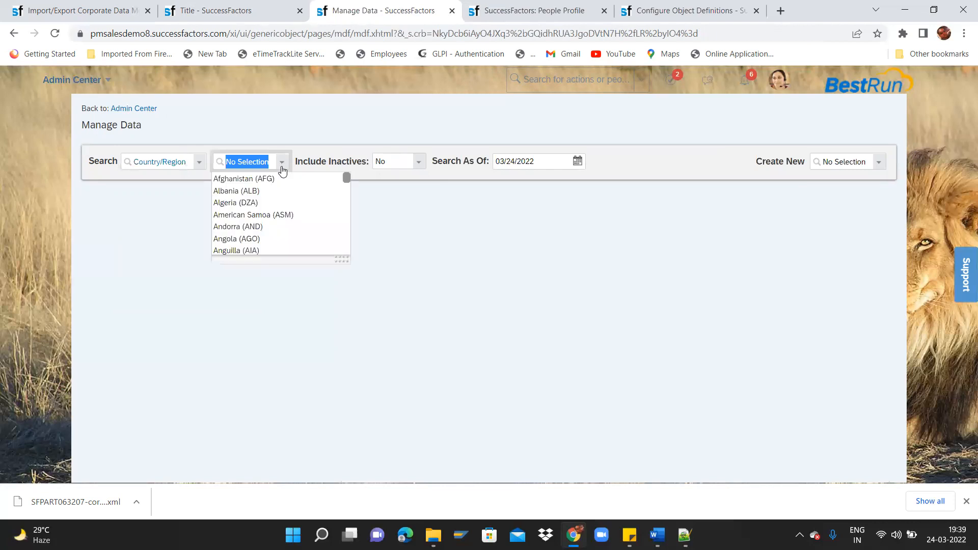
pyautogui.write('indi')
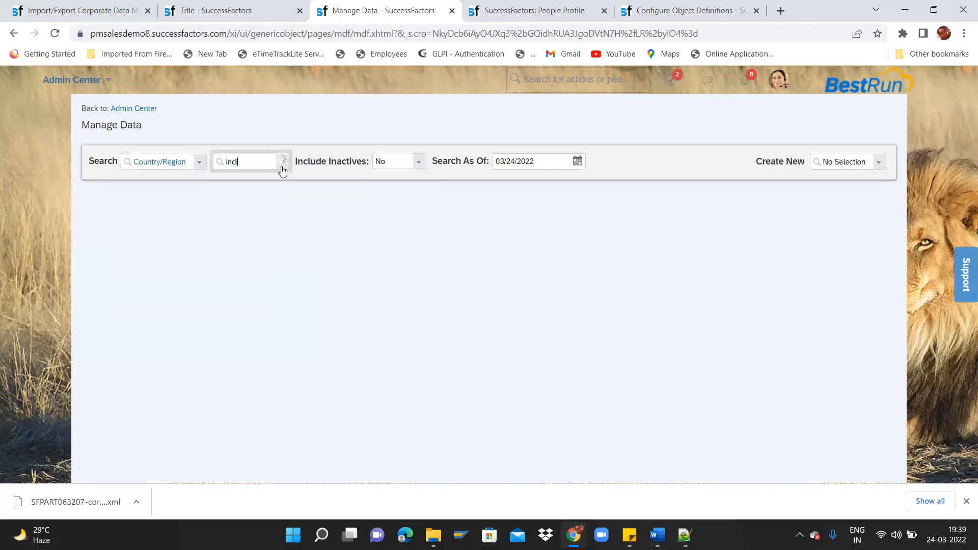
pyautogui.click(270, 189)
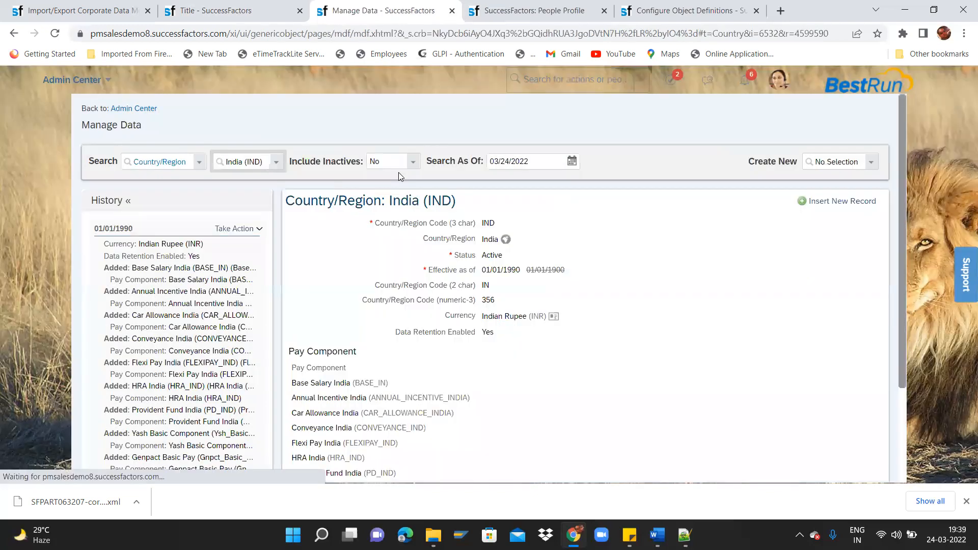
pyautogui.scroll(-1, 909, 242)
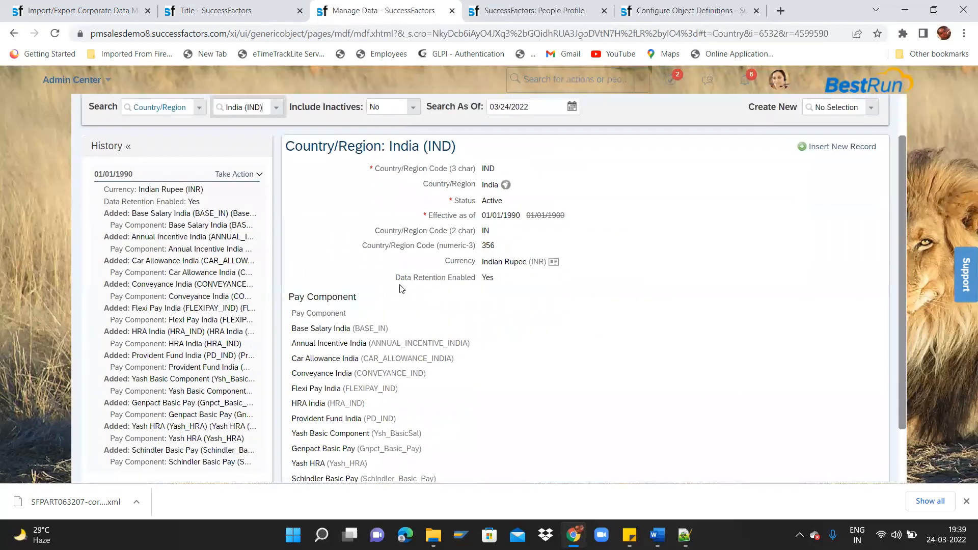
pyautogui.moveTo(286, 300); pyautogui.dragTo(364, 296)
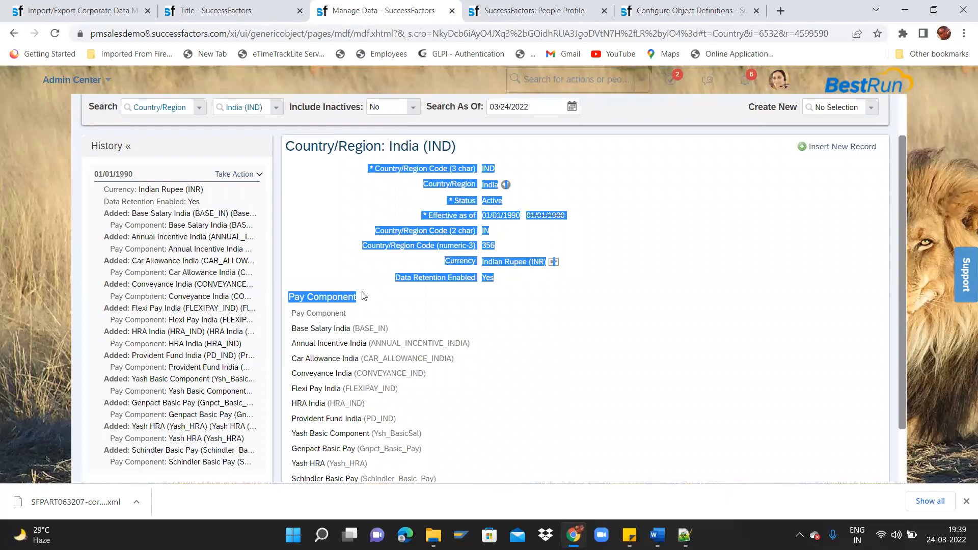
pyautogui.moveTo(296, 329); pyautogui.dragTo(442, 413)
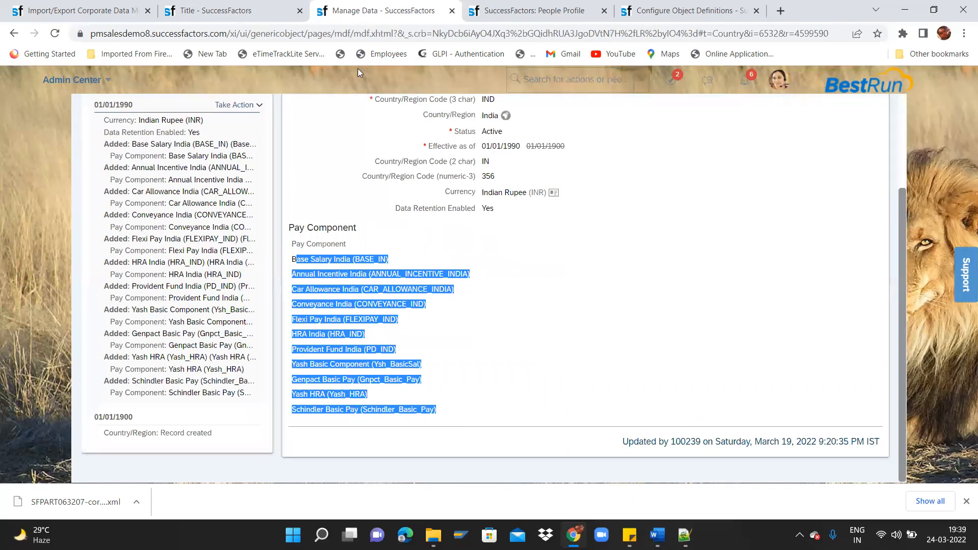
# Duplicate the India record's page and open Configure Object Definitions in the copy
pyautogui.rightClick(392, 9)
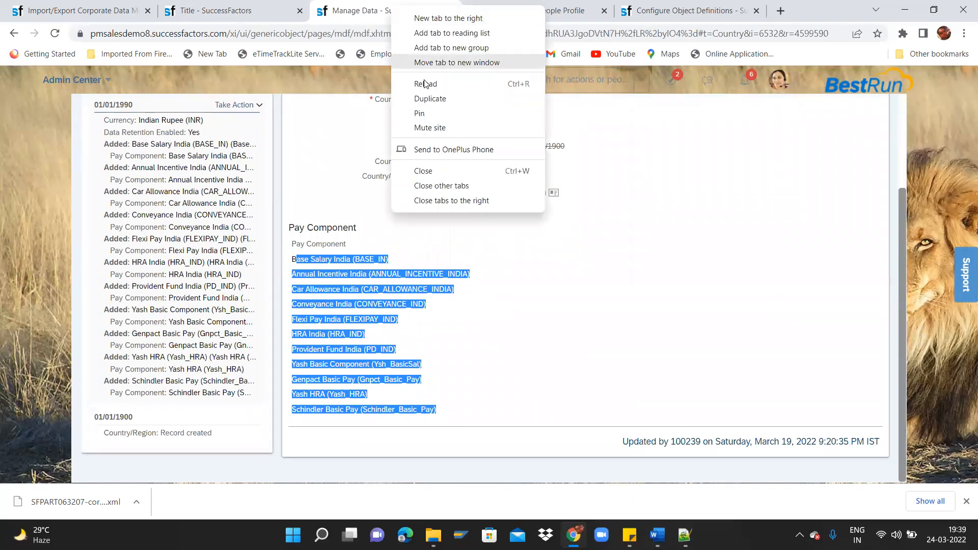
pyautogui.click(431, 98)
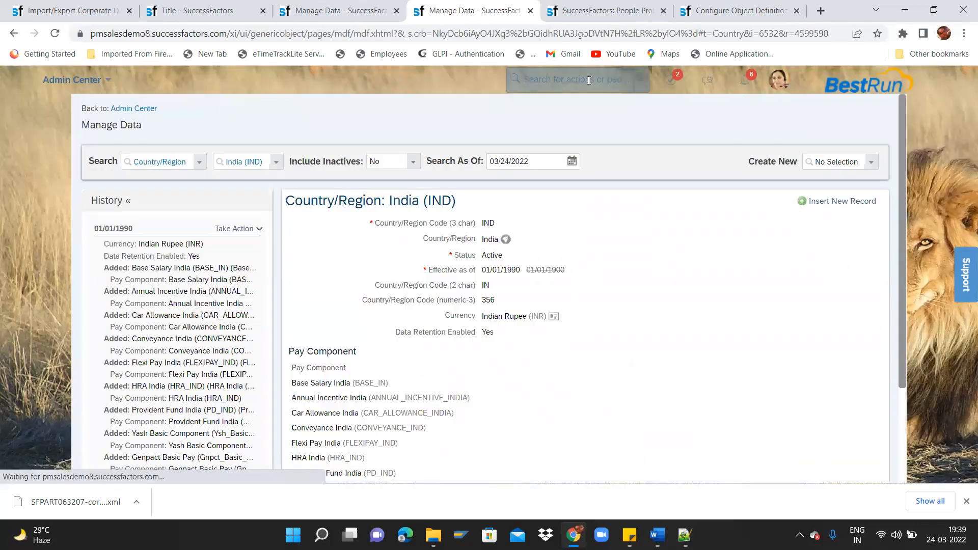
pyautogui.click(587, 80)
pyautogui.write('dont')
pyautogui.write('igure ob')
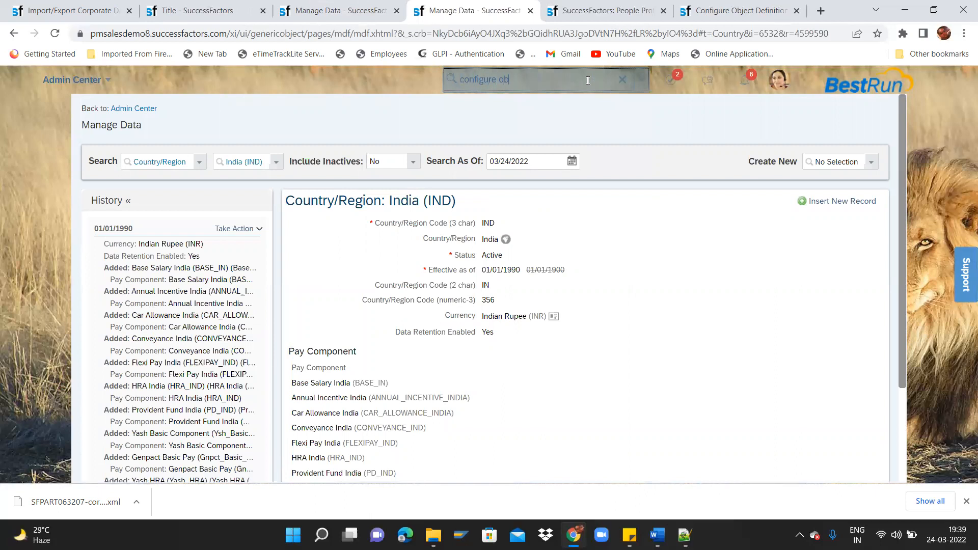
pyautogui.write('ject defini')
pyautogui.click(550, 105)
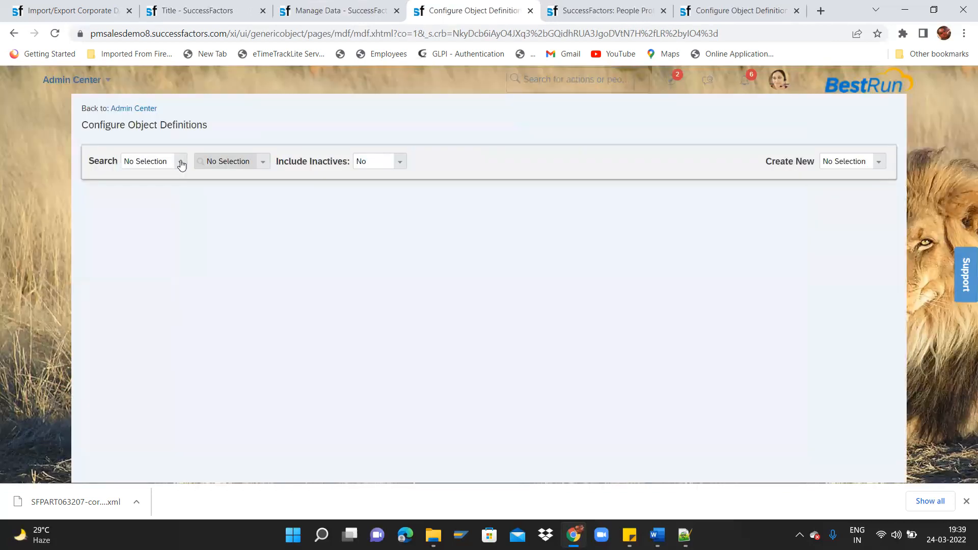
# Find and open the Object Definition for Country/Region
pyautogui.click(180, 161)
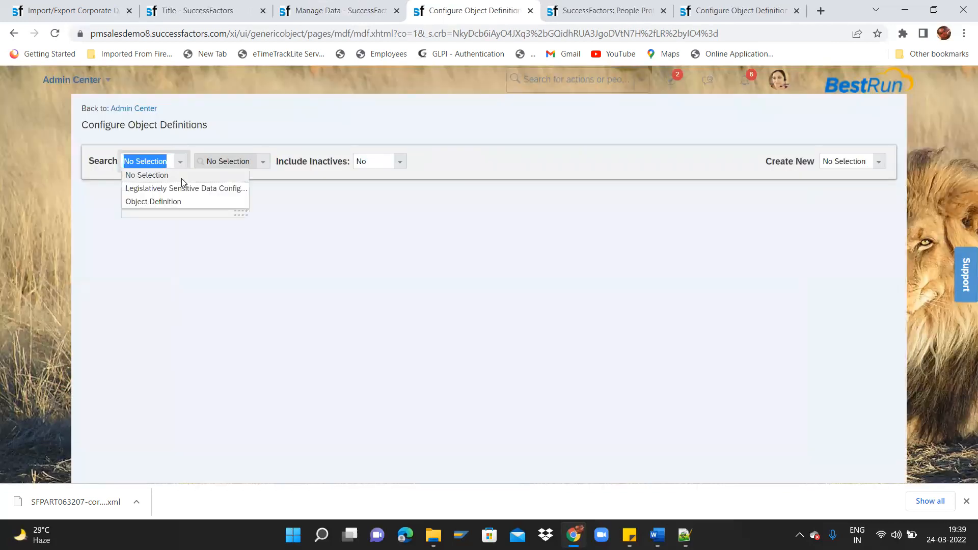
pyautogui.click(182, 201)
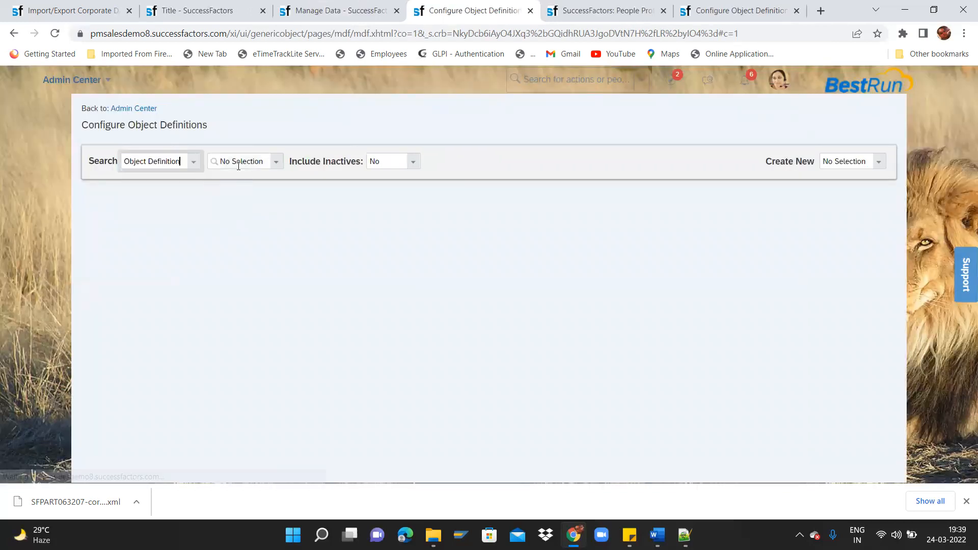
pyautogui.click(275, 162)
pyautogui.write('countr')
pyautogui.write('y')
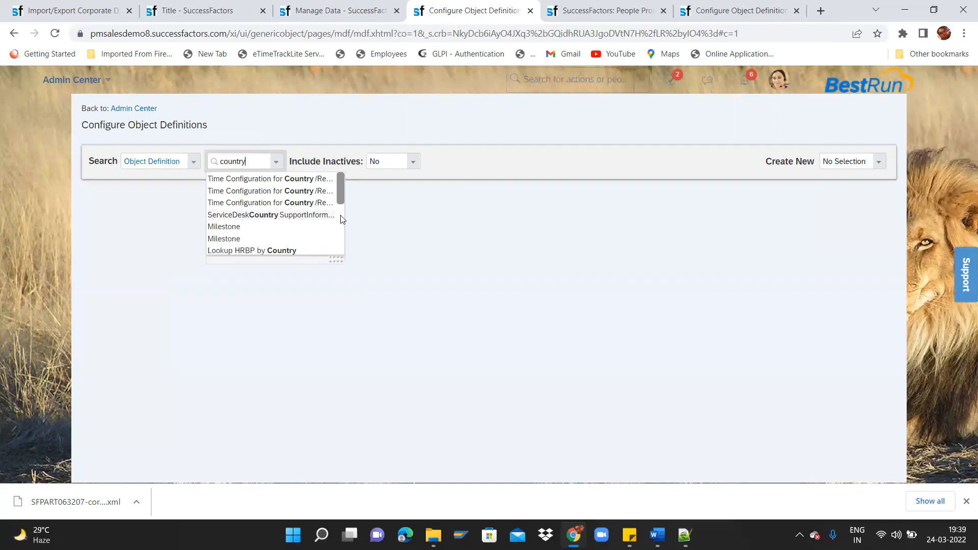
pyautogui.scroll(-3, 340, 218)
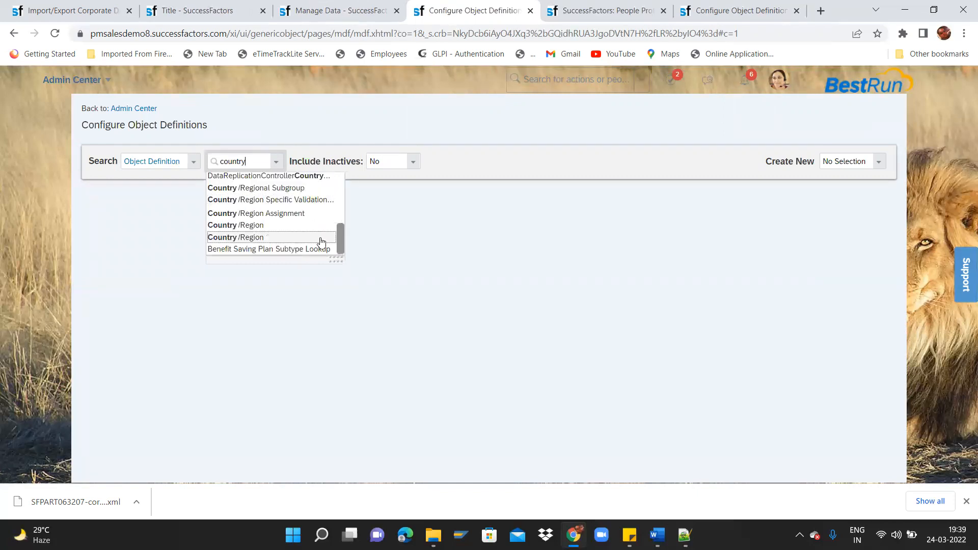
pyautogui.click(264, 238)
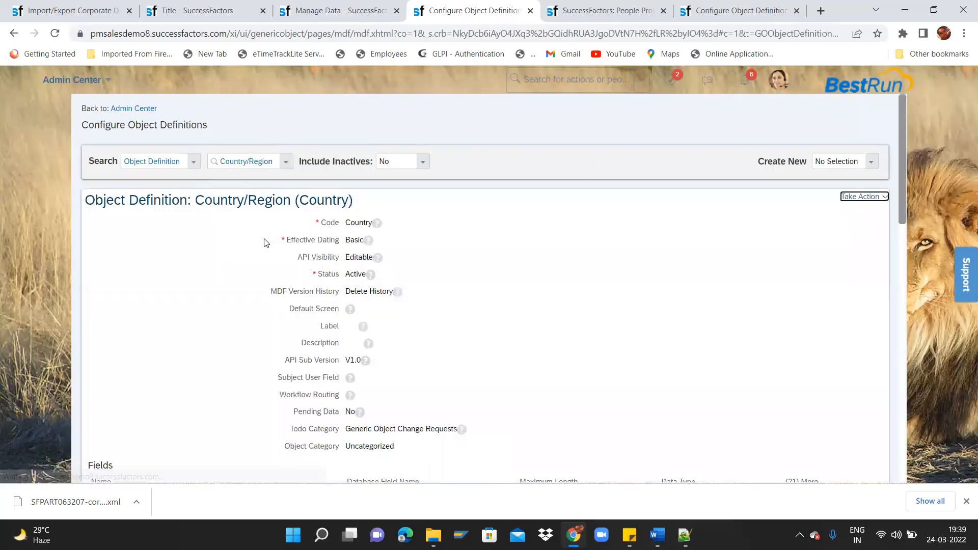
# Open the Country/Region definition for editing and examine its association with Pay Component Wrapper
pyautogui.click(858, 196)
pyautogui.click(813, 206)
pyautogui.moveTo(901, 151); pyautogui.dragTo(896, 359)
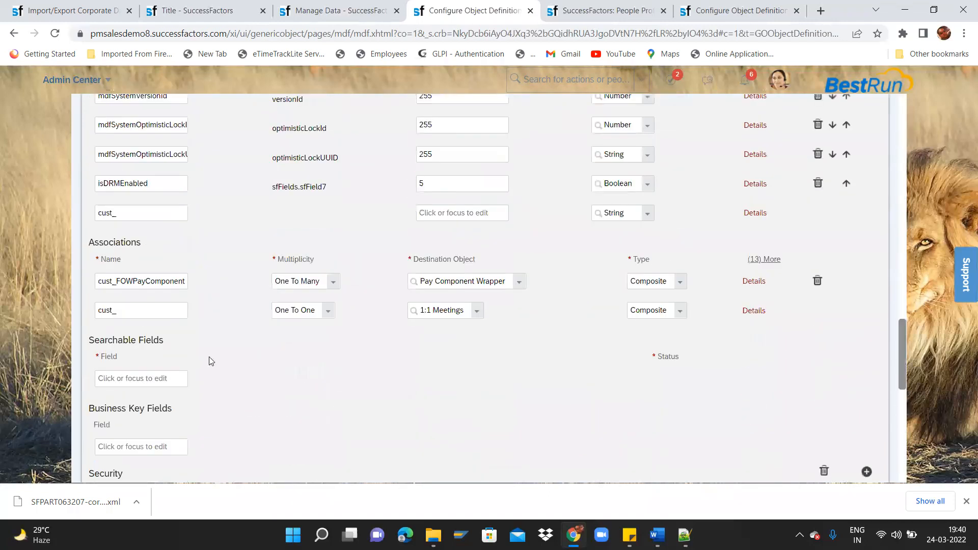
pyautogui.moveTo(99, 281); pyautogui.dragTo(172, 281)
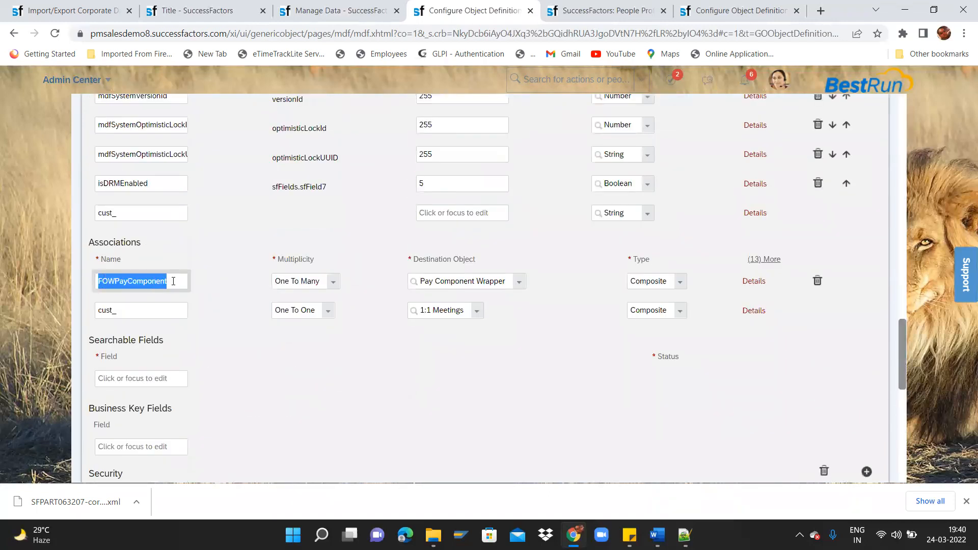
# Examine the name, multiplicity choices and destination object choices of the Country/Region definition's Pay Component Wrapper association
pyautogui.click(204, 287)
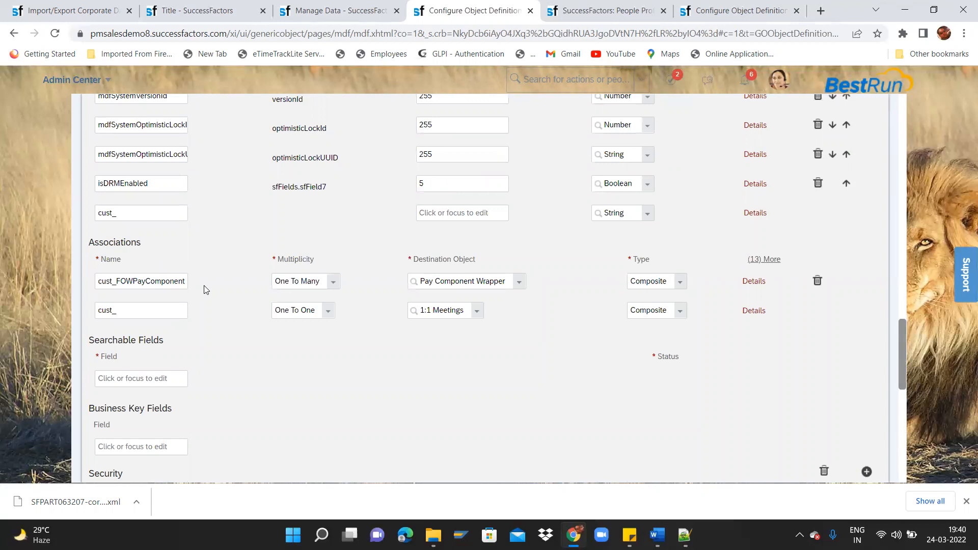
pyautogui.click(316, 283)
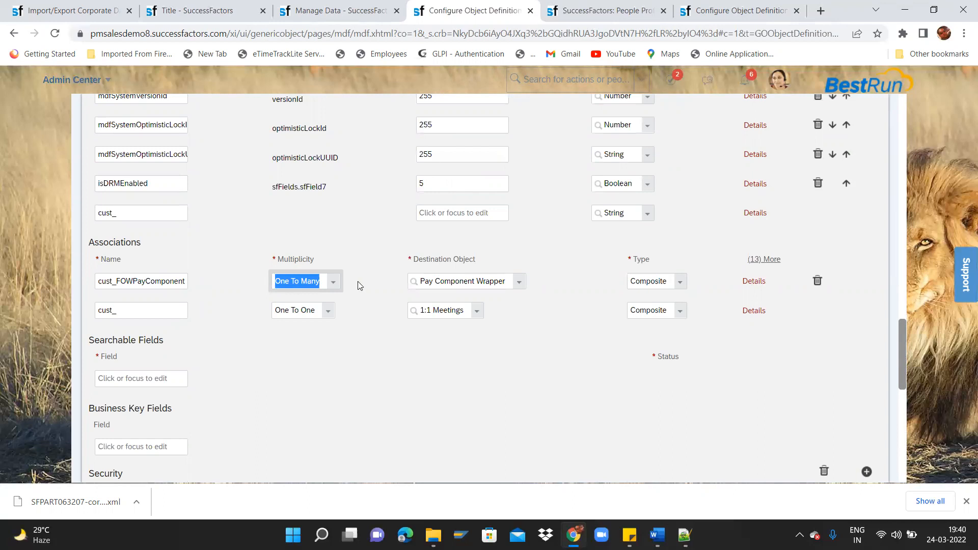
pyautogui.click(319, 280)
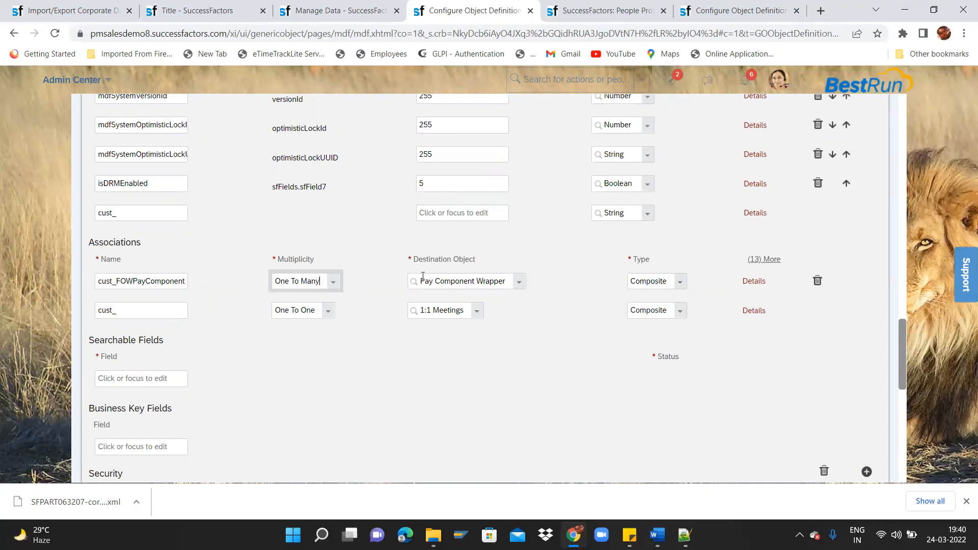
pyautogui.click(517, 280)
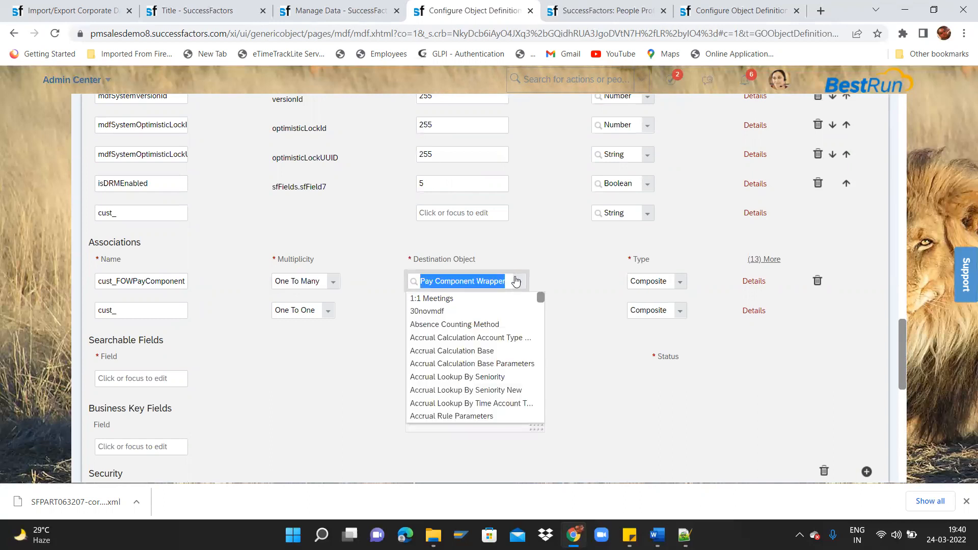
pyautogui.click(353, 299)
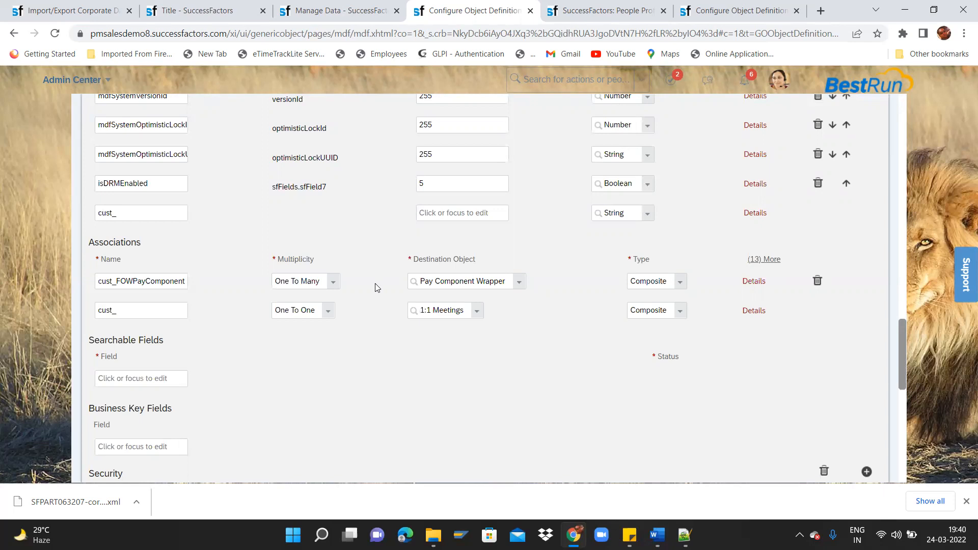
pyautogui.click(334, 286)
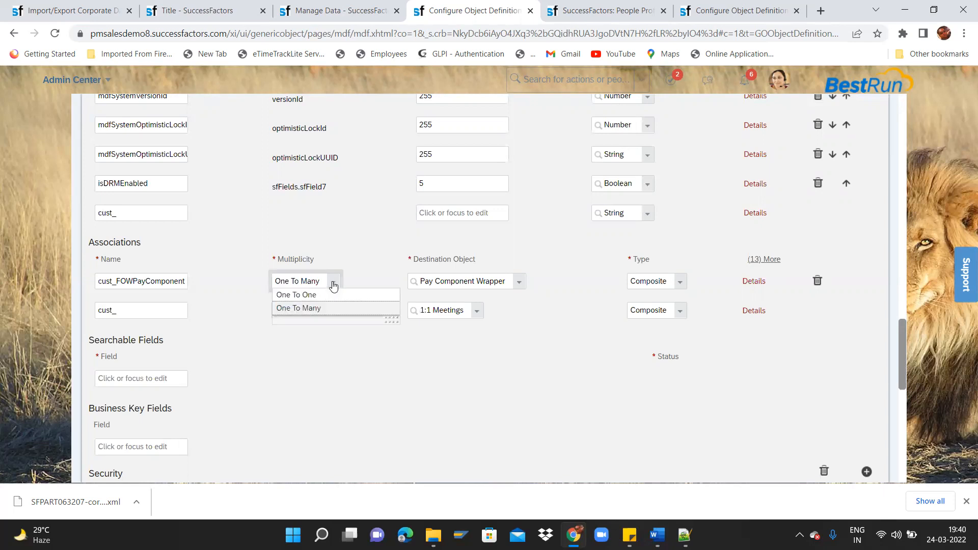
pyautogui.click(352, 277)
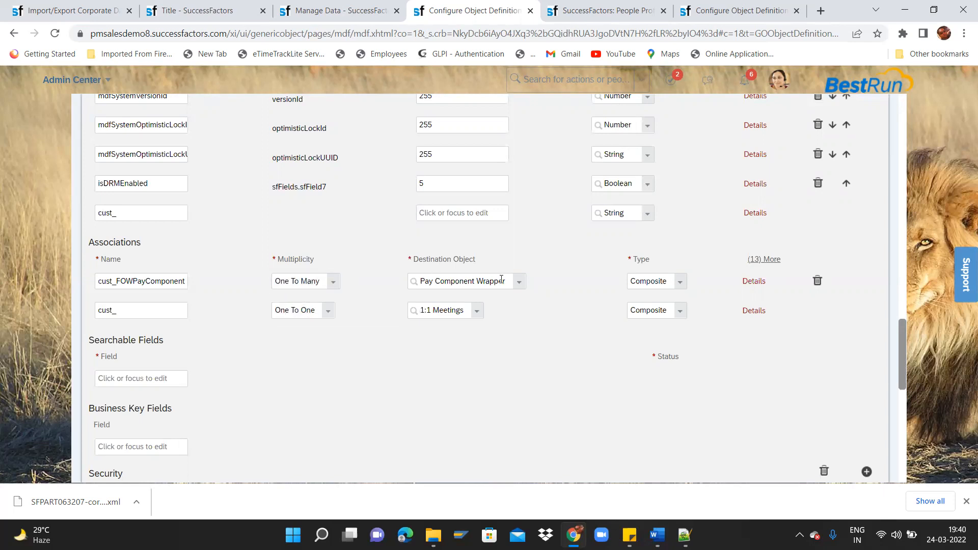
pyautogui.click(519, 284)
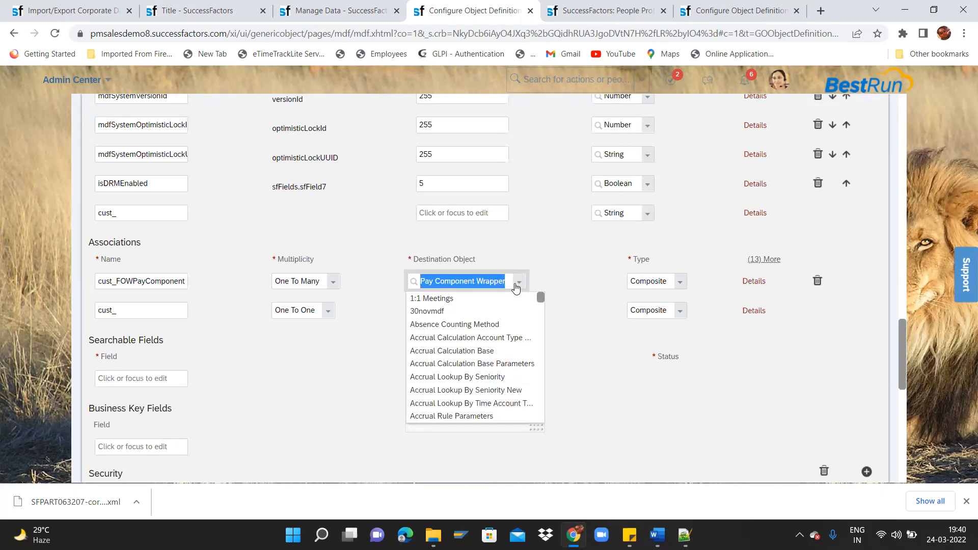
pyautogui.click(514, 288)
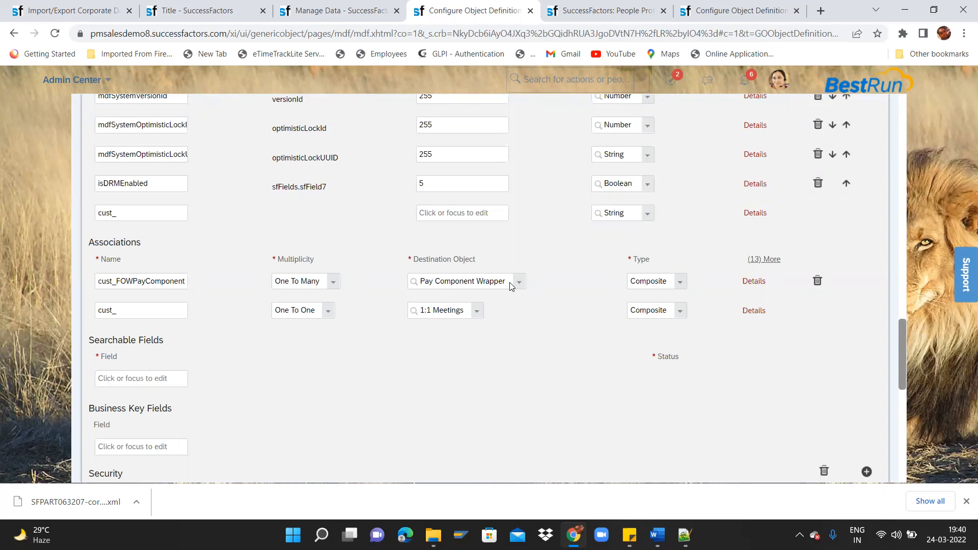
pyautogui.click(516, 283)
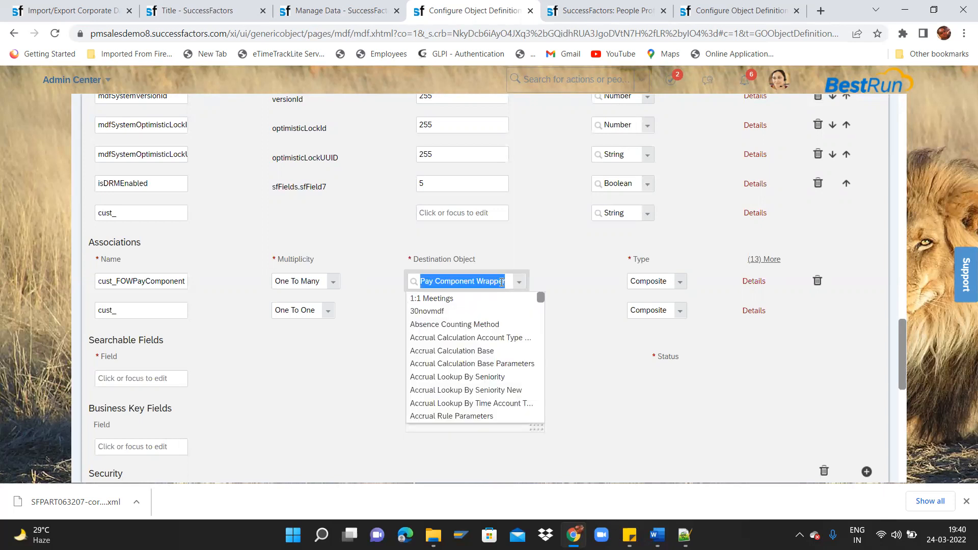
pyautogui.click(512, 253)
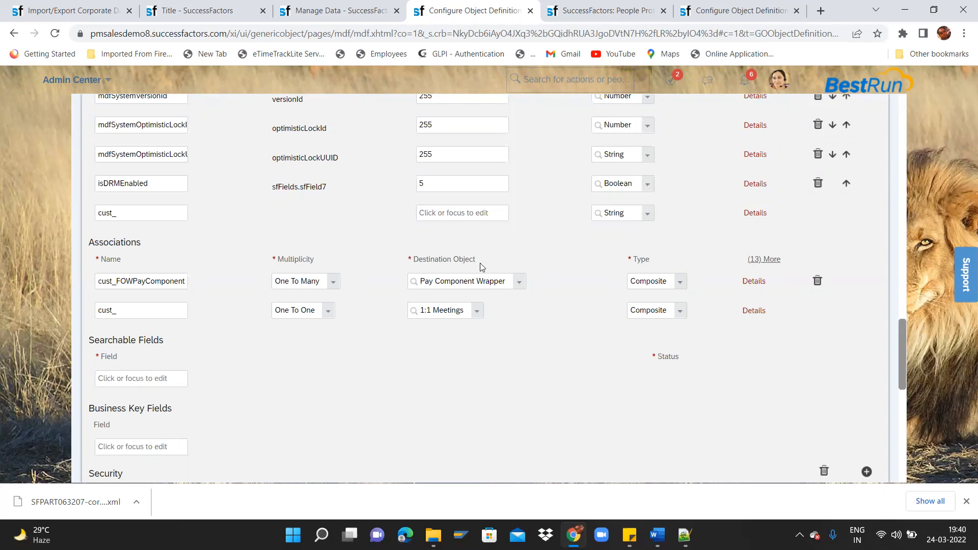
# Search the association's destination objects for "geo" and for "location" to see which wrapper objects are offered
pyautogui.click(518, 282)
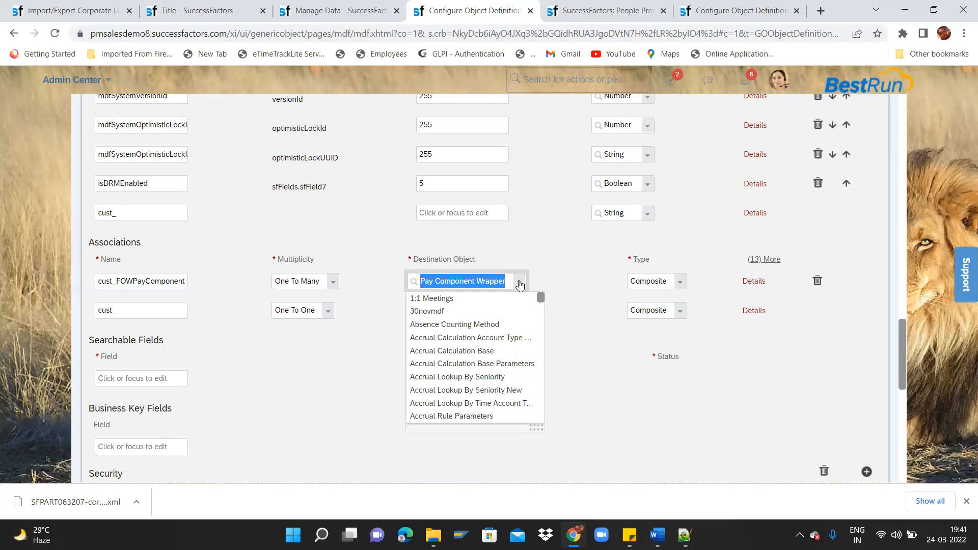
pyautogui.write('geo ')
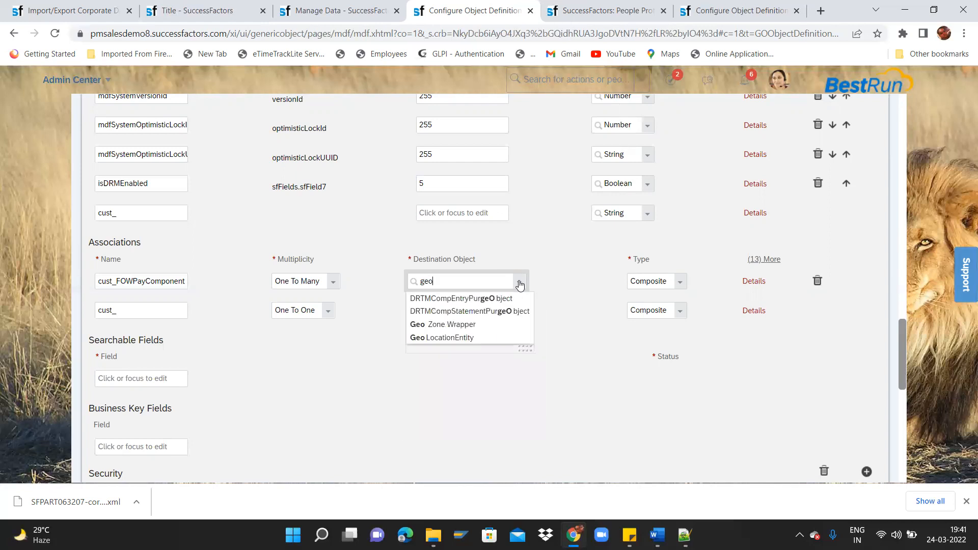
pyautogui.write('zo')
pyautogui.press('BackSpace')
pyautogui.press('BackSpace')
pyautogui.press('BackSpace')
pyautogui.press('BackSpace')
pyautogui.press('BackSpace')
pyautogui.write('loca')
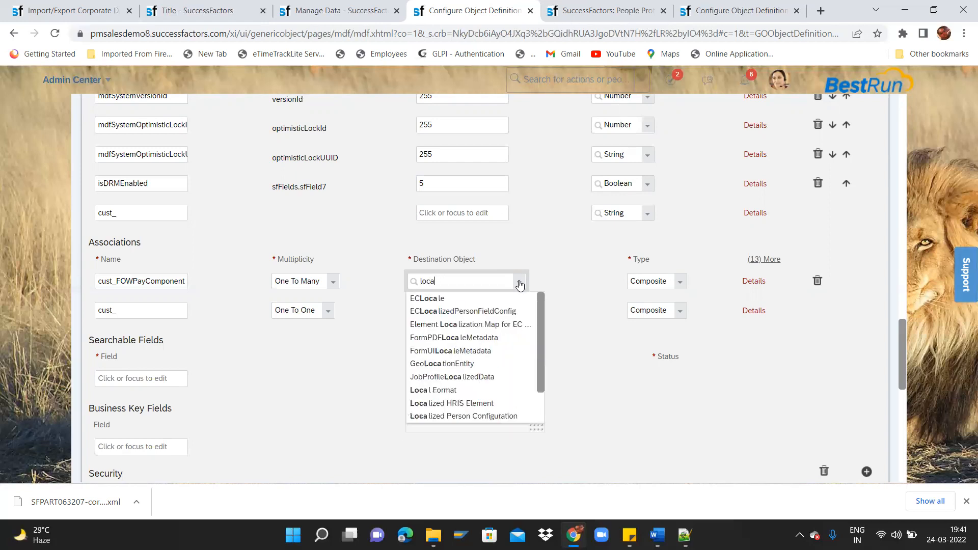
pyautogui.write('tion')
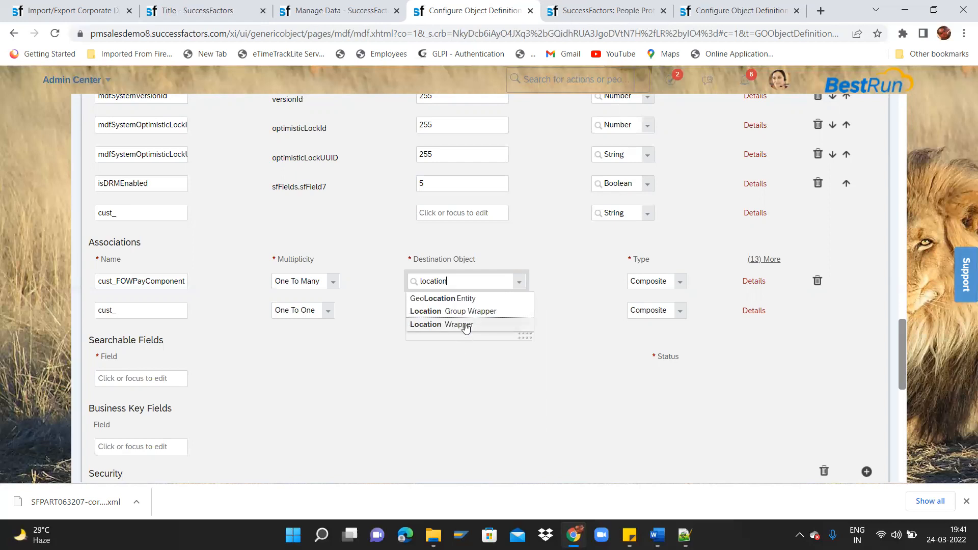
# Set the destination object of the cust_FOWPayComponent association back to Pay Component Wrapper
pyautogui.press('BackSpace')
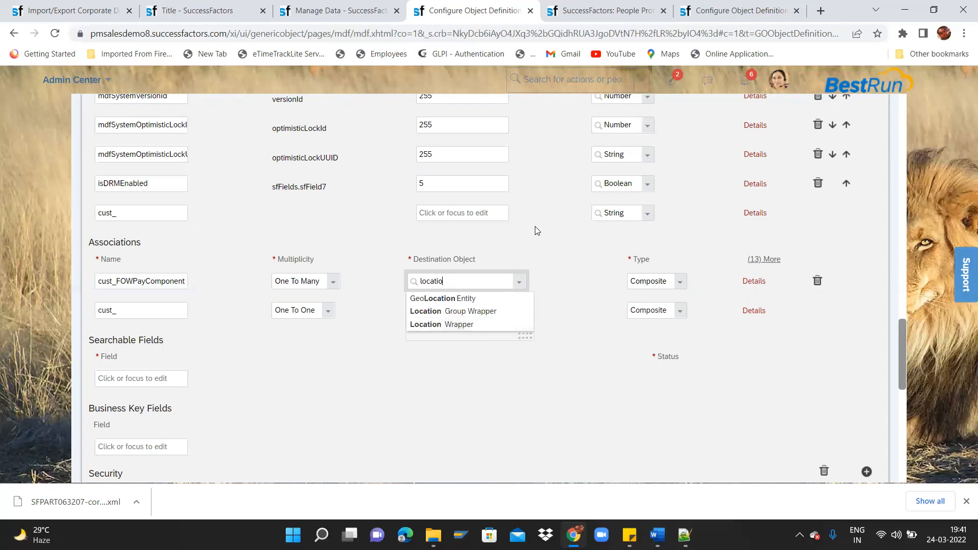
pyautogui.press('BackSpace')
pyautogui.press('BackSpace')
pyautogui.press('BackSpace')
pyautogui.press('BackSpace')
pyautogui.press('BackSpace')
pyautogui.press('BackSpace')
pyautogui.write('pay com')
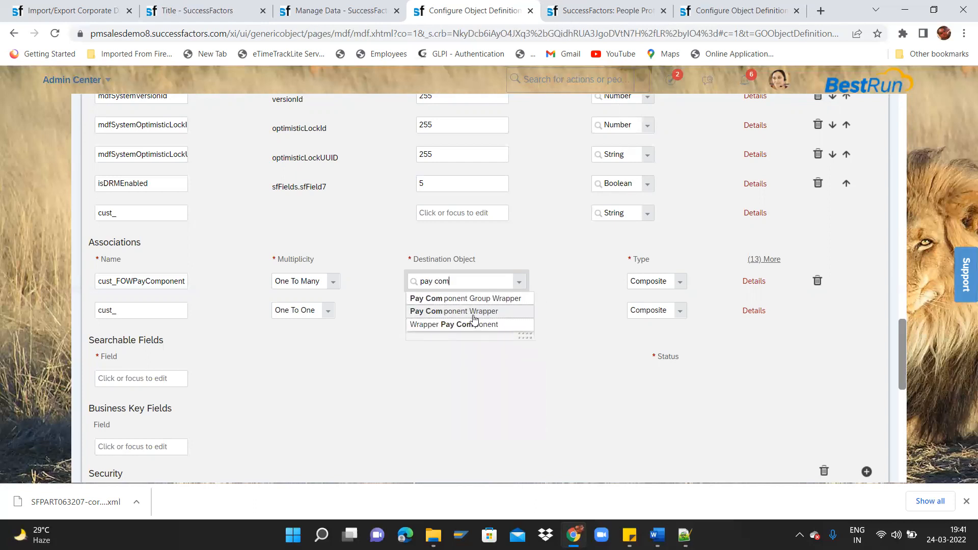
pyautogui.click(475, 322)
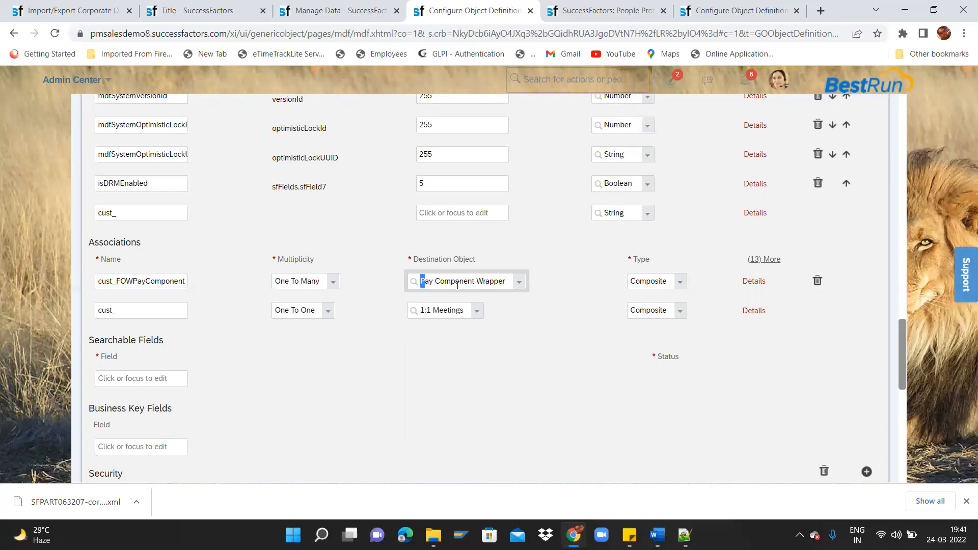
# Examine the available association types for the Pay Component Wrapper association
pyautogui.moveTo(423, 281); pyautogui.dragTo(520, 287)
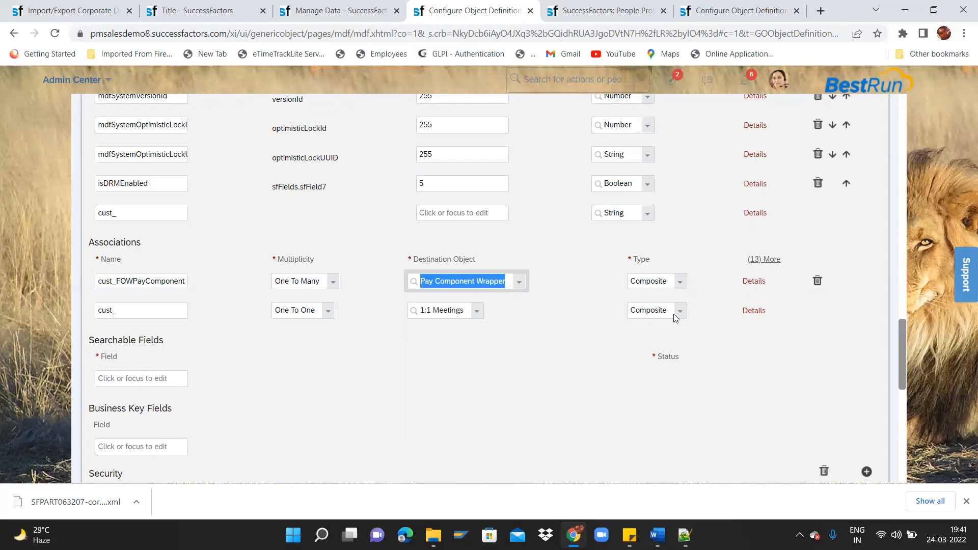
pyautogui.click(678, 289)
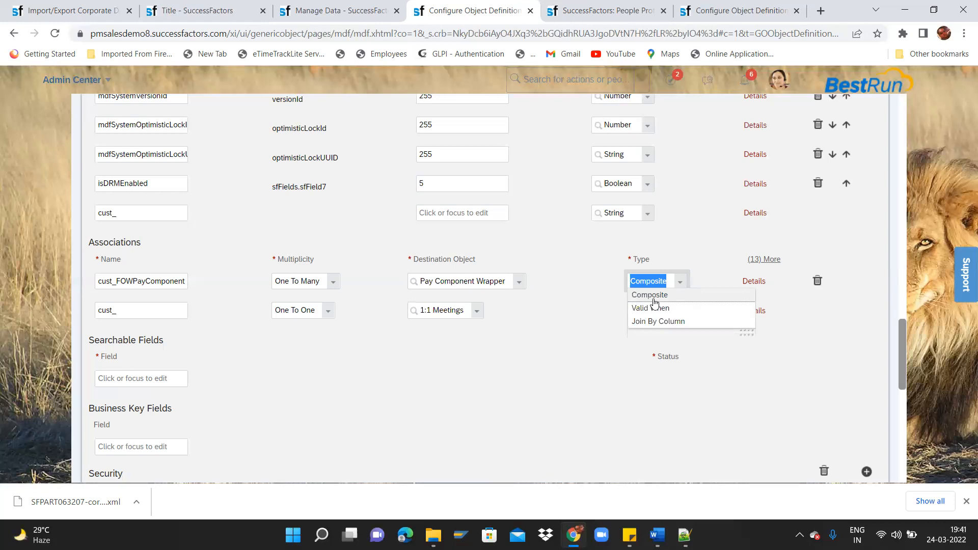
pyautogui.click(596, 301)
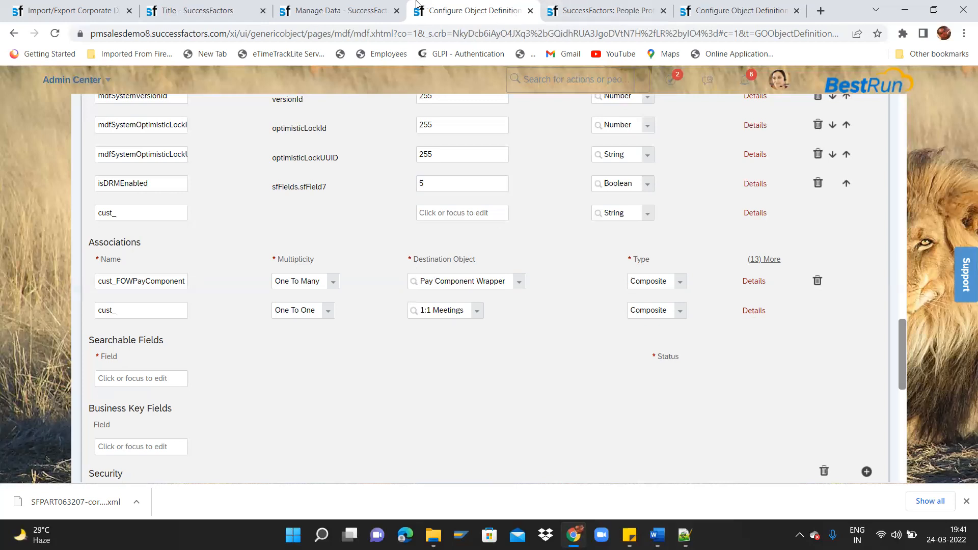
# Return to the India (IND) Country/Region record in Manage Data and open its 01/01/1990 entry for correction
pyautogui.click(353, 7)
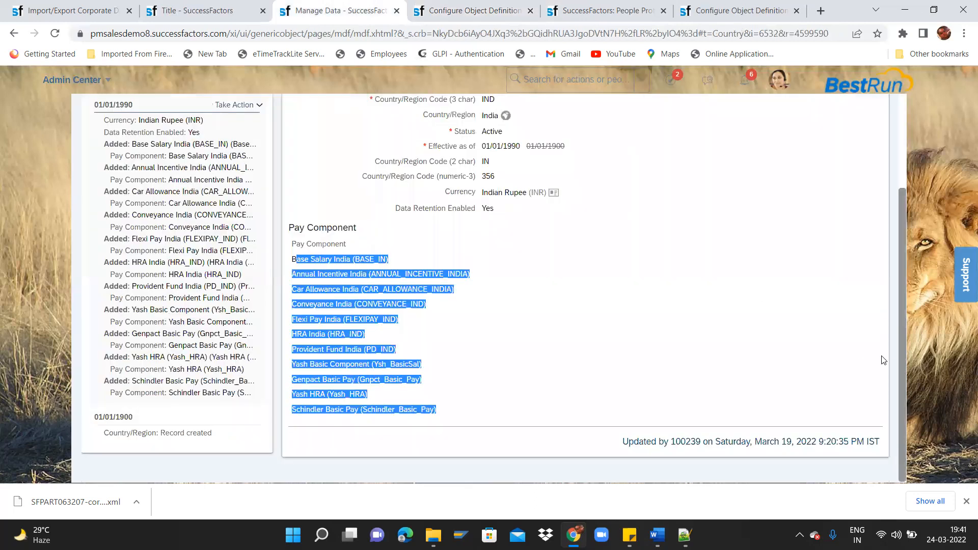
pyautogui.scroll(3, 906, 283)
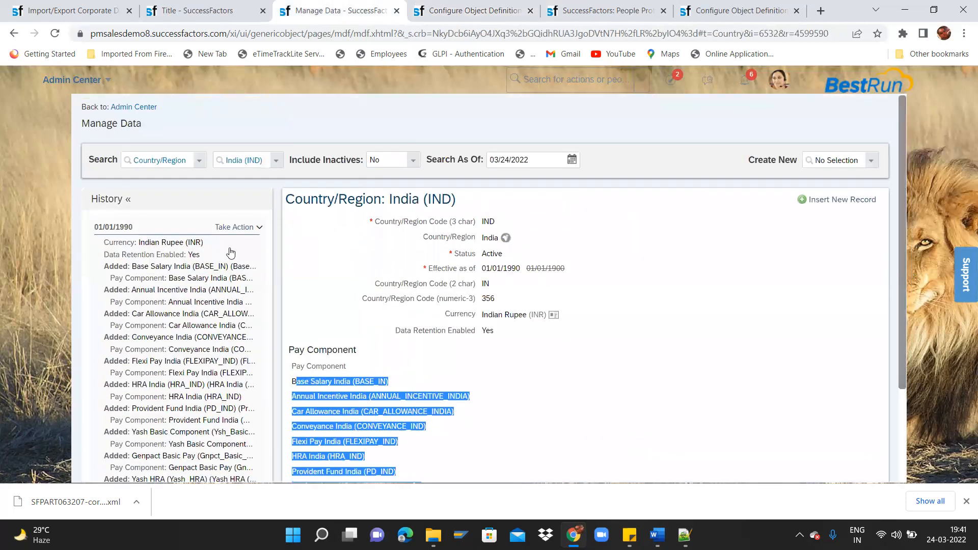
pyautogui.click(238, 228)
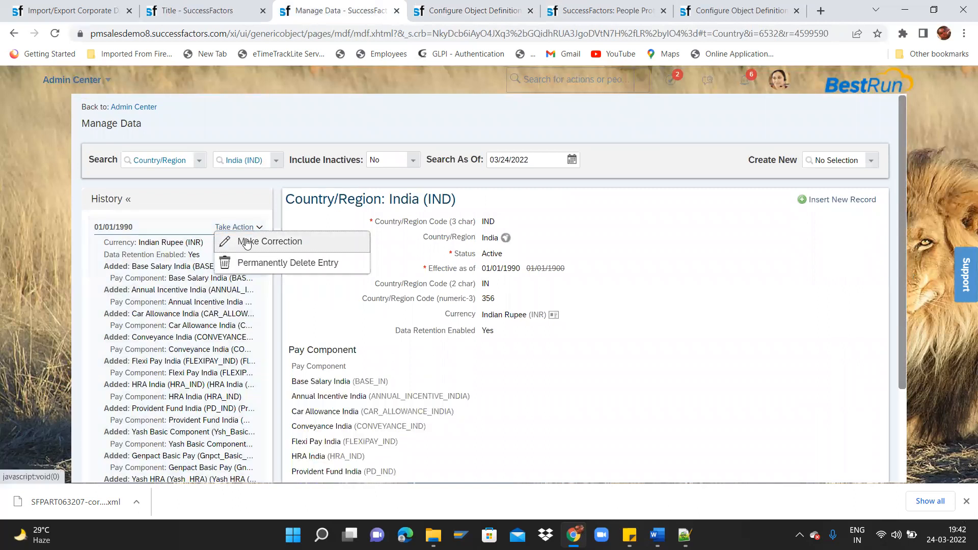
pyautogui.click(248, 242)
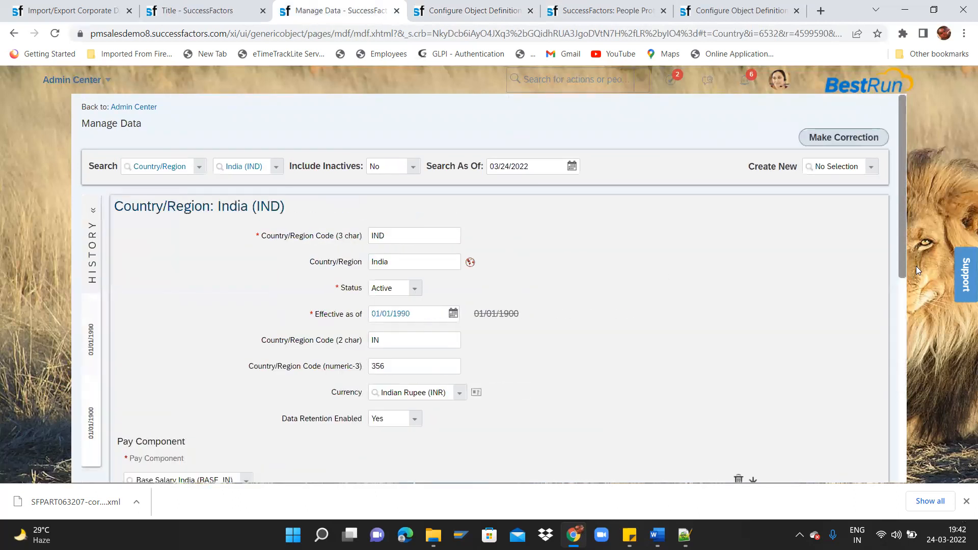
# Add ITC Basic Pay (ITC_Basic_Pay) to the India record's pay components and save the record
pyautogui.moveTo(901, 269); pyautogui.dragTo(901, 394)
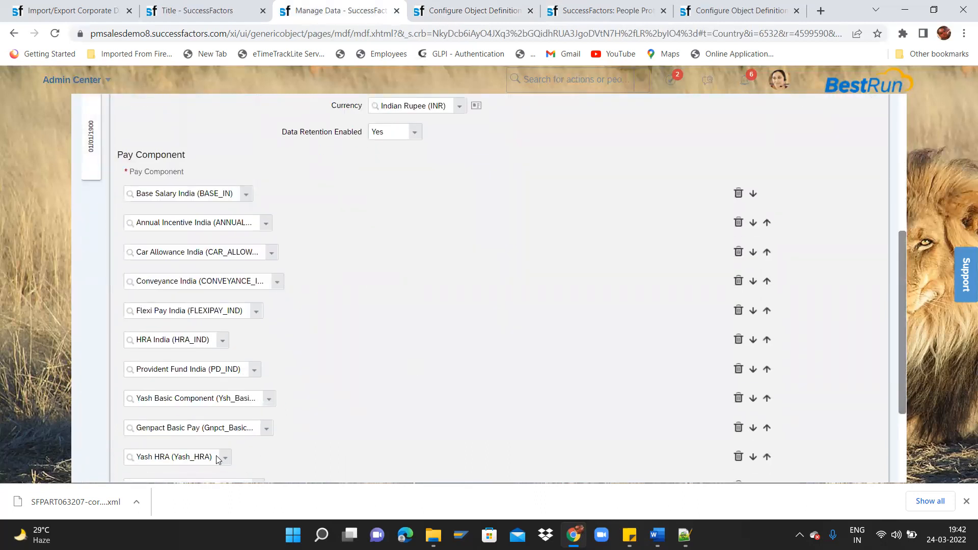
pyautogui.moveTo(902, 391); pyautogui.dragTo(906, 444)
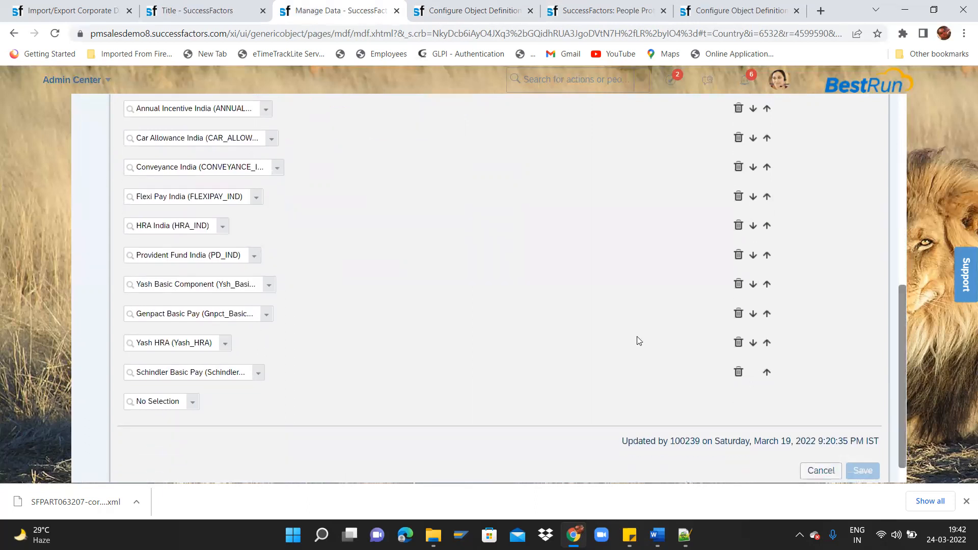
pyautogui.click(193, 404)
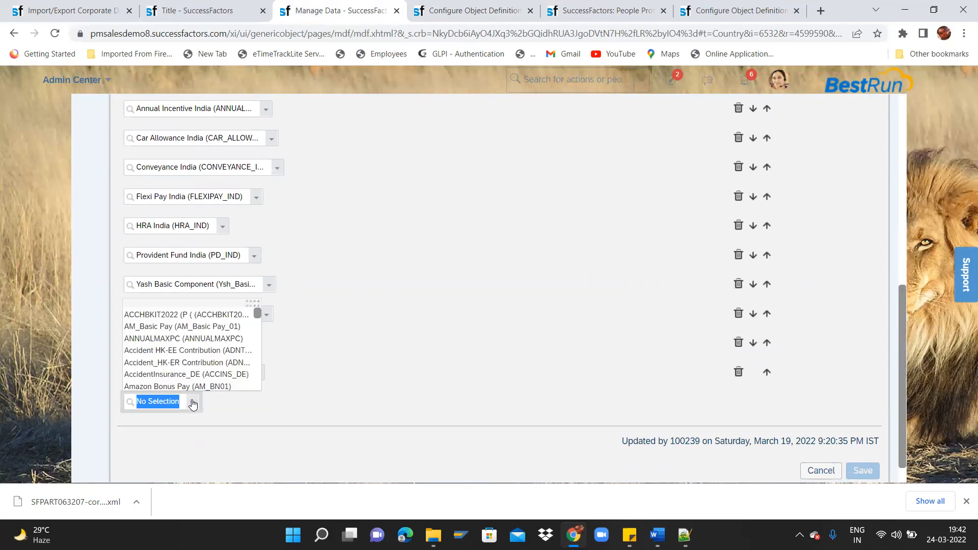
pyautogui.write('ITC')
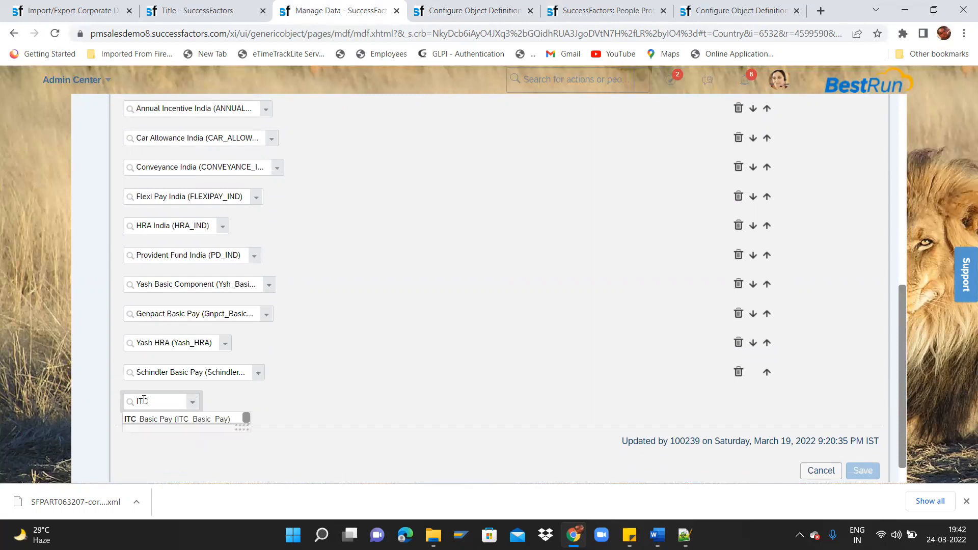
pyautogui.click(159, 422)
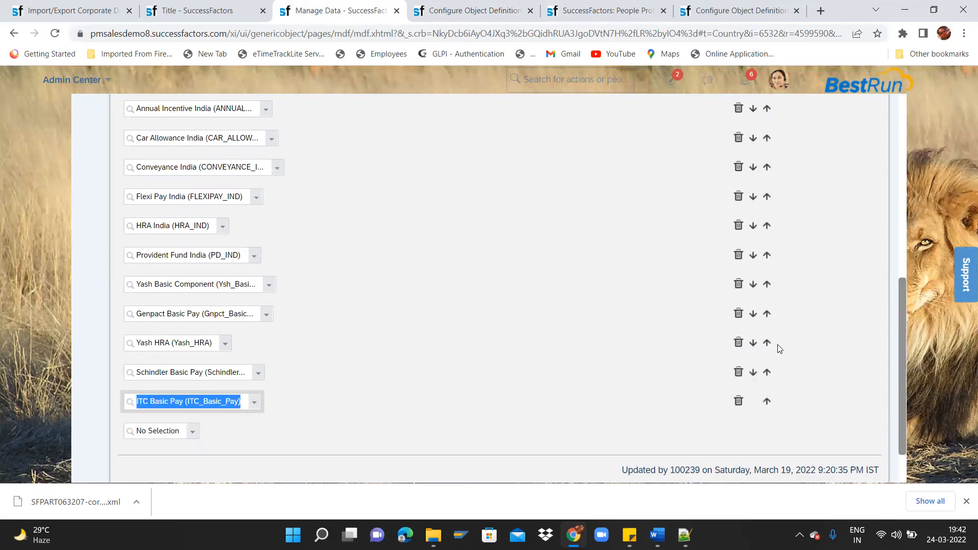
pyautogui.moveTo(901, 379); pyautogui.dragTo(913, 442)
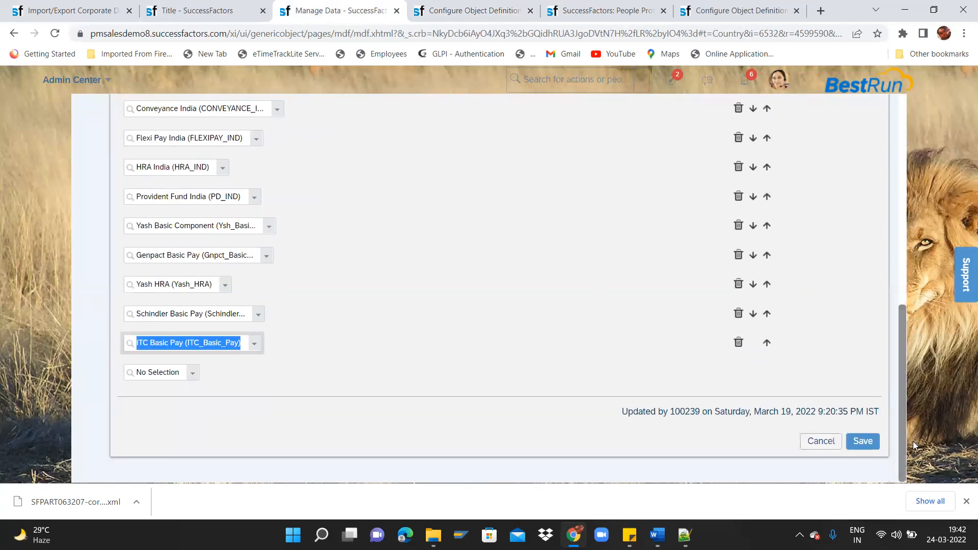
pyautogui.click(863, 449)
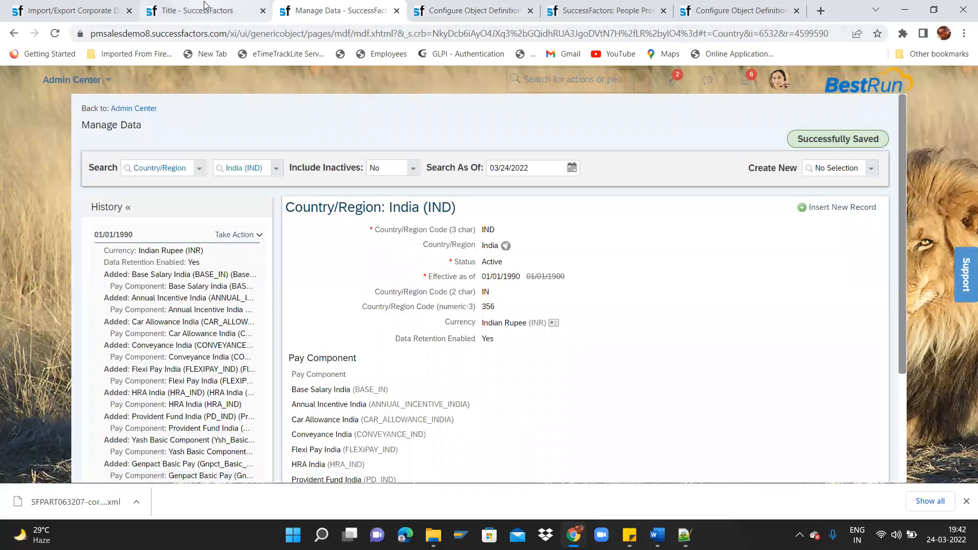
# Switch to the People Profile page and open the logged-in user's own employee file
pyautogui.click(205, 5)
pyautogui.click(622, 5)
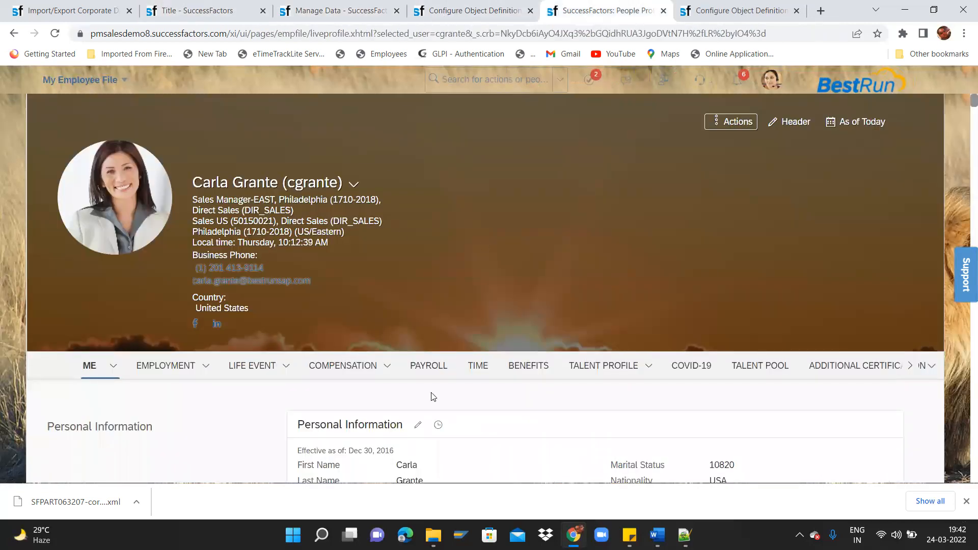
pyautogui.click(101, 88)
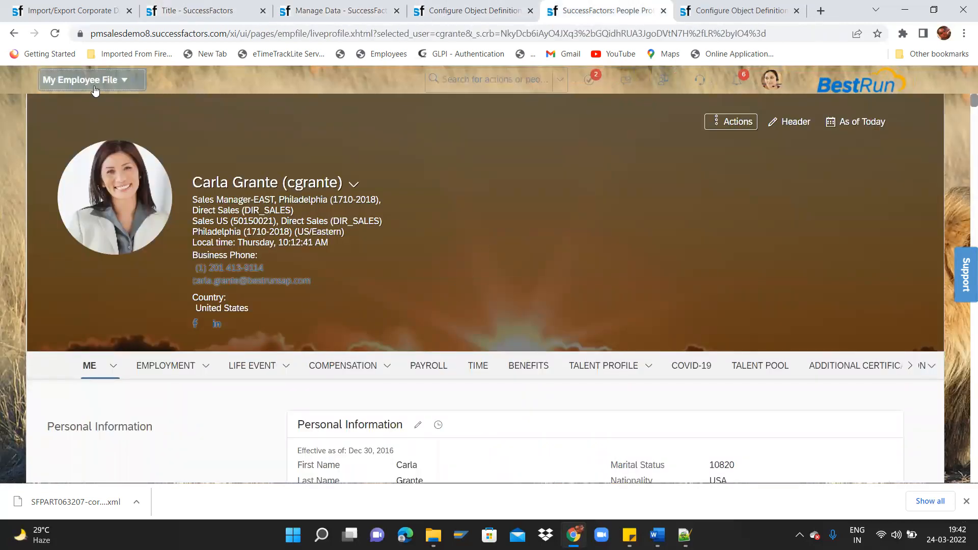
pyautogui.click(127, 355)
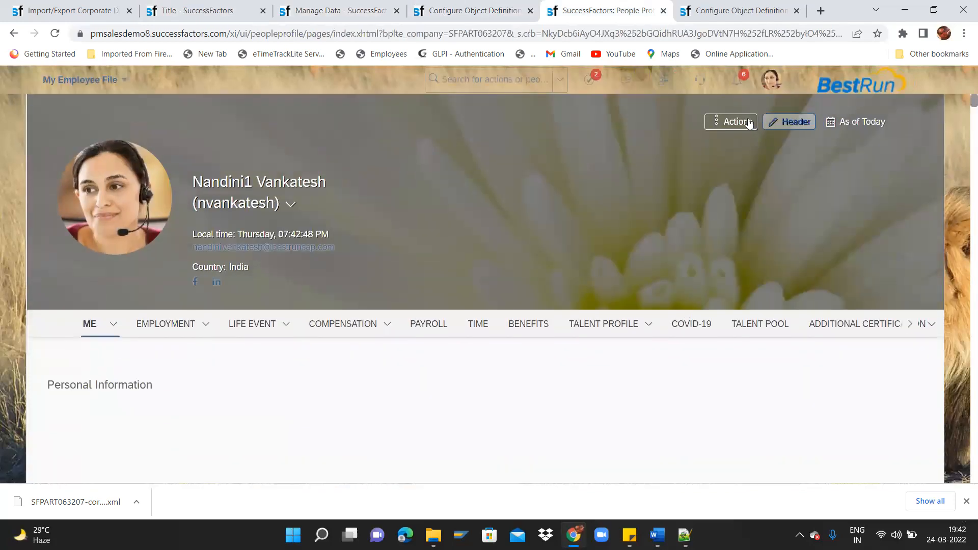
# Start a job and compensation change for the employee, selecting Compensation Information with an effective date of Mar 24, 2022
pyautogui.click(747, 123)
pyautogui.click(713, 174)
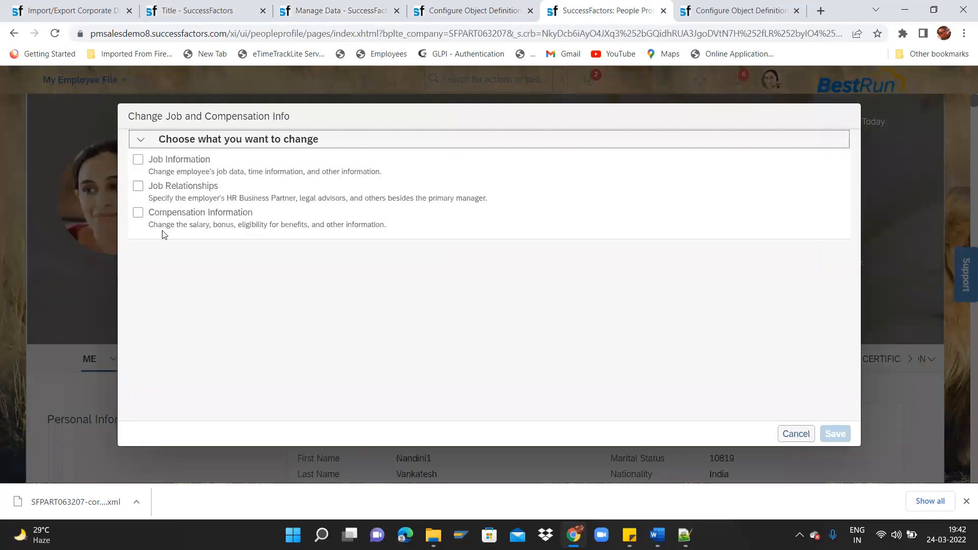
pyautogui.click(138, 213)
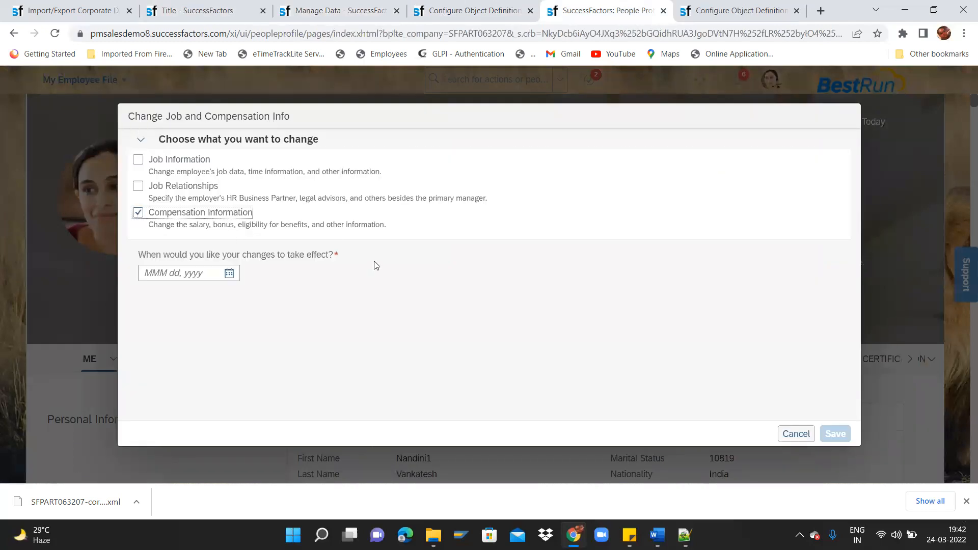
pyautogui.click(229, 273)
pyautogui.click(254, 399)
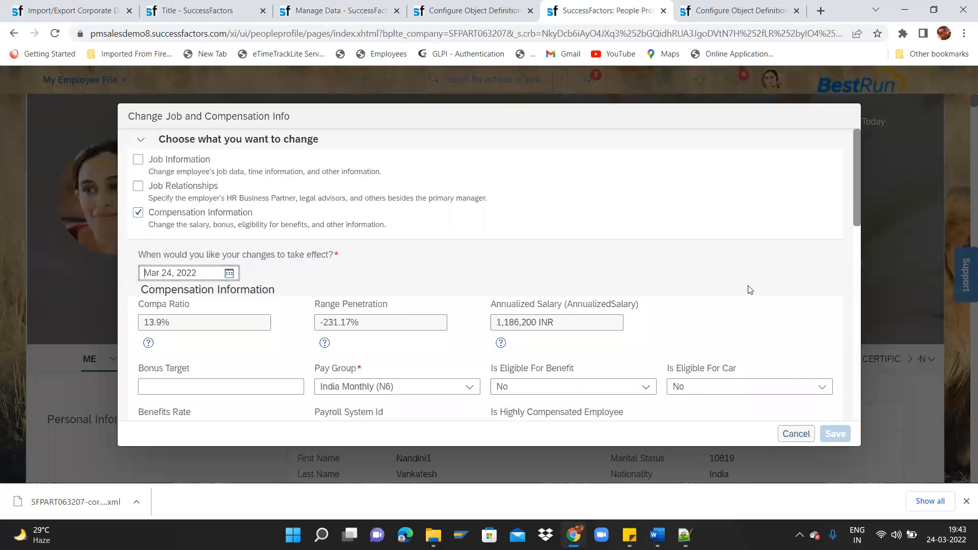
pyautogui.scroll(-3, 857, 203)
pyautogui.moveTo(862, 270); pyautogui.dragTo(872, 395)
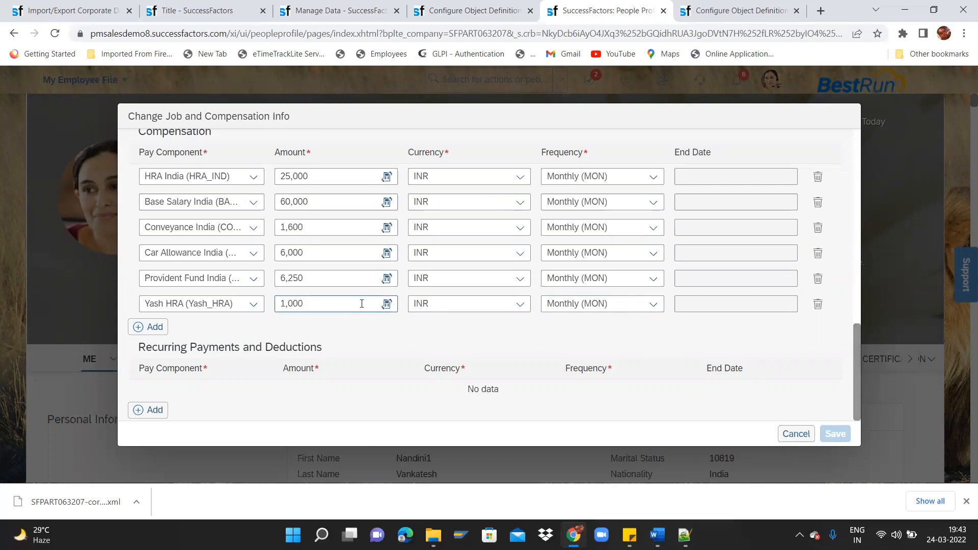
# Add a blank Compensation row, check its selectable pay components for ITC Basic Pay, and discard the changes
pyautogui.click(333, 302)
pyautogui.hotkey('shift', 'Tab')
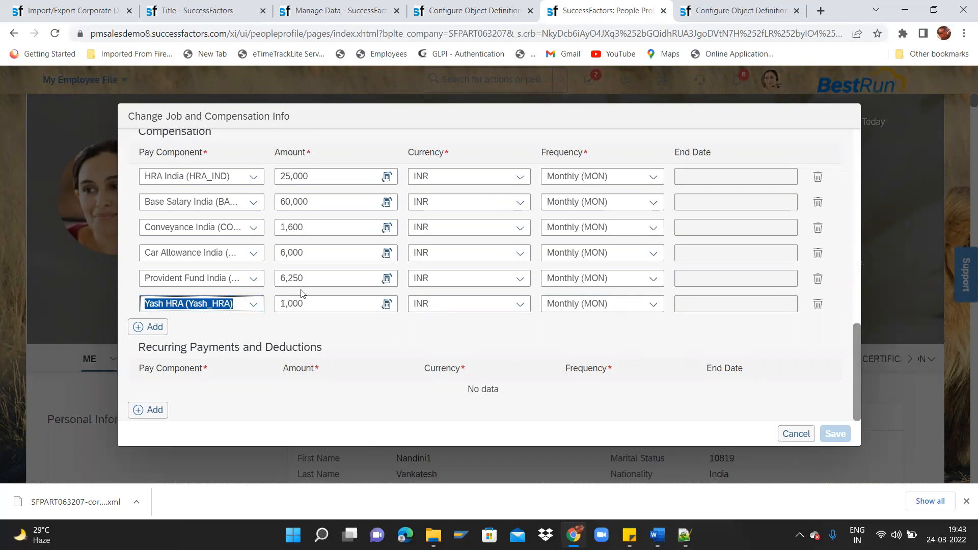
pyautogui.click(148, 329)
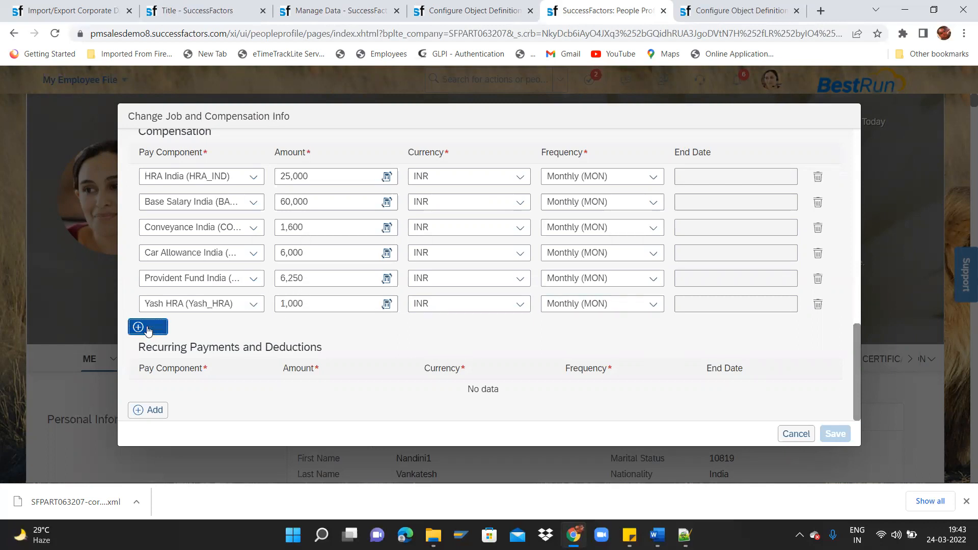
pyautogui.click(256, 329)
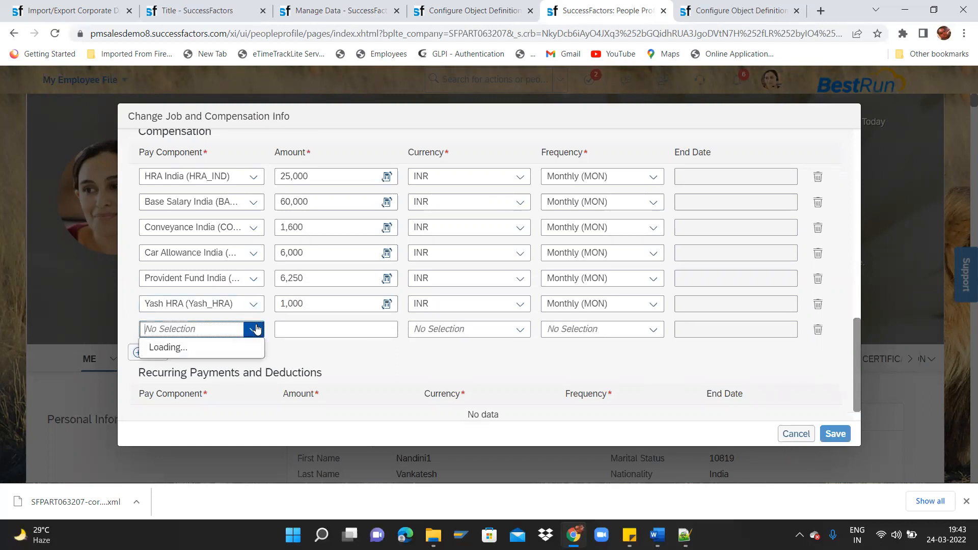
pyautogui.moveTo(380, 391); pyautogui.dragTo(381, 435)
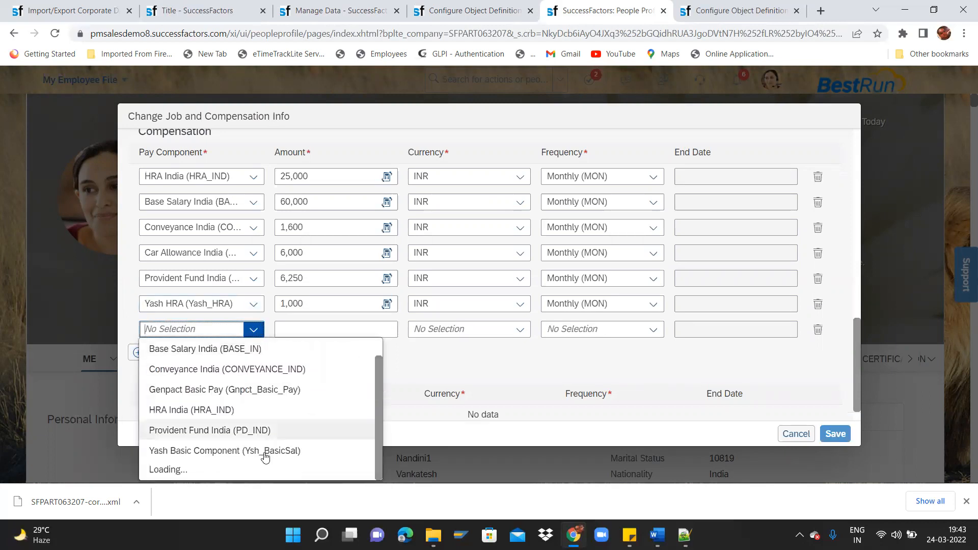
pyautogui.moveTo(386, 469); pyautogui.dragTo(382, 502)
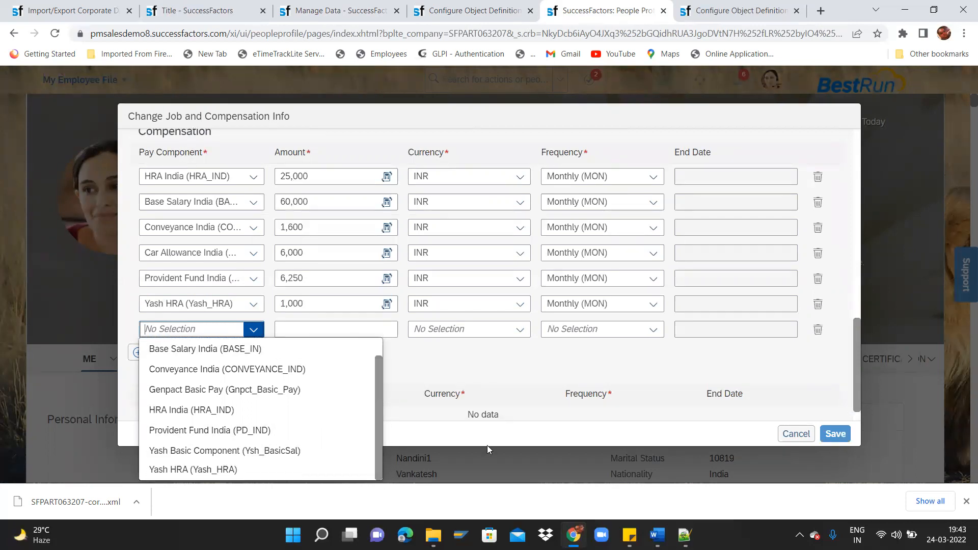
pyautogui.click(682, 366)
pyautogui.click(792, 437)
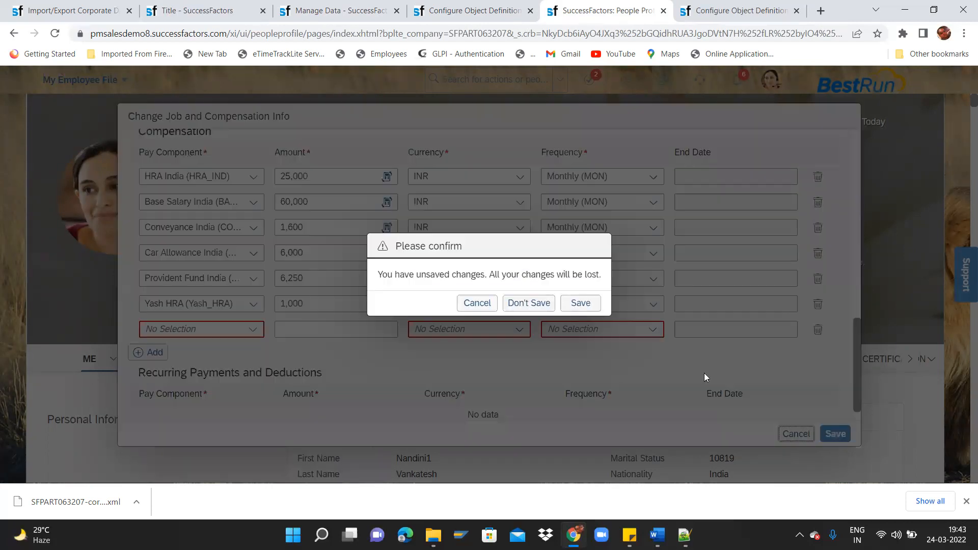
pyautogui.click(529, 305)
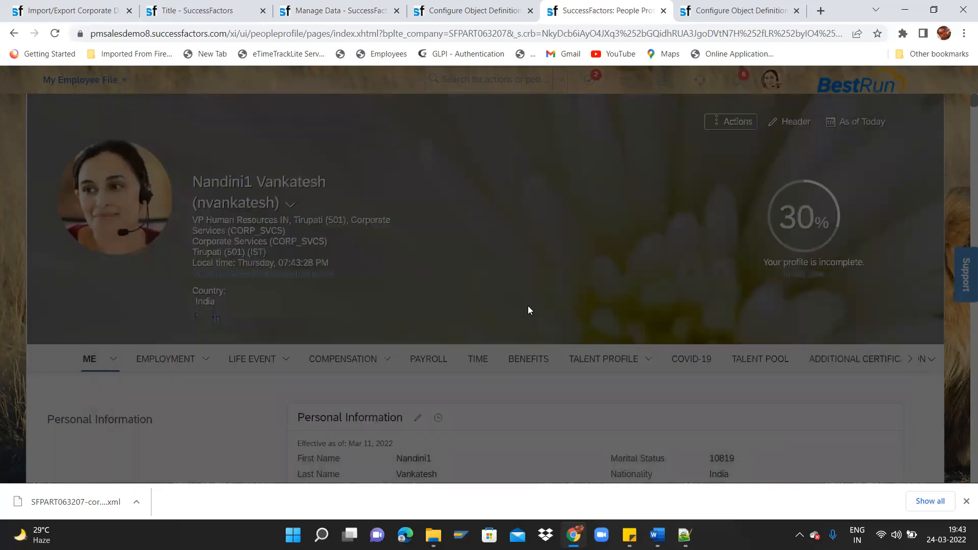
# Duplicate the People Profile page and find and open Manage Permission Roles in the copy
pyautogui.rightClick(585, 7)
pyautogui.click(619, 95)
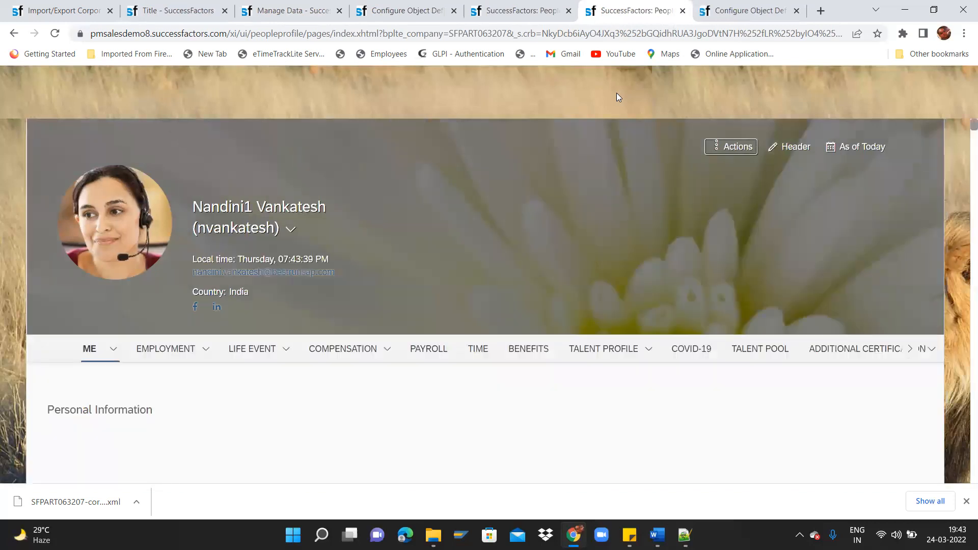
pyautogui.click(522, 79)
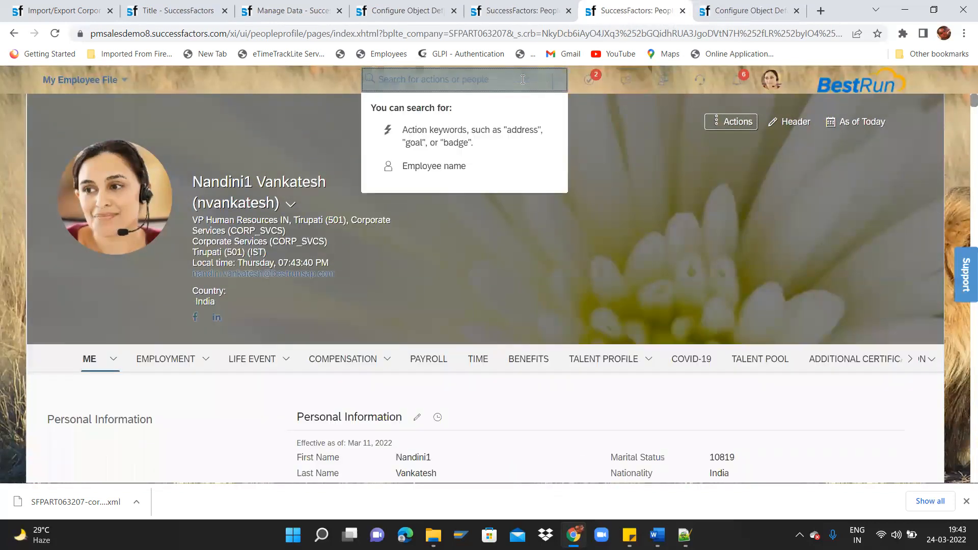
pyautogui.write('permi')
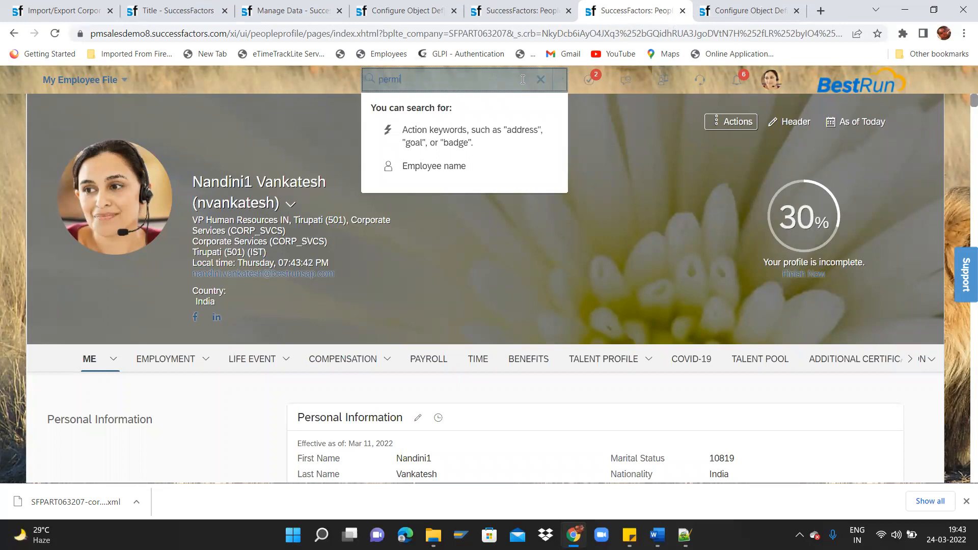
pyautogui.write('ssion role')
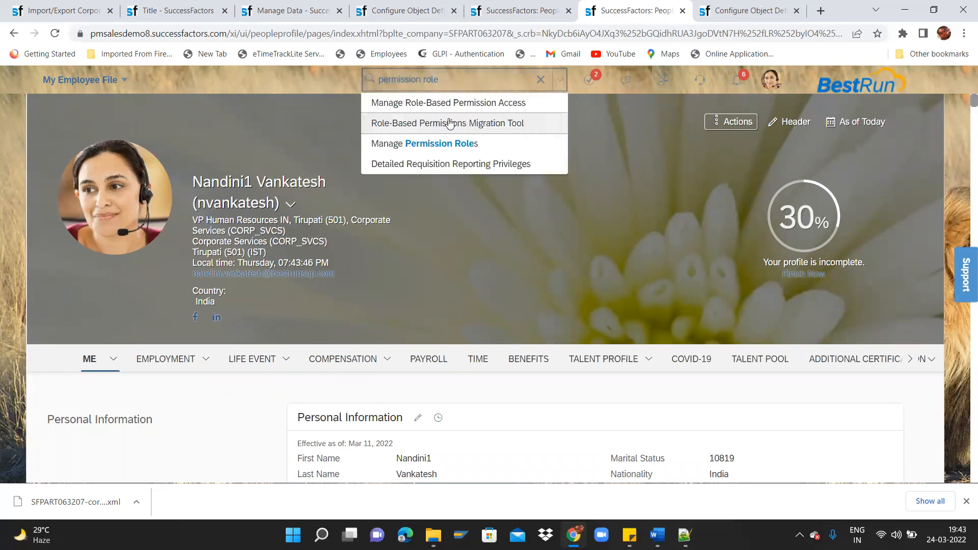
pyautogui.click(441, 144)
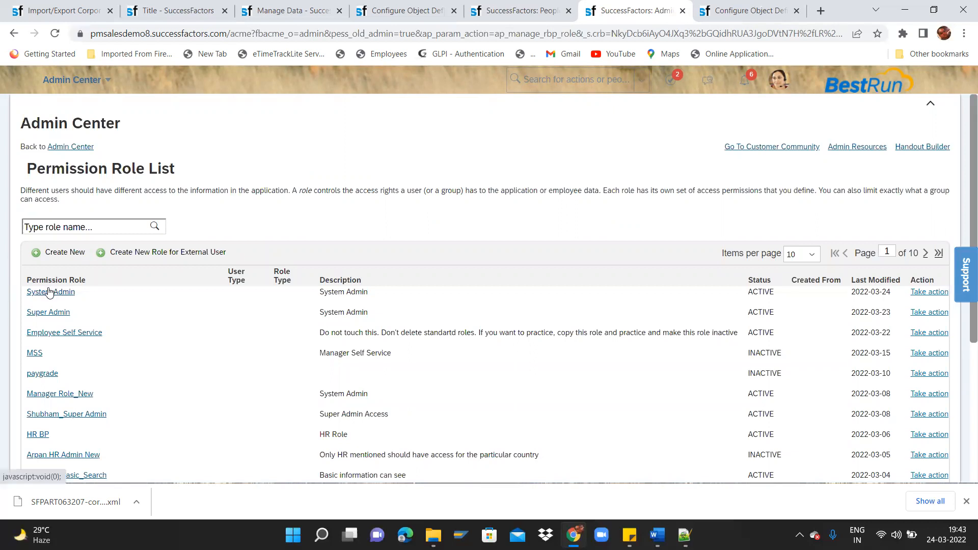
# Open the System Admin role's permission settings and display the Employee Data permissions
pyautogui.click(49, 292)
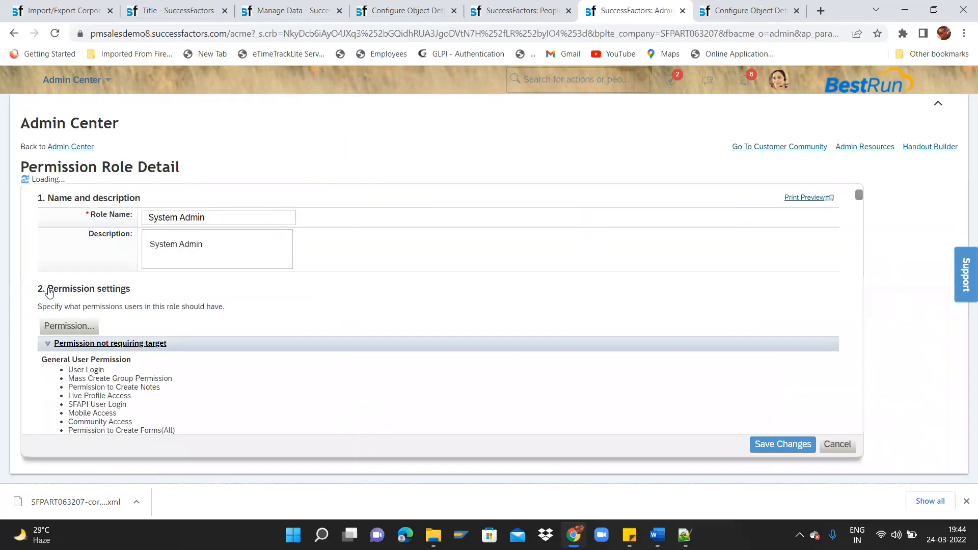
pyautogui.click(84, 321)
pyautogui.moveTo(413, 177); pyautogui.dragTo(413, 205)
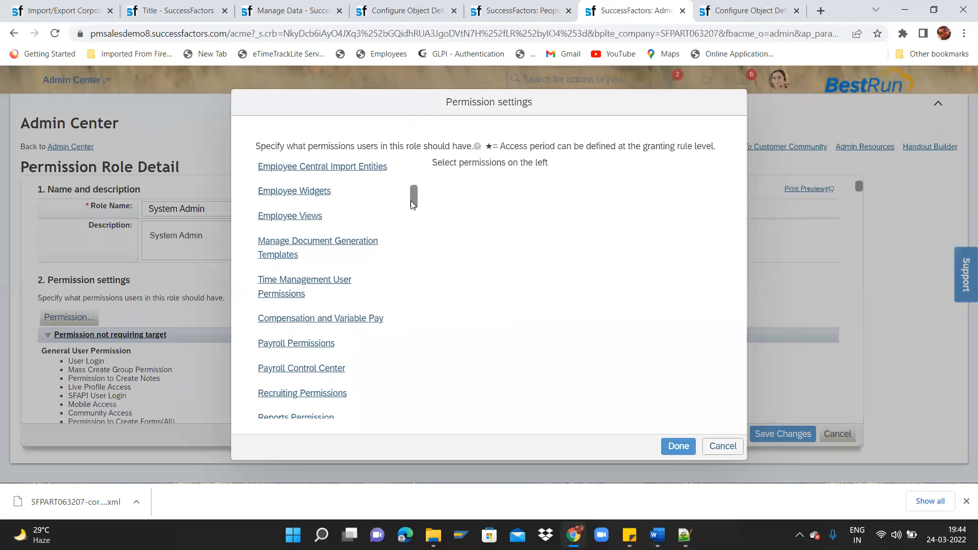
pyautogui.moveTo(413, 204); pyautogui.dragTo(407, 220)
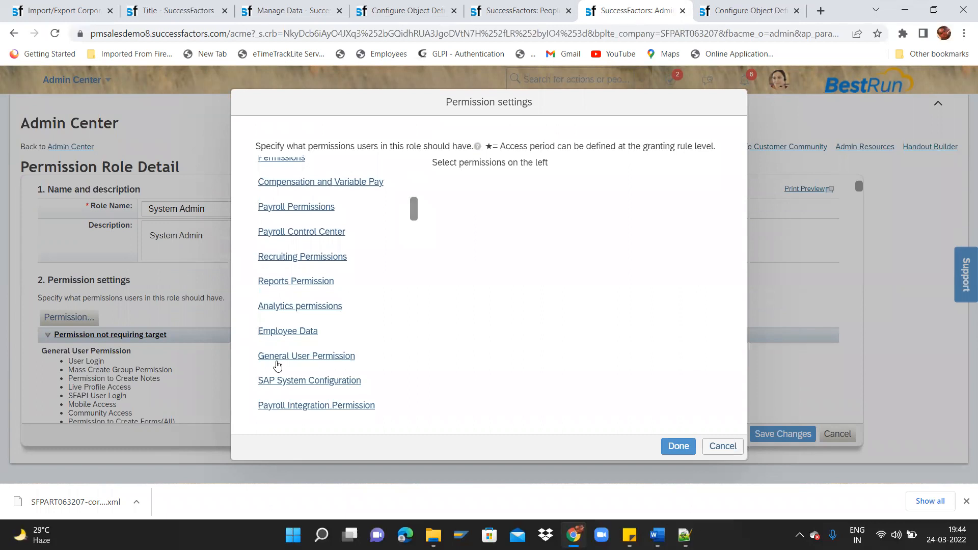
pyautogui.click(274, 336)
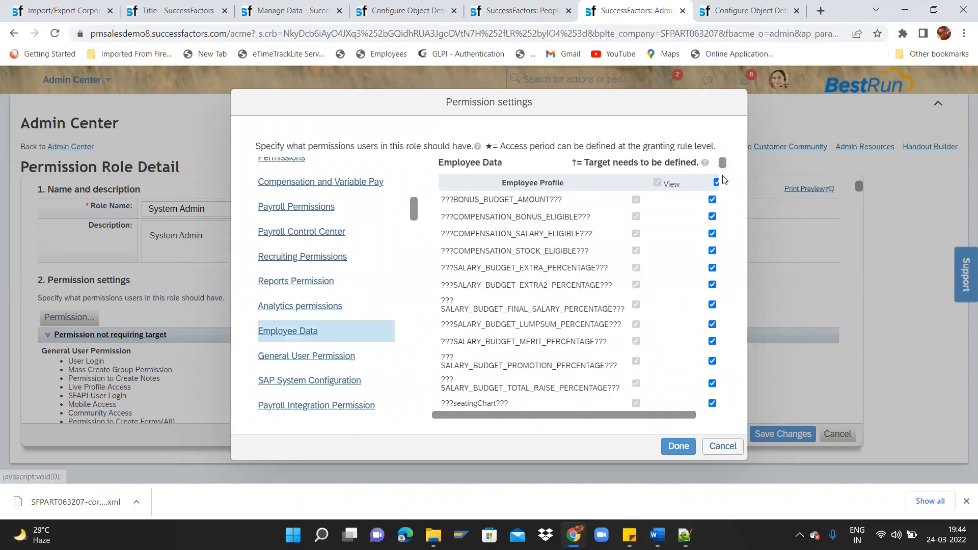
# Find ITC Basic Pay (ITC_Basic_Pay) in the Employee Data permissions, grant edit access to it, and save the role
pyautogui.moveTo(723, 165); pyautogui.dragTo(701, 275)
pyautogui.hotkey('ctrl', 'f')
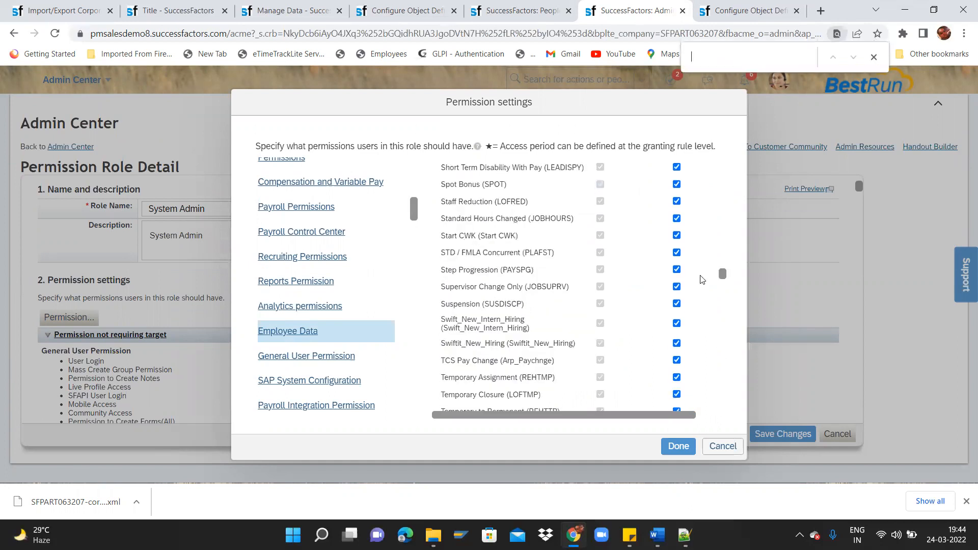
pyautogui.write('ITC')
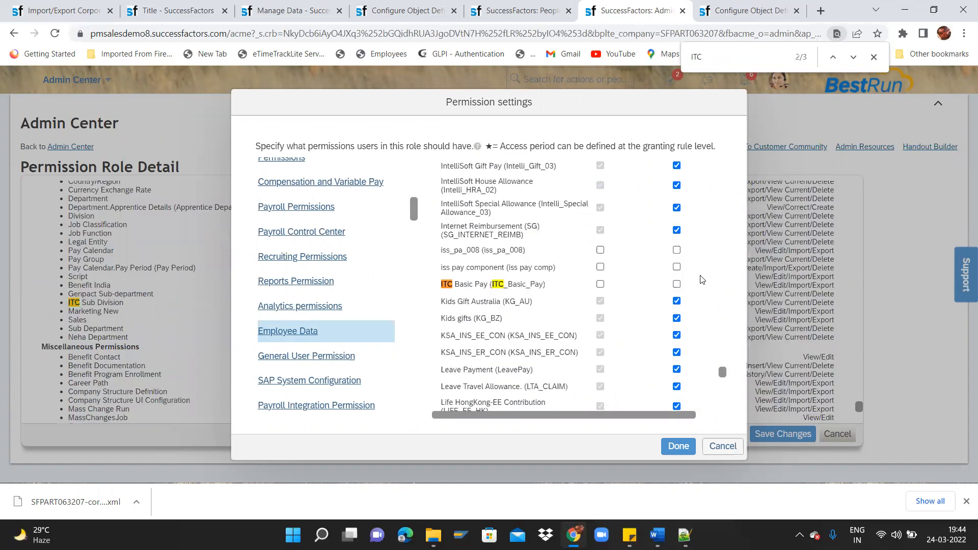
pyautogui.click(677, 284)
pyautogui.click(677, 448)
pyautogui.click(777, 434)
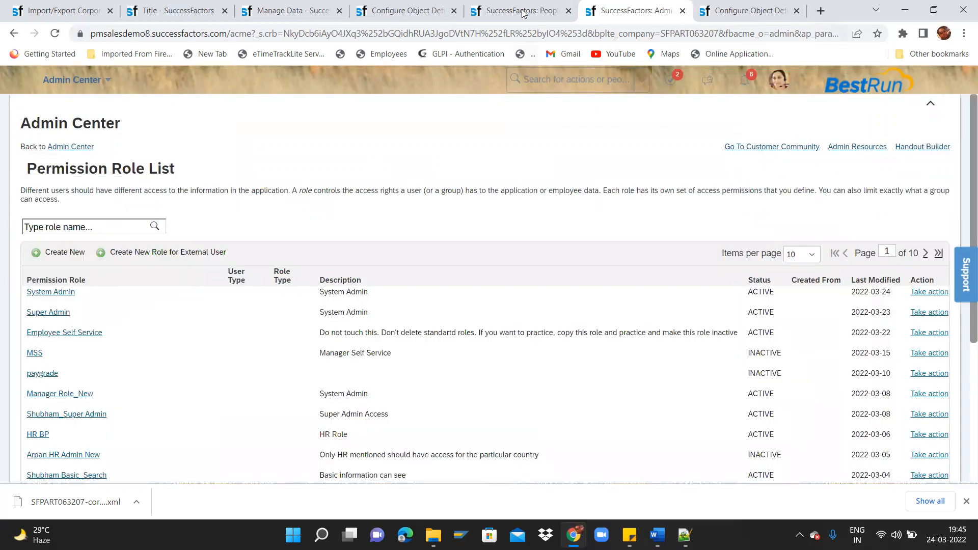
# Return to the employee's People Profile page and reload it
pyautogui.click(522, 12)
pyautogui.click(387, 33)
pyautogui.press('Return')
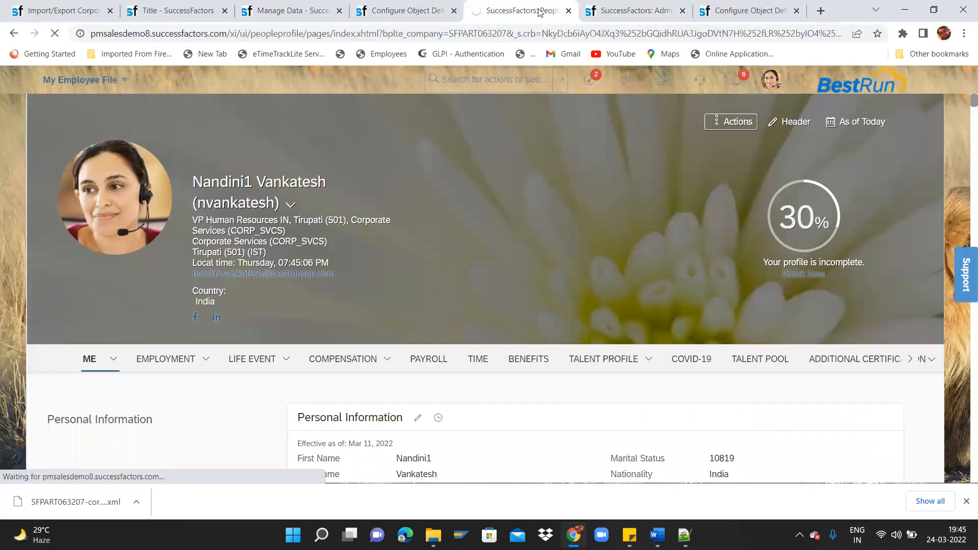
pyautogui.click(624, 10)
pyautogui.click(508, 10)
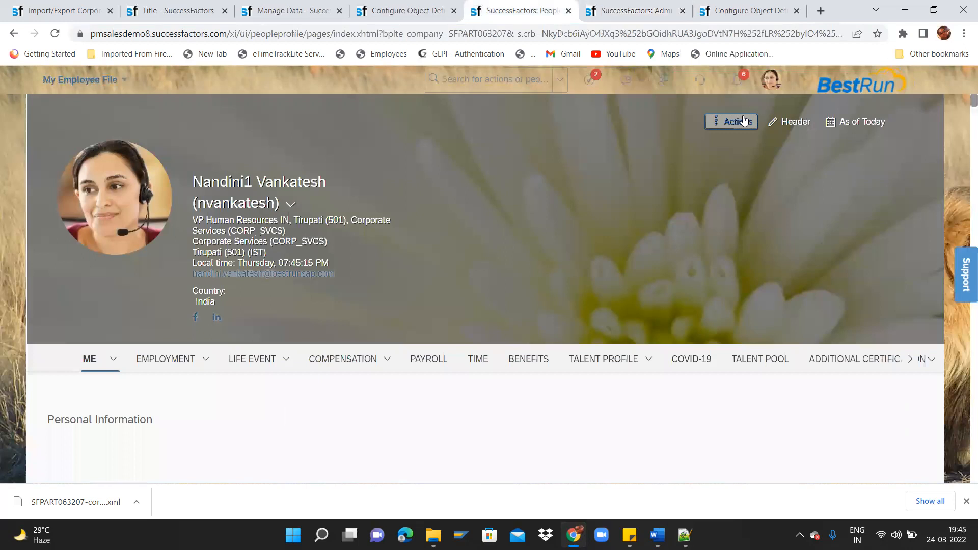
# Reopen the job and compensation change form for Compensation Information, effective Mar 24, 2022, and go to the Compensation section
pyautogui.click(744, 120)
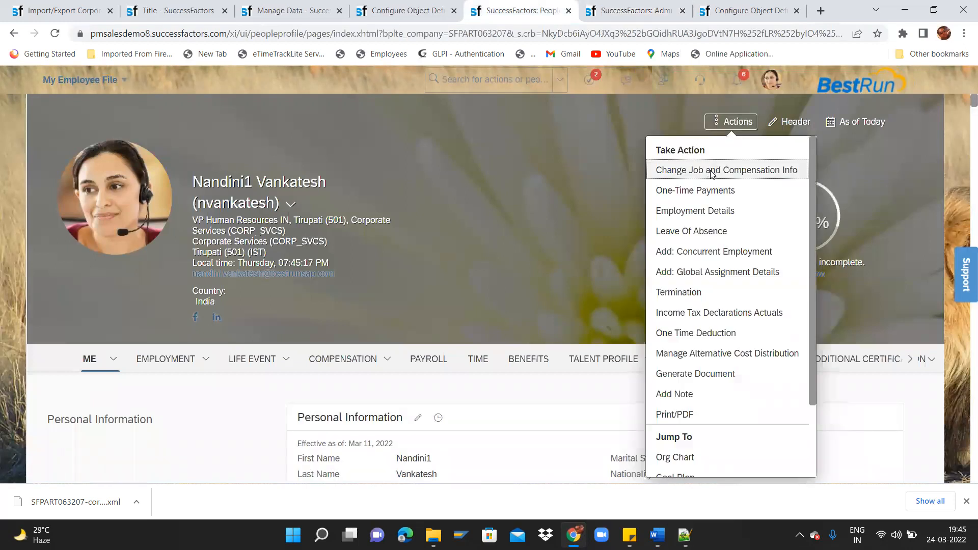
pyautogui.click(712, 169)
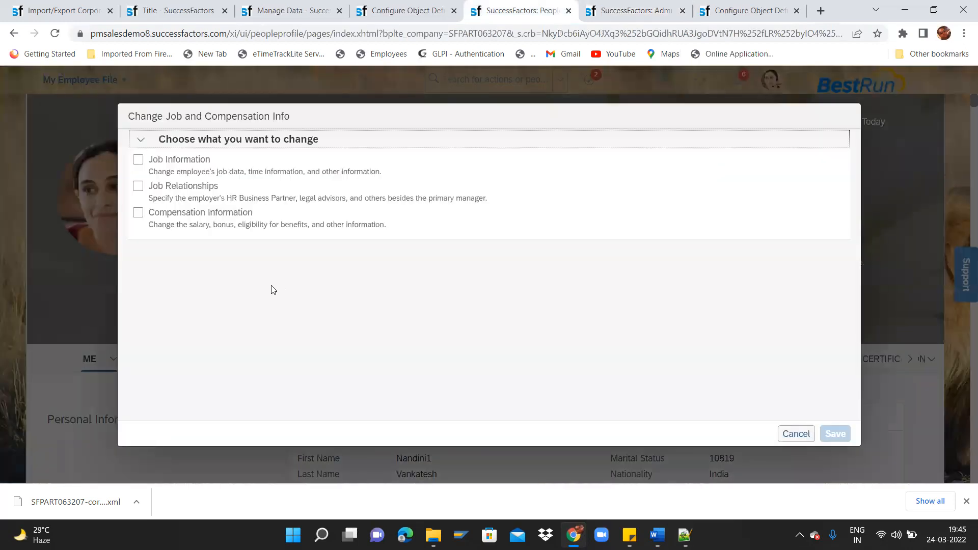
pyautogui.click(199, 218)
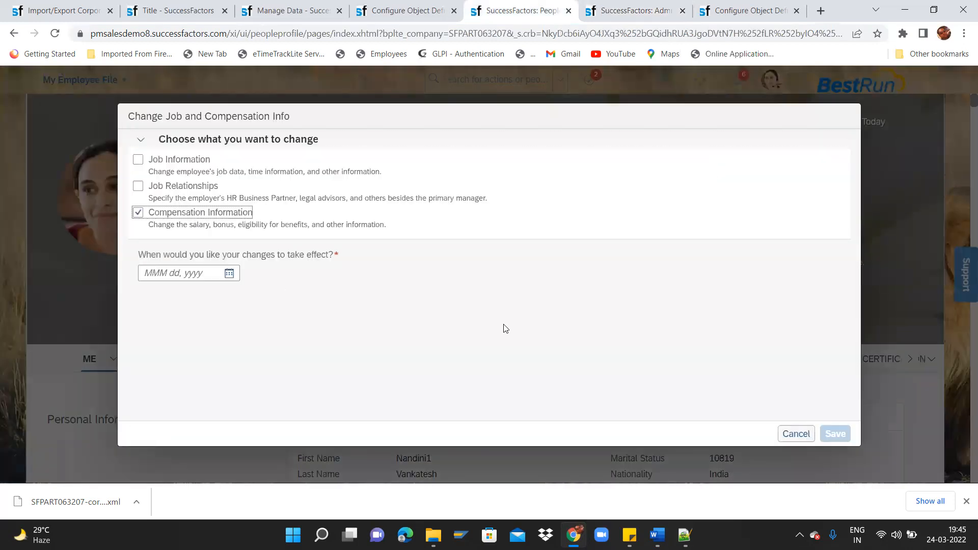
pyautogui.click(230, 273)
pyautogui.click(255, 398)
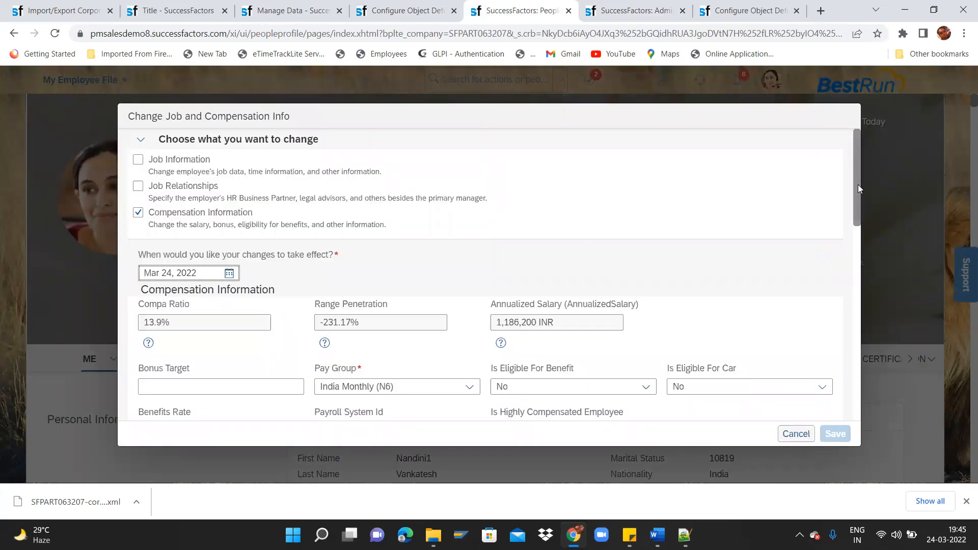
pyautogui.moveTo(858, 184); pyautogui.dragTo(856, 200)
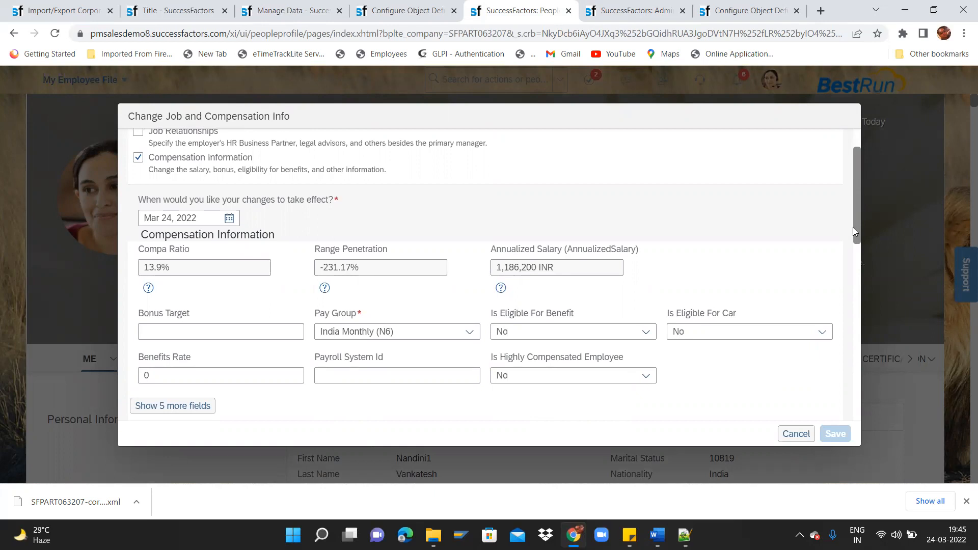
pyautogui.moveTo(853, 218); pyautogui.dragTo(862, 383)
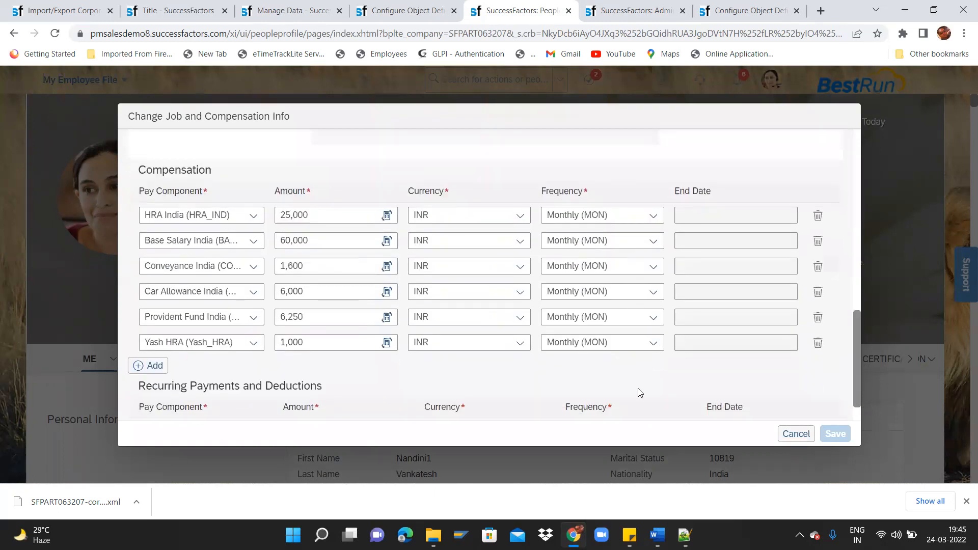
# Review the pay components offered in a new Compensation row, looking for ITC Basic Pay, and close the form without saving
pyautogui.click(155, 366)
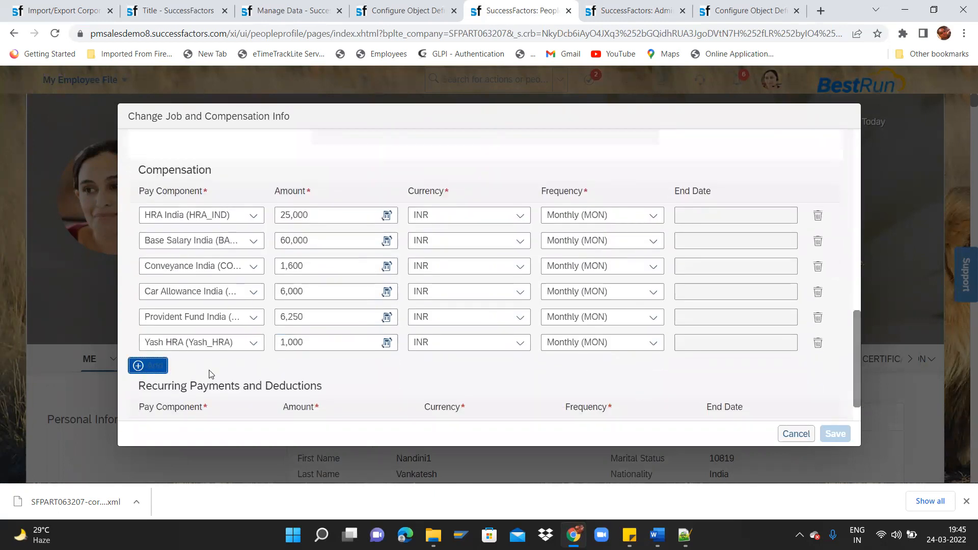
pyautogui.click(253, 368)
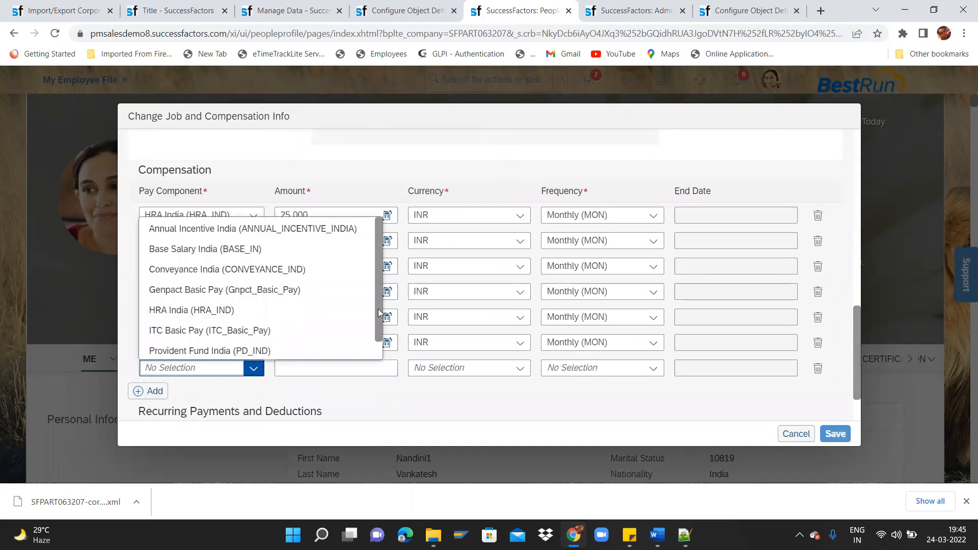
pyautogui.scroll(-1, 378, 308)
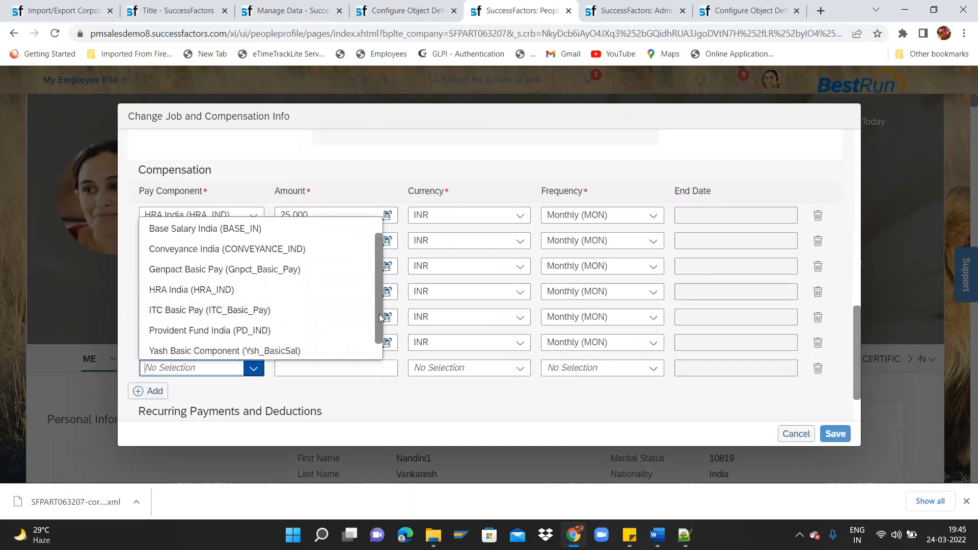
pyautogui.scroll(-1, 379, 318)
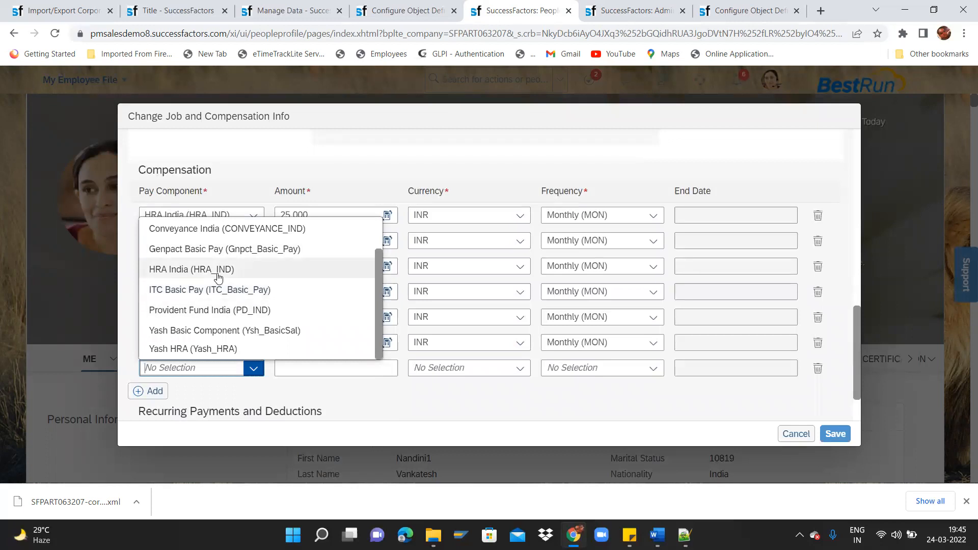
pyautogui.click(523, 387)
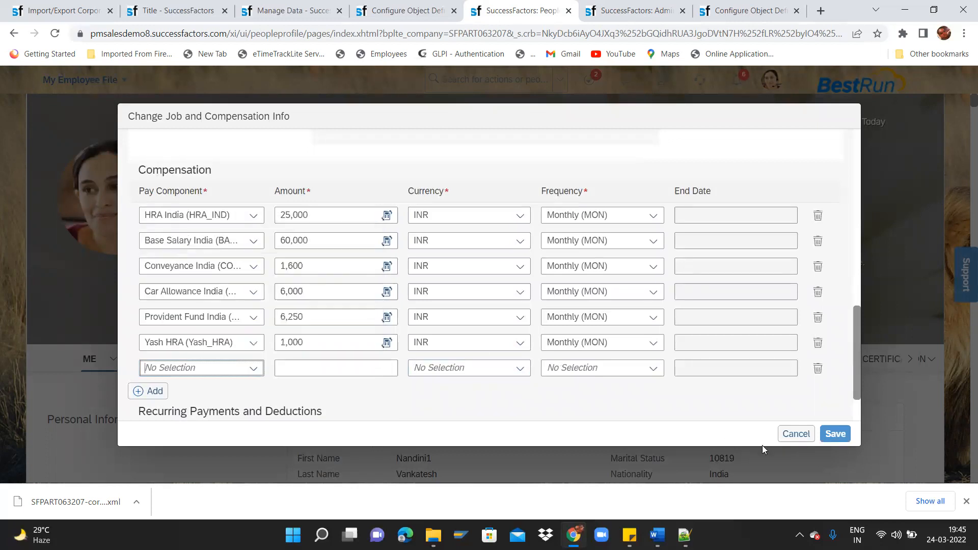
pyautogui.click(798, 434)
pyautogui.click(524, 303)
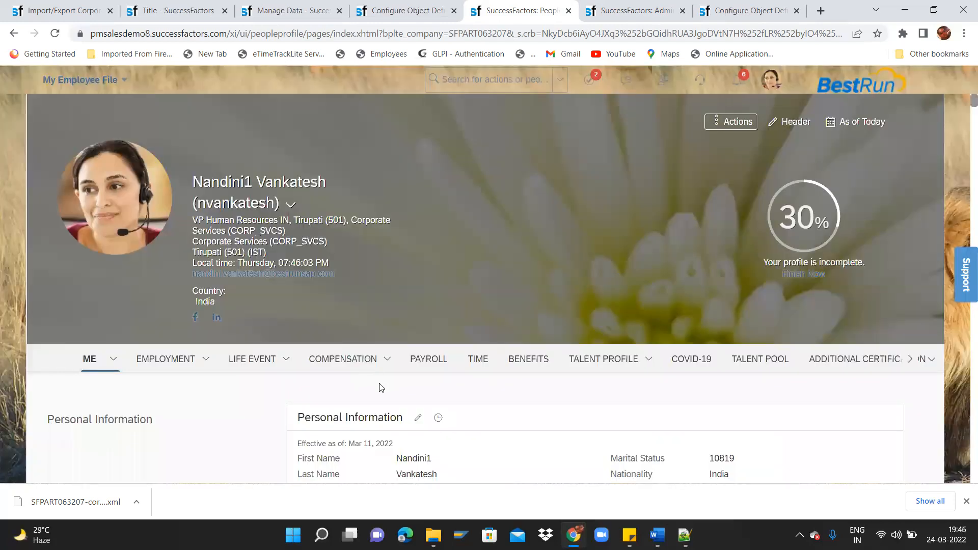